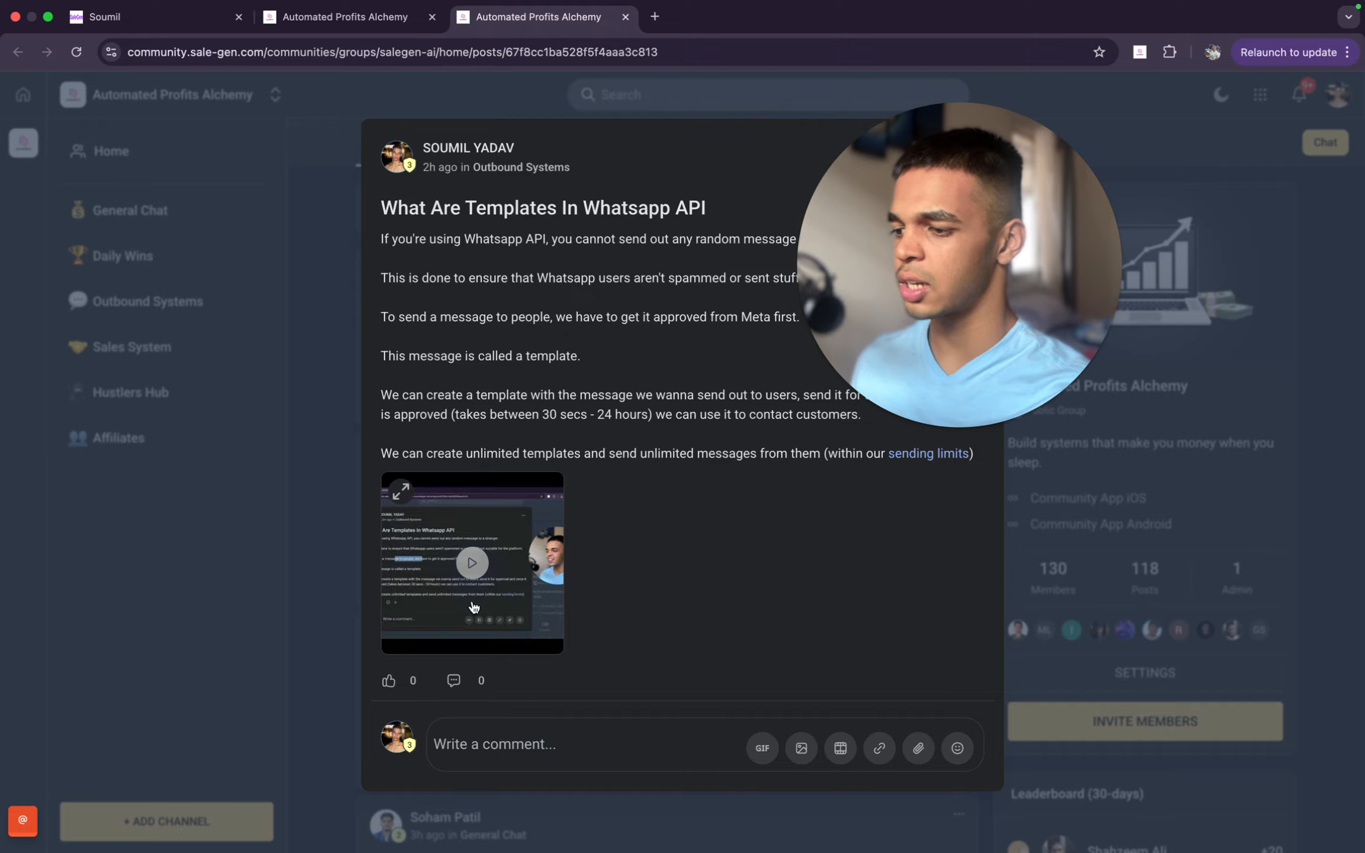
- Preview the video in the "What Are Templates In Whatsapp API" post and close that post's tab
{"action": "left_click", "coordinate": [473, 609]}
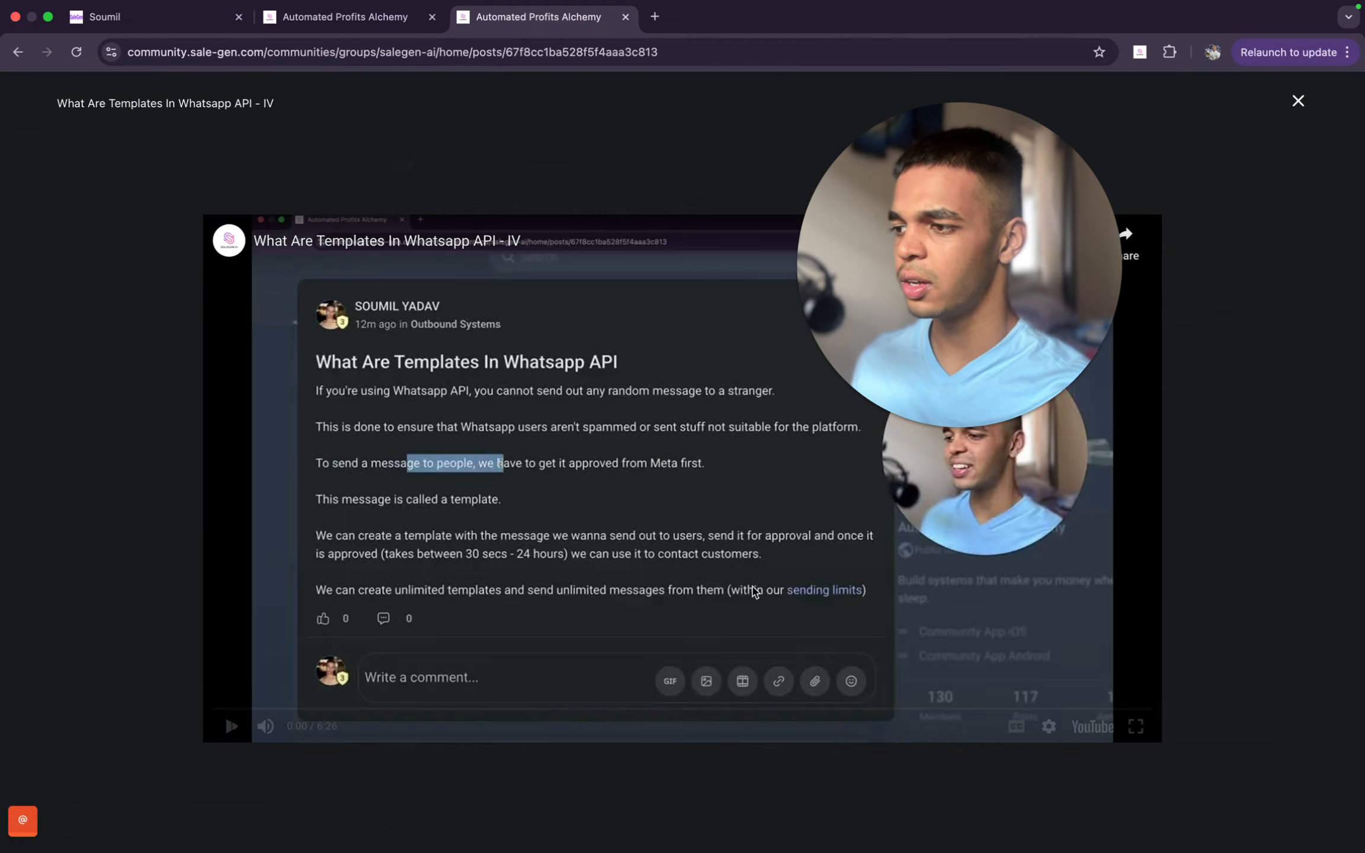
{"action": "left_click", "coordinate": [710, 554]}
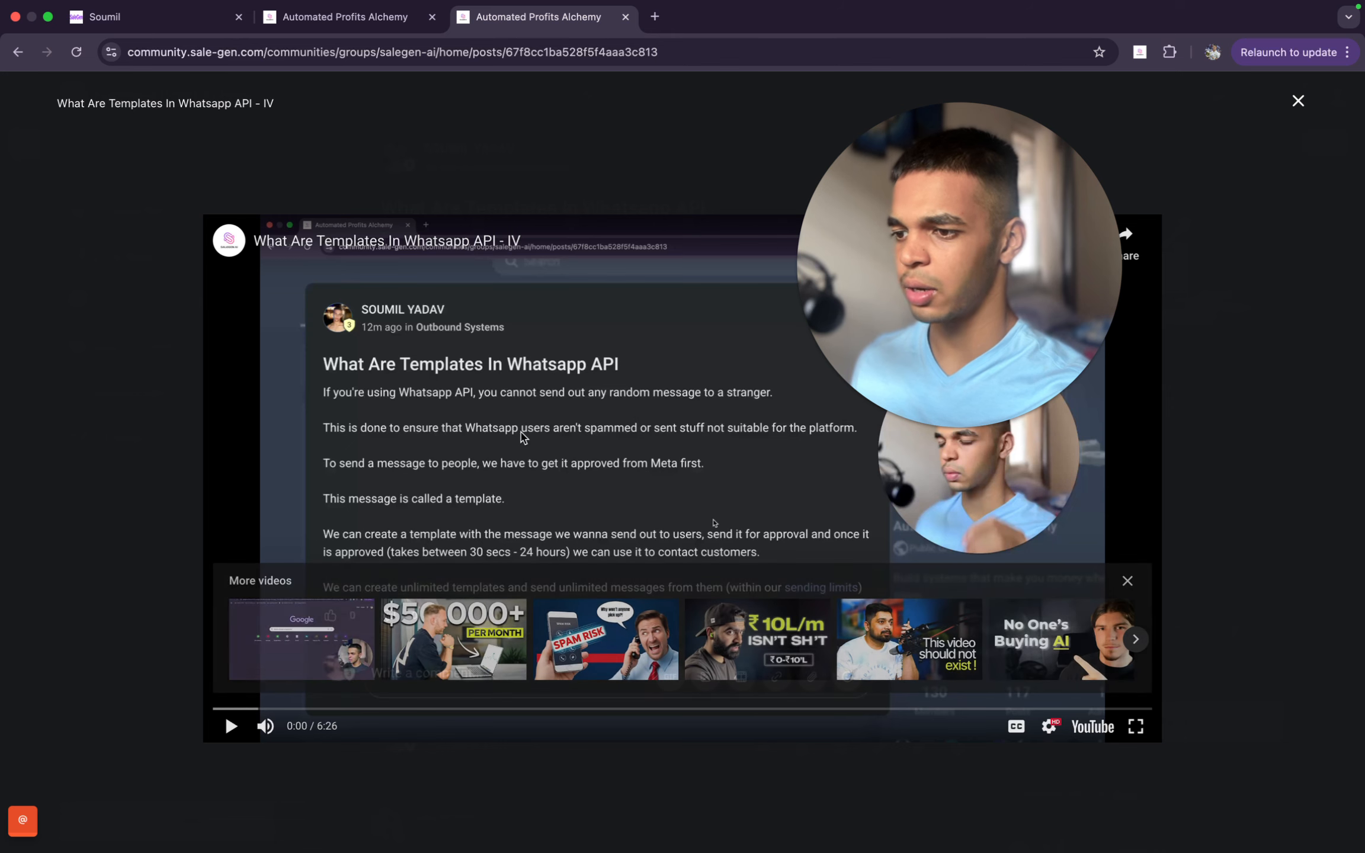
{"action": "left_click", "coordinate": [513, 437]}
{"action": "left_click", "coordinate": [513, 436]}
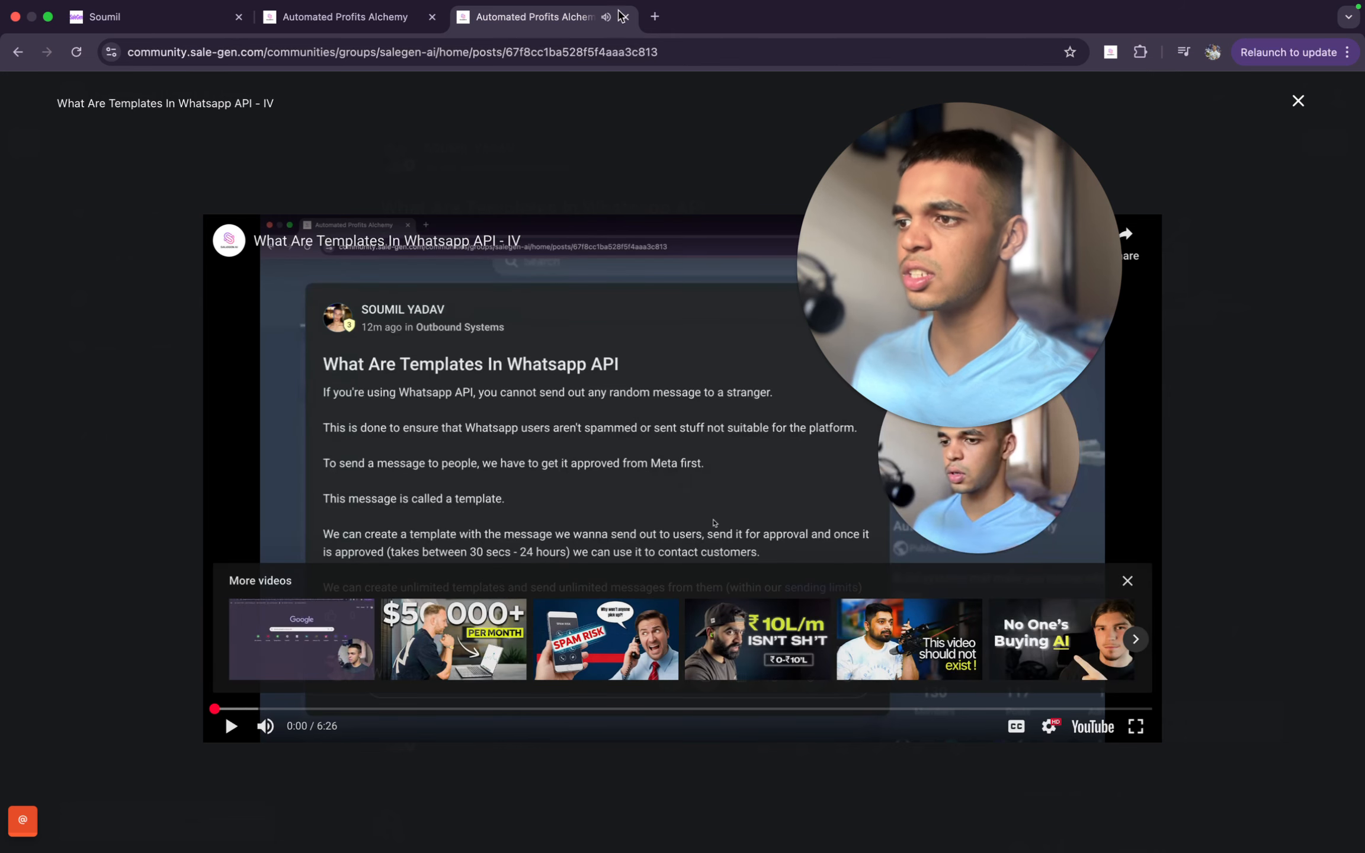
{"action": "left_click", "coordinate": [625, 16]}
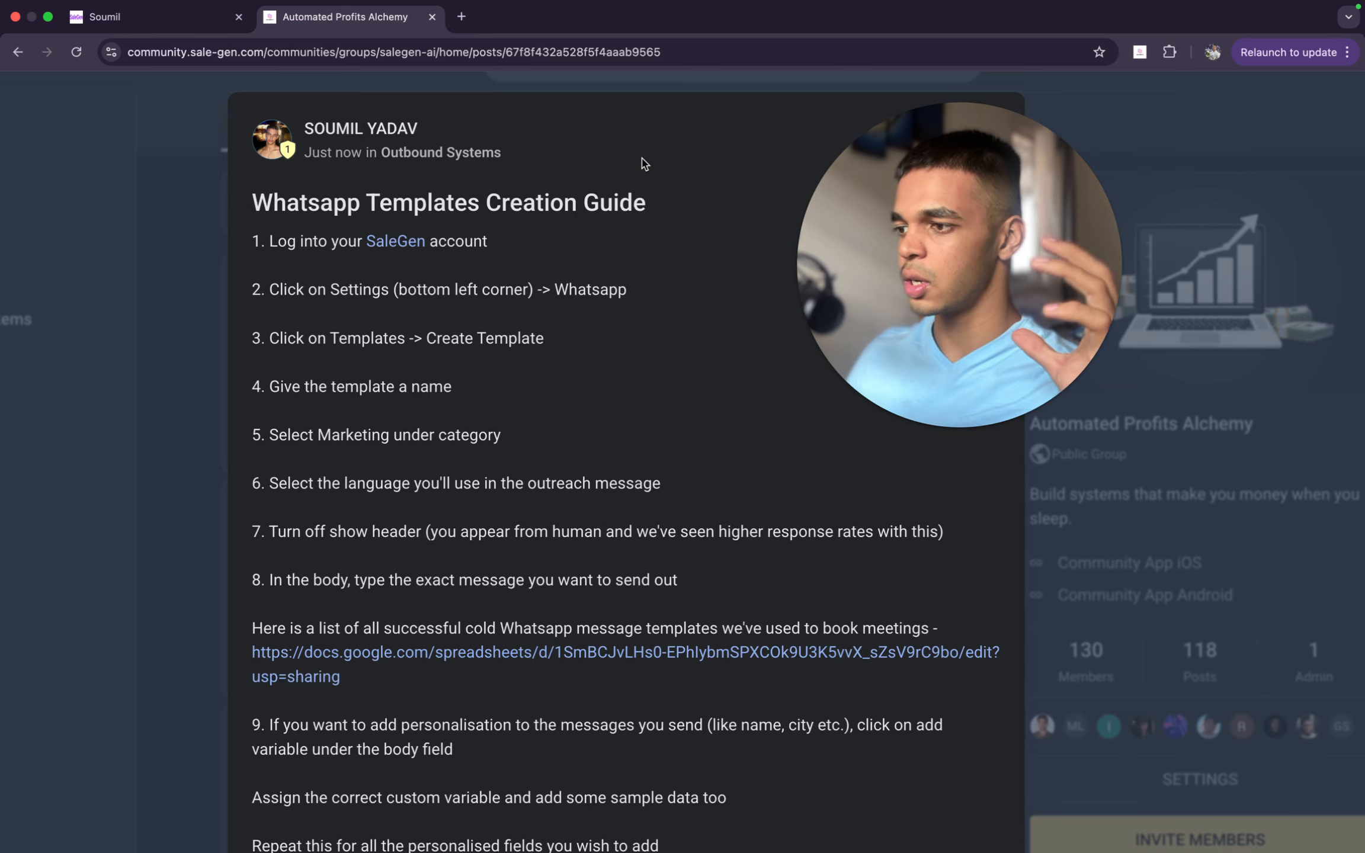
- Check the SaleGen login link and the Settings instruction in the Whatsapp Templates Creation Guide
{"action": "left_click", "coordinate": [388, 248]}
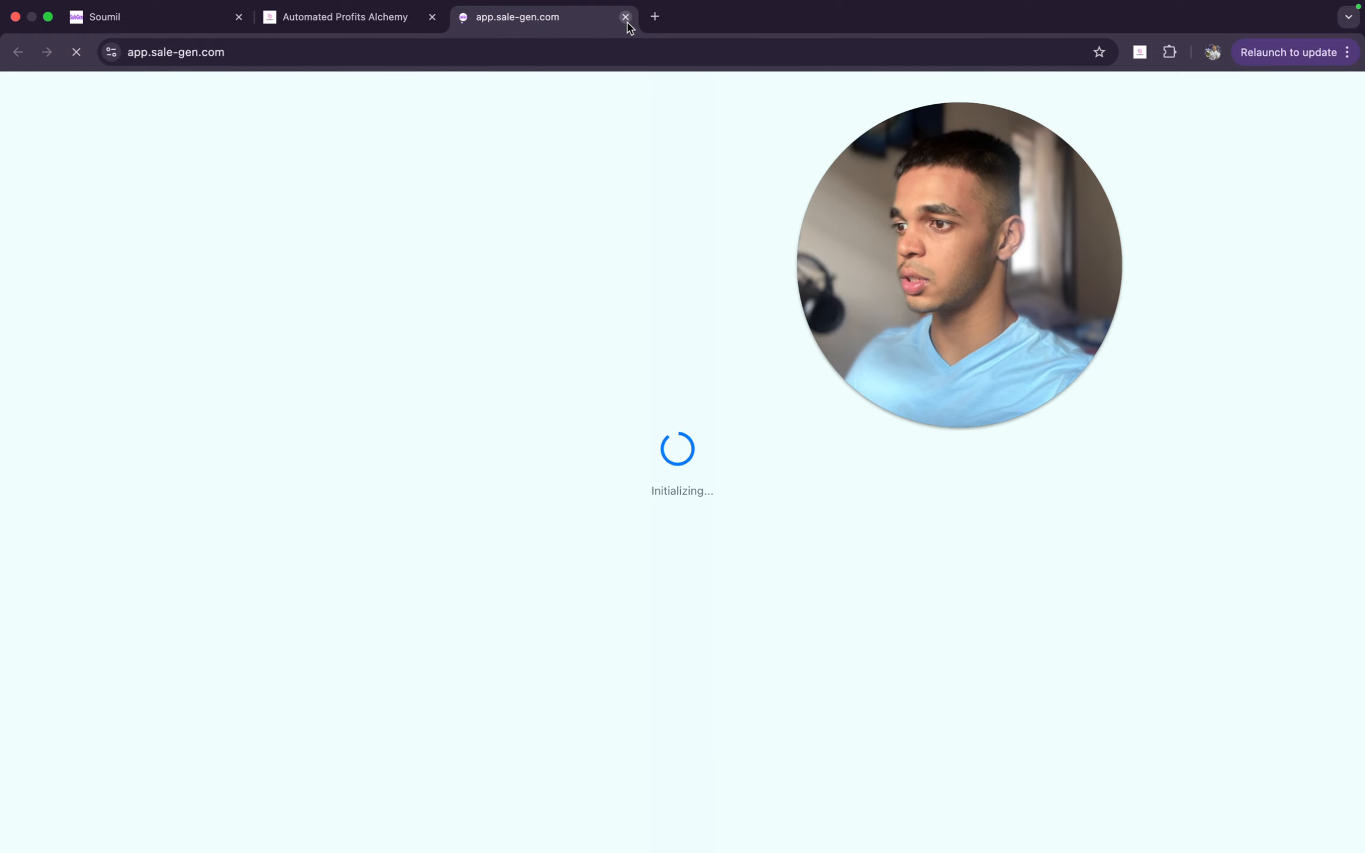
{"action": "left_click", "coordinate": [624, 16]}
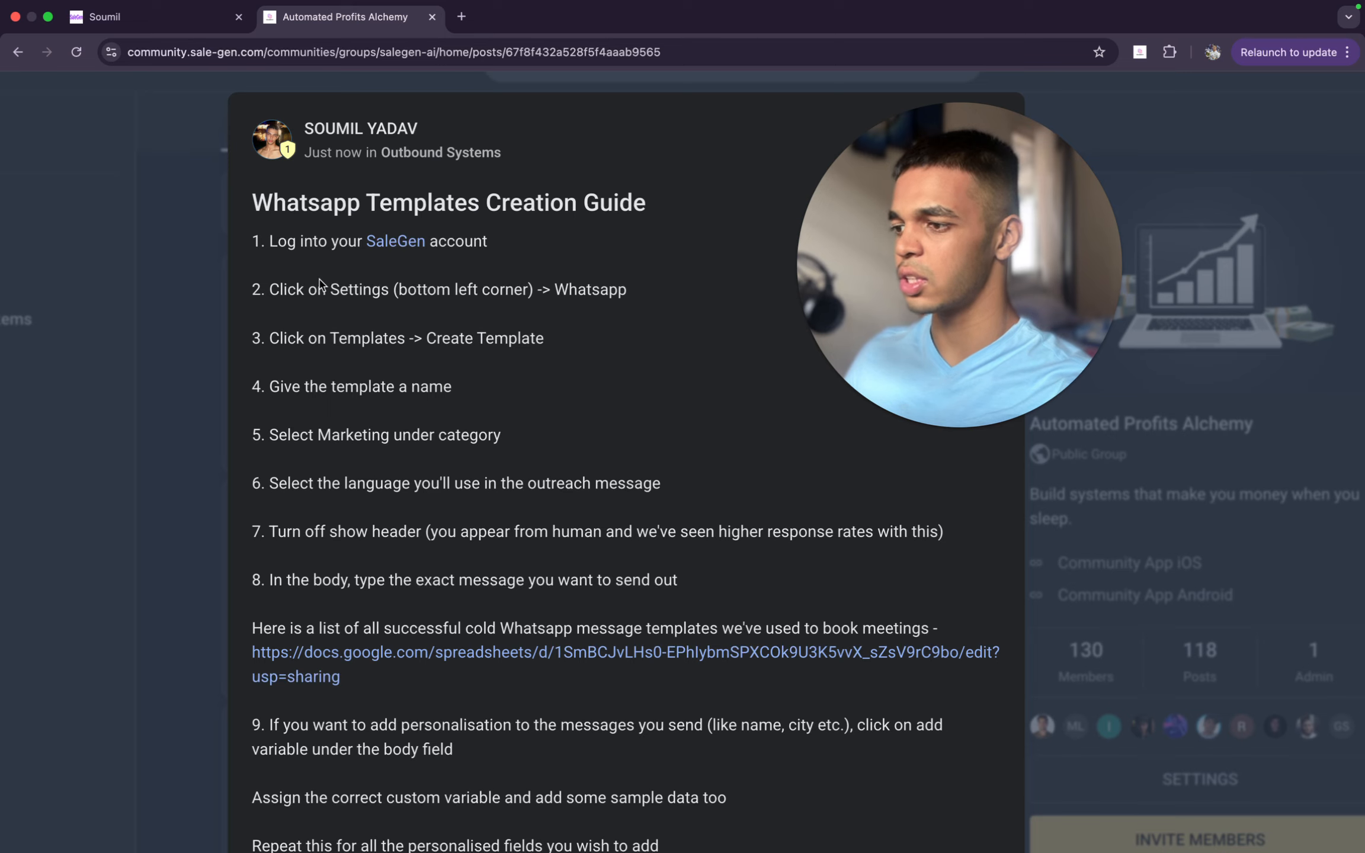
{"action": "left_click_drag", "start_coordinate": [331, 289], "coordinate": [535, 289]}
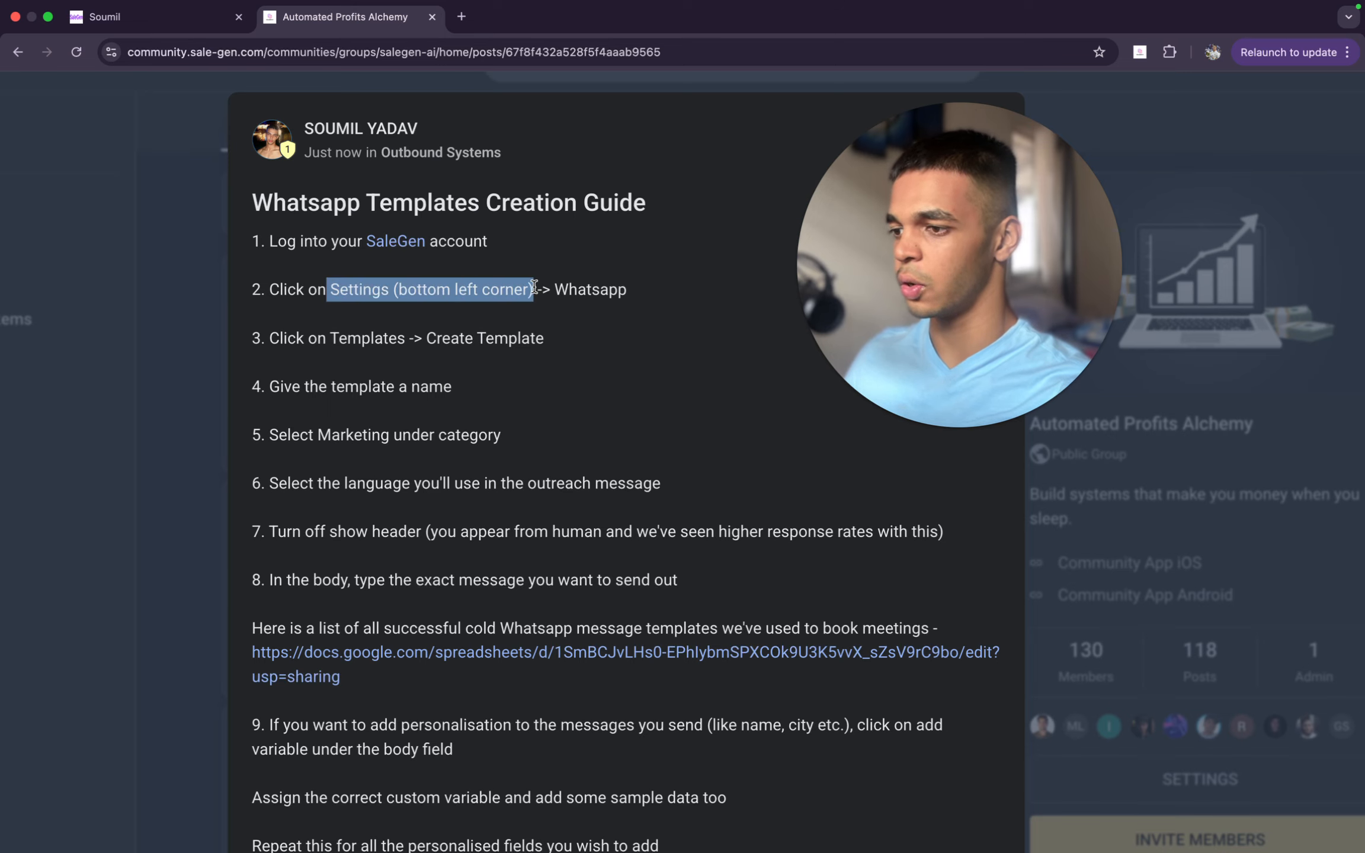
{"action": "left_click", "coordinate": [533, 289]}
- Switch to the SaleGen account and open its WhatsApp settings
{"action": "left_click", "coordinate": [174, 16]}
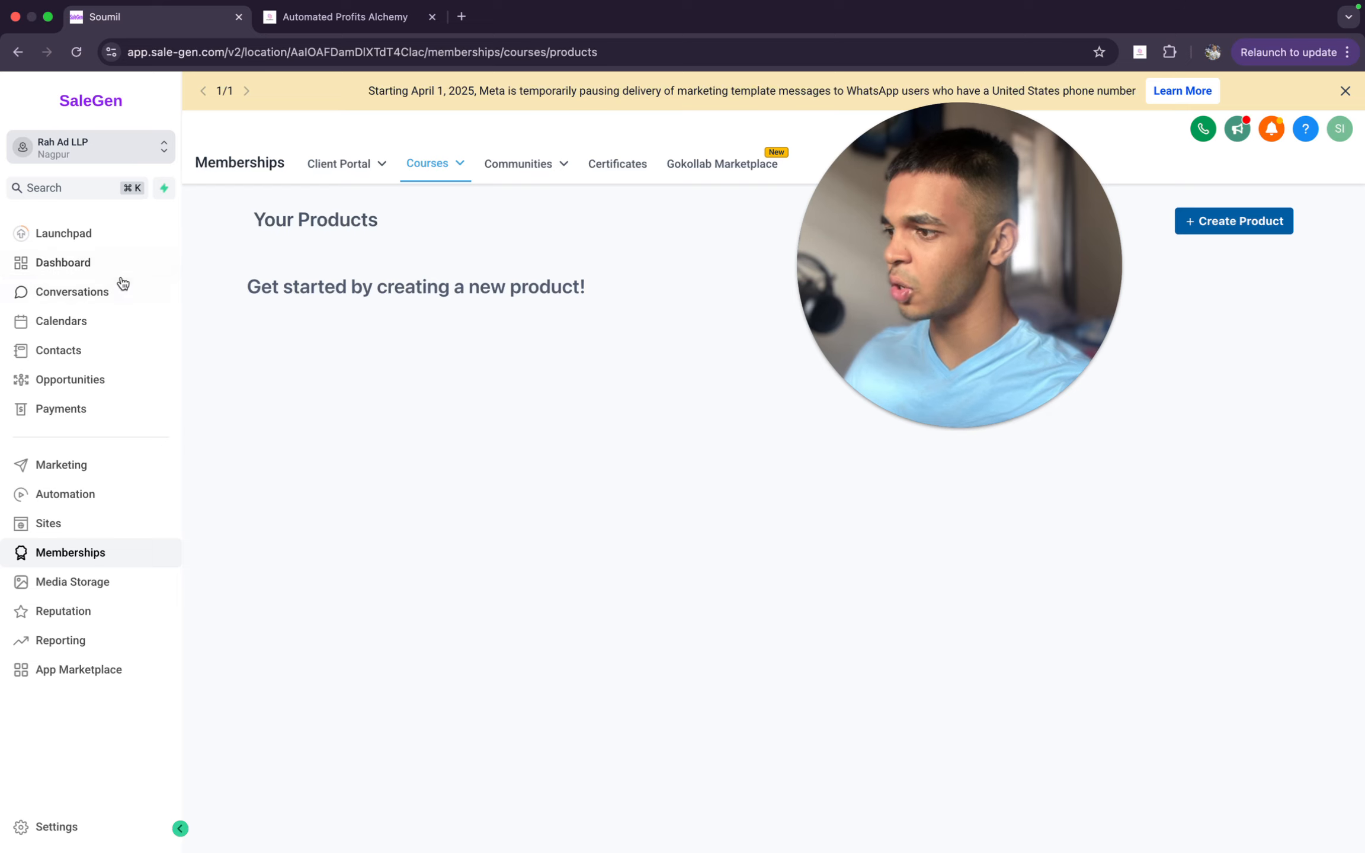
{"action": "left_click", "coordinate": [89, 231]}
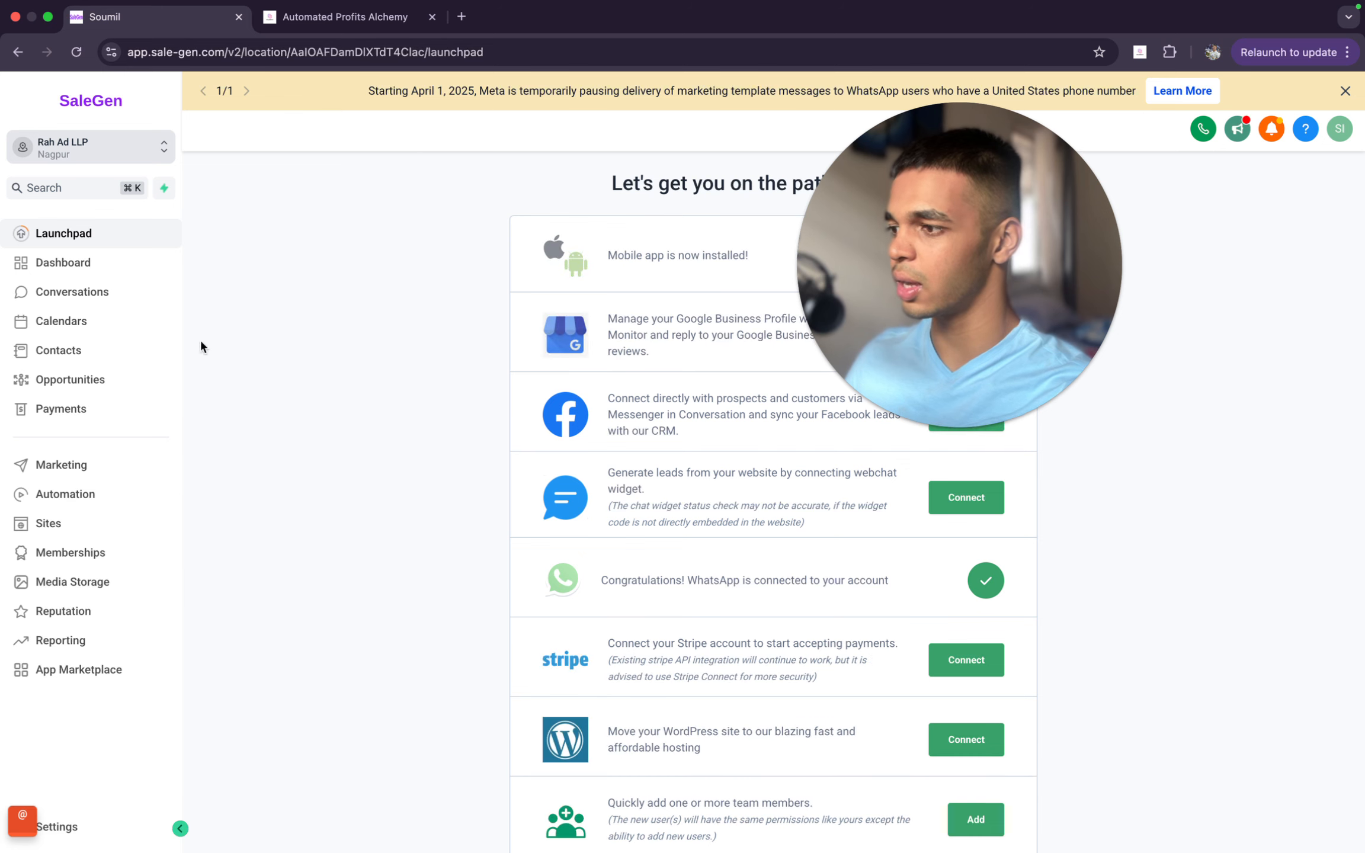
{"action": "left_click", "coordinate": [93, 835]}
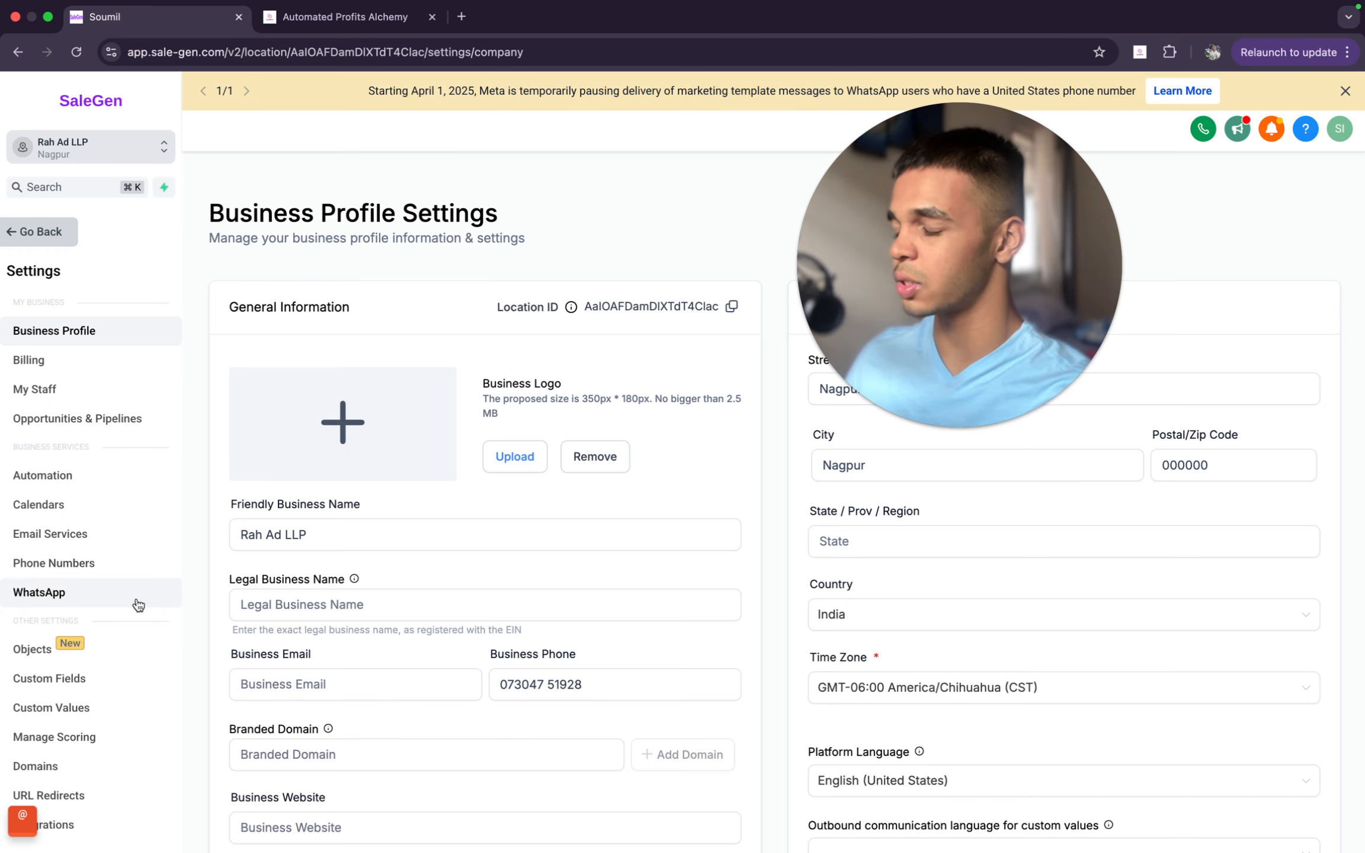
{"action": "left_click", "coordinate": [74, 595]}
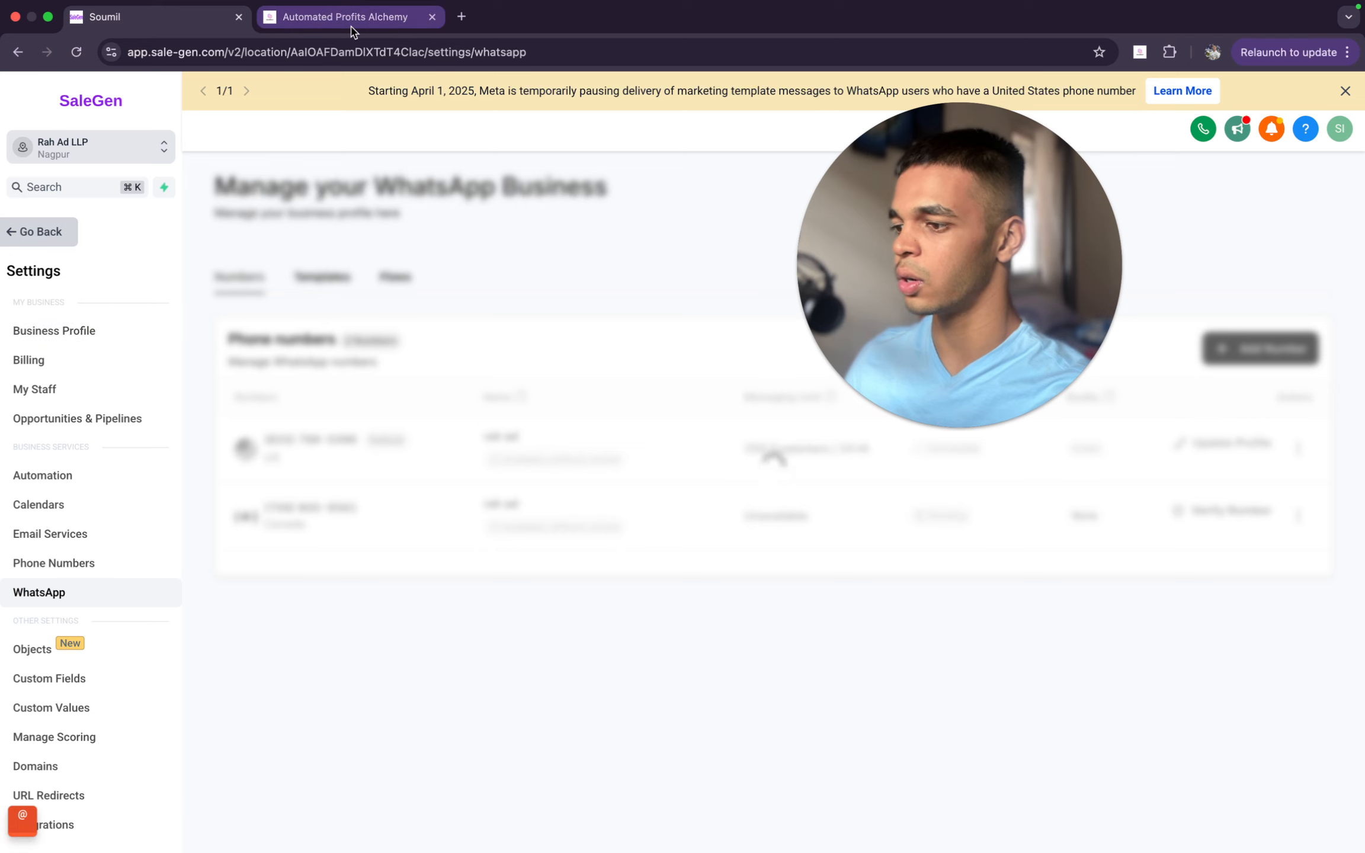
- Consult the guide's template instruction and start a new WhatsApp message template in SaleGen
{"action": "left_click", "coordinate": [352, 27]}
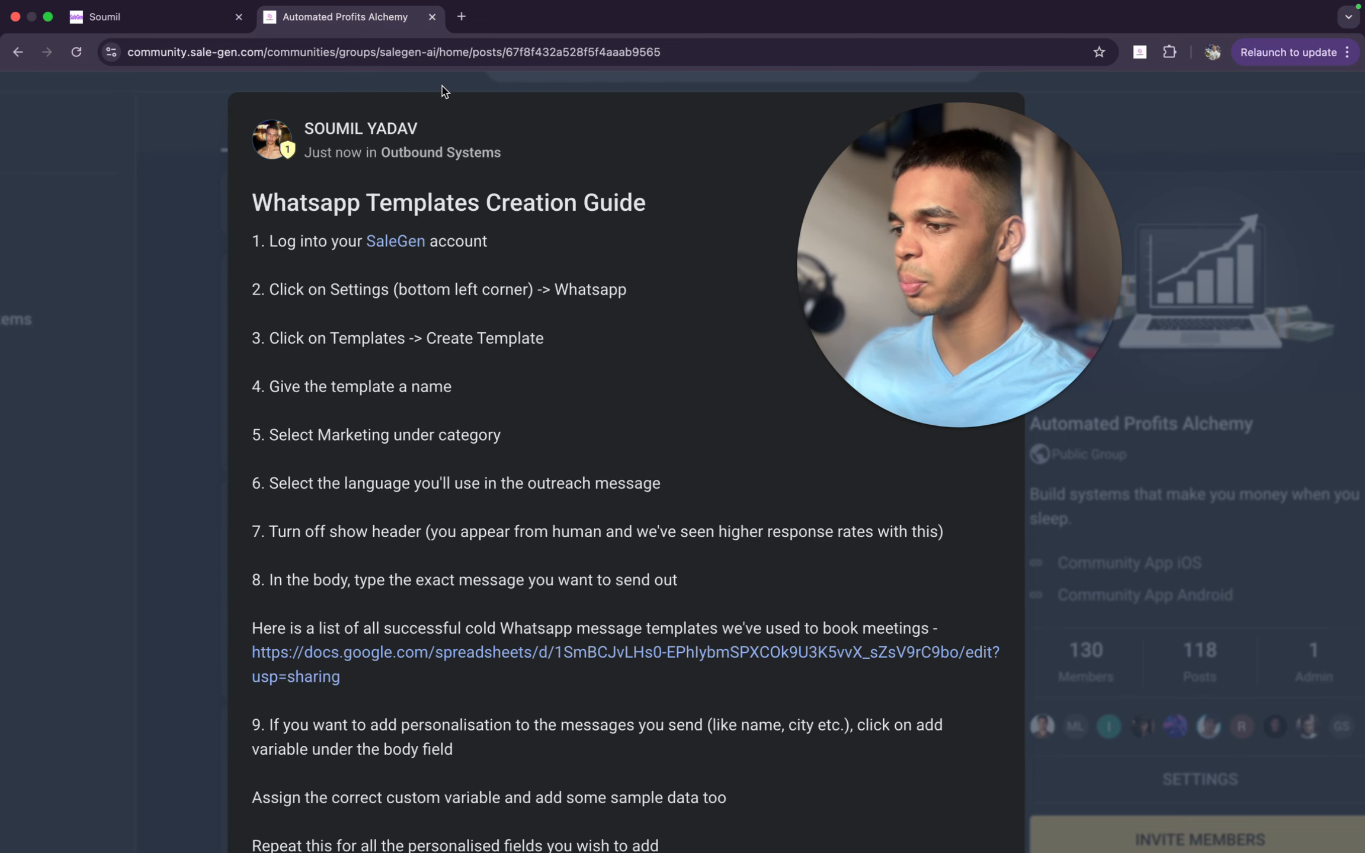
{"action": "left_click", "coordinate": [176, 19]}
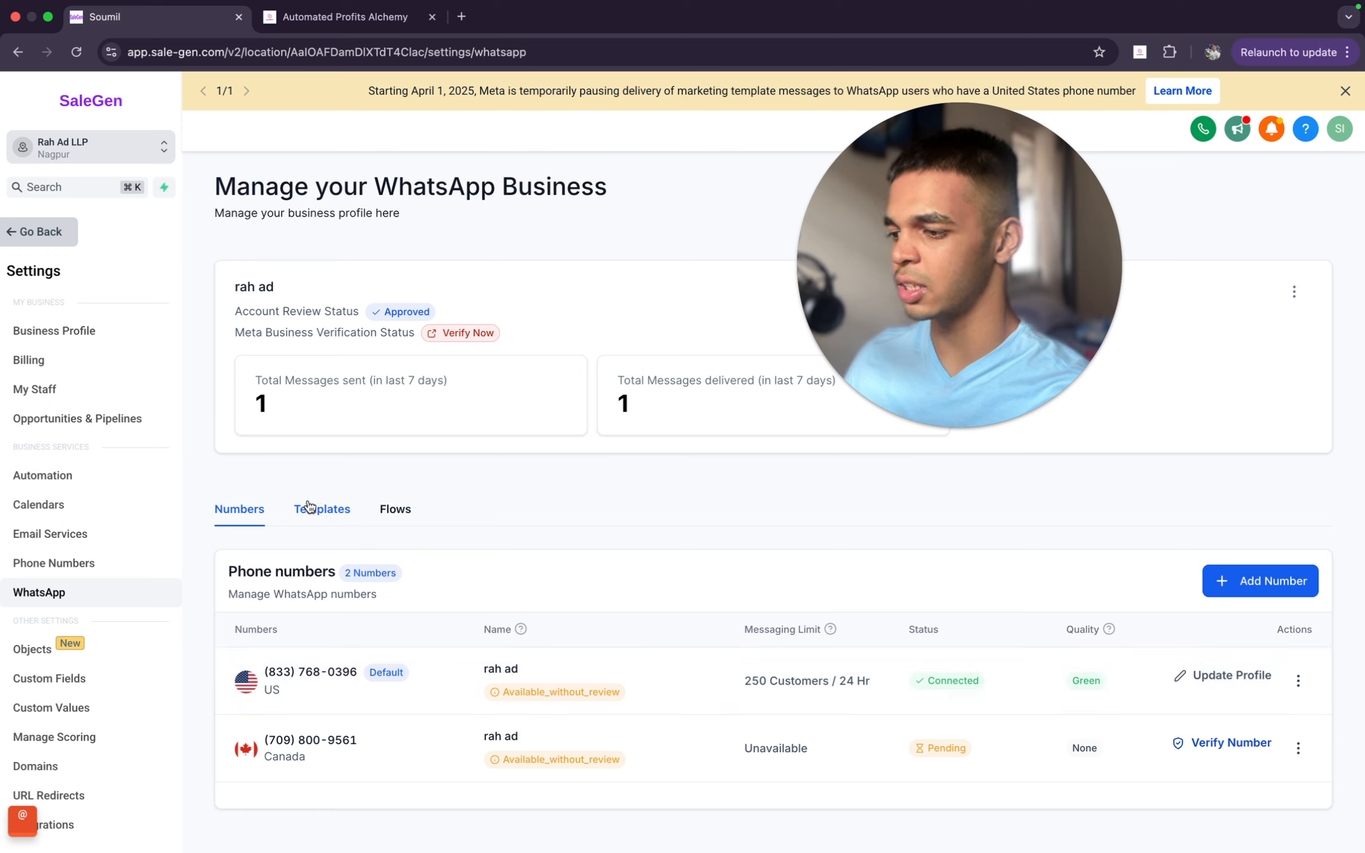
{"action": "left_click", "coordinate": [331, 519]}
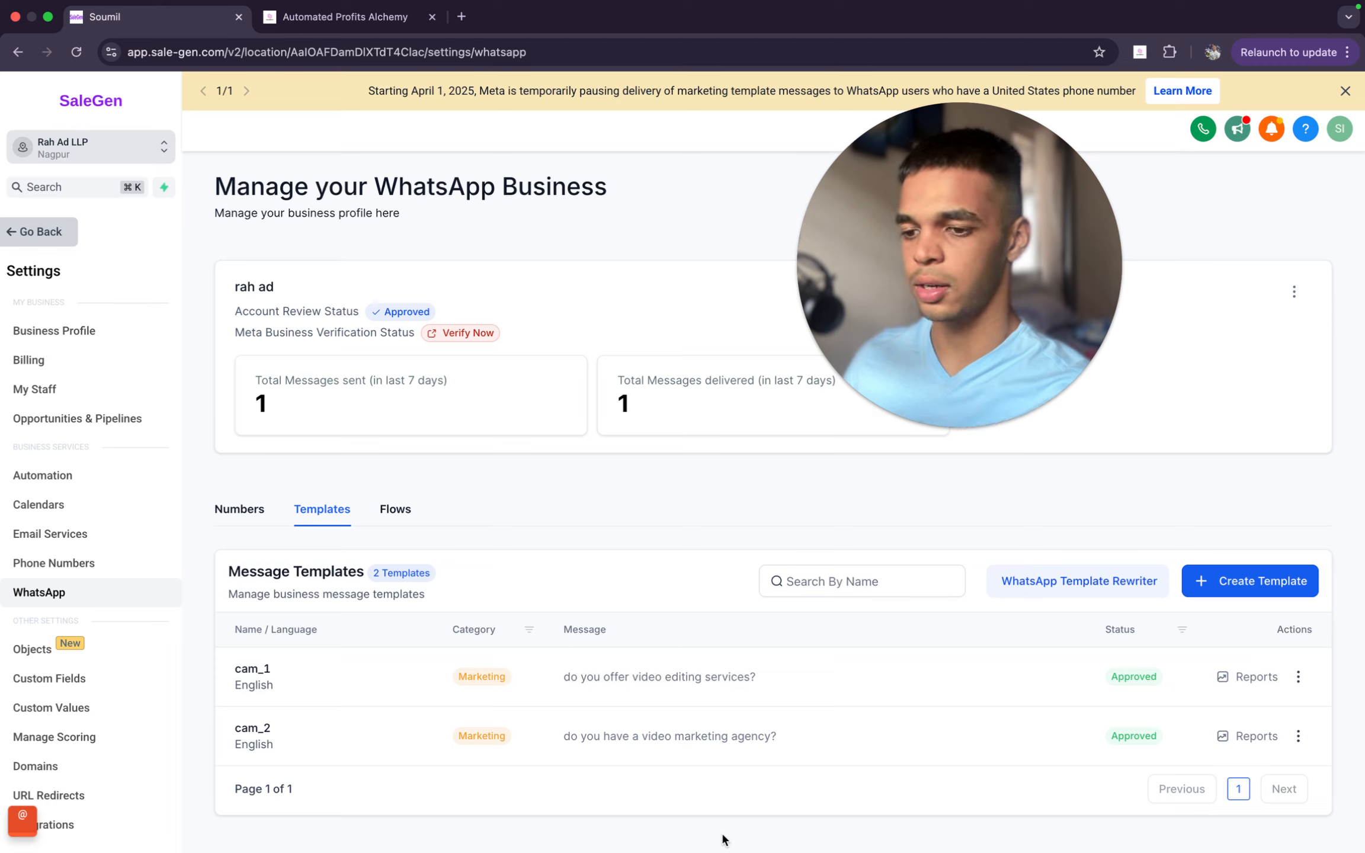
{"action": "left_click", "coordinate": [1282, 591]}
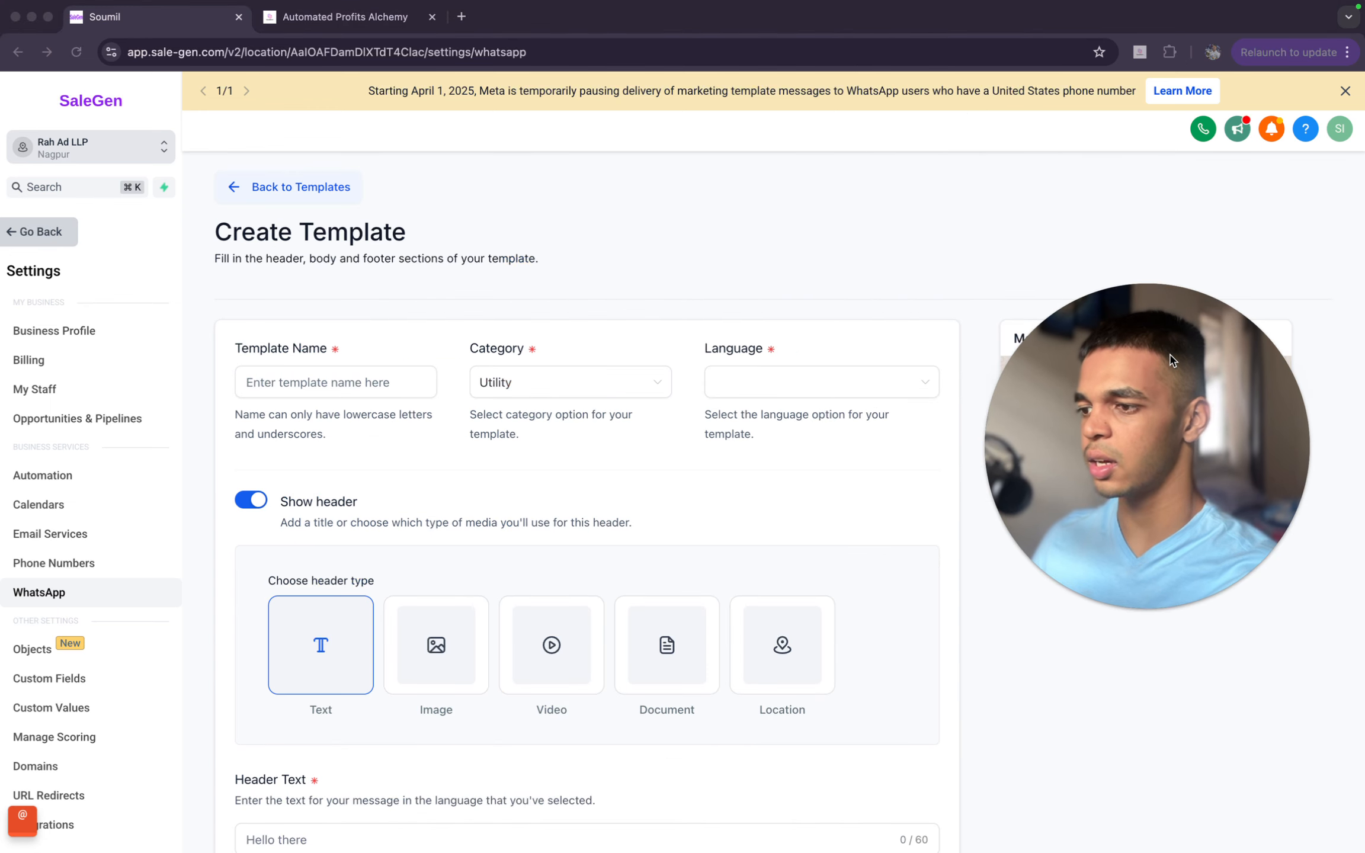
- Name the new template Video_editing_agency_lead_gen, following the guide's naming step
{"action": "left_click", "coordinate": [344, 17]}
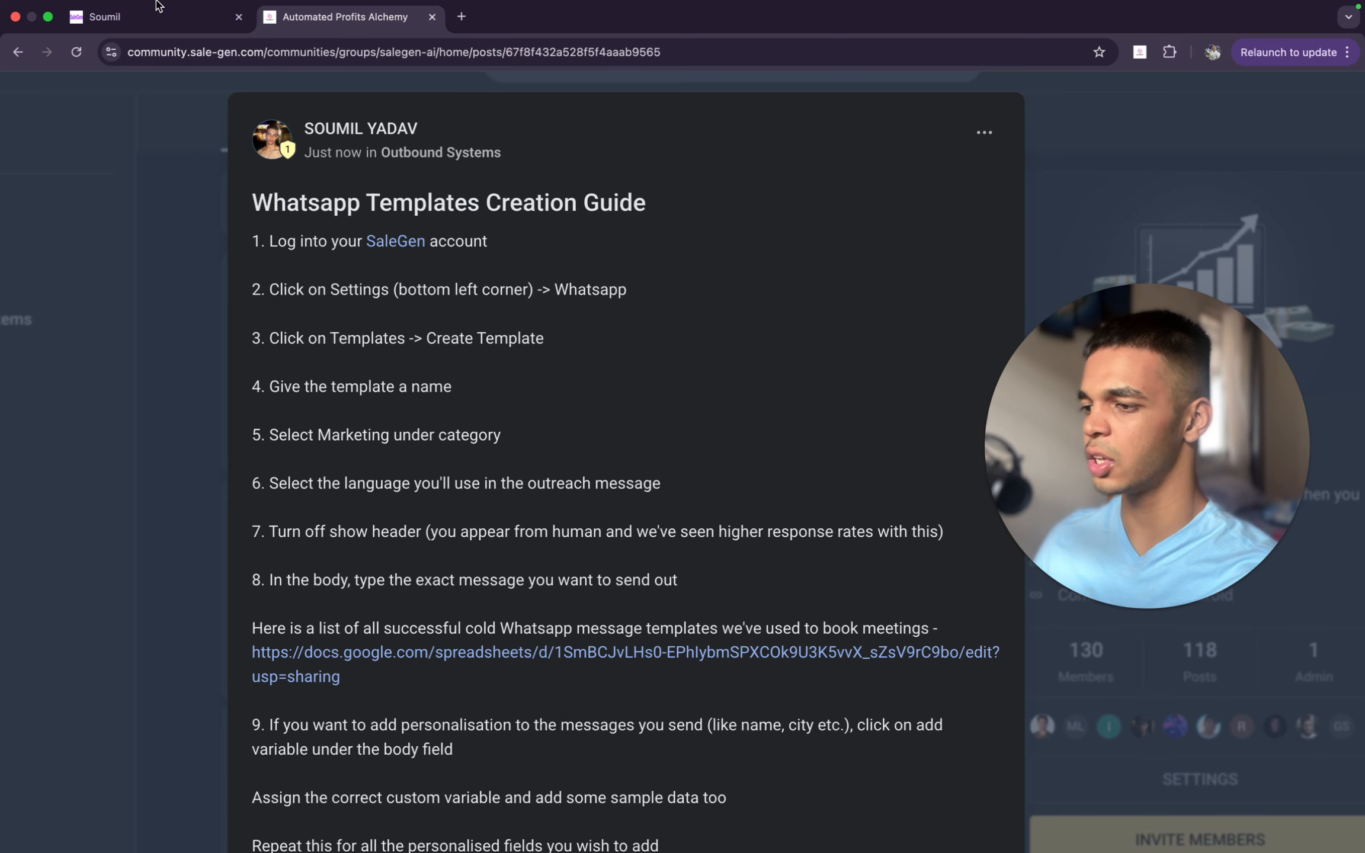
{"action": "left_click", "coordinate": [178, 7]}
{"action": "left_click", "coordinate": [385, 382]}
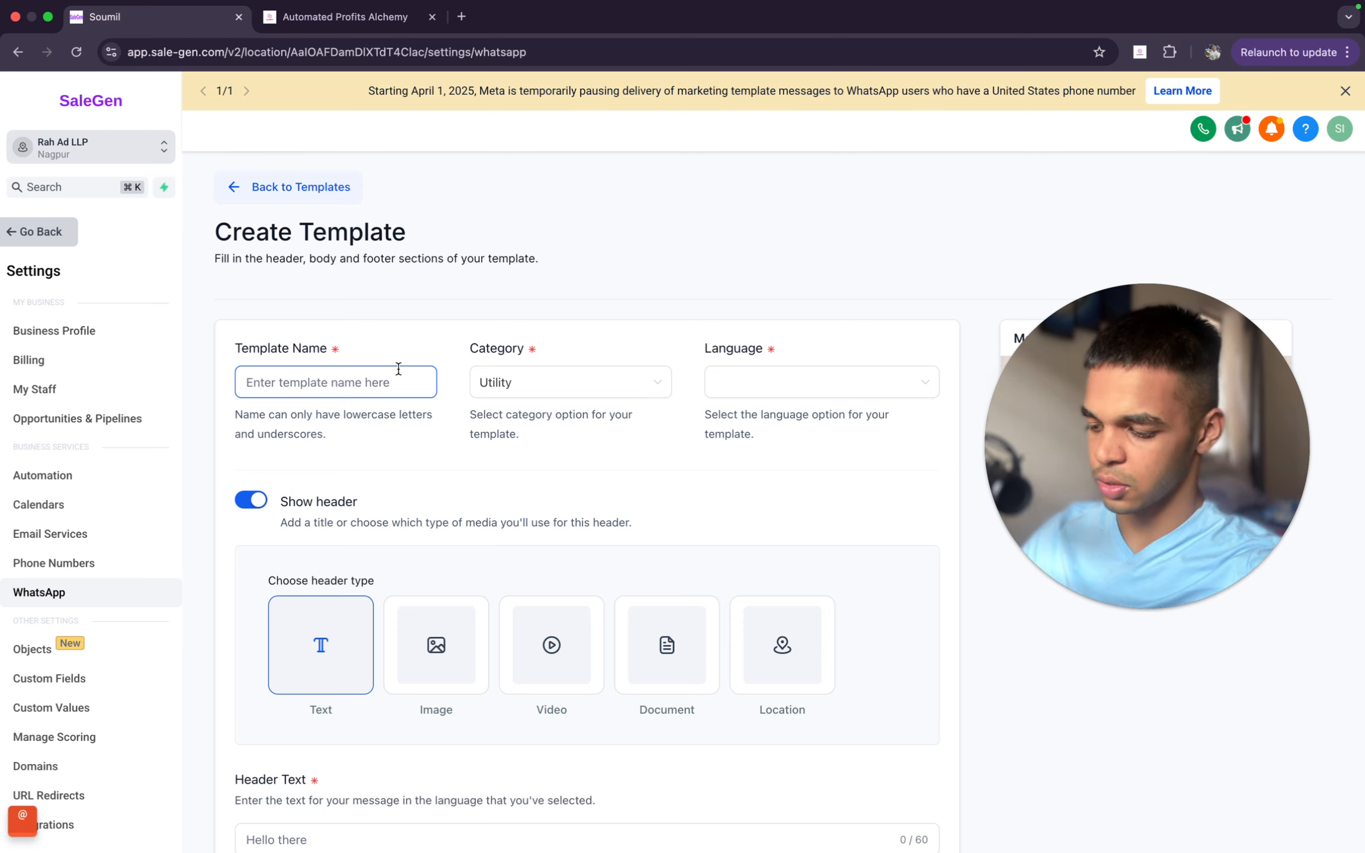
{"action": "type", "text": "Video_editi"}
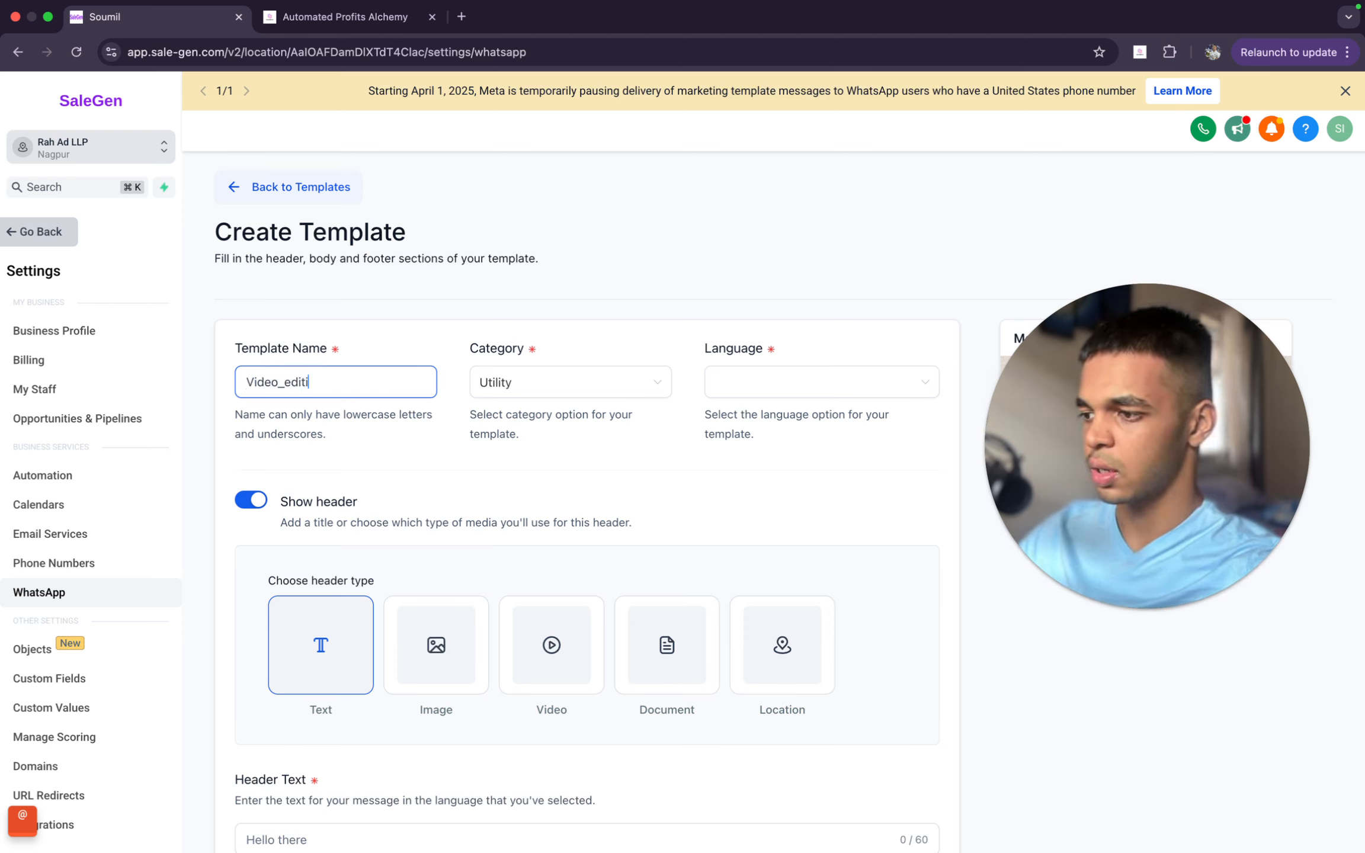
{"action": "type", "text": "ng_agency"}
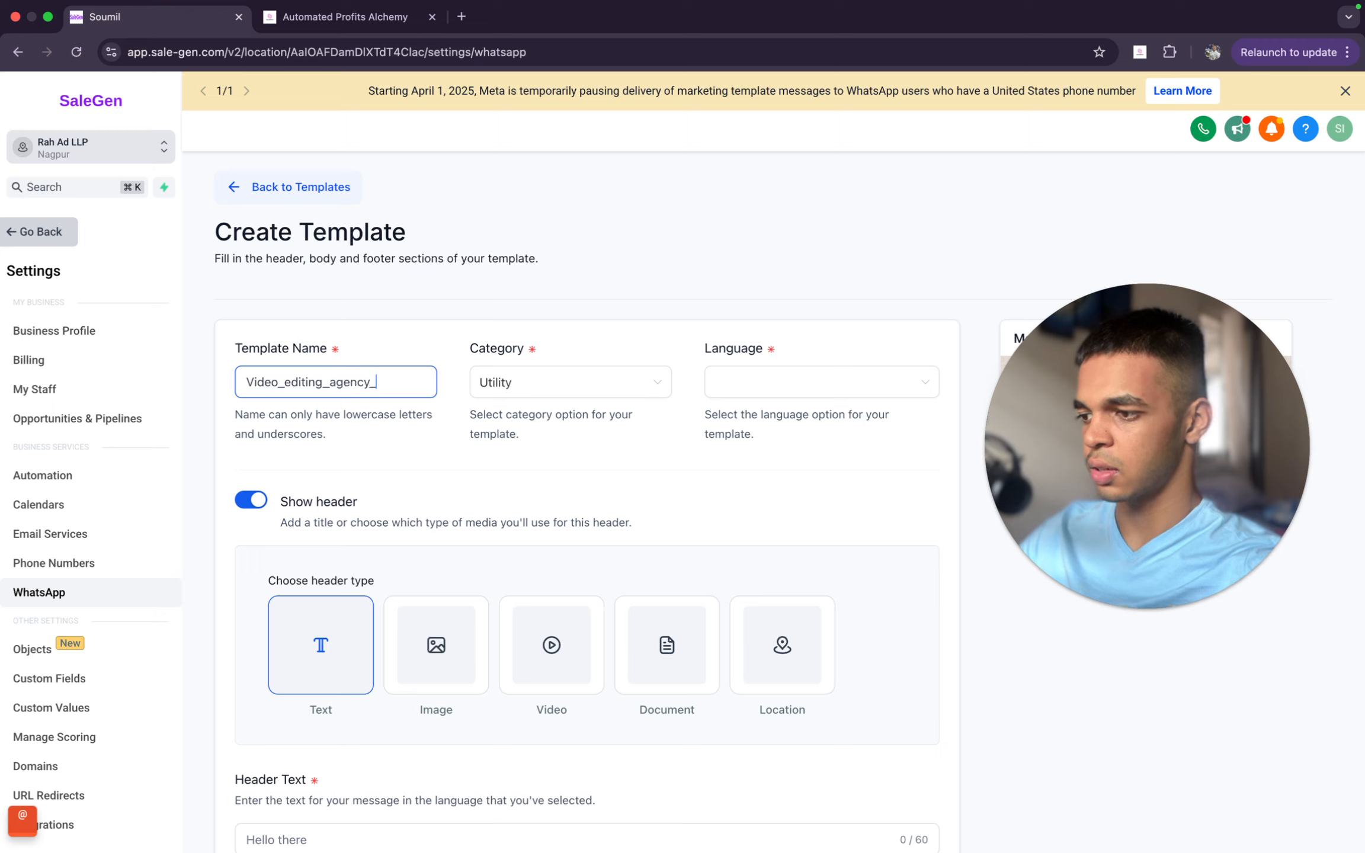
{"action": "type", "text": "_lead_gen"}
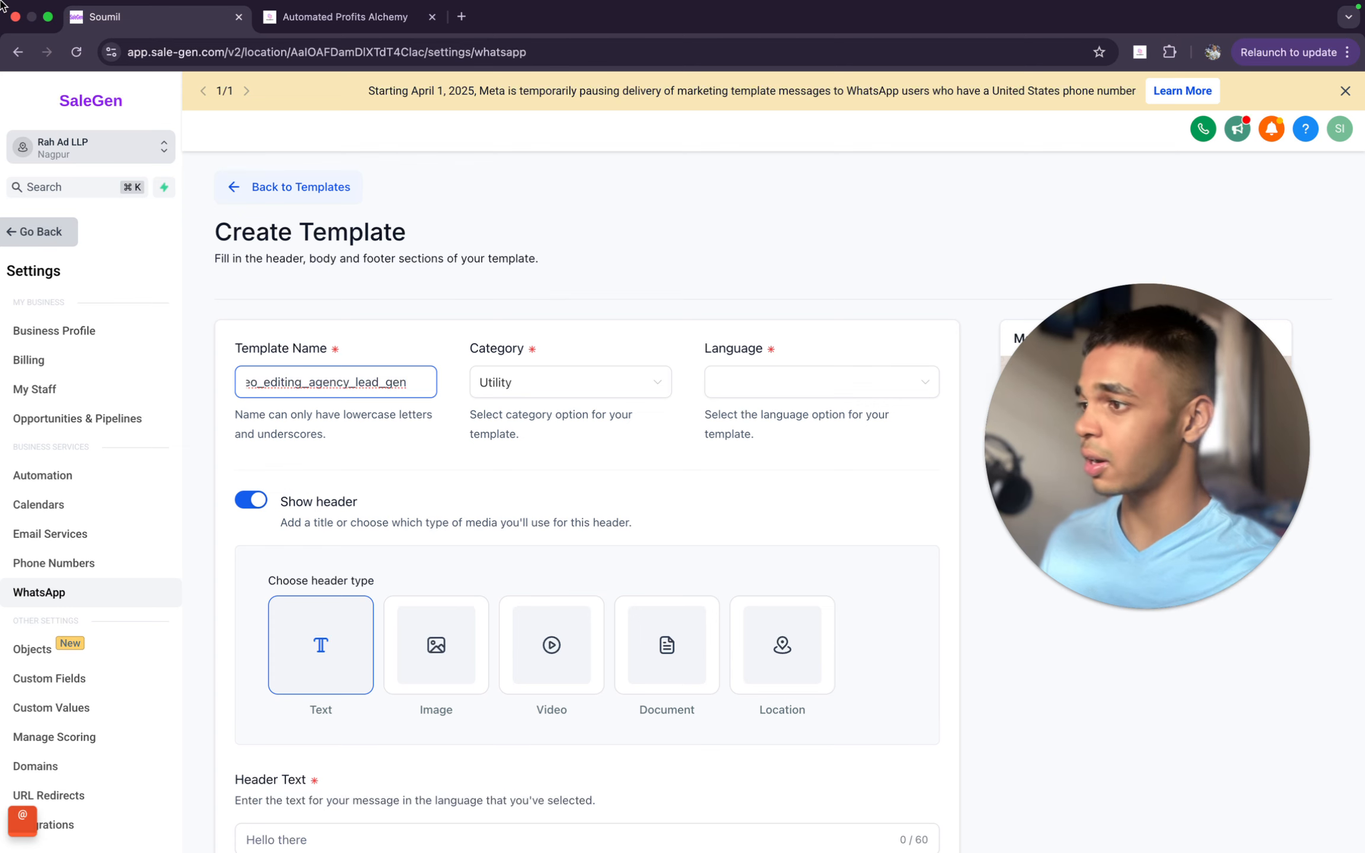
- Check the guide's category instruction and set the template's category to Marketing
{"action": "left_click", "coordinate": [336, 23]}
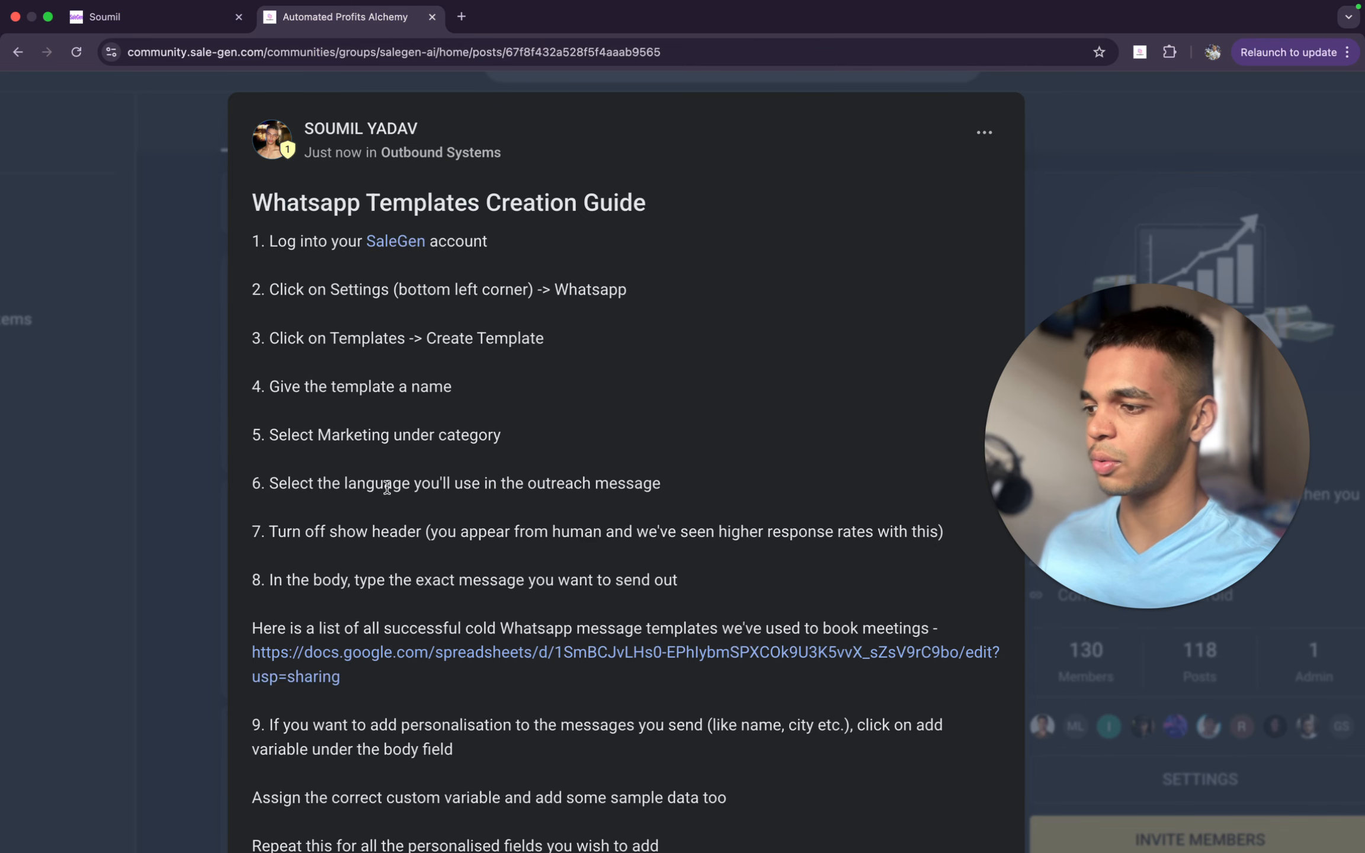
{"action": "left_click_drag", "start_coordinate": [261, 435], "coordinate": [674, 445]}
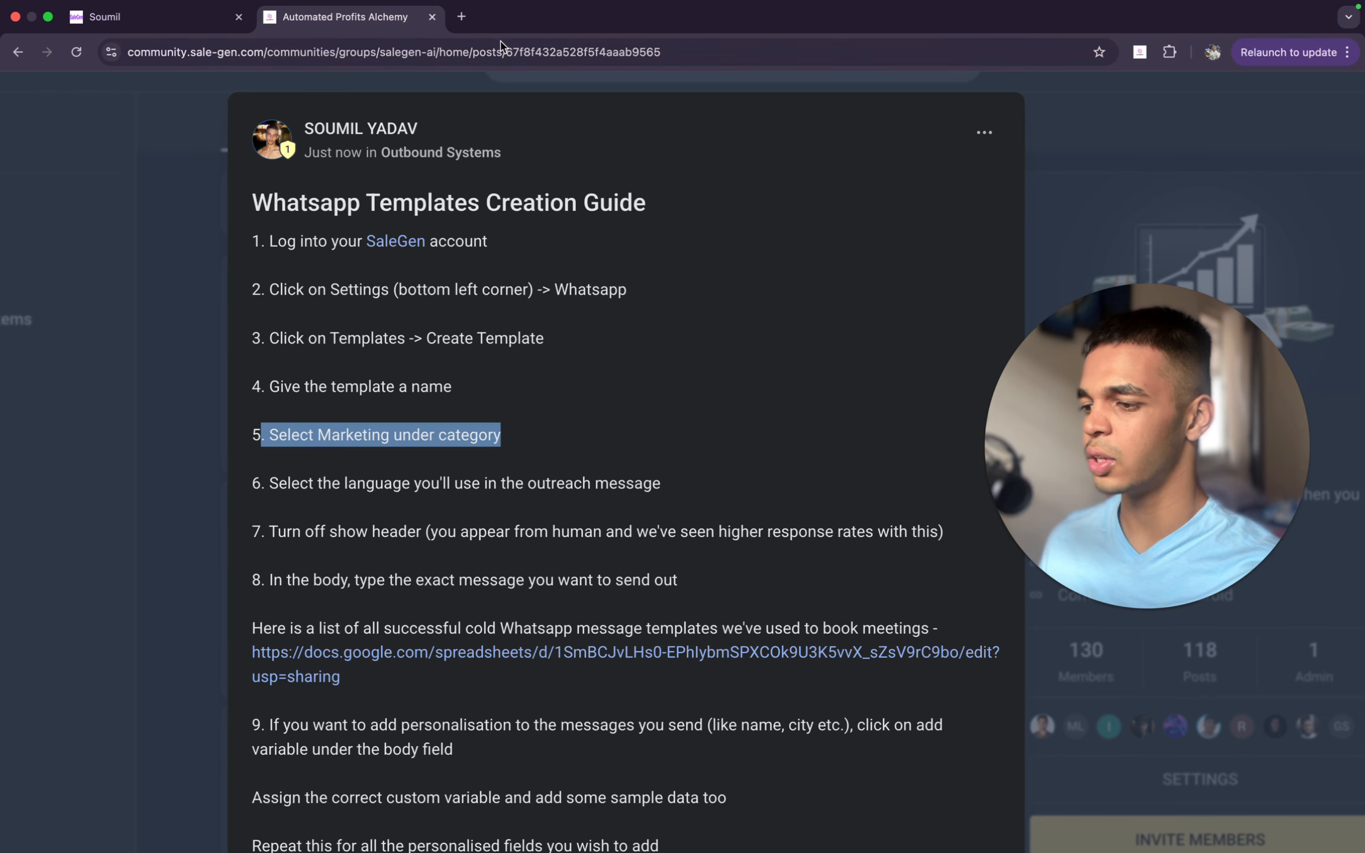
{"action": "left_click", "coordinate": [171, 48]}
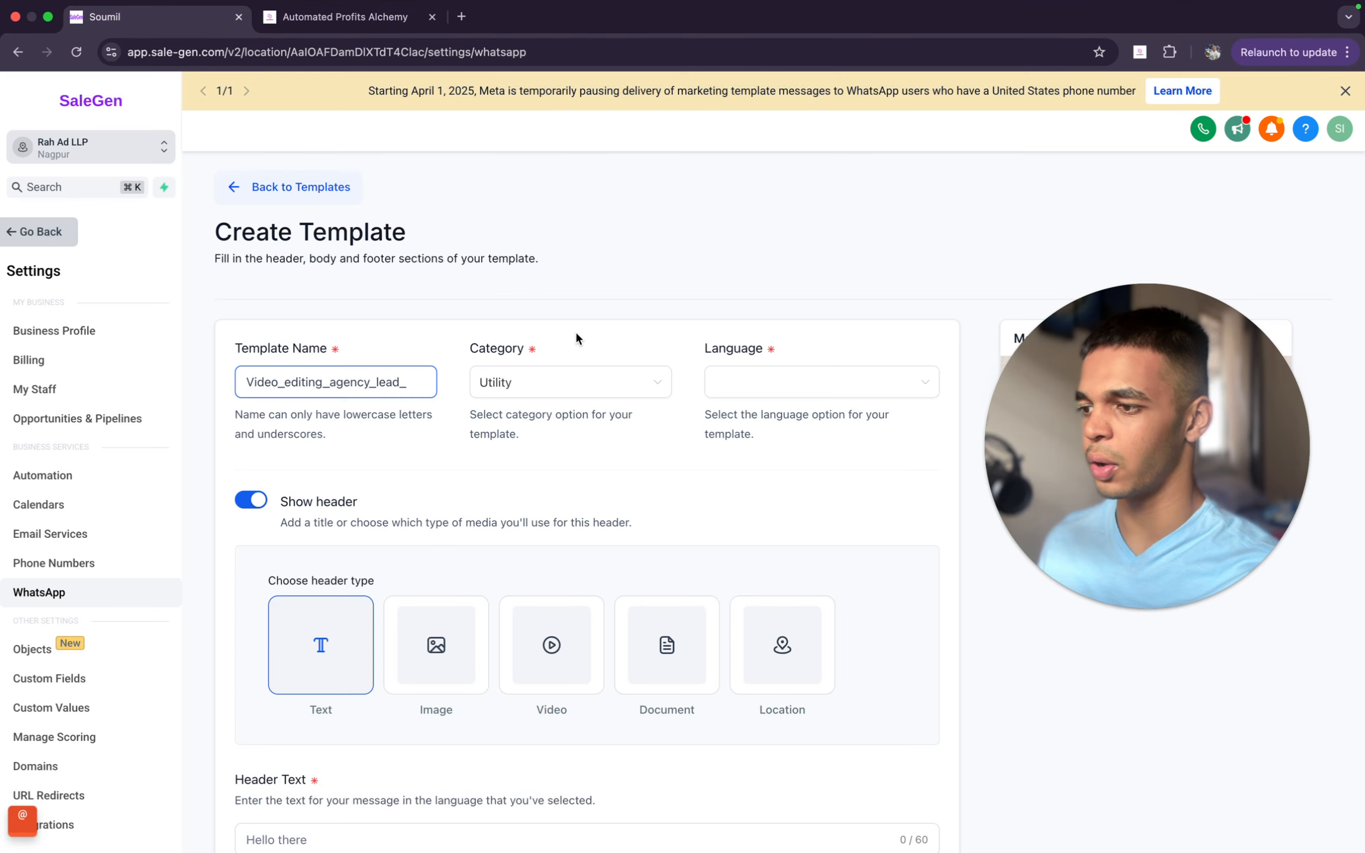
{"action": "left_click", "coordinate": [545, 397]}
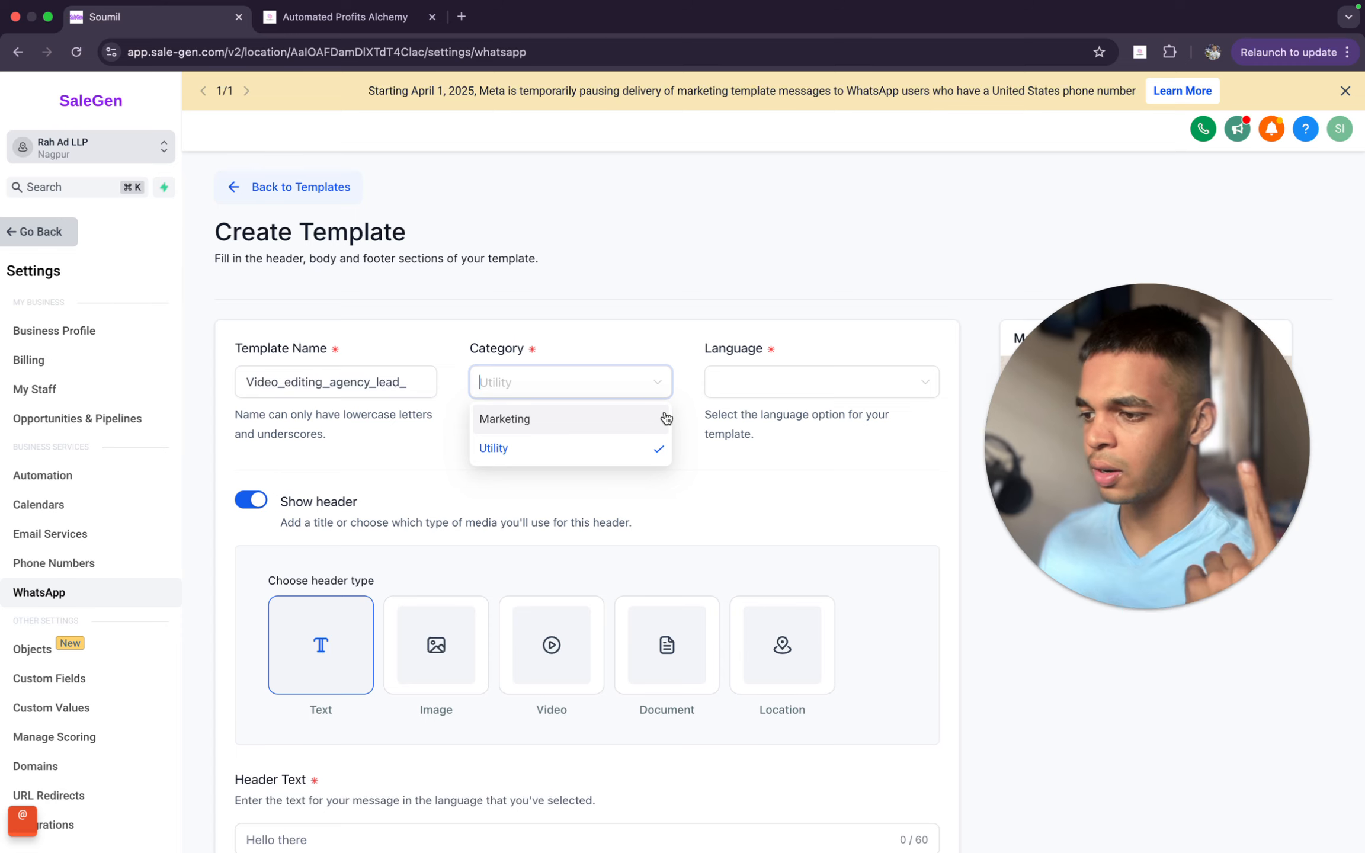
{"action": "left_click", "coordinate": [626, 420]}
{"action": "left_click", "coordinate": [616, 379]}
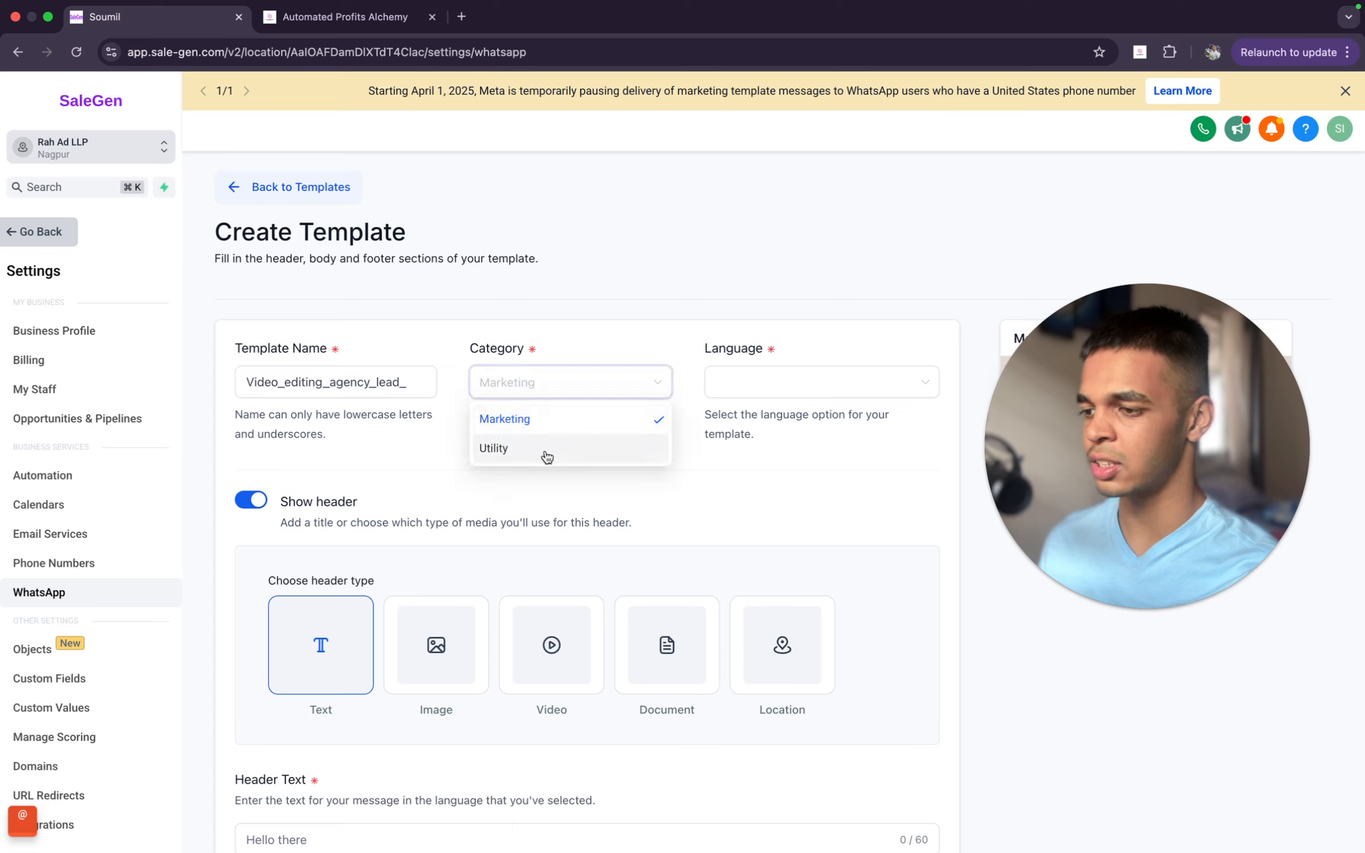
{"action": "left_click", "coordinate": [586, 426]}
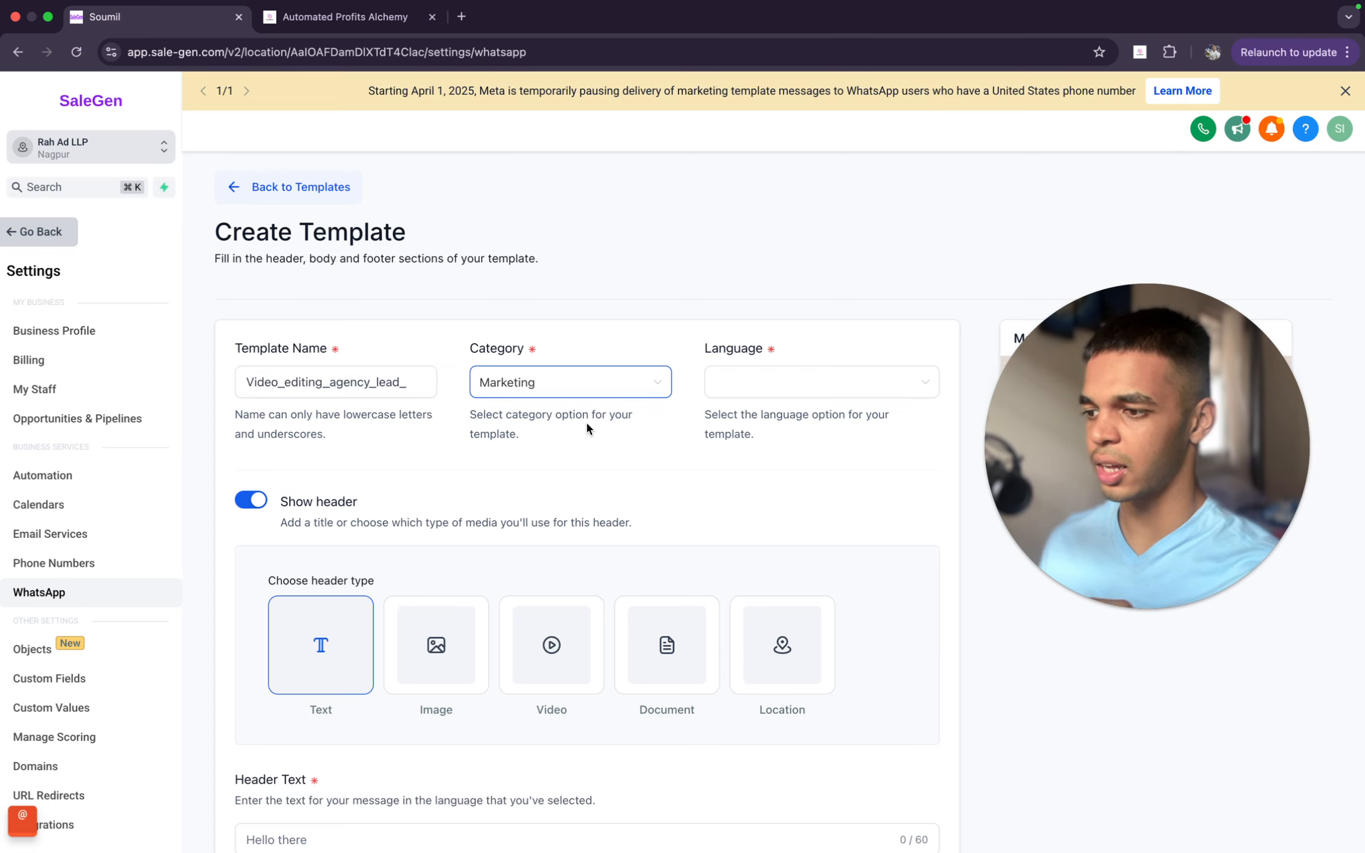
{"action": "left_click", "coordinate": [517, 384]}
{"action": "left_click", "coordinate": [550, 420]}
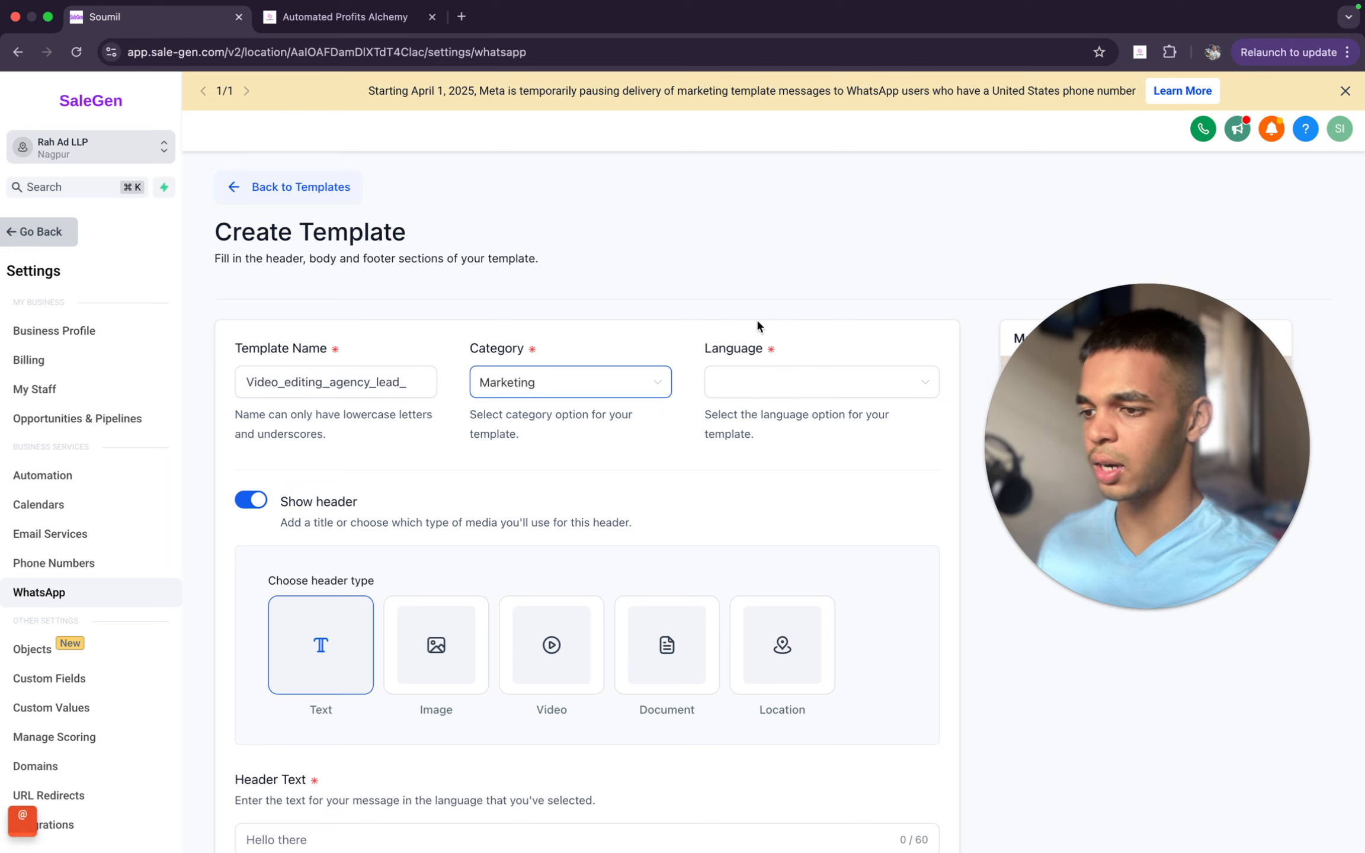
- Review the guide's instruction on the outreach message language and locate the matching field in the template form
{"action": "left_click", "coordinate": [344, 17]}
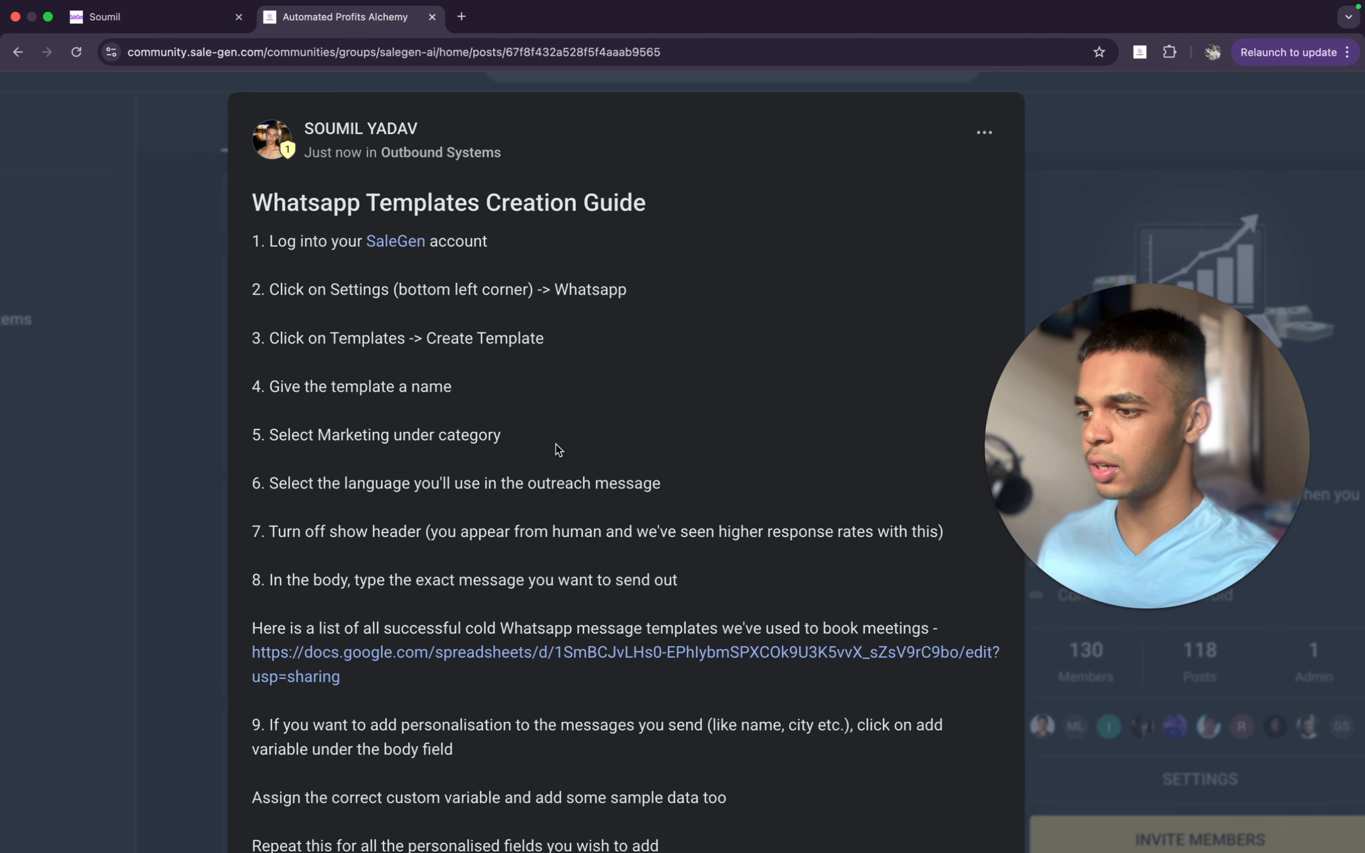
{"action": "left_click_drag", "start_coordinate": [287, 483], "coordinate": [718, 482]}
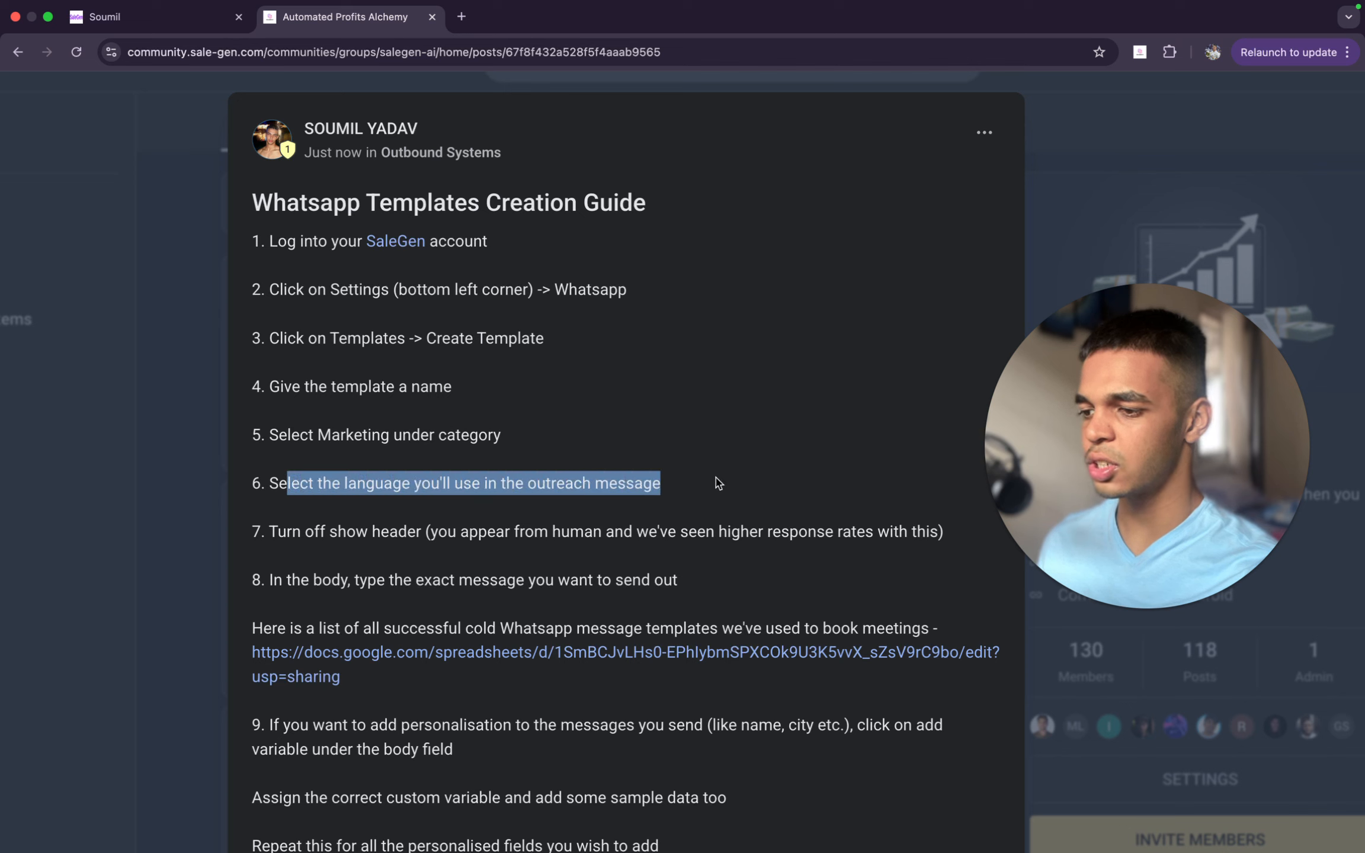
{"action": "left_click", "coordinate": [705, 469]}
{"action": "left_click", "coordinate": [124, 12]}
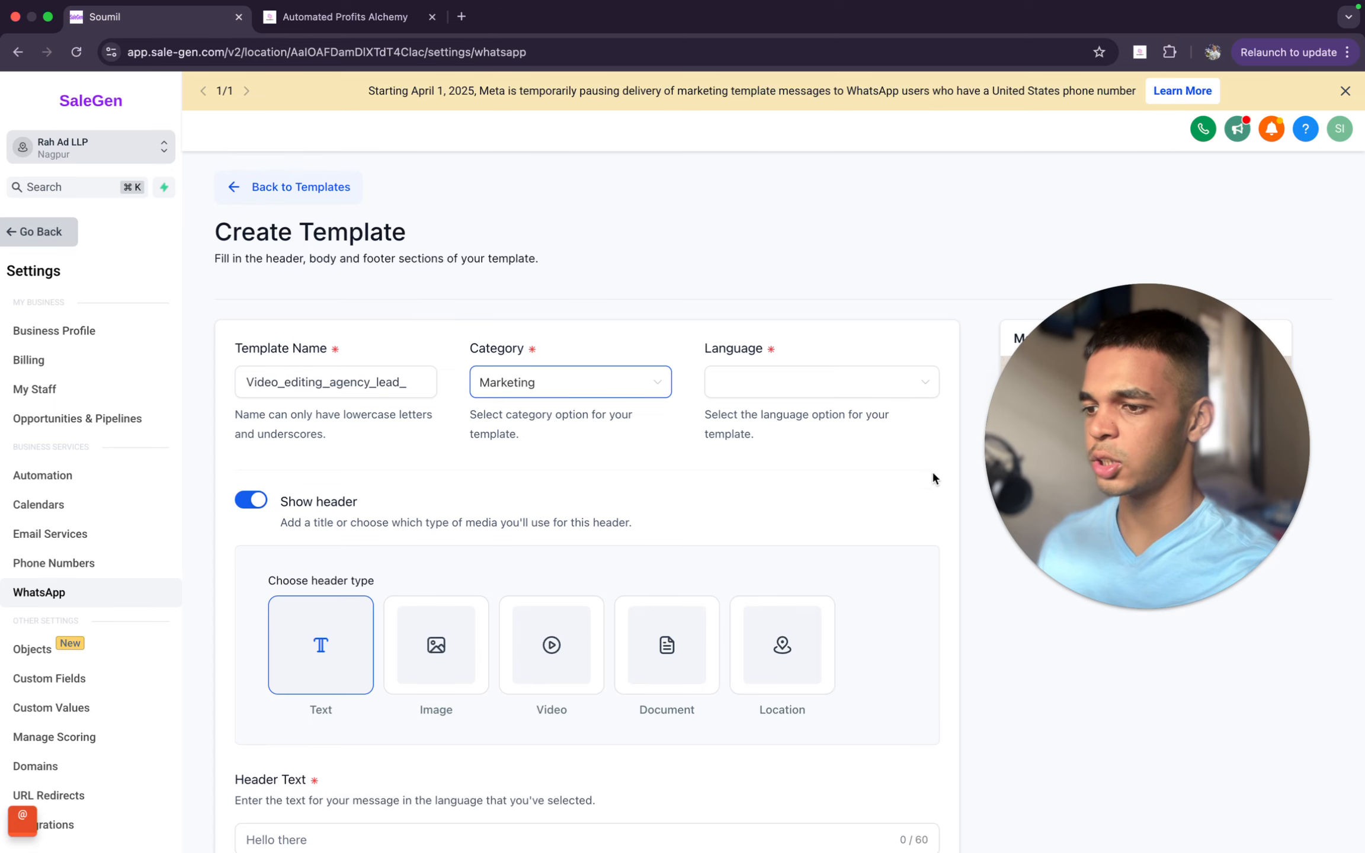
{"action": "left_click_drag", "start_coordinate": [707, 349], "coordinate": [905, 355]}
{"action": "left_click", "coordinate": [904, 355]}
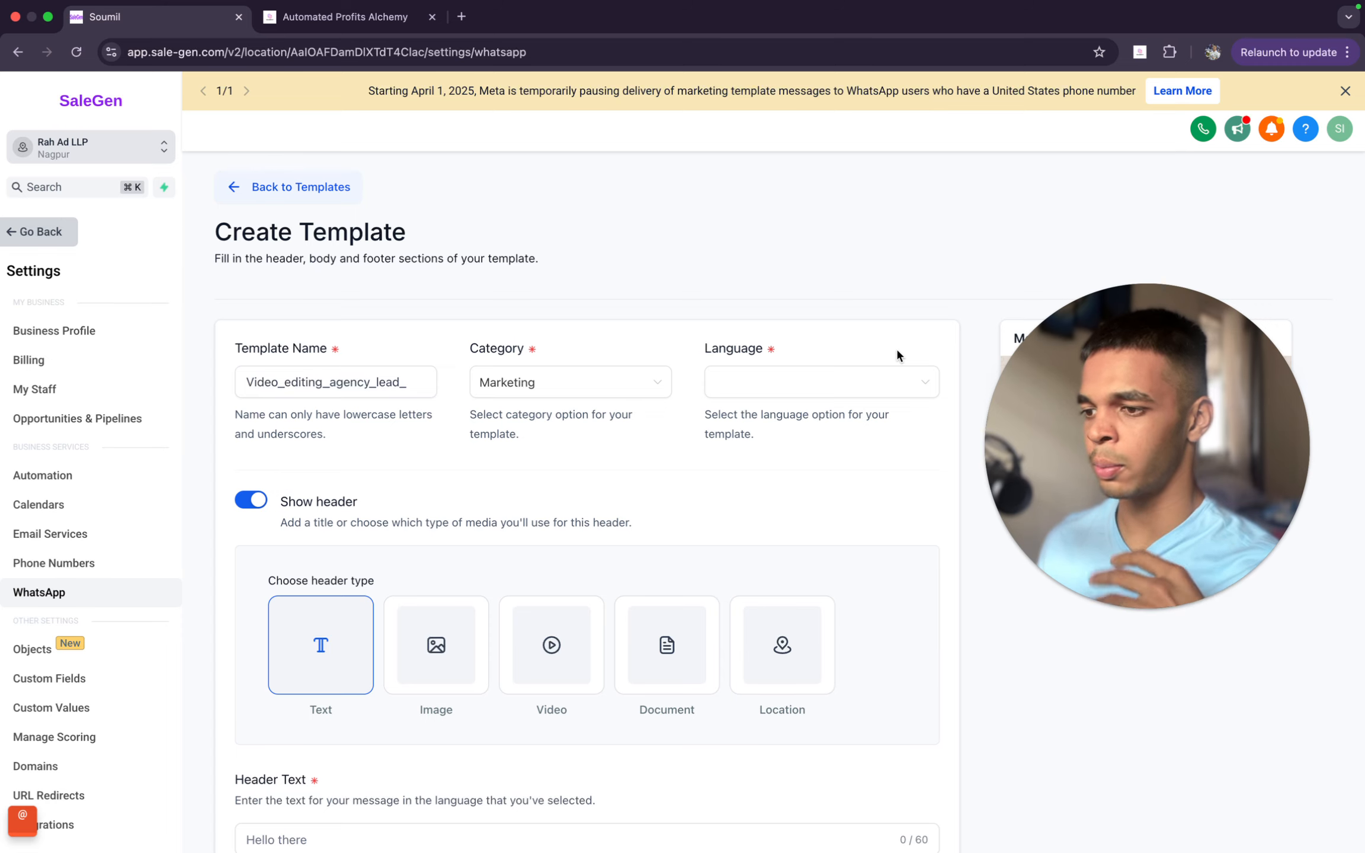
- Browse the template language options and search them for Hindi, French and German
{"action": "left_click", "coordinate": [868, 399]}
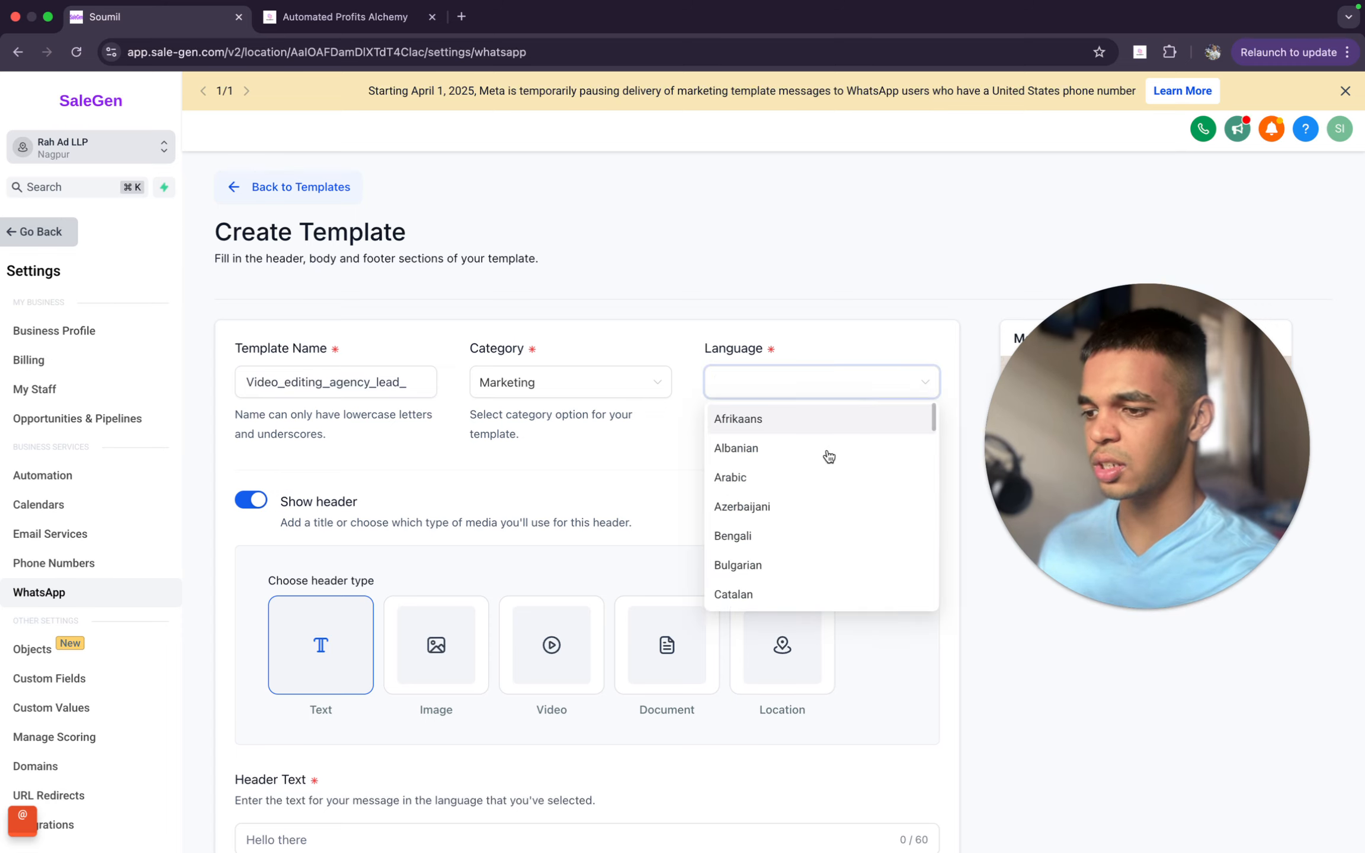
{"action": "scroll", "coordinate": [792, 518], "scroll_direction": "down", "scroll_amount": 1}
{"action": "scroll", "coordinate": [793, 521], "scroll_direction": "down", "scroll_amount": 5}
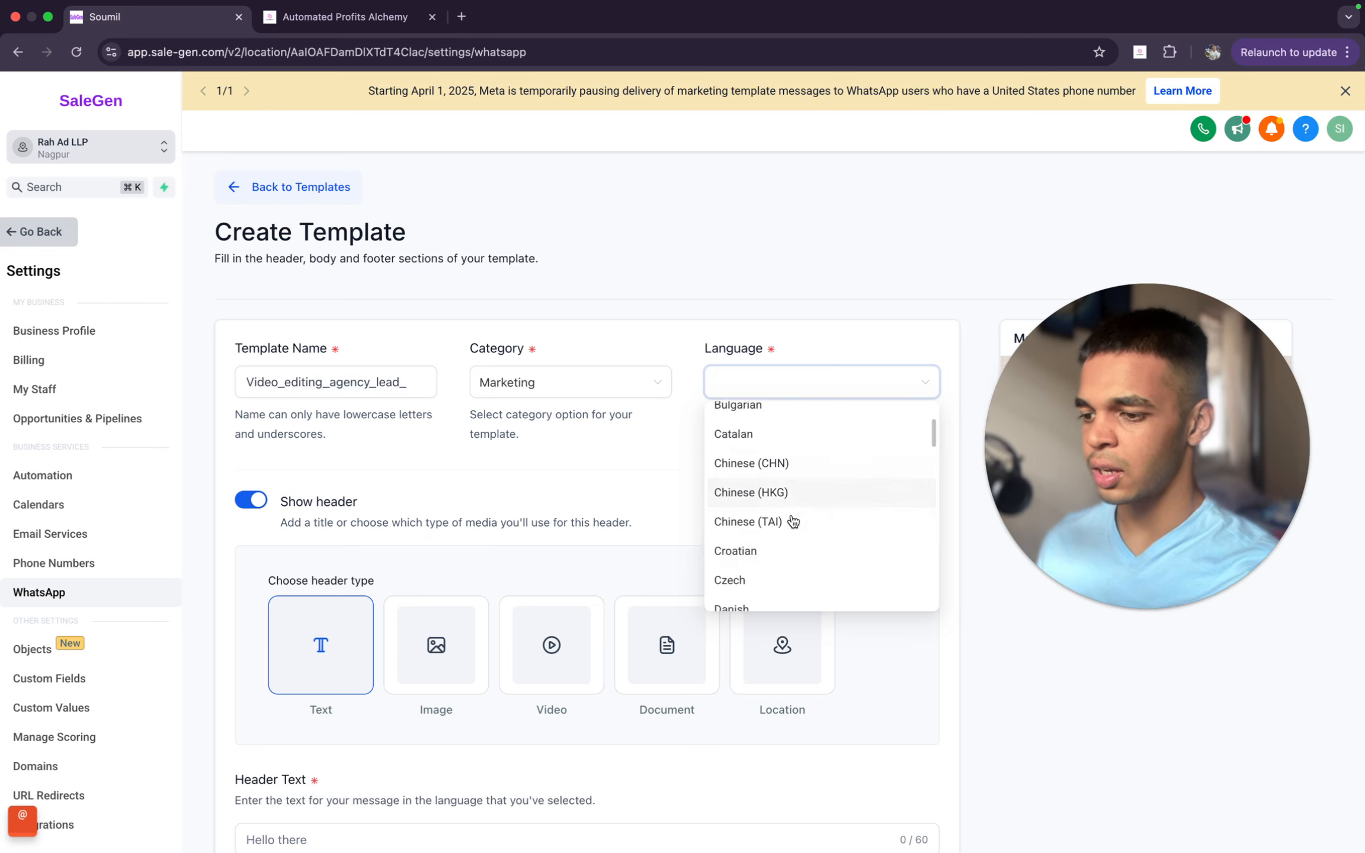
{"action": "scroll", "coordinate": [792, 521], "scroll_direction": "down", "scroll_amount": 3}
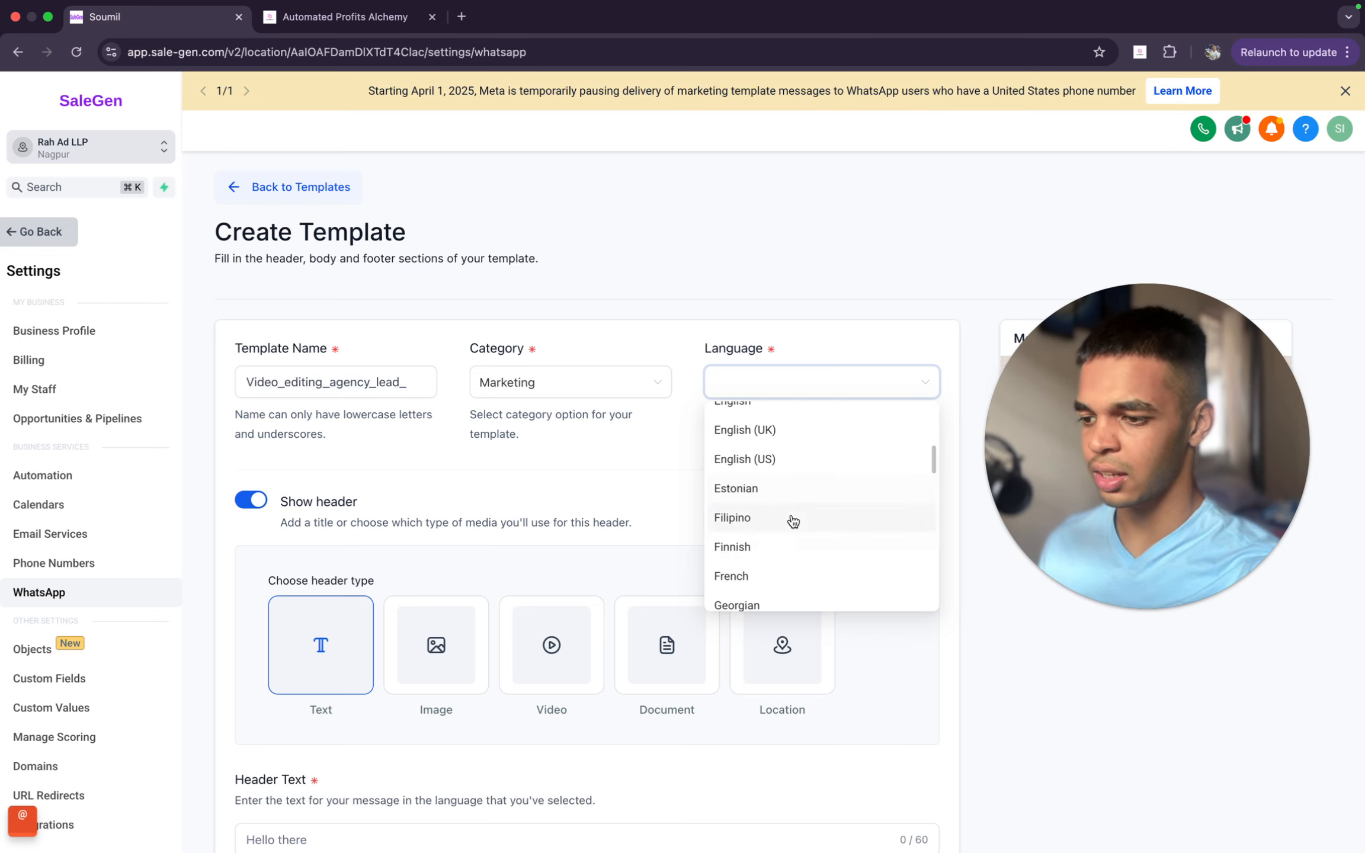
{"action": "type", "text": "h"}
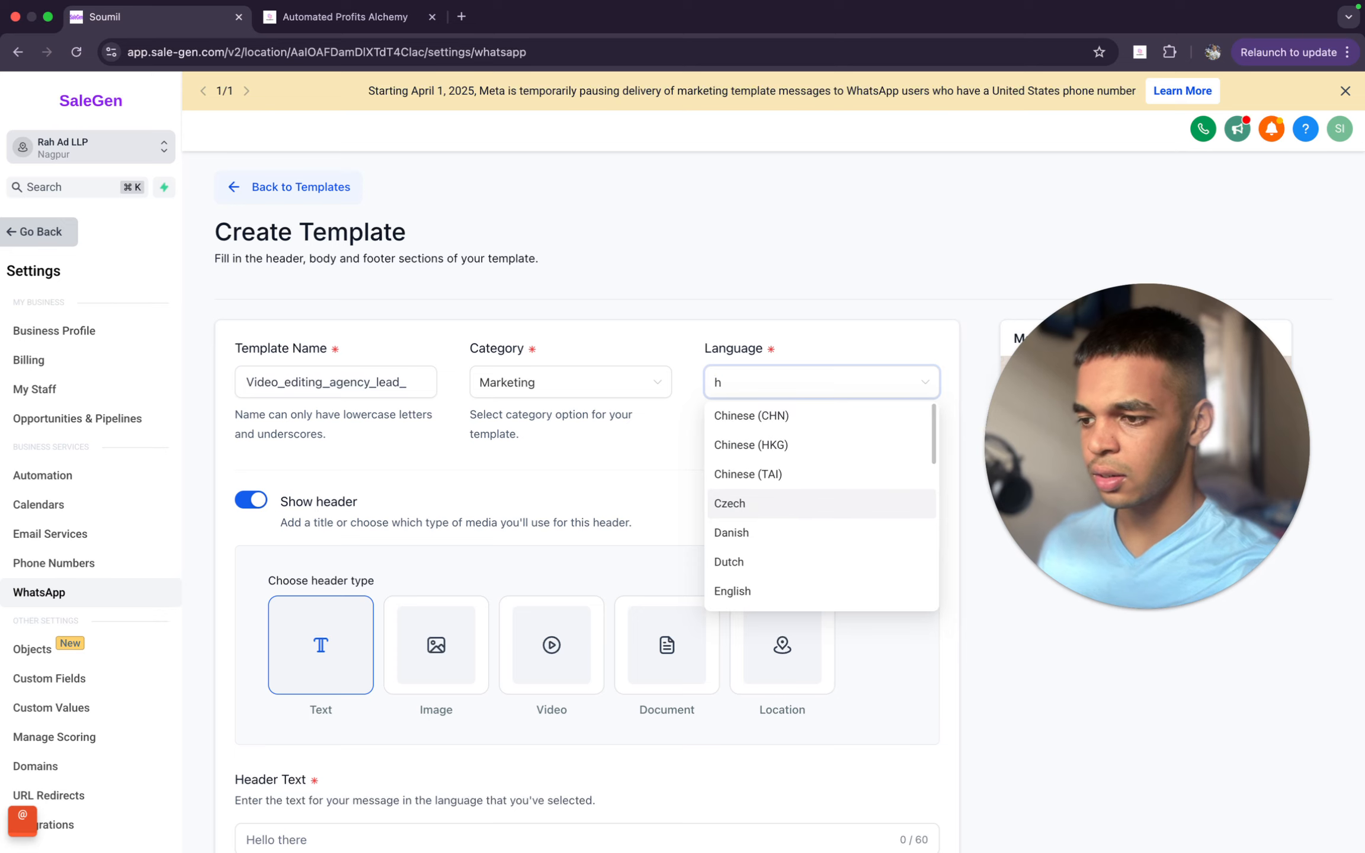
{"action": "type", "text": "in"}
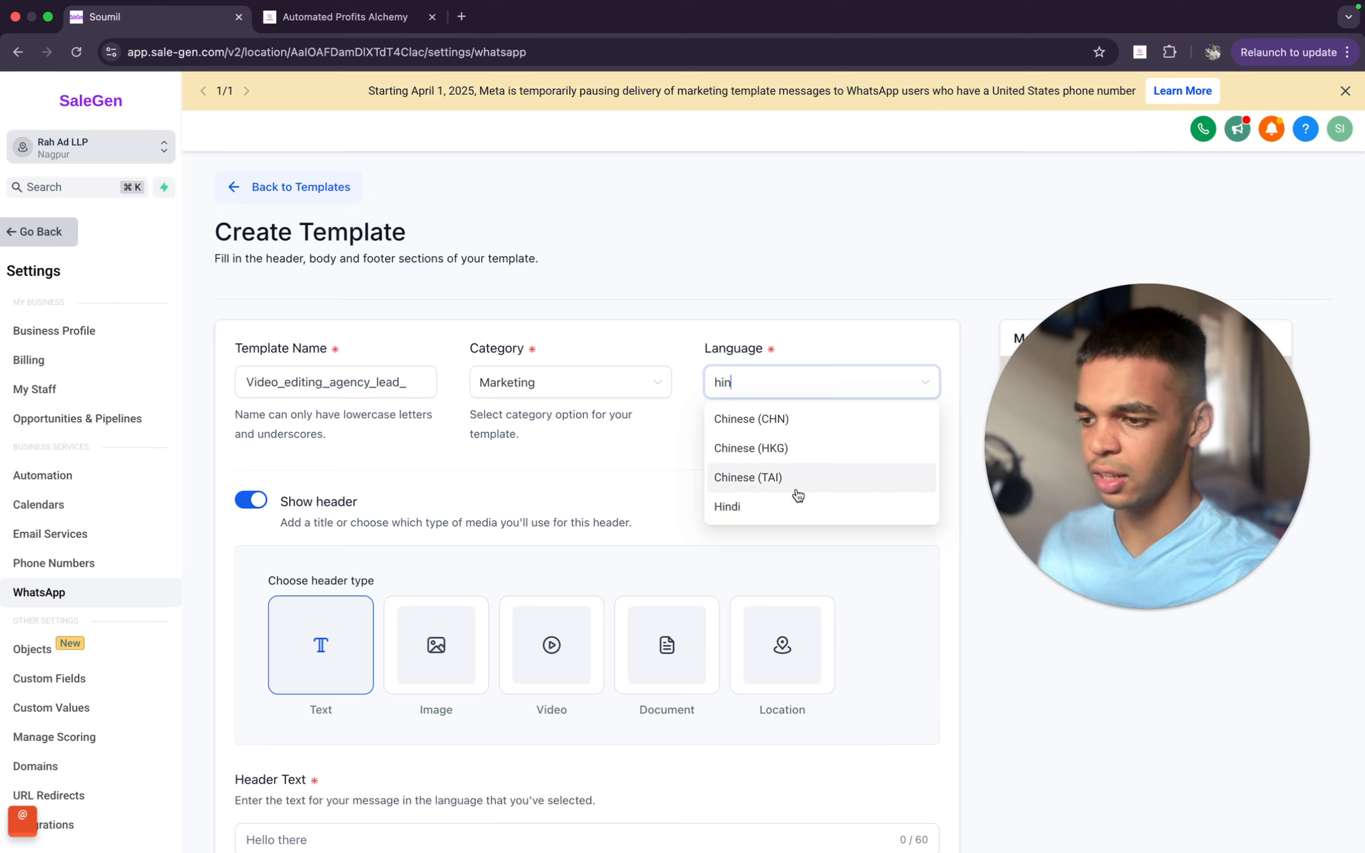
{"action": "key", "text": "BackSpace"}
{"action": "key", "text": "BackSpace"}
{"action": "key", "text": "BackSpace"}
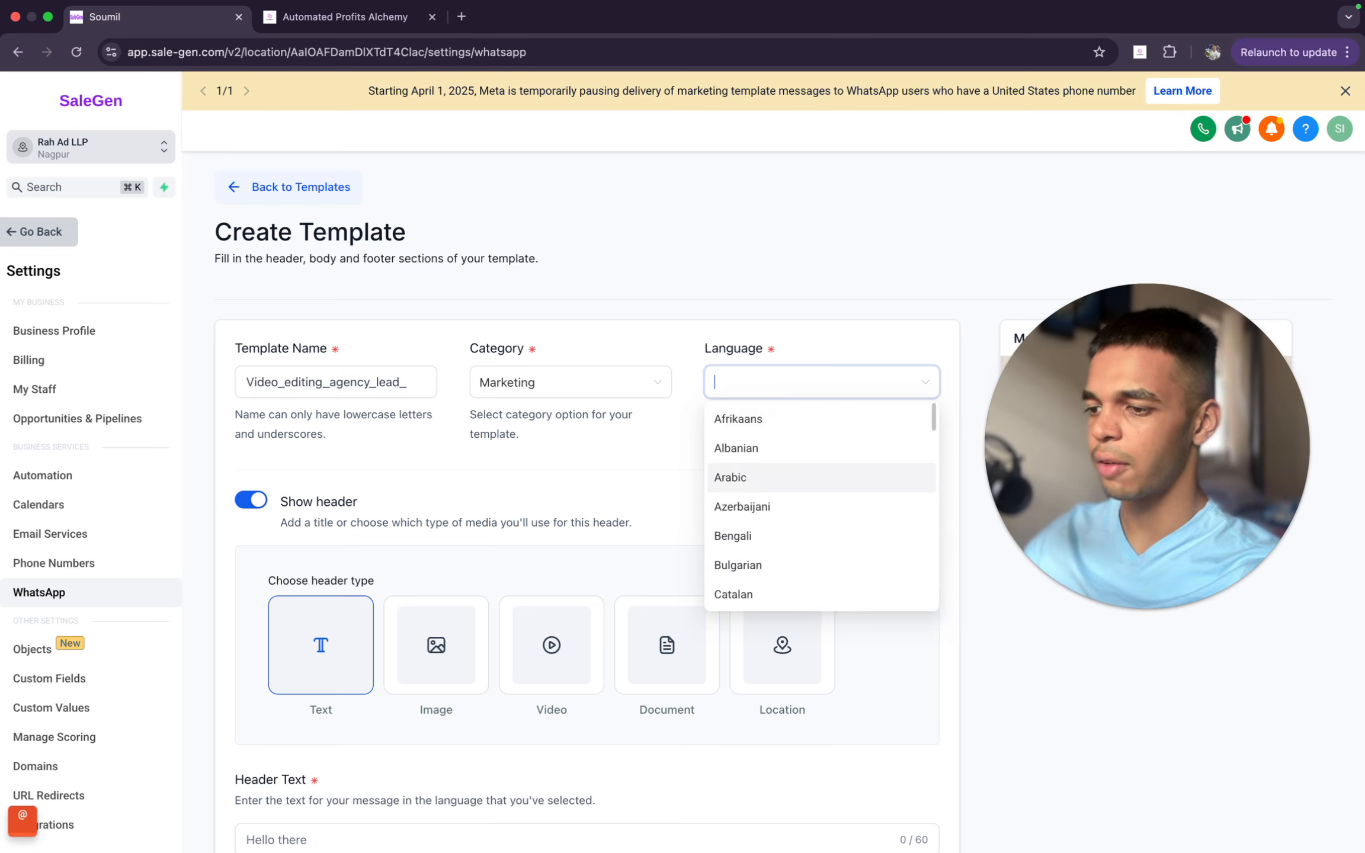
{"action": "type", "text": "french"}
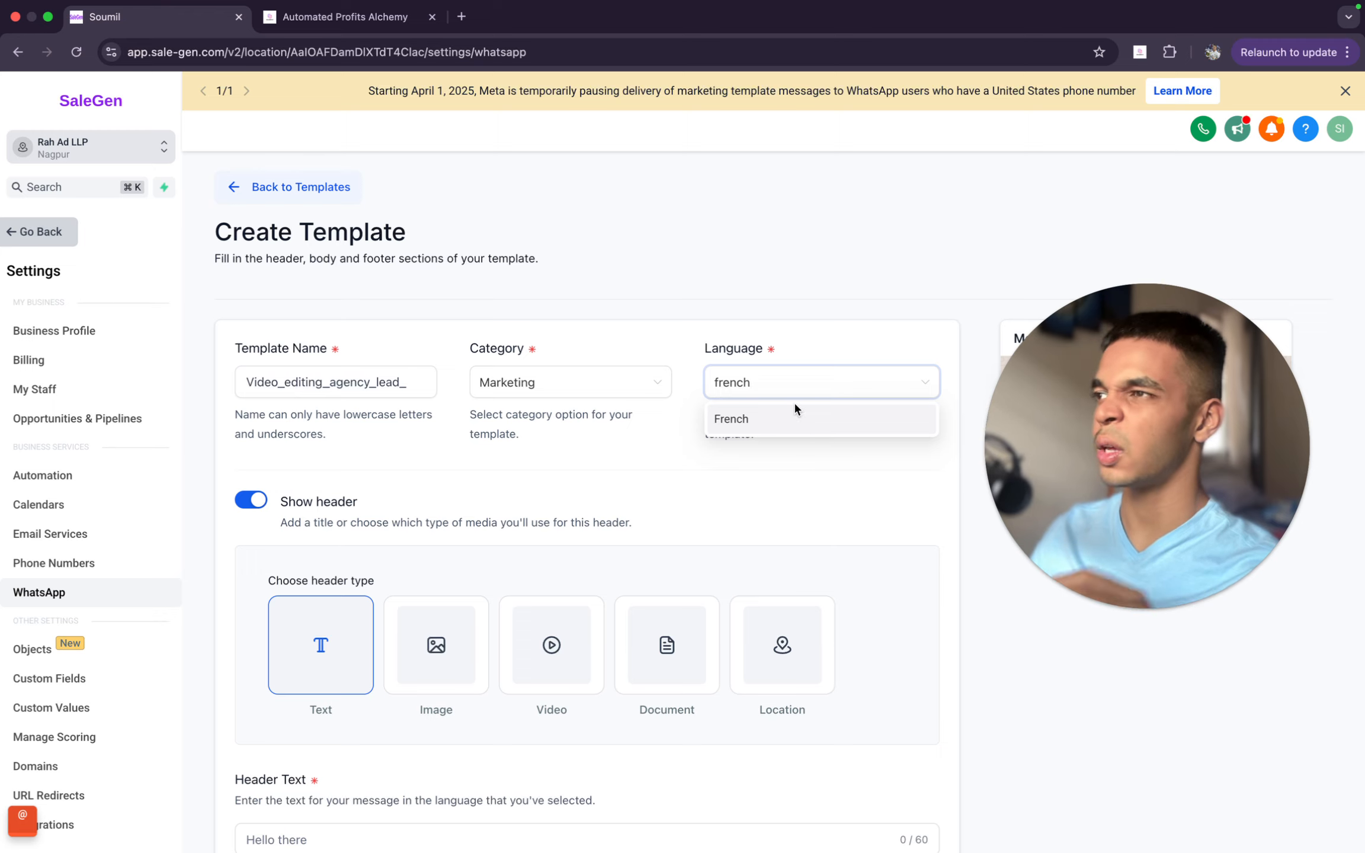
{"action": "key", "text": "super+a"}
{"action": "type", "text": "german"}
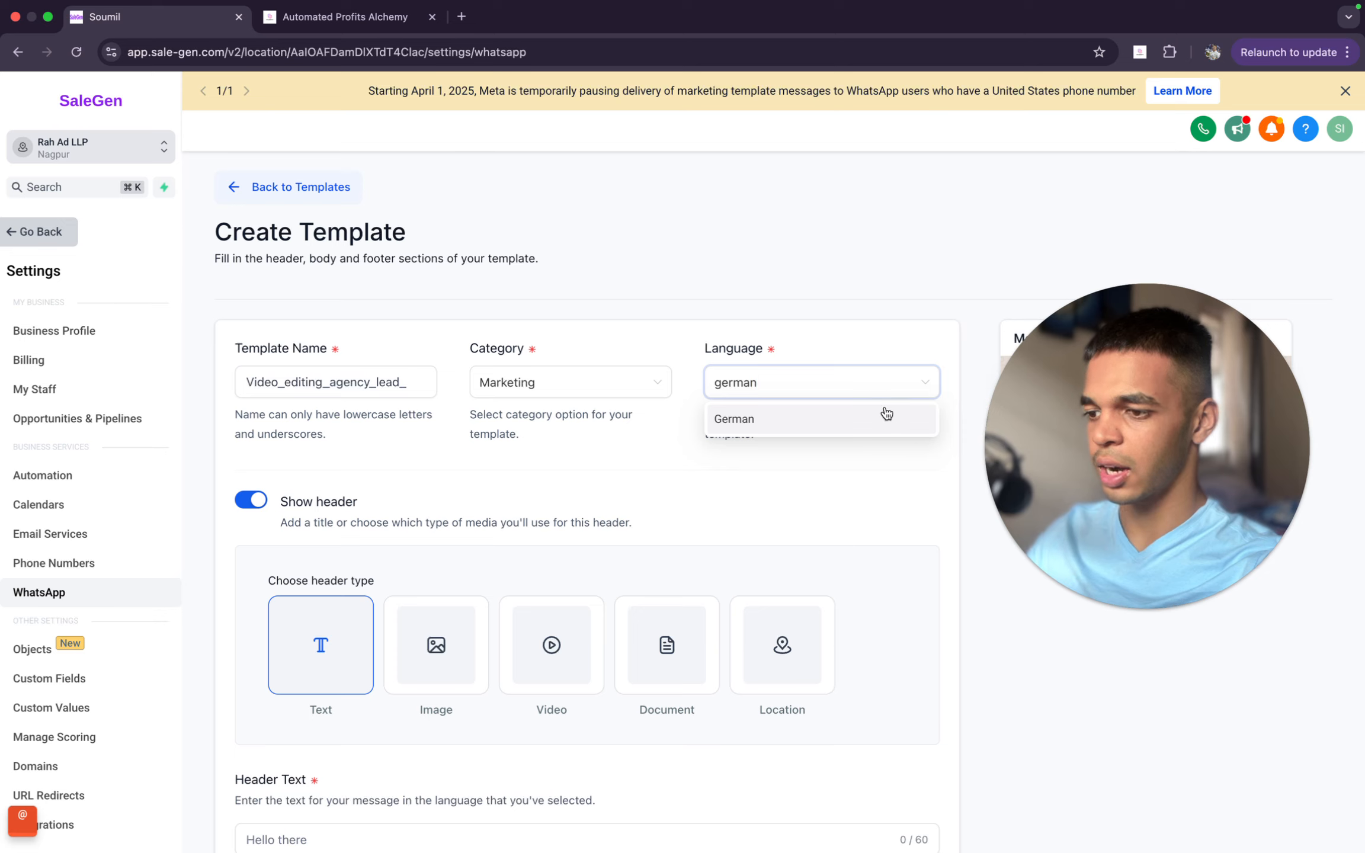
- Set the template's language to English
{"action": "key", "text": "super+a"}
{"action": "type", "text": "e"}
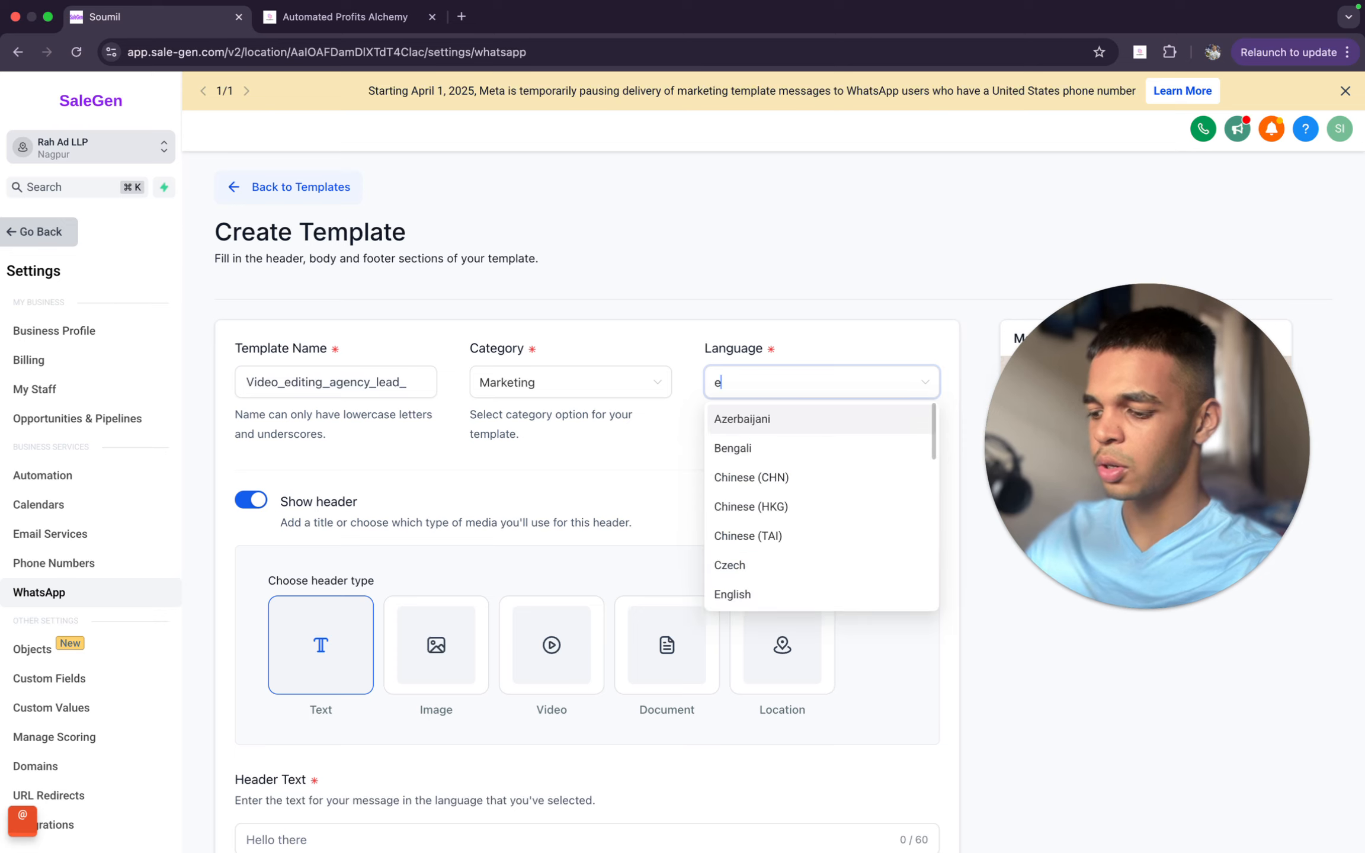
{"action": "type", "text": "nglish"}
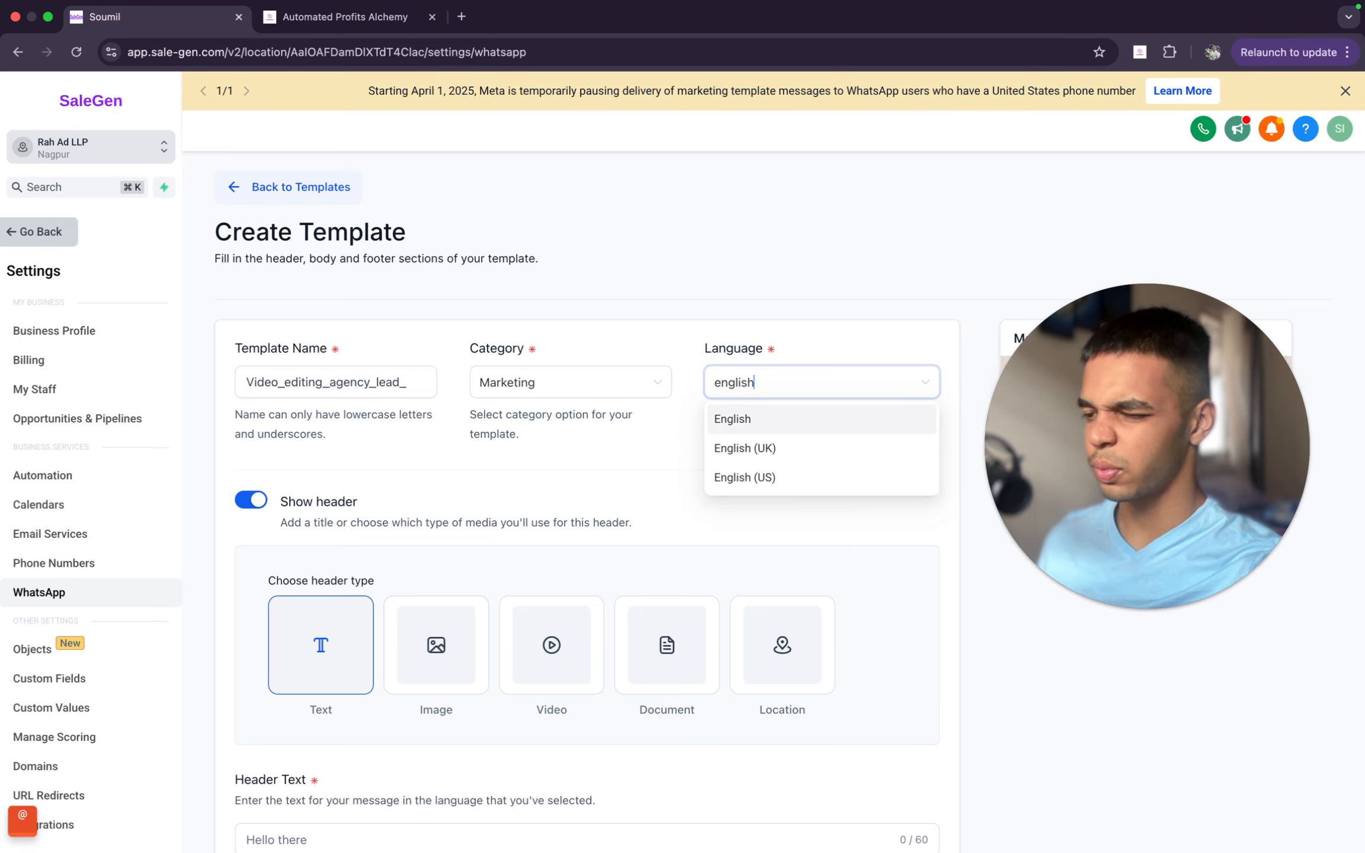
{"action": "left_click", "coordinate": [801, 422]}
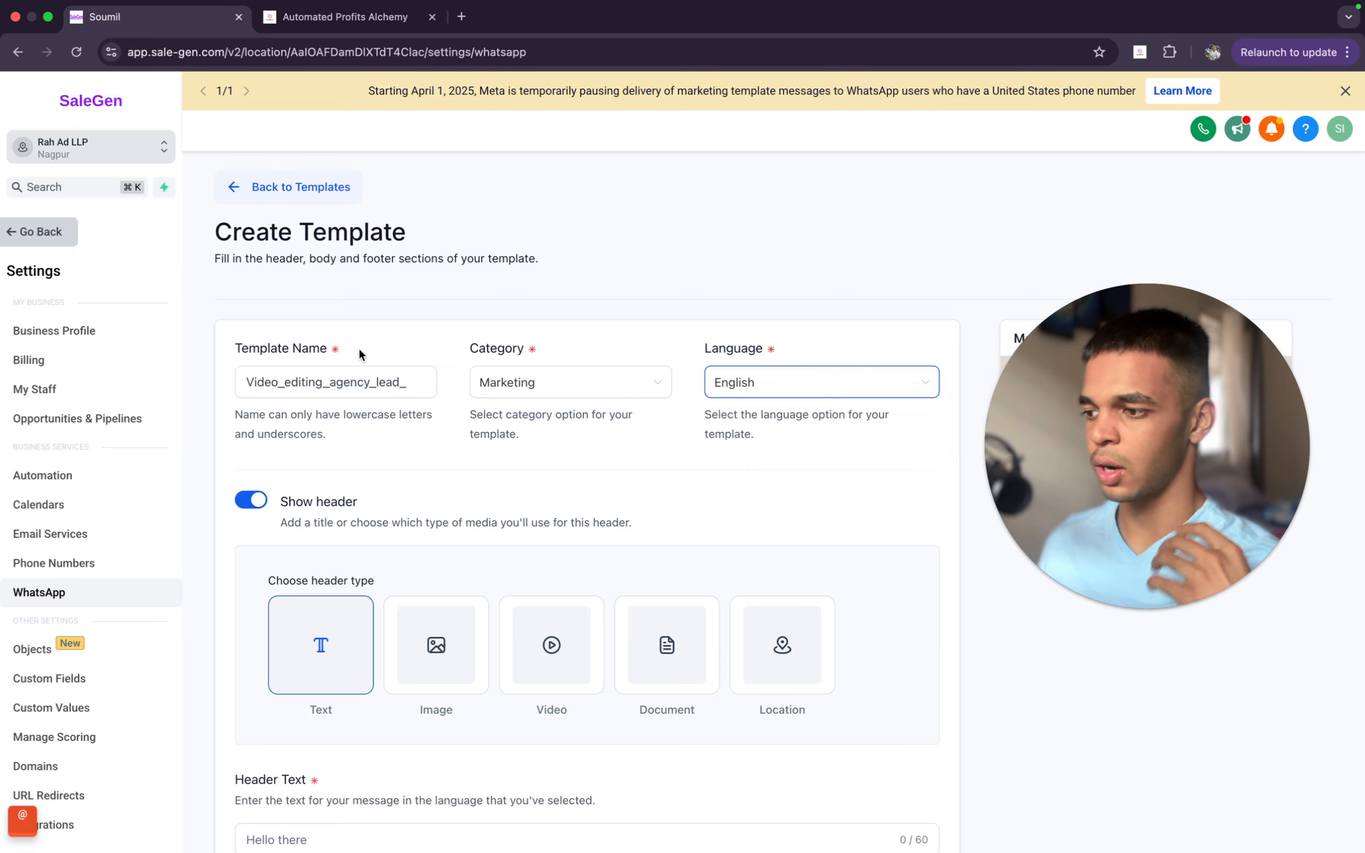
- Review the guide's instruction on the show header option and locate that option in the template form
{"action": "left_click", "coordinate": [294, 16]}
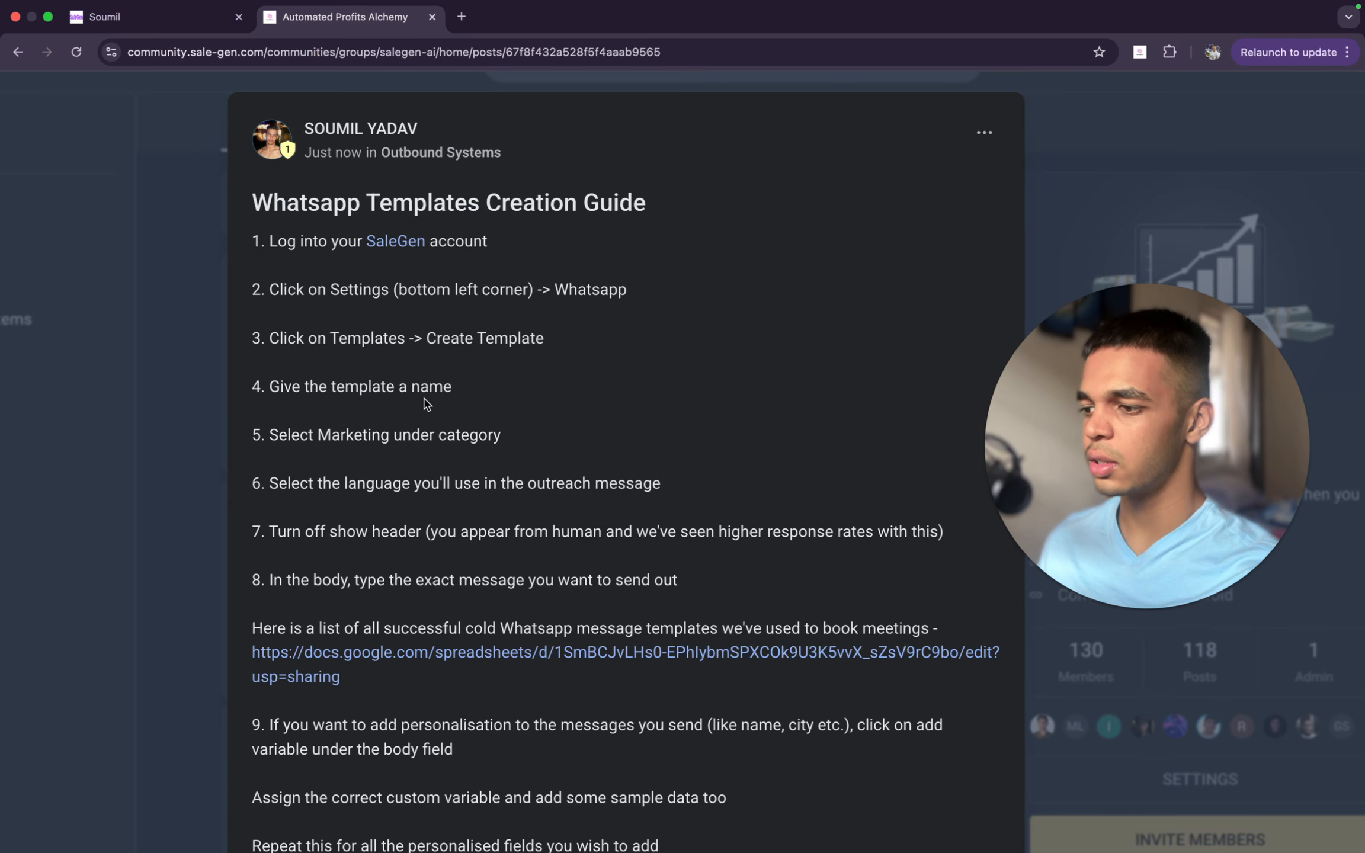
{"action": "scroll", "coordinate": [273, 444], "scroll_direction": "down", "scroll_amount": 3}
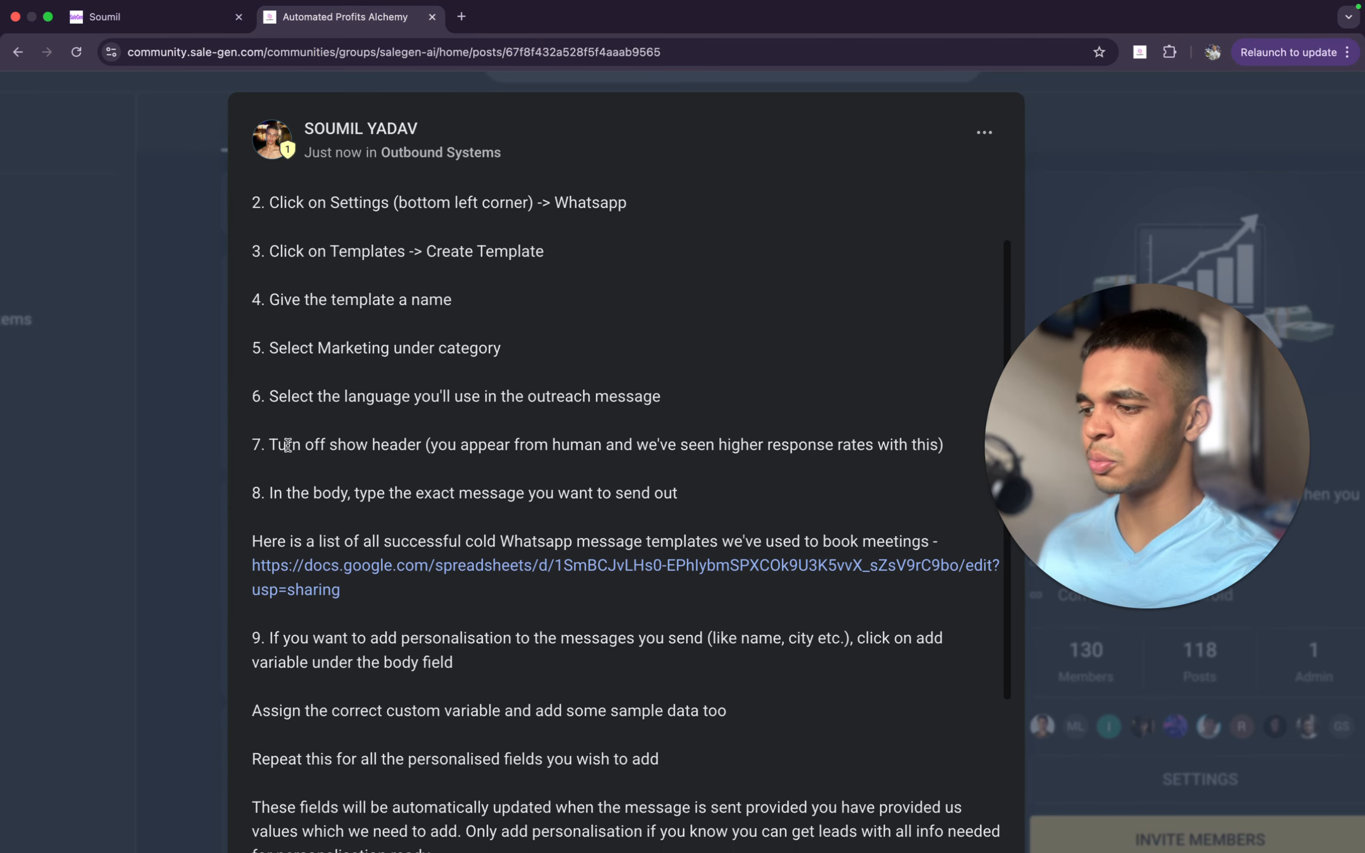
{"action": "left_click_drag", "start_coordinate": [269, 440], "coordinate": [422, 439]}
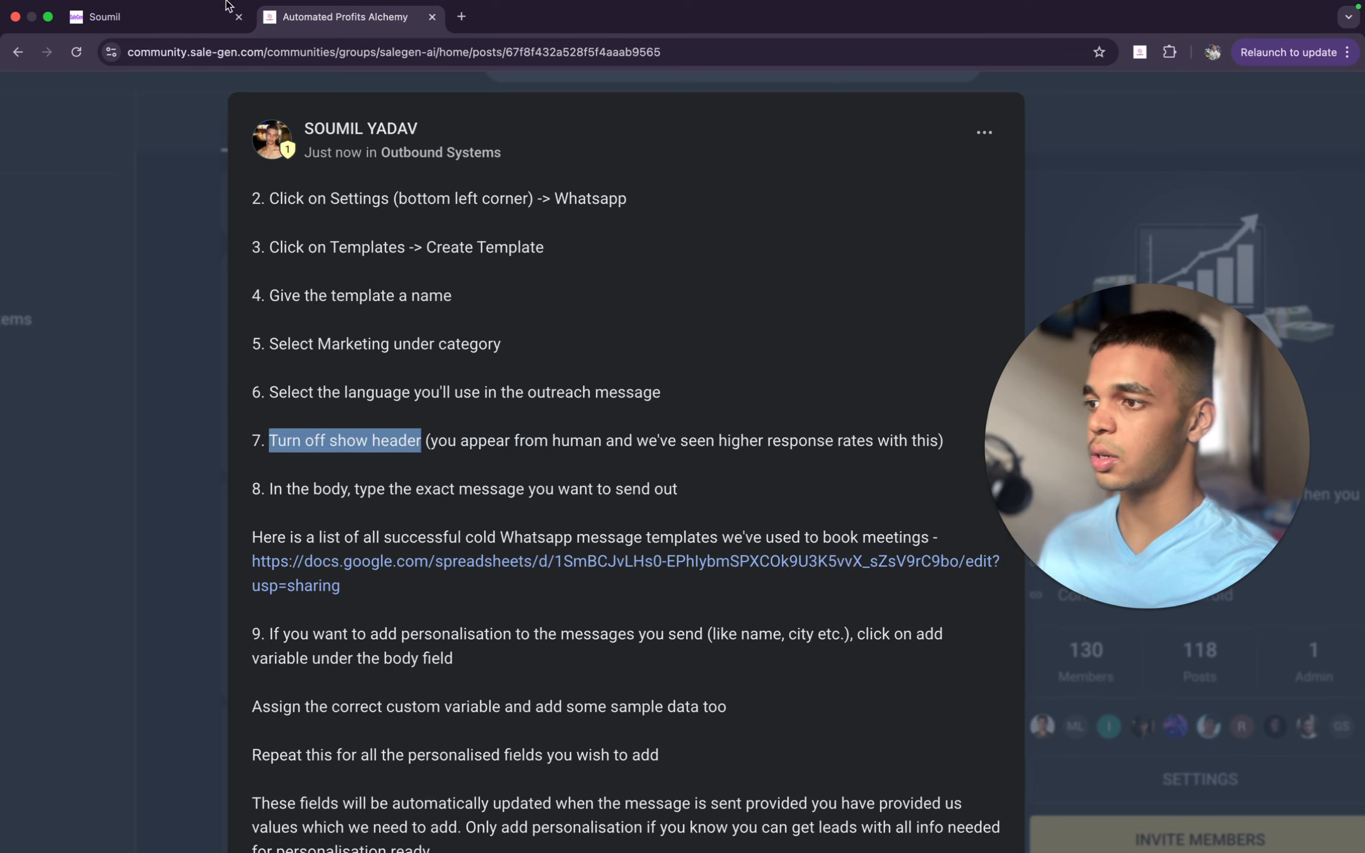
{"action": "left_click", "coordinate": [197, 17]}
{"action": "scroll", "coordinate": [610, 470], "scroll_direction": "down", "scroll_amount": 4}
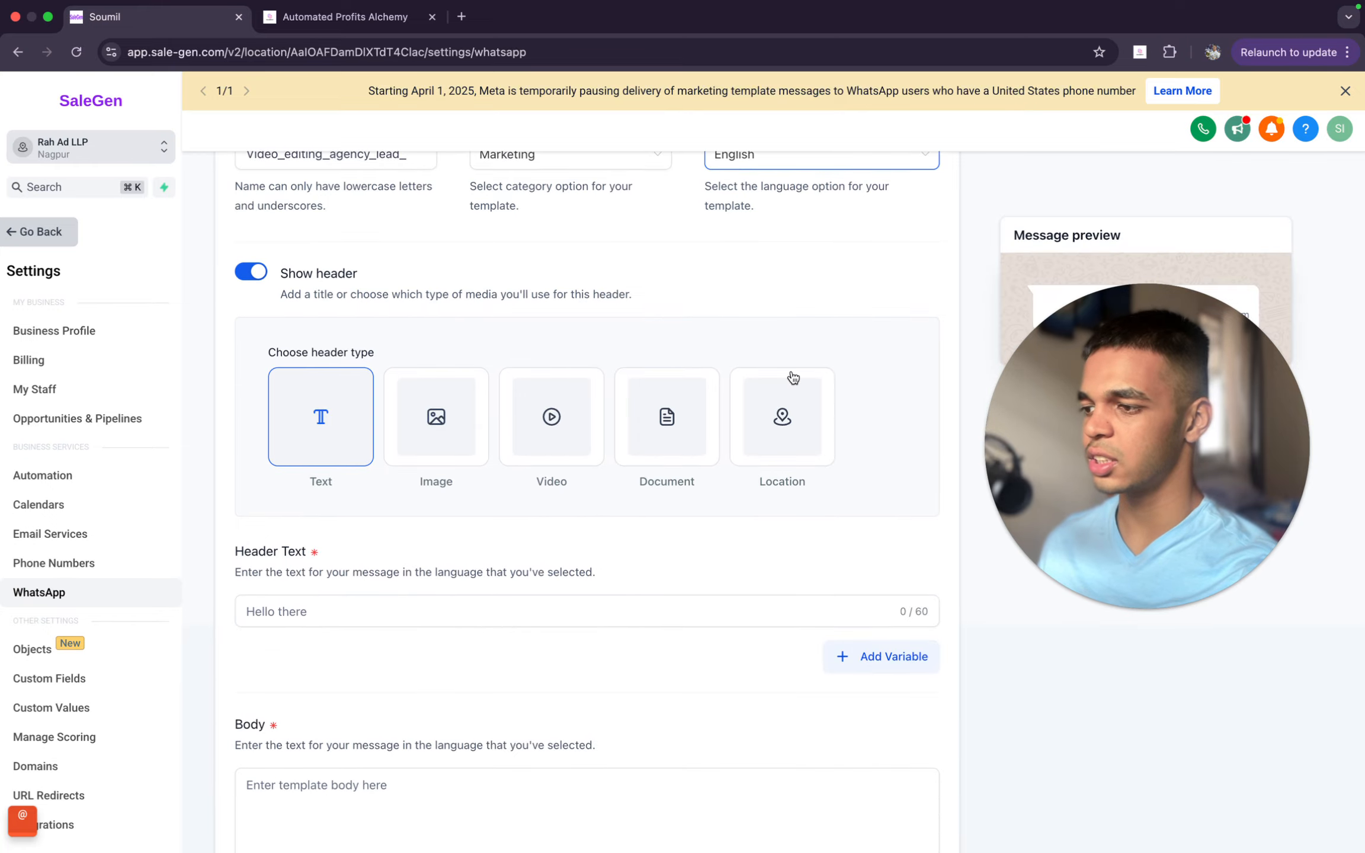
{"action": "left_click_drag", "start_coordinate": [1148, 404], "coordinate": [1073, 643]}
{"action": "left_click", "coordinate": [460, 484]}
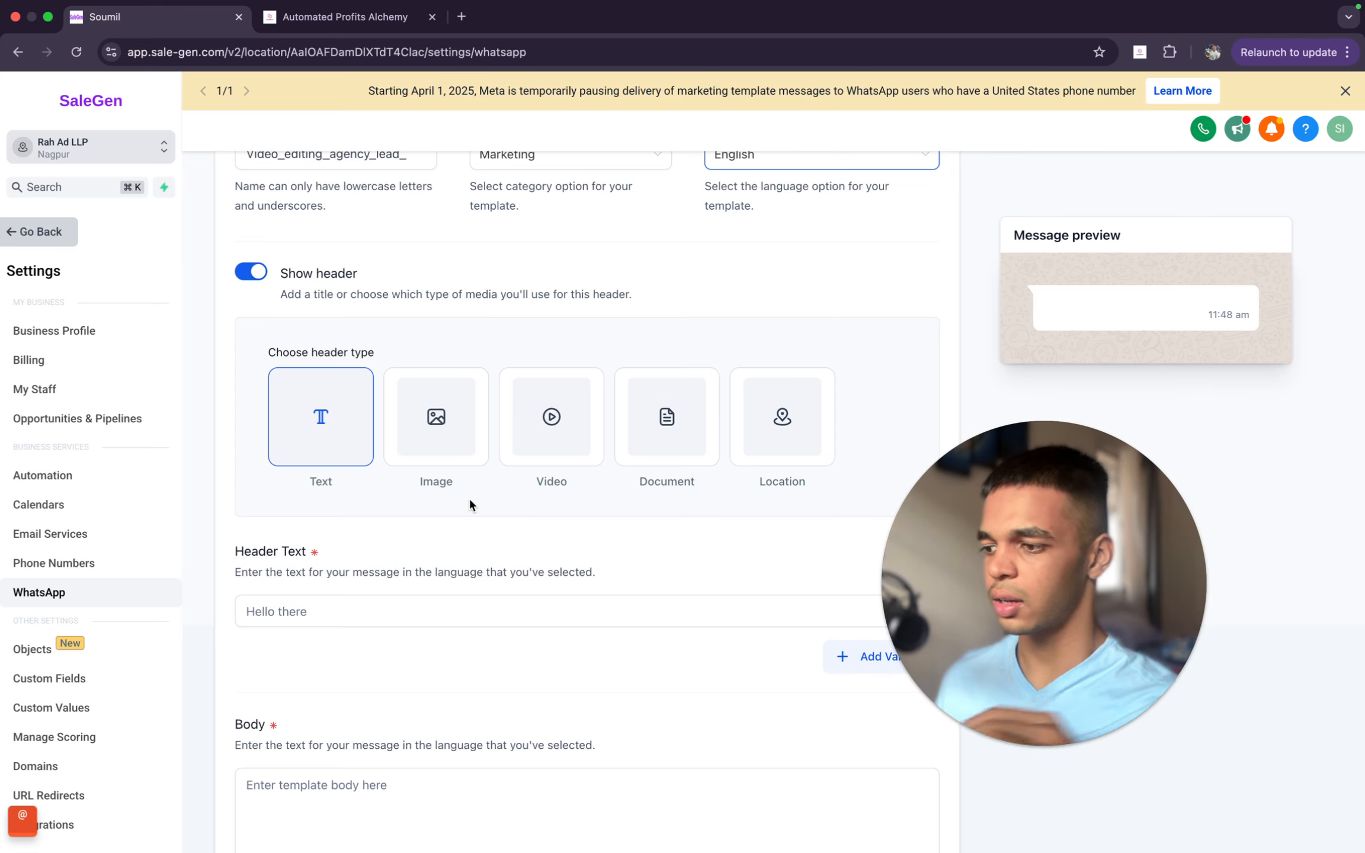
- Enter a short introduction in the template body, reading "I am" followed by the sender's first name
{"action": "scroll", "coordinate": [468, 504], "scroll_direction": "down", "scroll_amount": 3}
{"action": "left_click", "coordinate": [405, 651]}
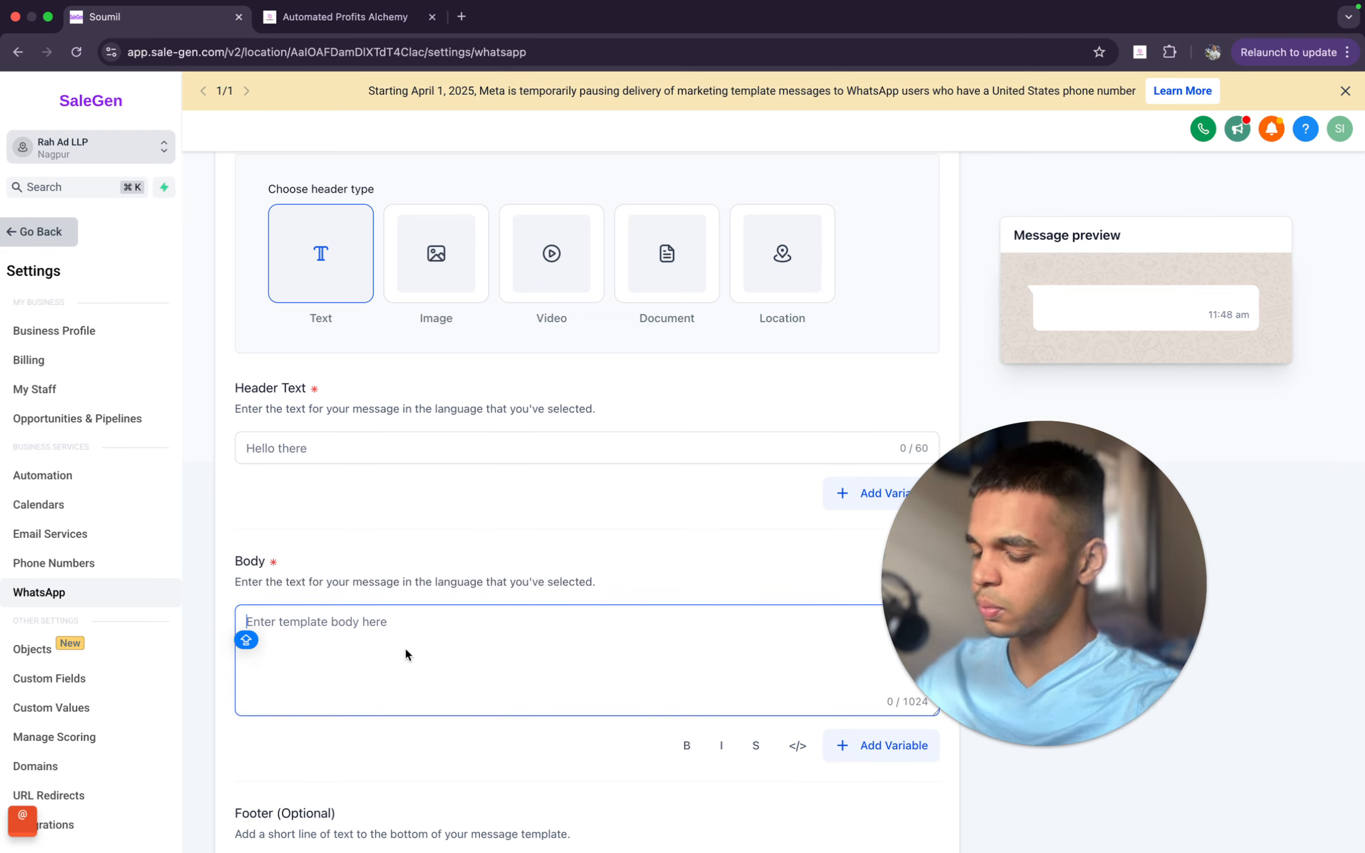
{"action": "type", "text": "I am soumil"}
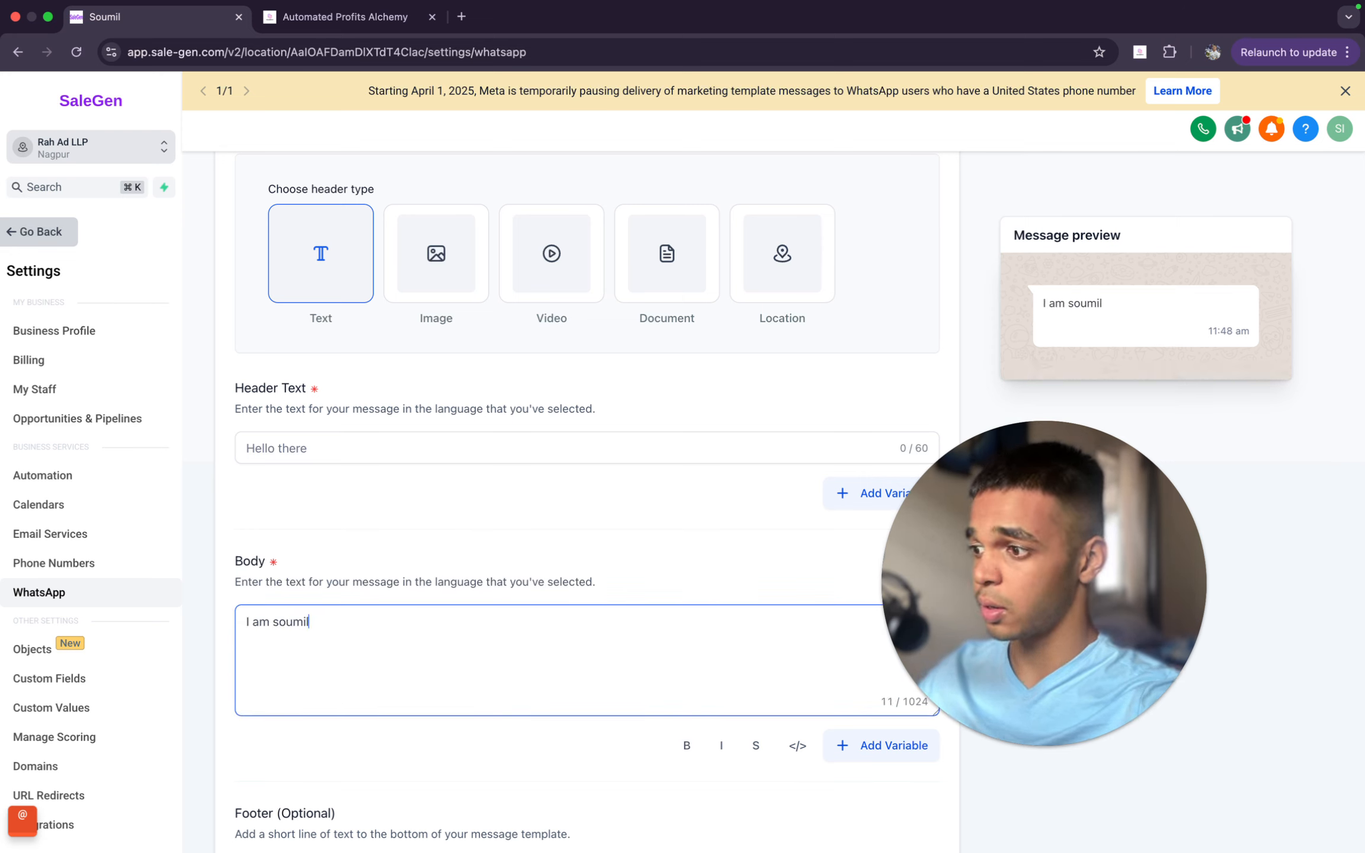
- Enter the header text as "Hi" followed by a sample first name
{"action": "left_click", "coordinate": [518, 444]}
{"action": "type", "text": "Hi"}
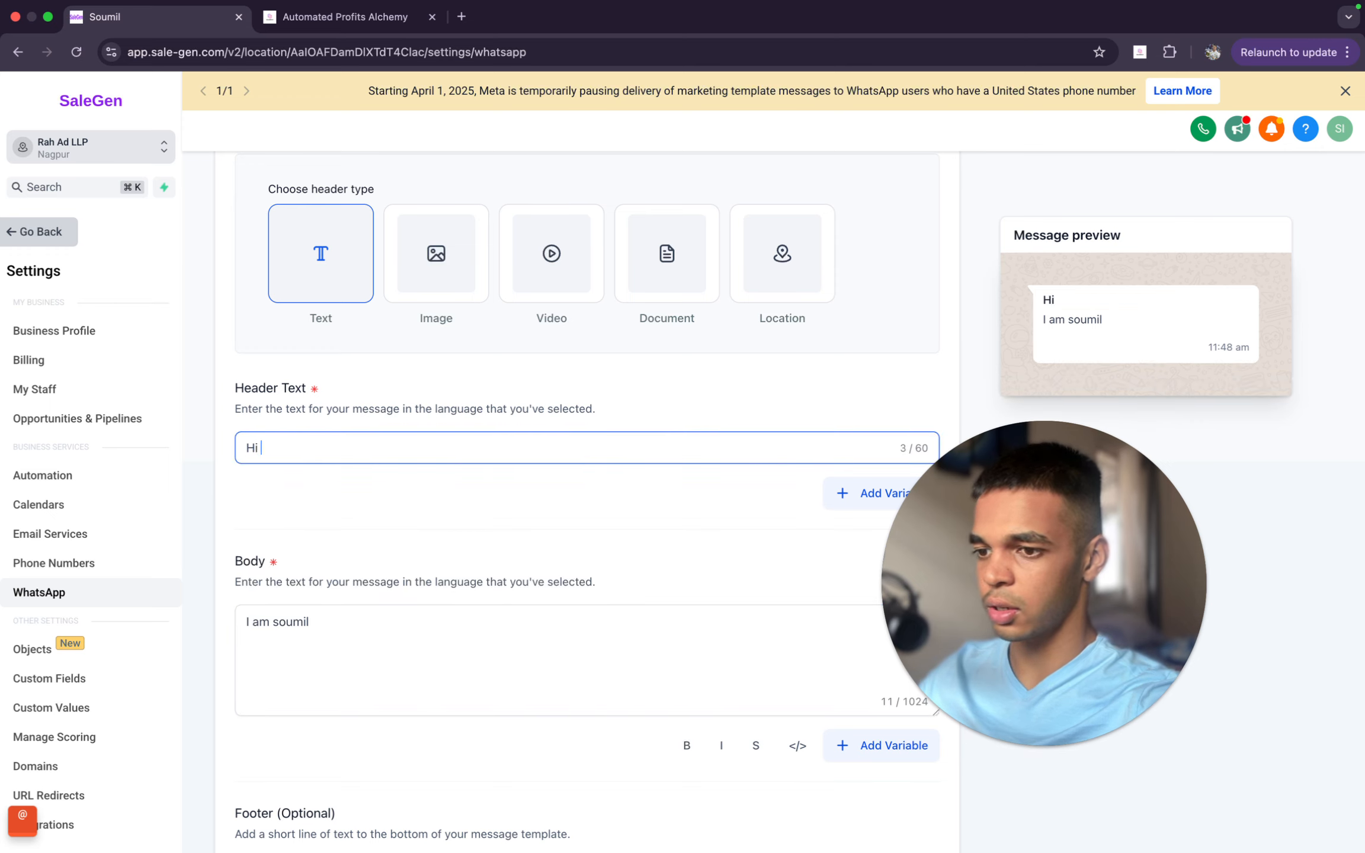
{"action": "type", "text": " John"}
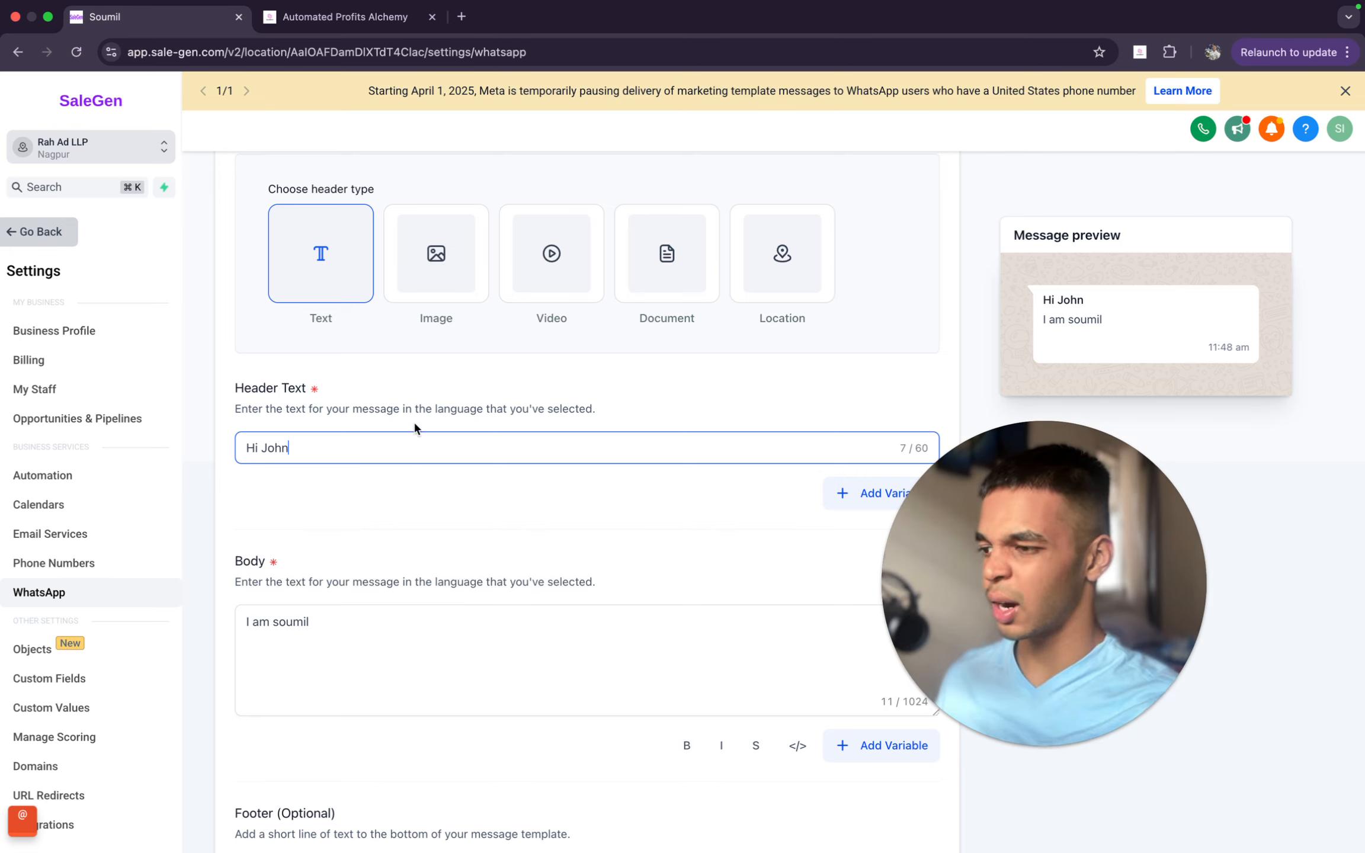
- Try an image header with Screenshot 2025-04-11 at 2.47.59 PM.png from Downloads, and remove the uploaded file
{"action": "left_click", "coordinate": [450, 236]}
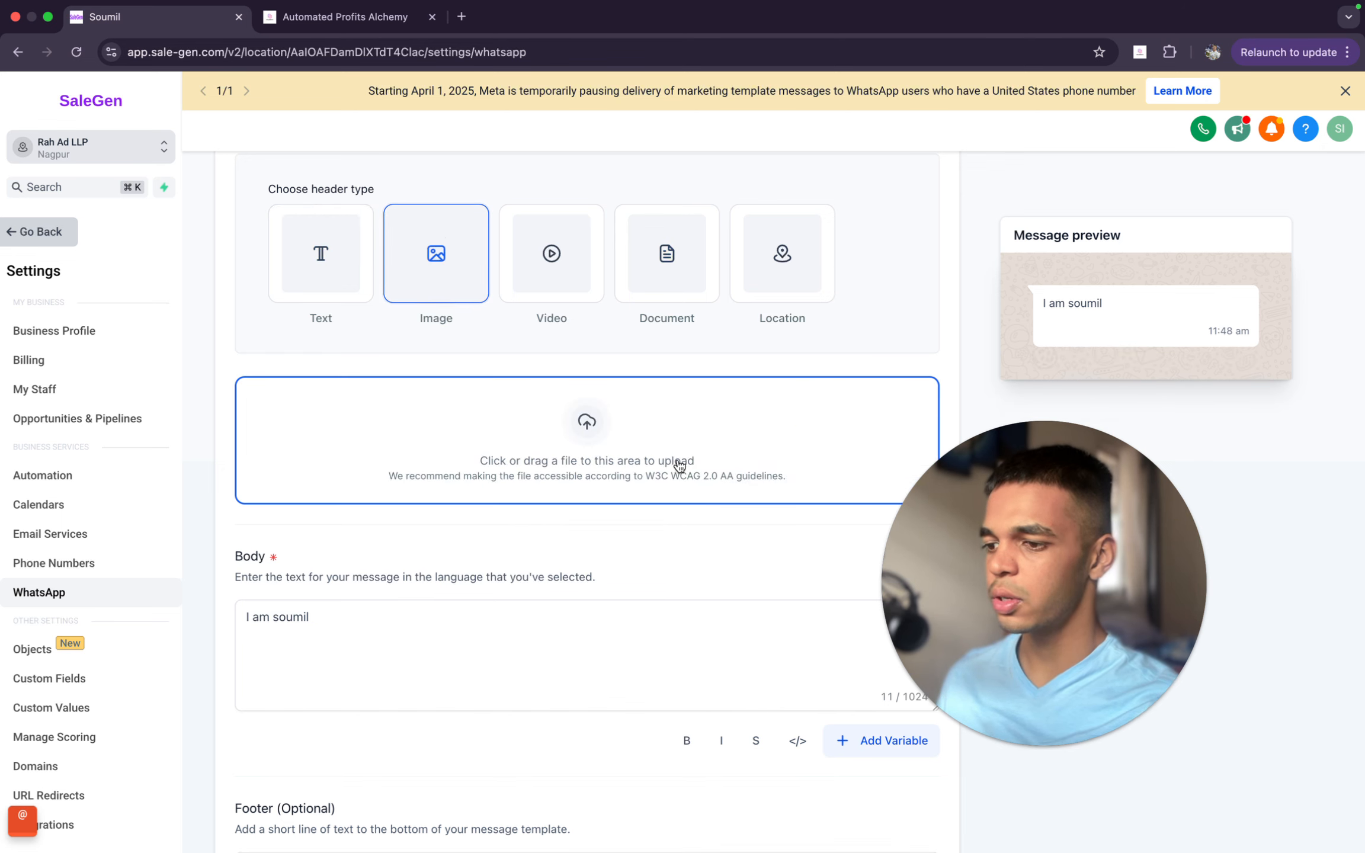
{"action": "left_click", "coordinate": [595, 415]}
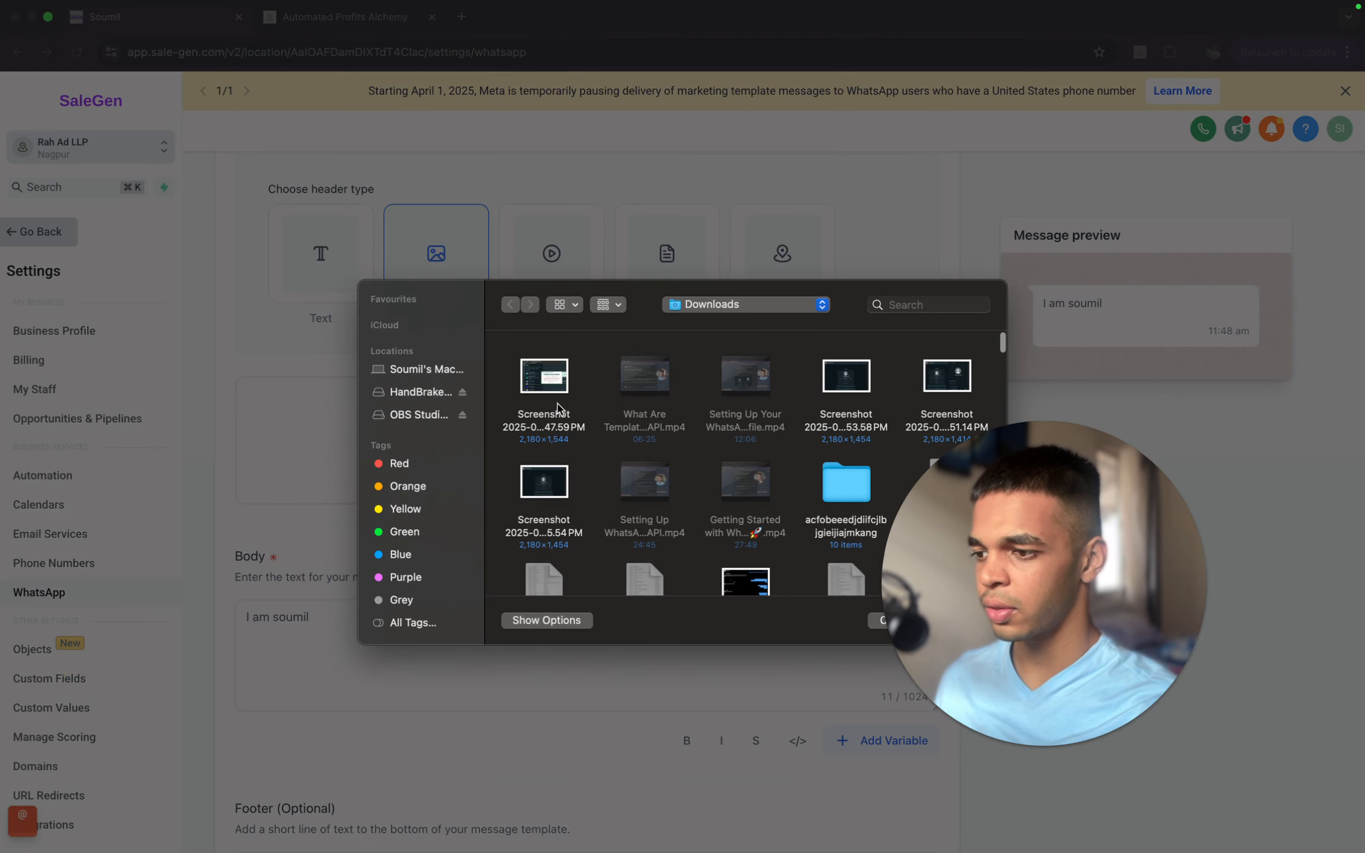
{"action": "double_click", "coordinate": [557, 403]}
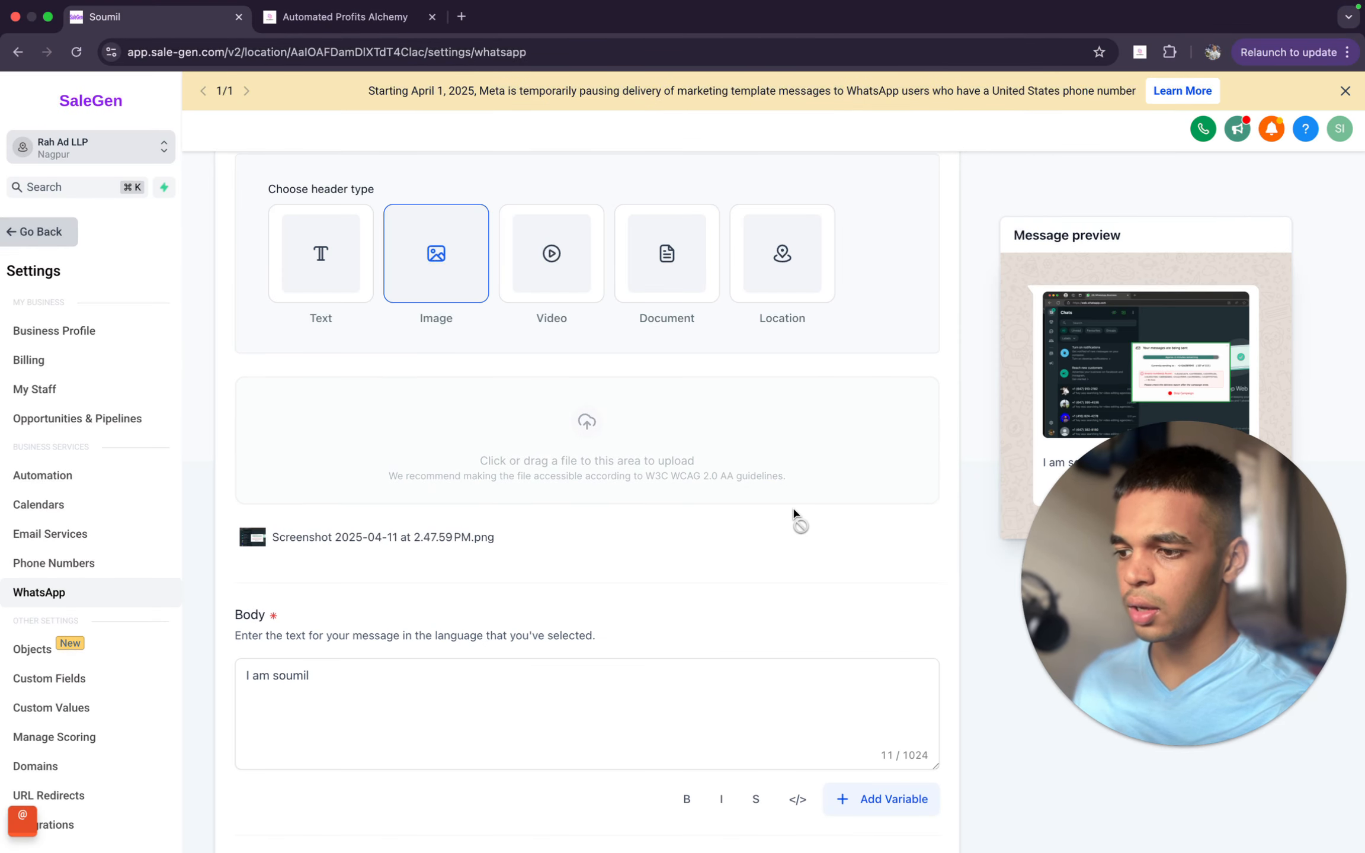
{"action": "left_click", "coordinate": [909, 537]}
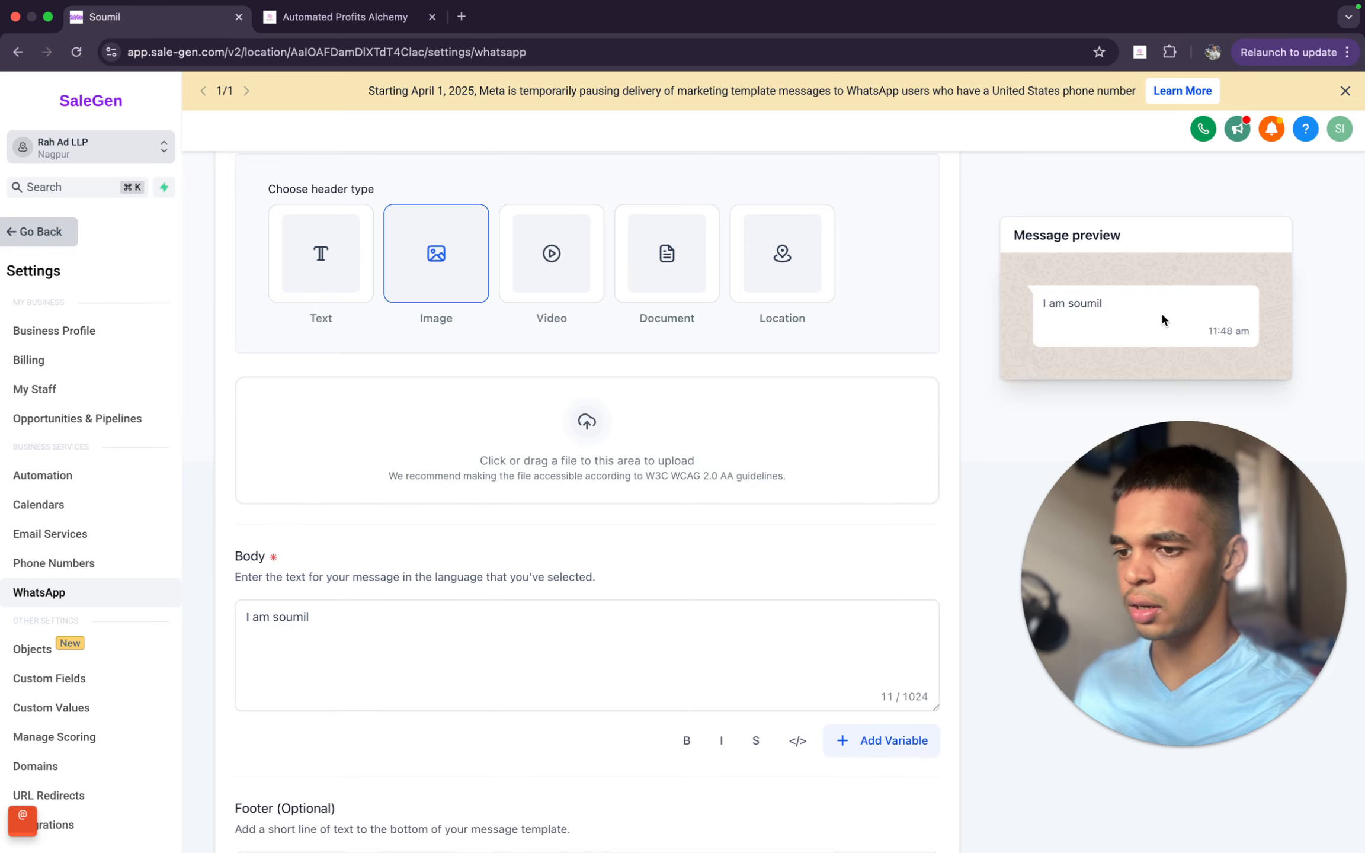
- Try the Video, Document and Location header types in turn, and set the header type back to Text
{"action": "left_click", "coordinate": [542, 290]}
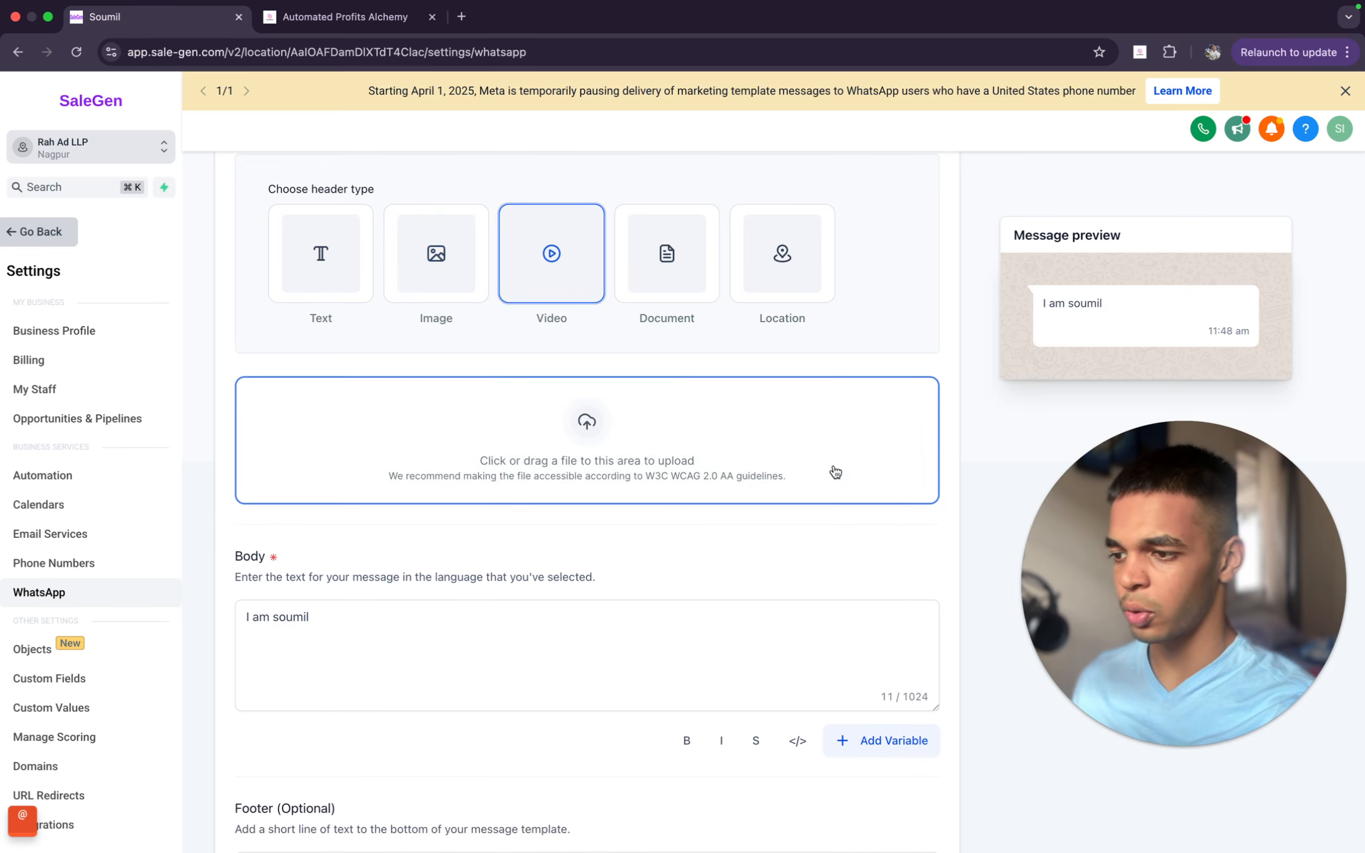
{"action": "left_click", "coordinate": [670, 299]}
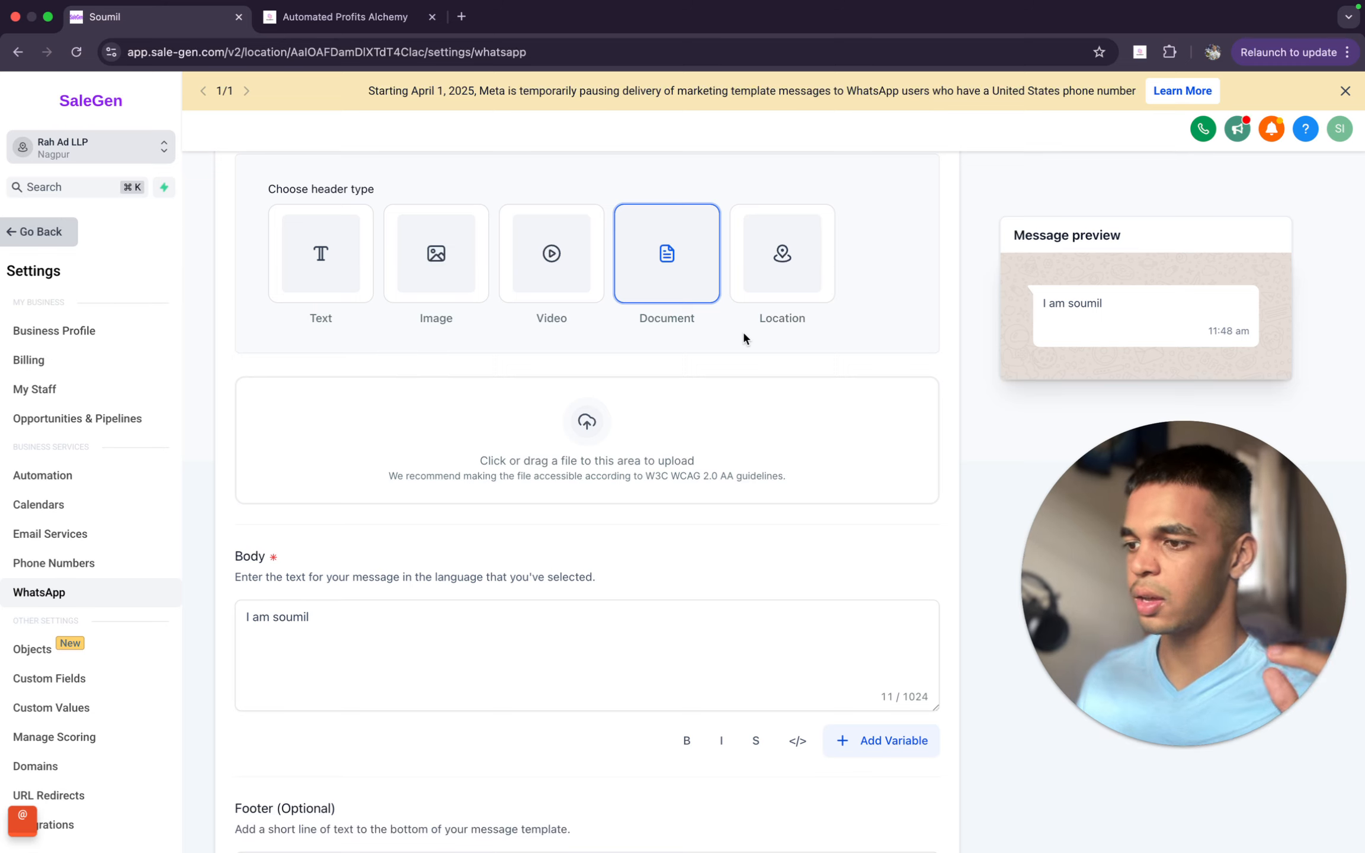
{"action": "left_click", "coordinate": [796, 285]}
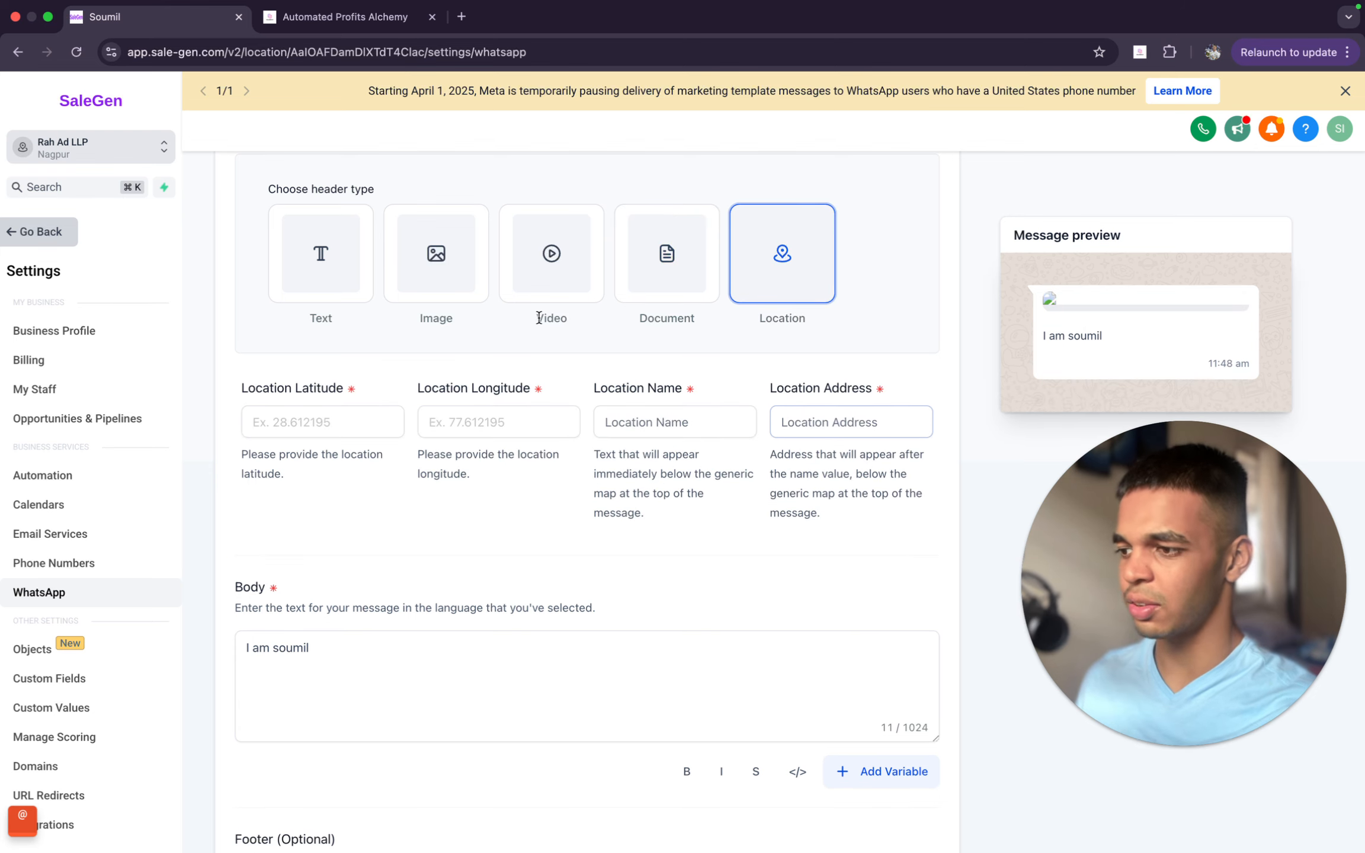
{"action": "left_click", "coordinate": [336, 291]}
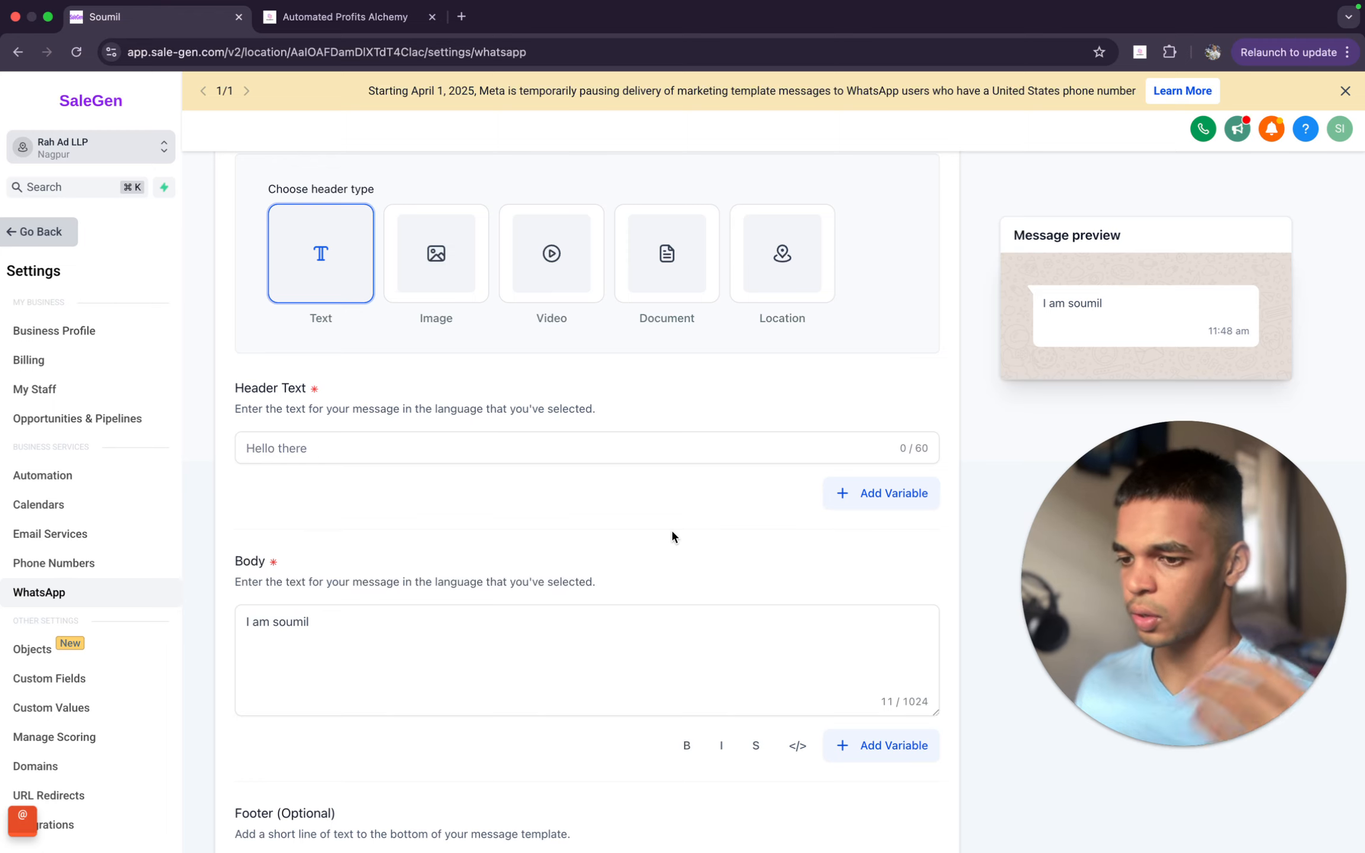
- Turn off the Show header option for the template
{"action": "scroll", "coordinate": [671, 532], "scroll_direction": "up", "scroll_amount": 4}
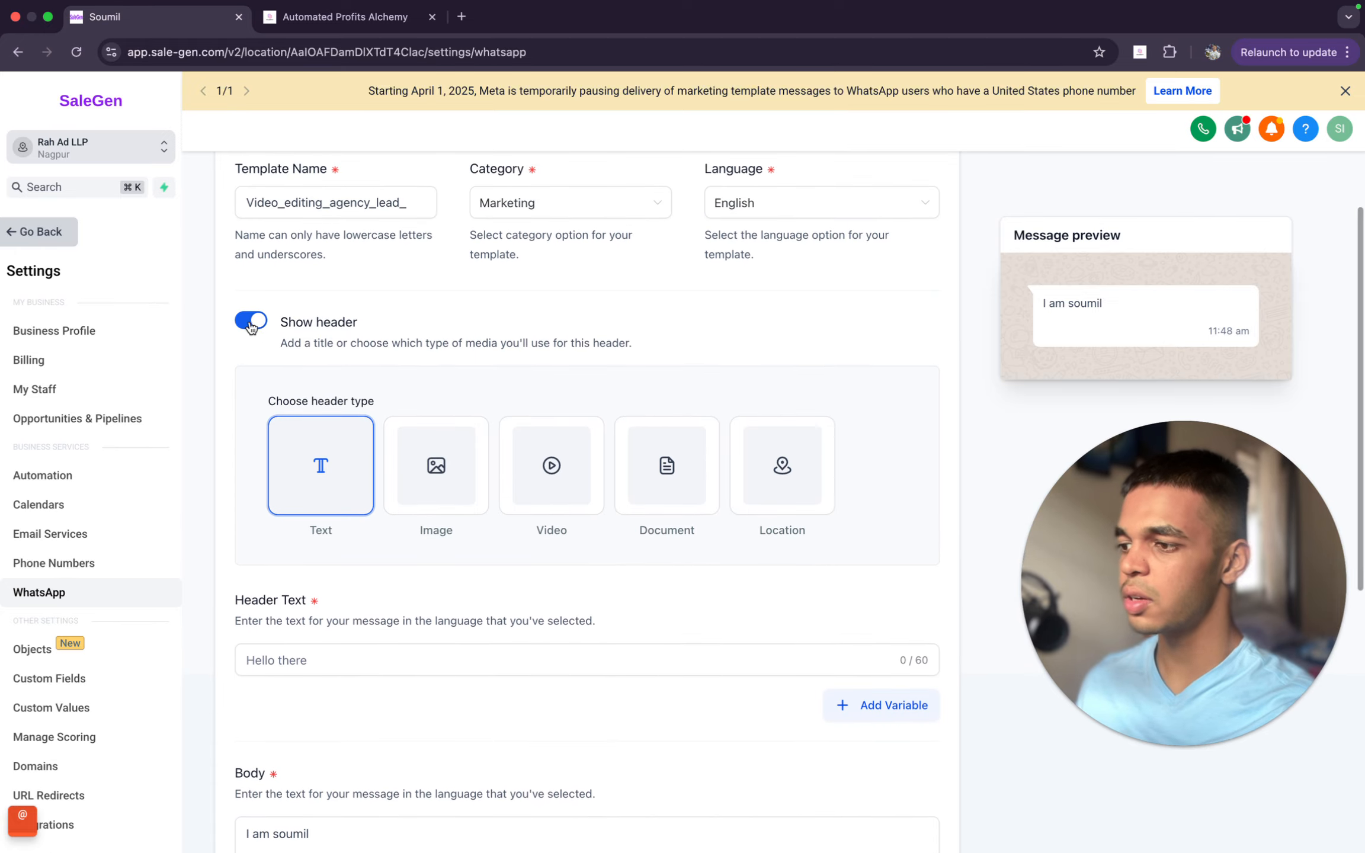
{"action": "scroll", "coordinate": [320, 312], "scroll_direction": "down", "scroll_amount": 1}
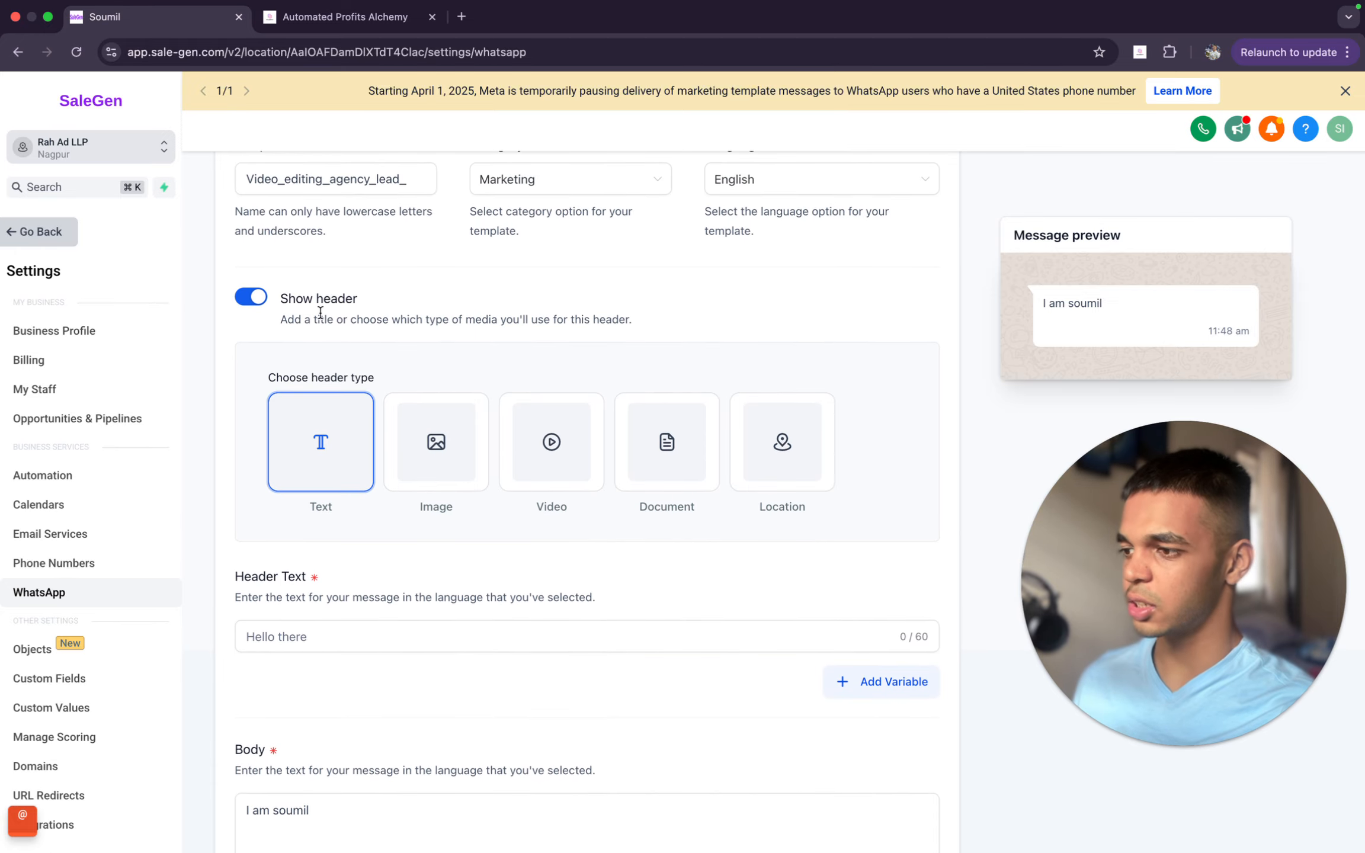
{"action": "left_click", "coordinate": [257, 301]}
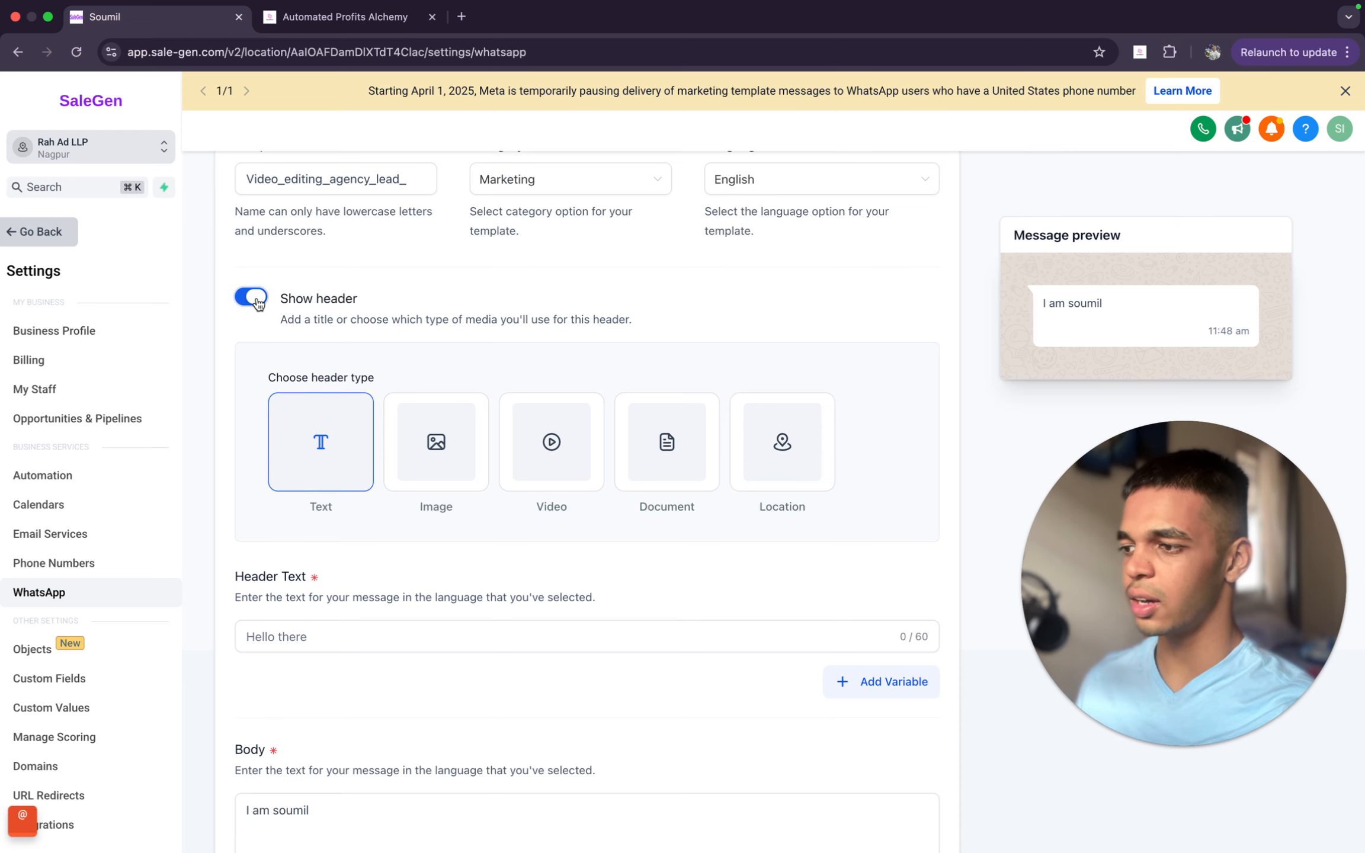
{"action": "left_click", "coordinate": [257, 301]}
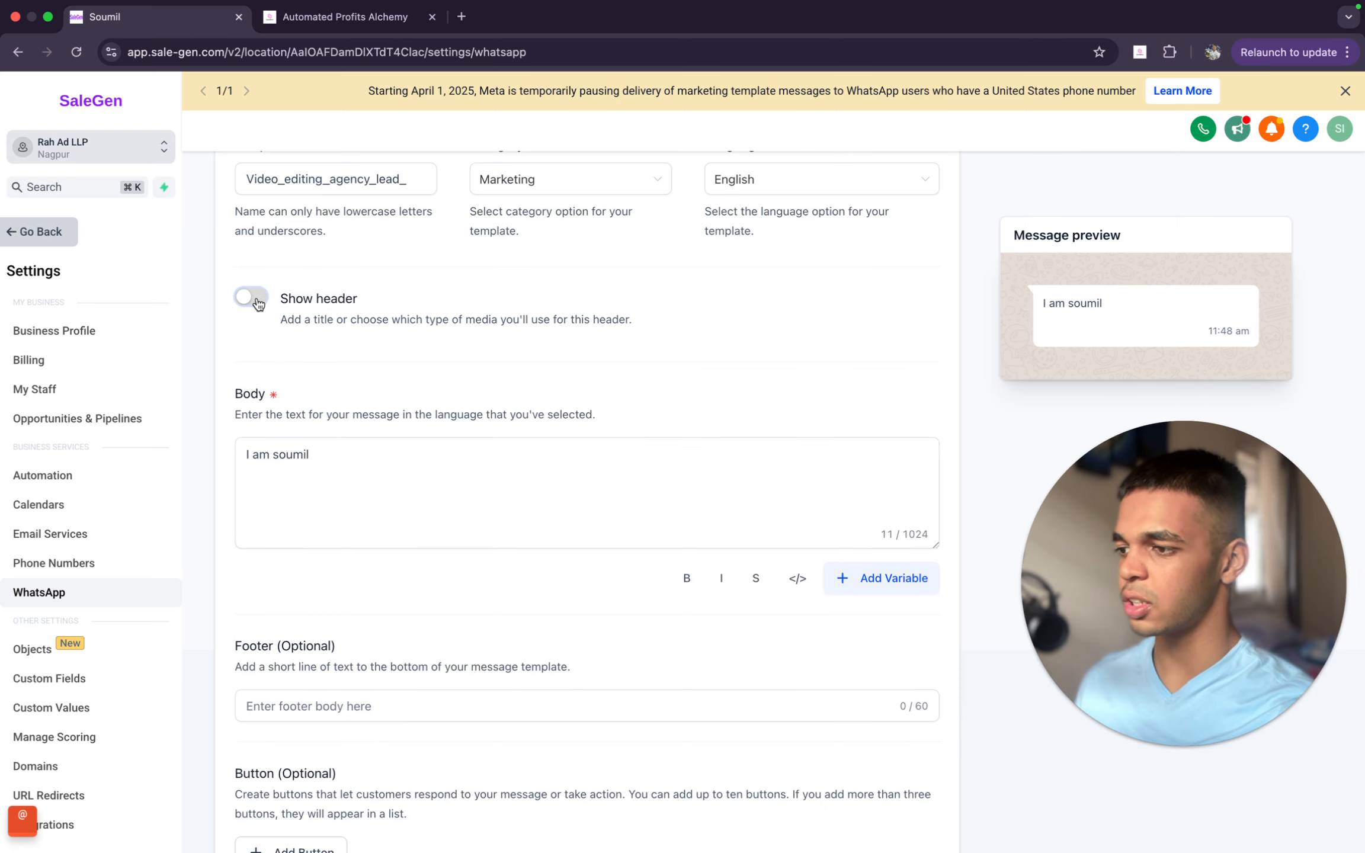
- Review the guide's reason for turning off the header and return to the template form
{"action": "left_click", "coordinate": [343, 17]}
{"action": "scroll", "coordinate": [388, 453], "scroll_direction": "down", "scroll_amount": 2}
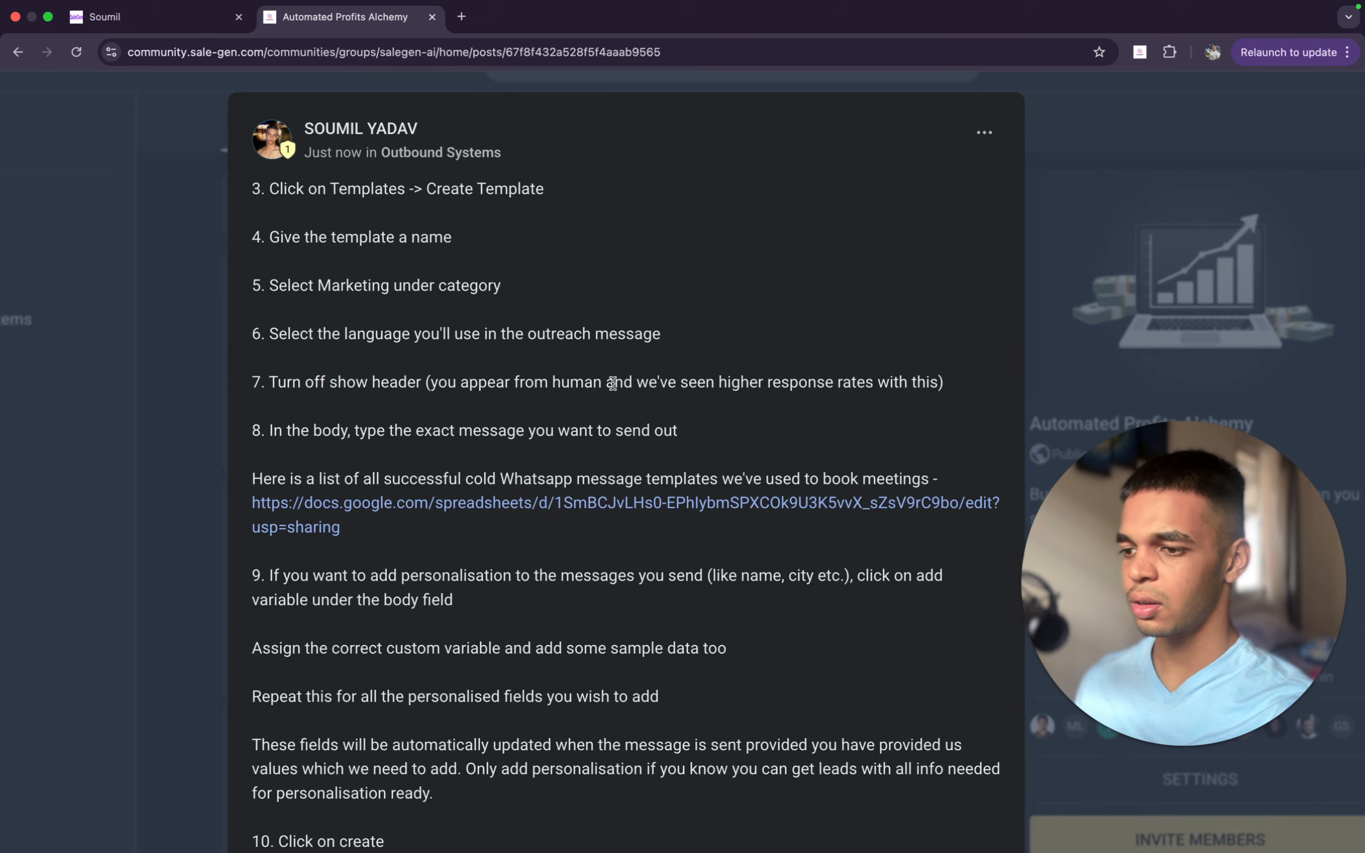
{"action": "left_click_drag", "start_coordinate": [612, 382], "coordinate": [955, 382]}
{"action": "left_click", "coordinate": [954, 382]}
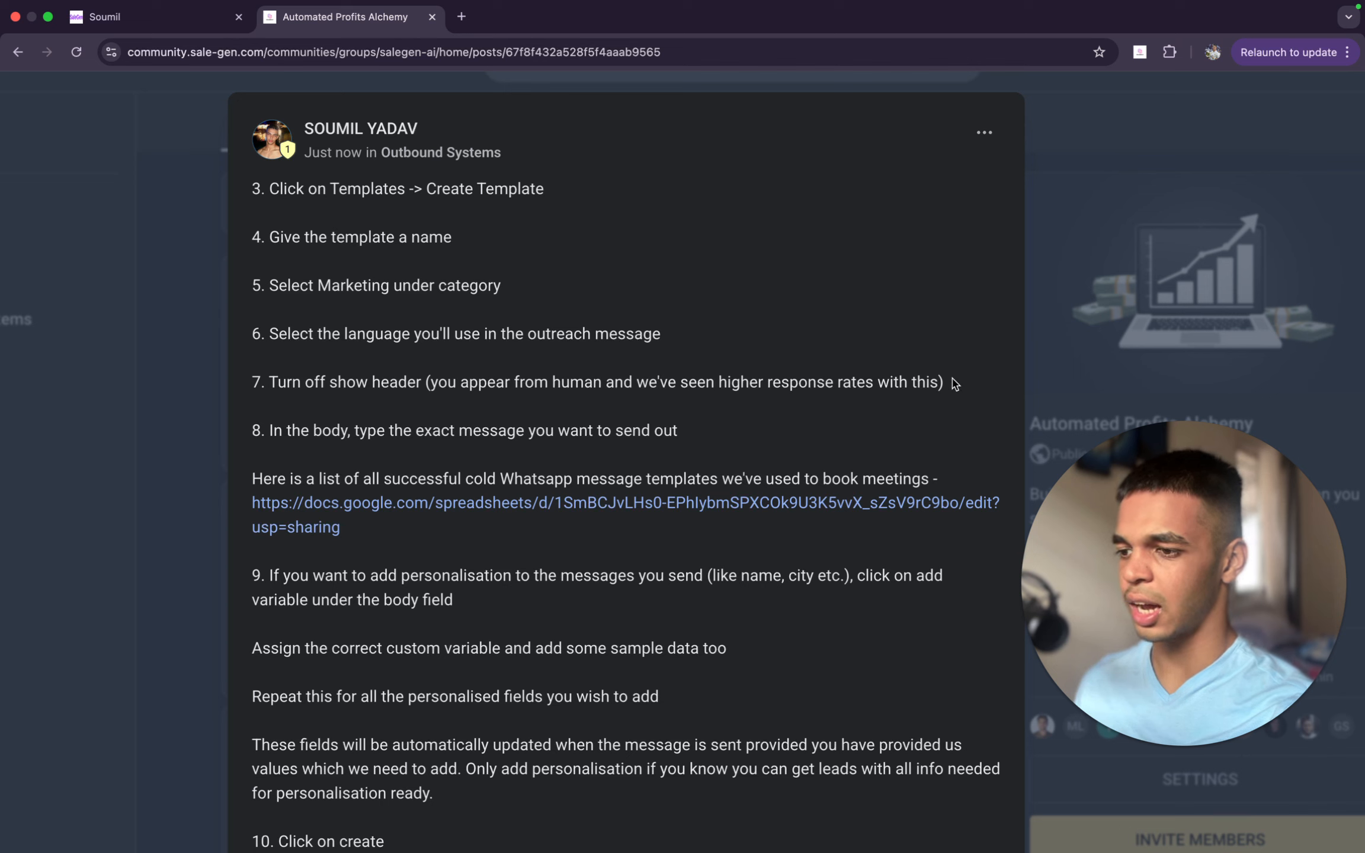
{"action": "left_click", "coordinate": [187, 19]}
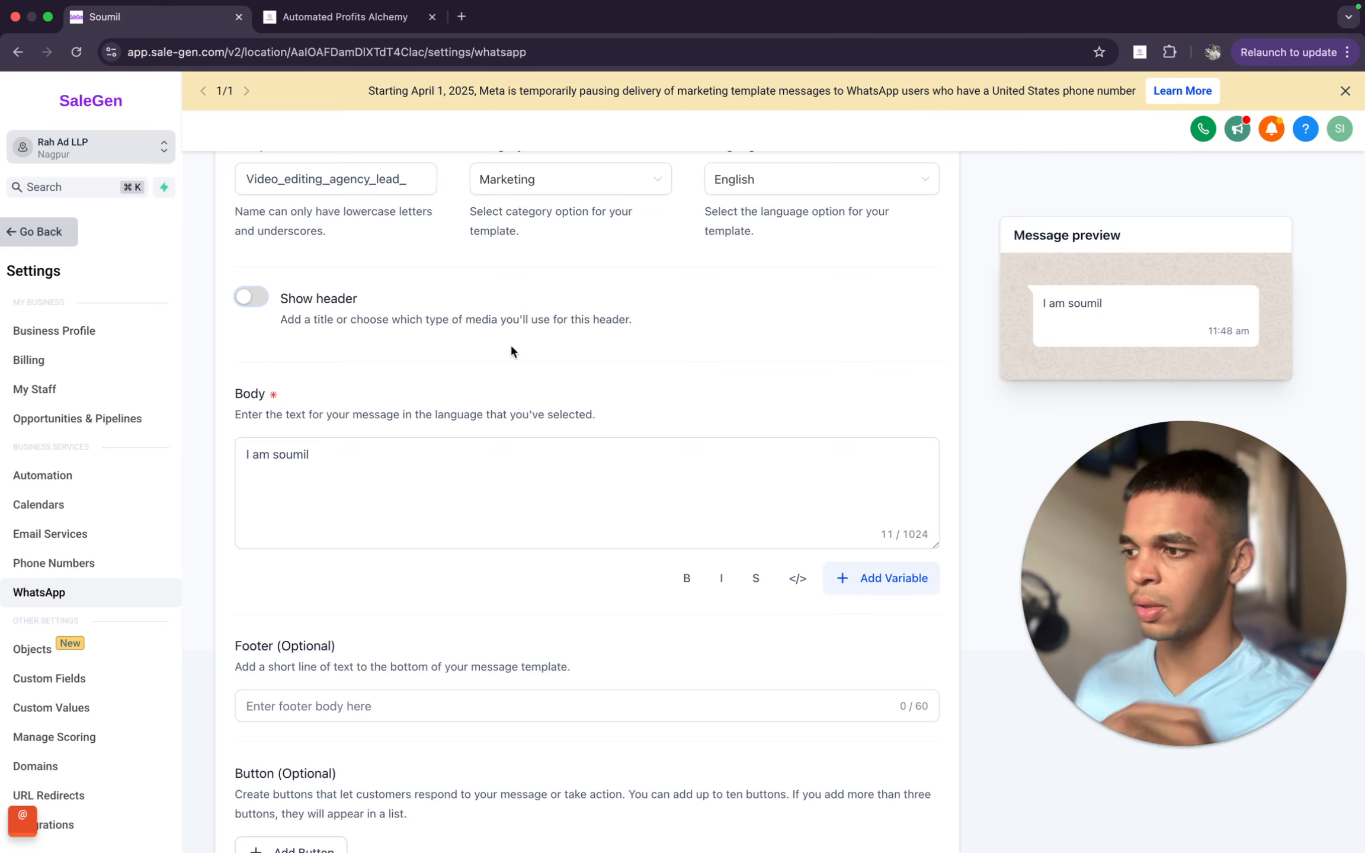
- Review the guide's step 8 on typing the exact outreach message in the template body
{"action": "scroll", "coordinate": [511, 346], "scroll_direction": "up", "scroll_amount": 1}
{"action": "scroll", "coordinate": [512, 351], "scroll_direction": "up", "scroll_amount": 1}
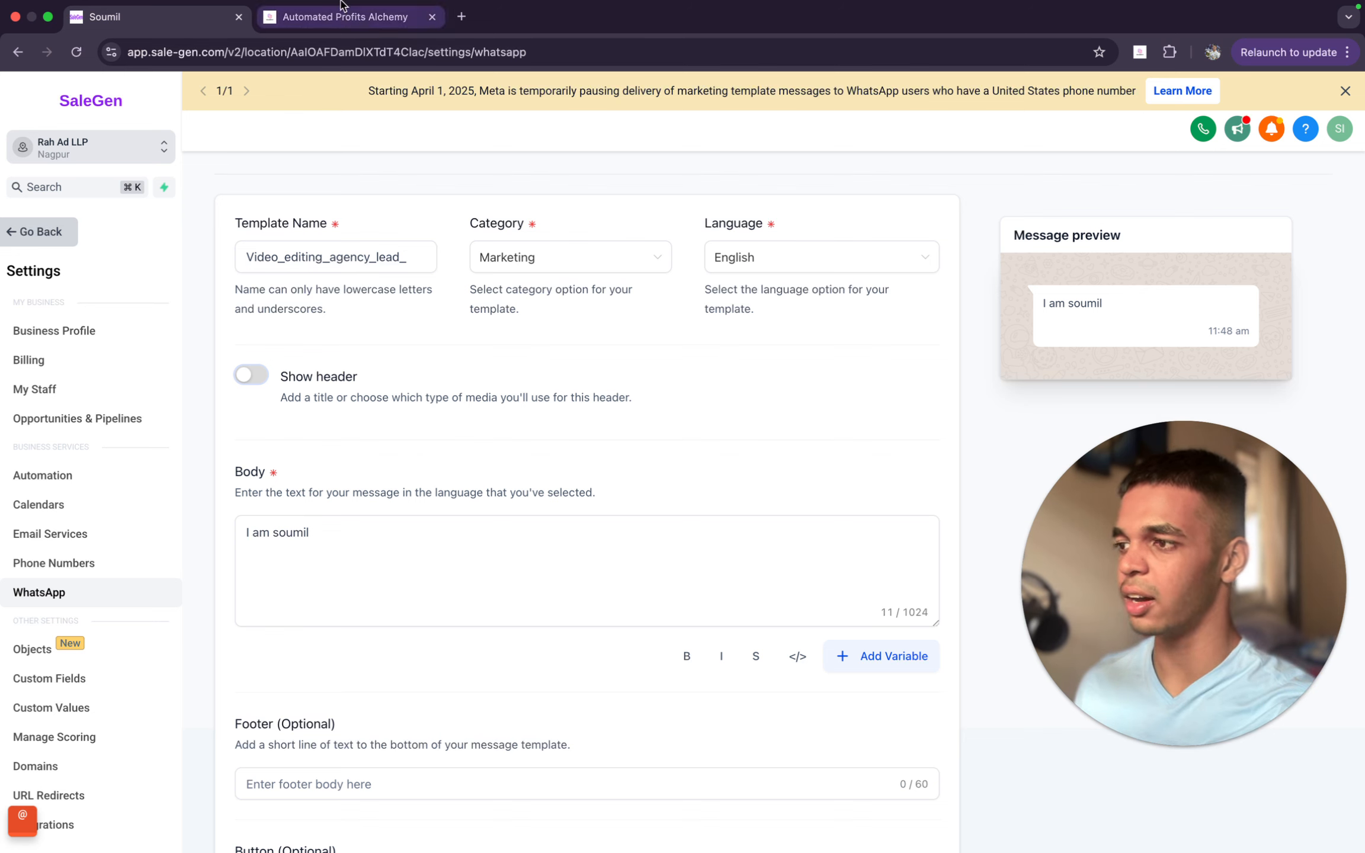
{"action": "left_click", "coordinate": [368, 17]}
{"action": "scroll", "coordinate": [587, 441], "scroll_direction": "down", "scroll_amount": 2}
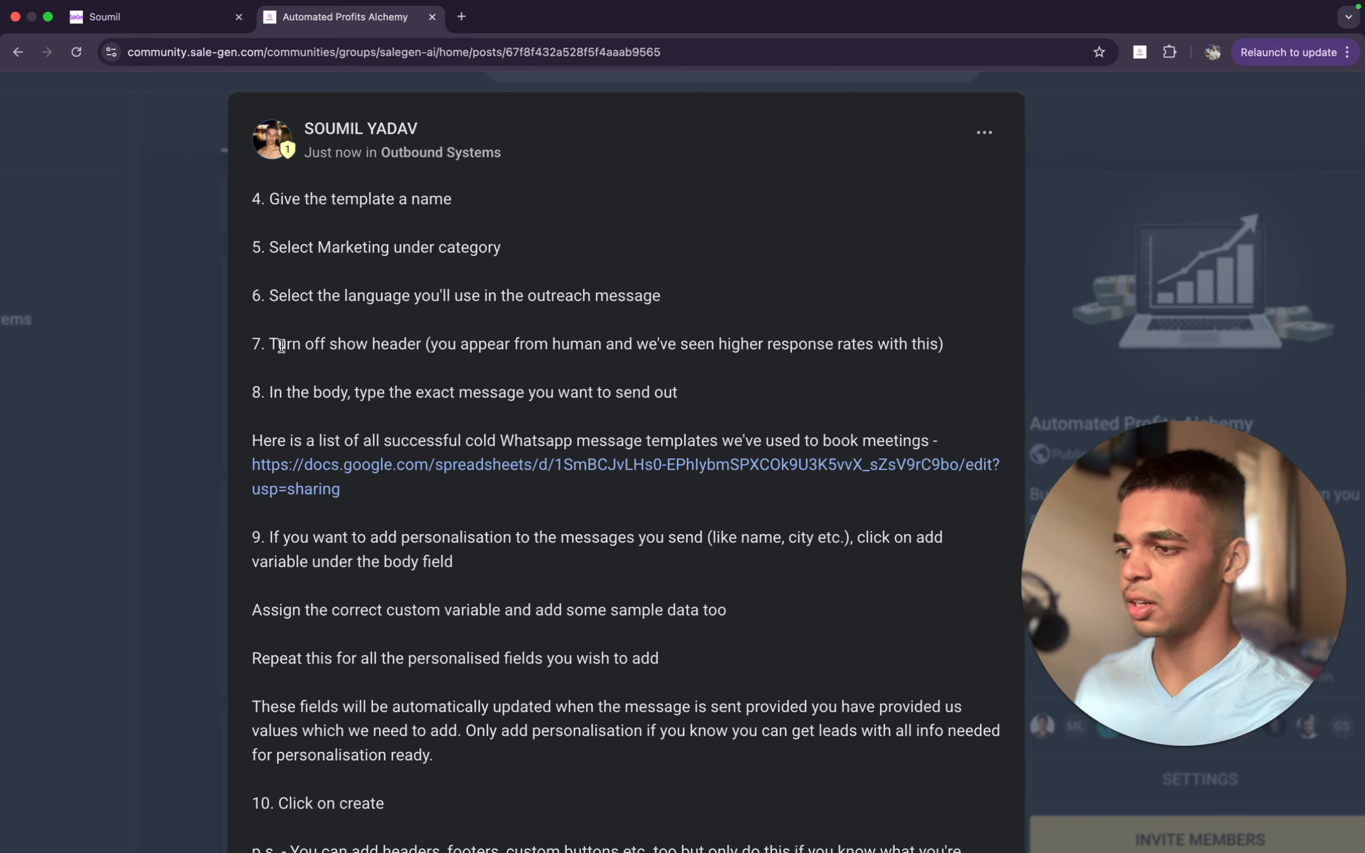
{"action": "left_click_drag", "start_coordinate": [281, 346], "coordinate": [555, 346]}
{"action": "left_click", "coordinate": [554, 345]}
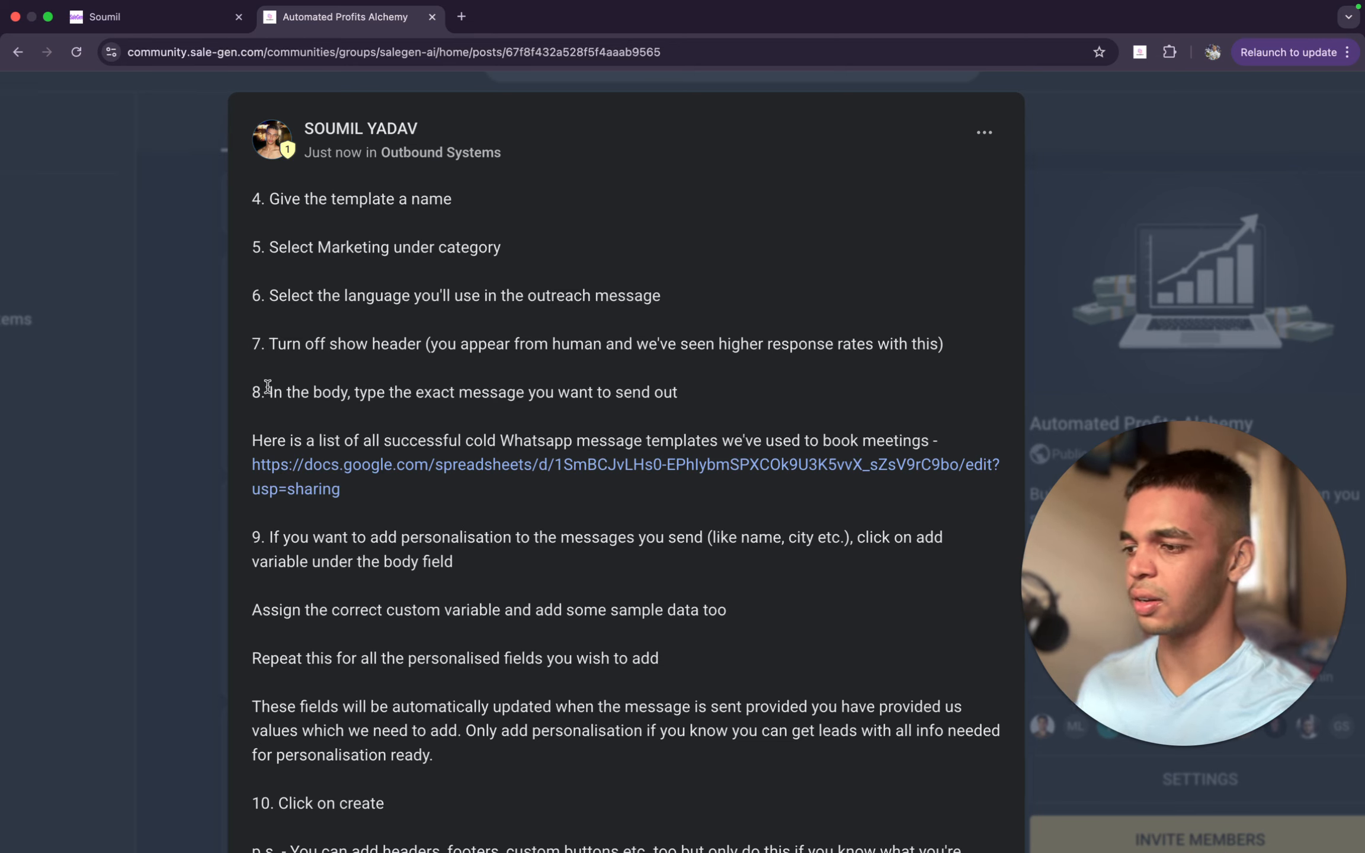
{"action": "left_click_drag", "start_coordinate": [267, 388], "coordinate": [732, 400]}
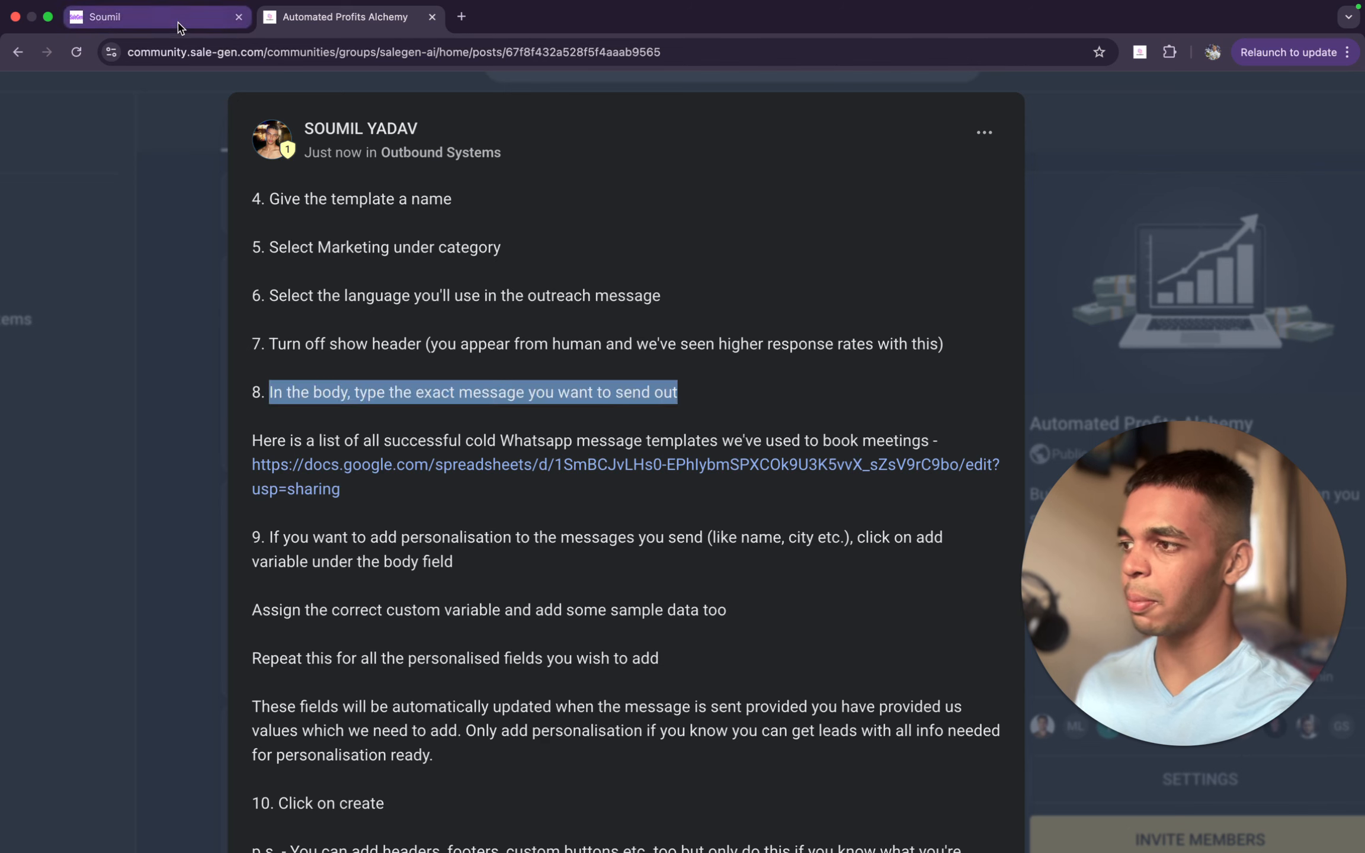
- Return to the WhatsApp template form and clear the existing text from the message body
{"action": "left_click", "coordinate": [154, 17]}
{"action": "scroll", "coordinate": [608, 563], "scroll_direction": "down", "scroll_amount": 2}
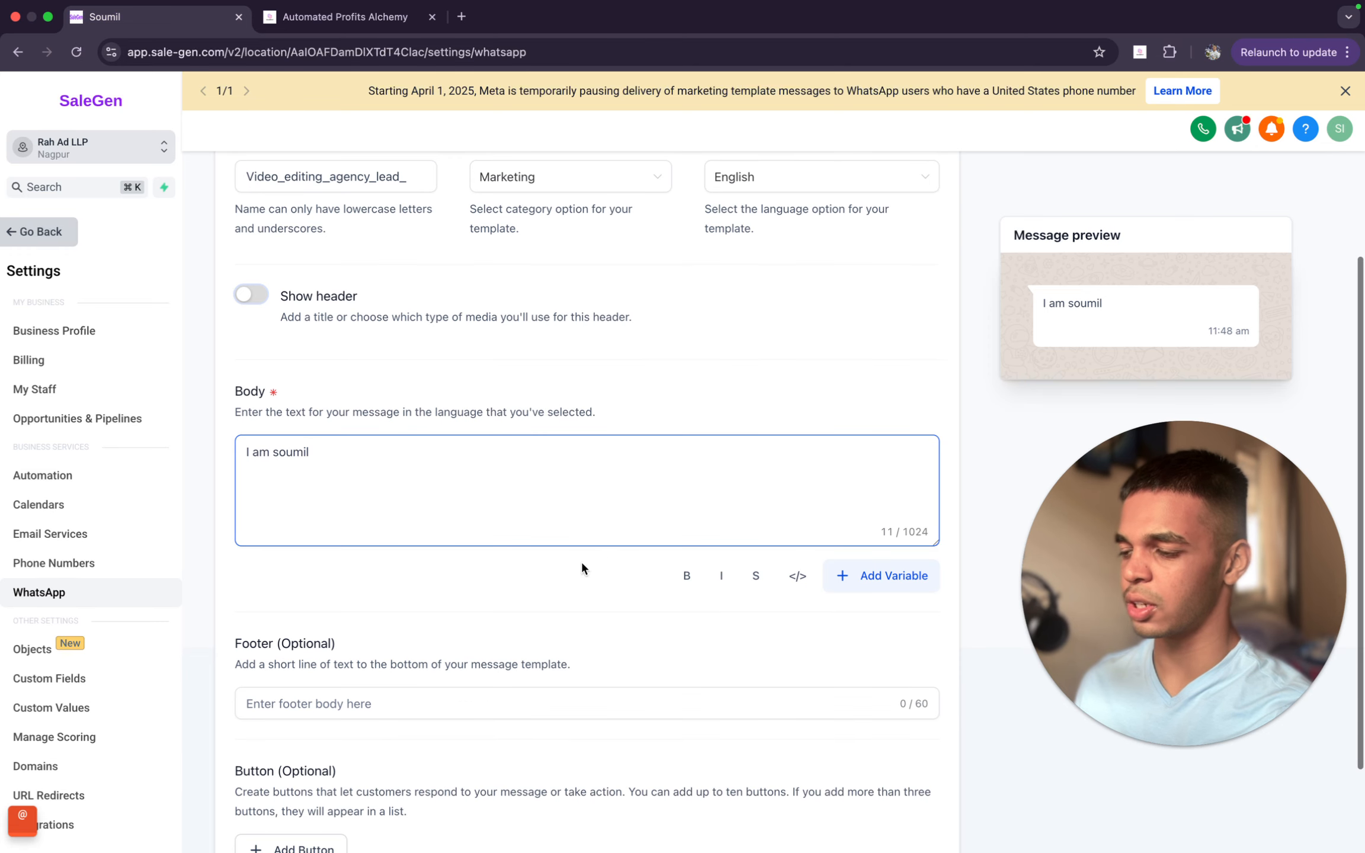
{"action": "triple_click", "coordinate": [340, 476]}
{"action": "key", "text": "BackSpace"}
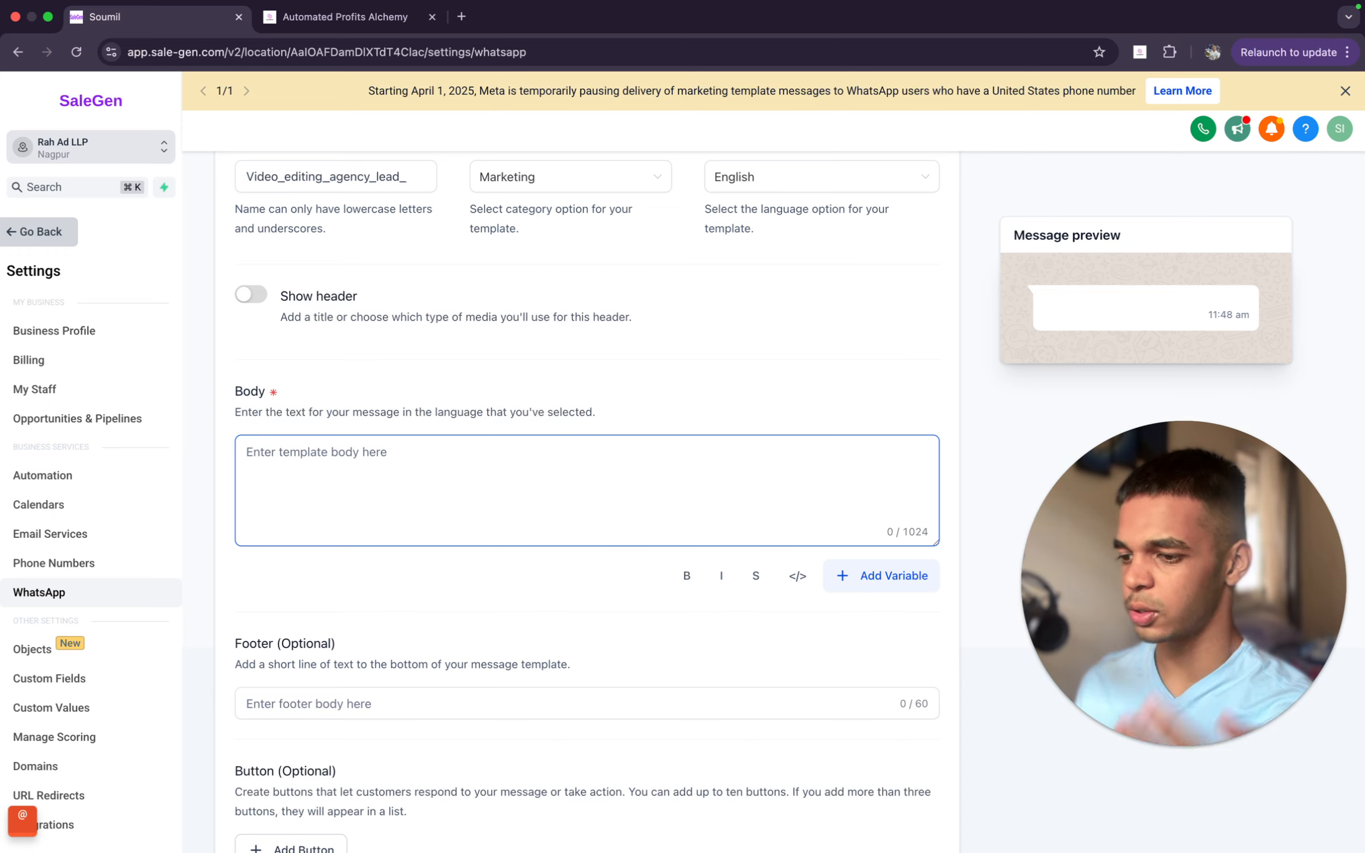
- Open the spreadsheet of successful cold WhatsApp messages linked in the guide and review its example DM
{"action": "left_click", "coordinate": [396, 24]}
{"action": "left_click", "coordinate": [539, 486]}
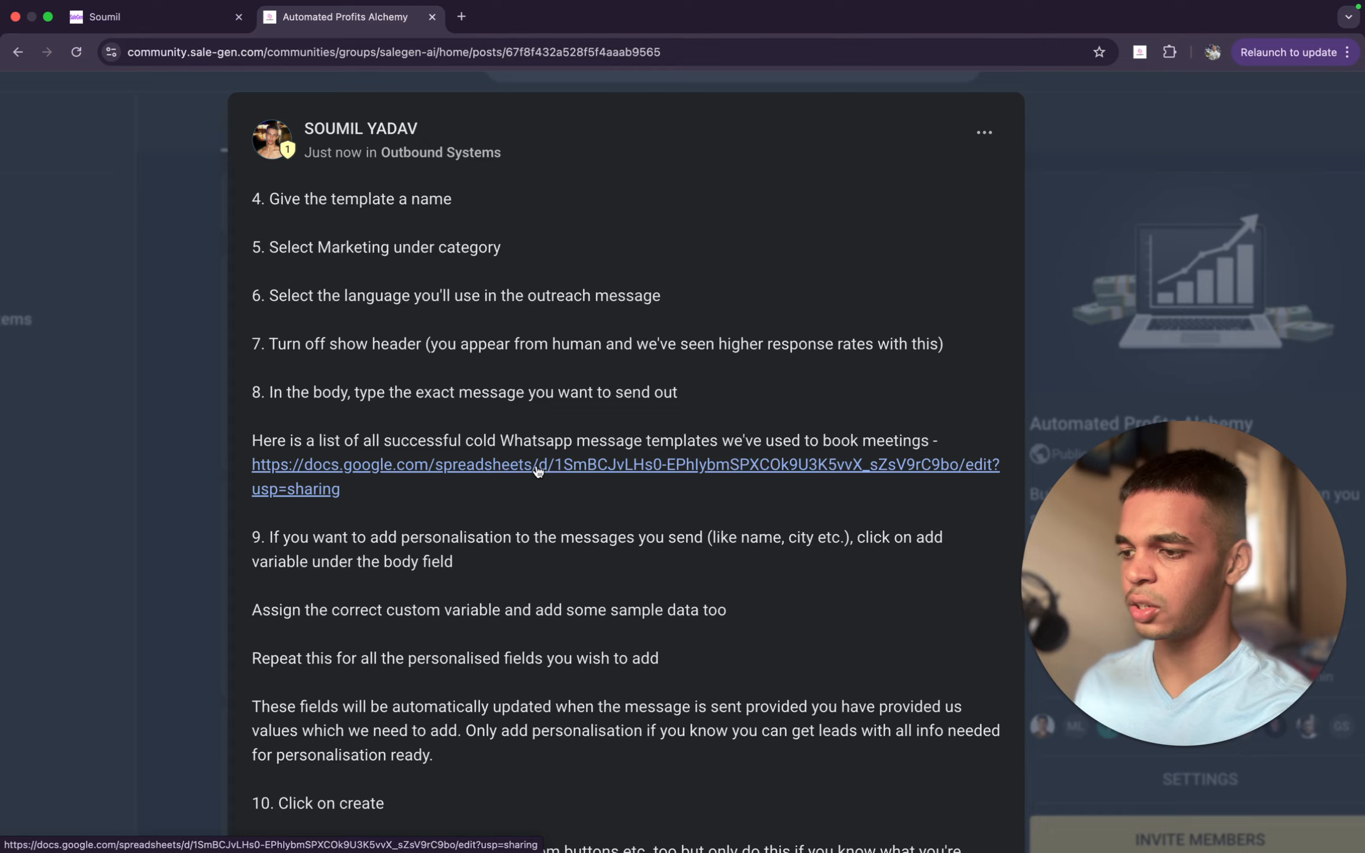
{"action": "left_click", "coordinate": [537, 467]}
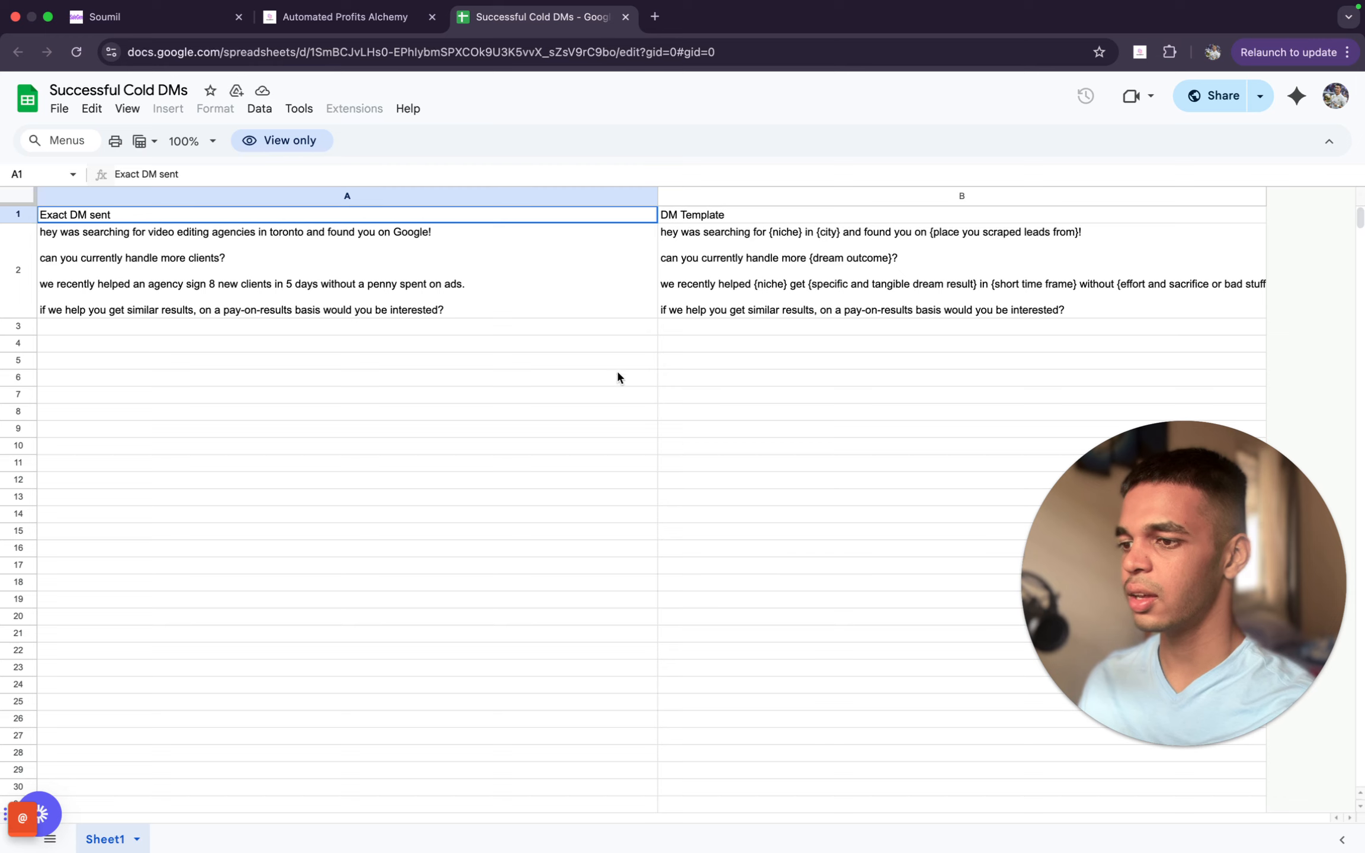
{"action": "left_click", "coordinate": [546, 303]}
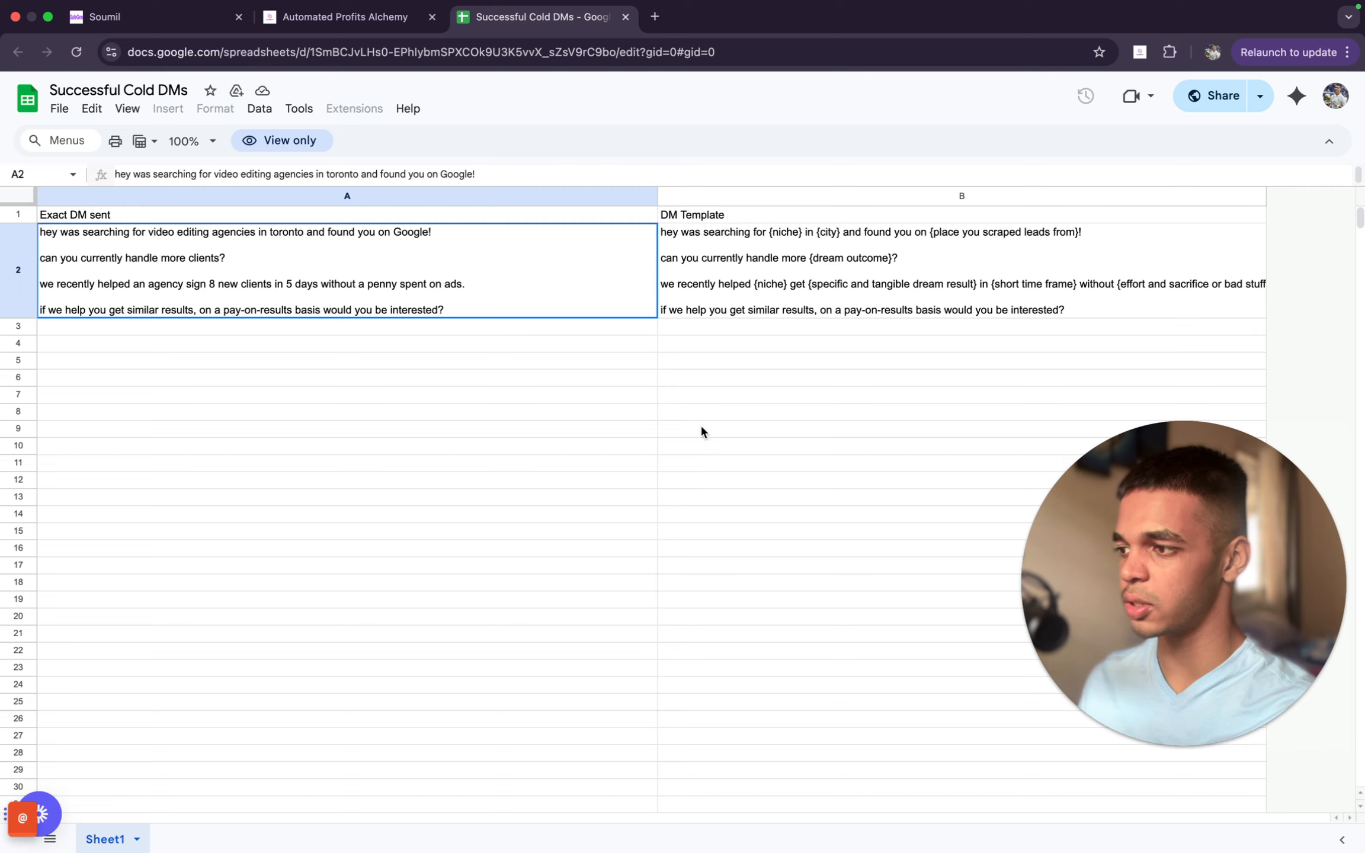
{"action": "left_click", "coordinate": [564, 325]}
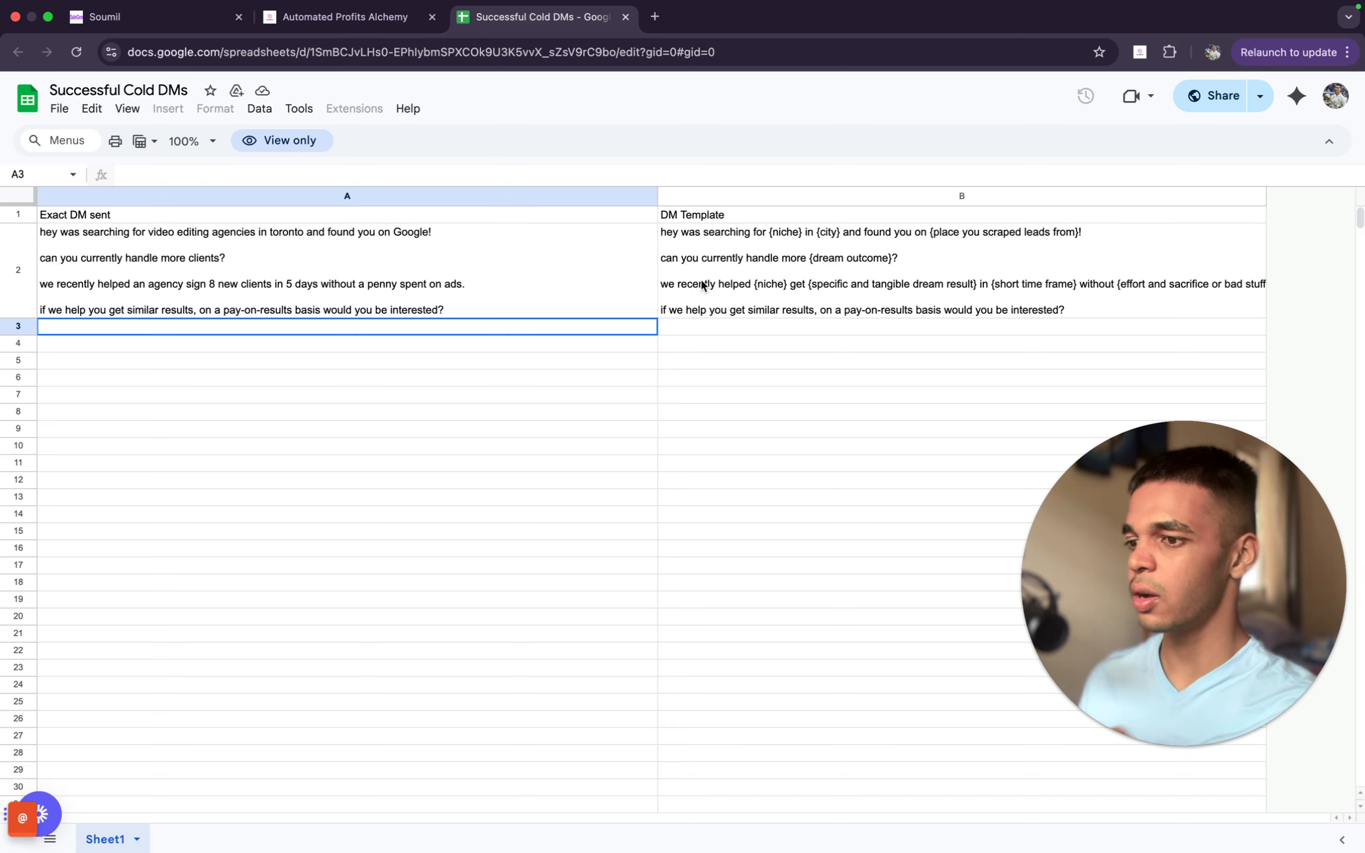
- Try copying the DM template from cell B2 by selecting everything and pasting it into the WhatsApp template body
{"action": "left_click", "coordinate": [530, 295]}
{"action": "double_click", "coordinate": [487, 288]}
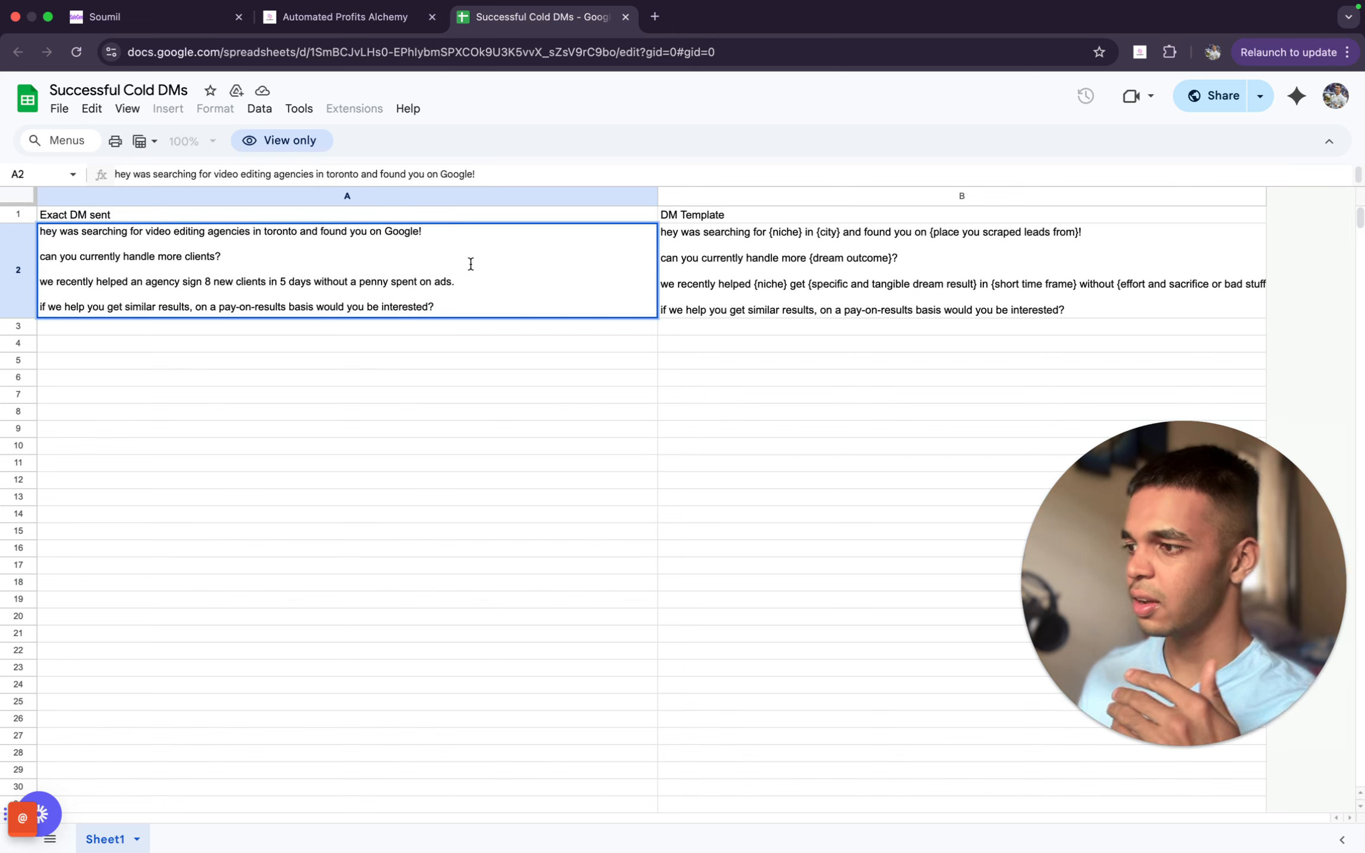
{"action": "double_click", "coordinate": [750, 269]}
{"action": "triple_click", "coordinate": [792, 276]}
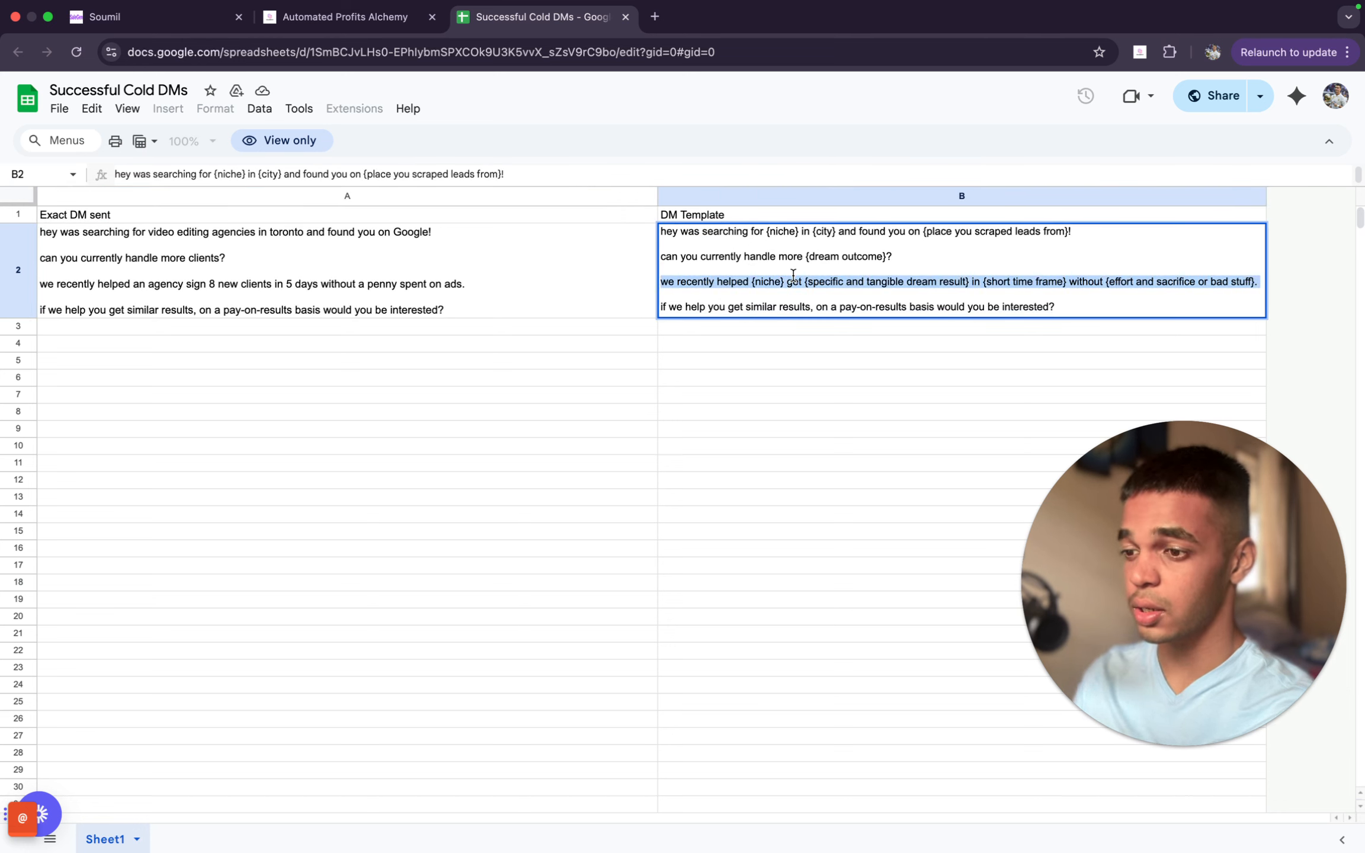
{"action": "key", "text": "super+a"}
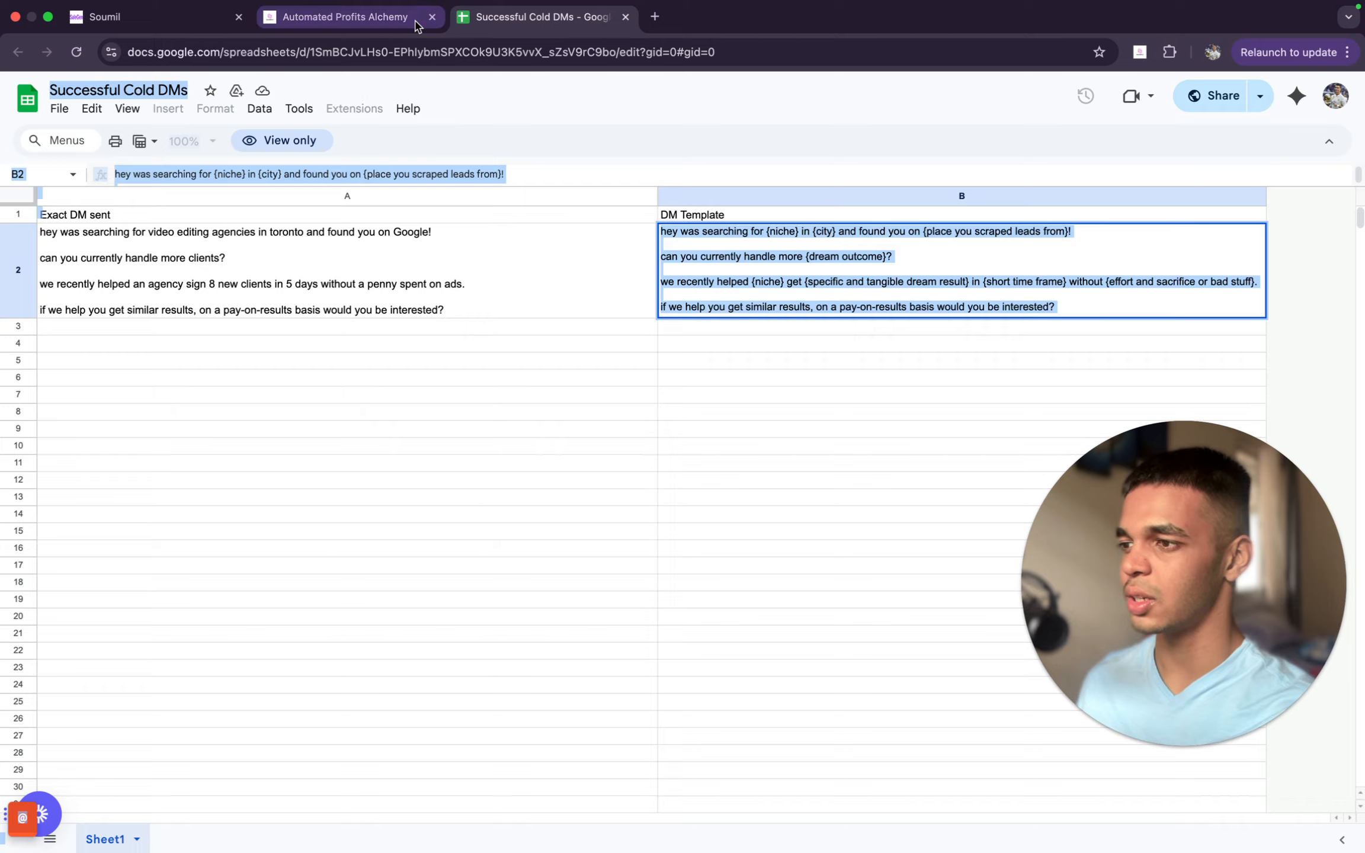
{"action": "left_click", "coordinate": [379, 16]}
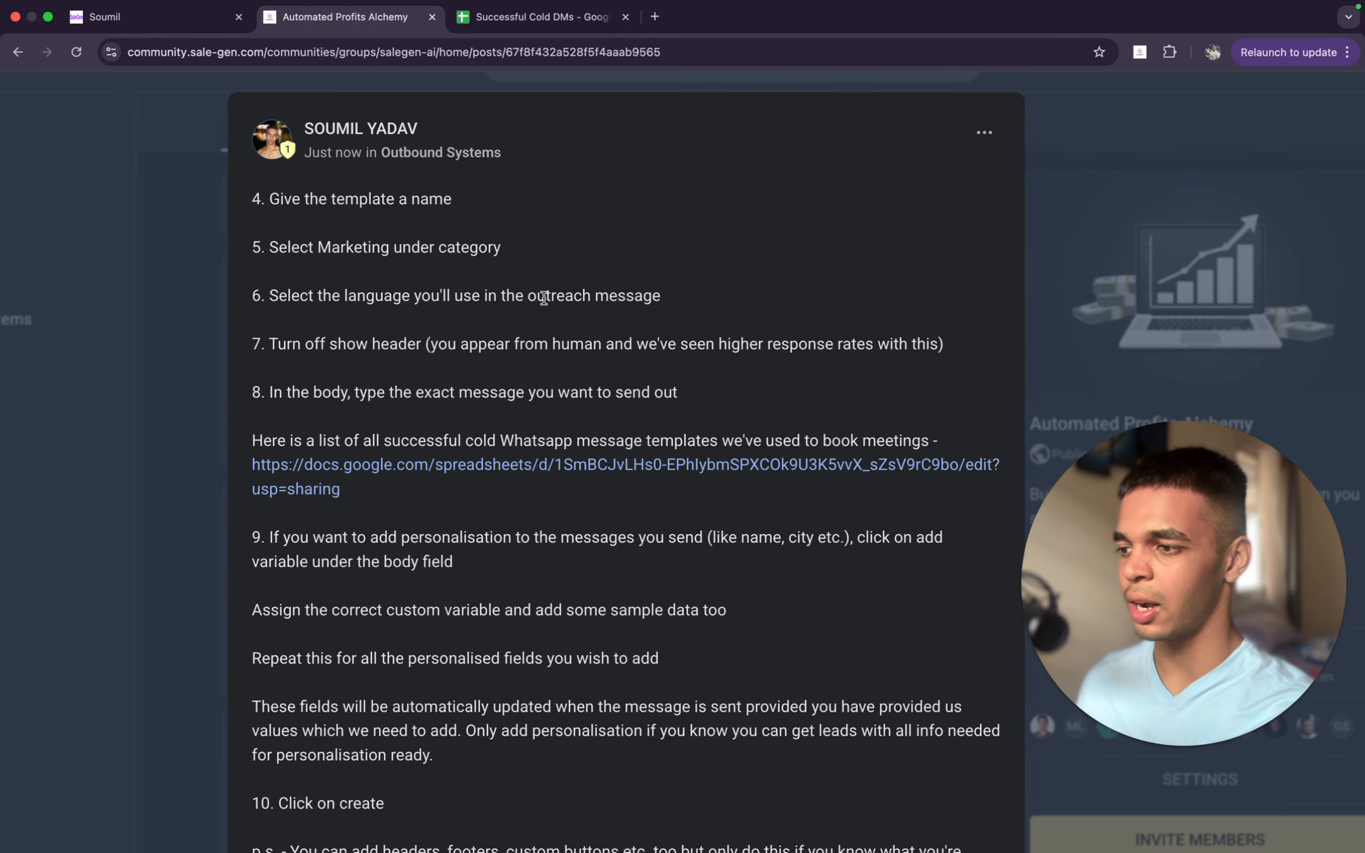
{"action": "left_click", "coordinate": [199, 10]}
{"action": "key", "text": "super+v"}
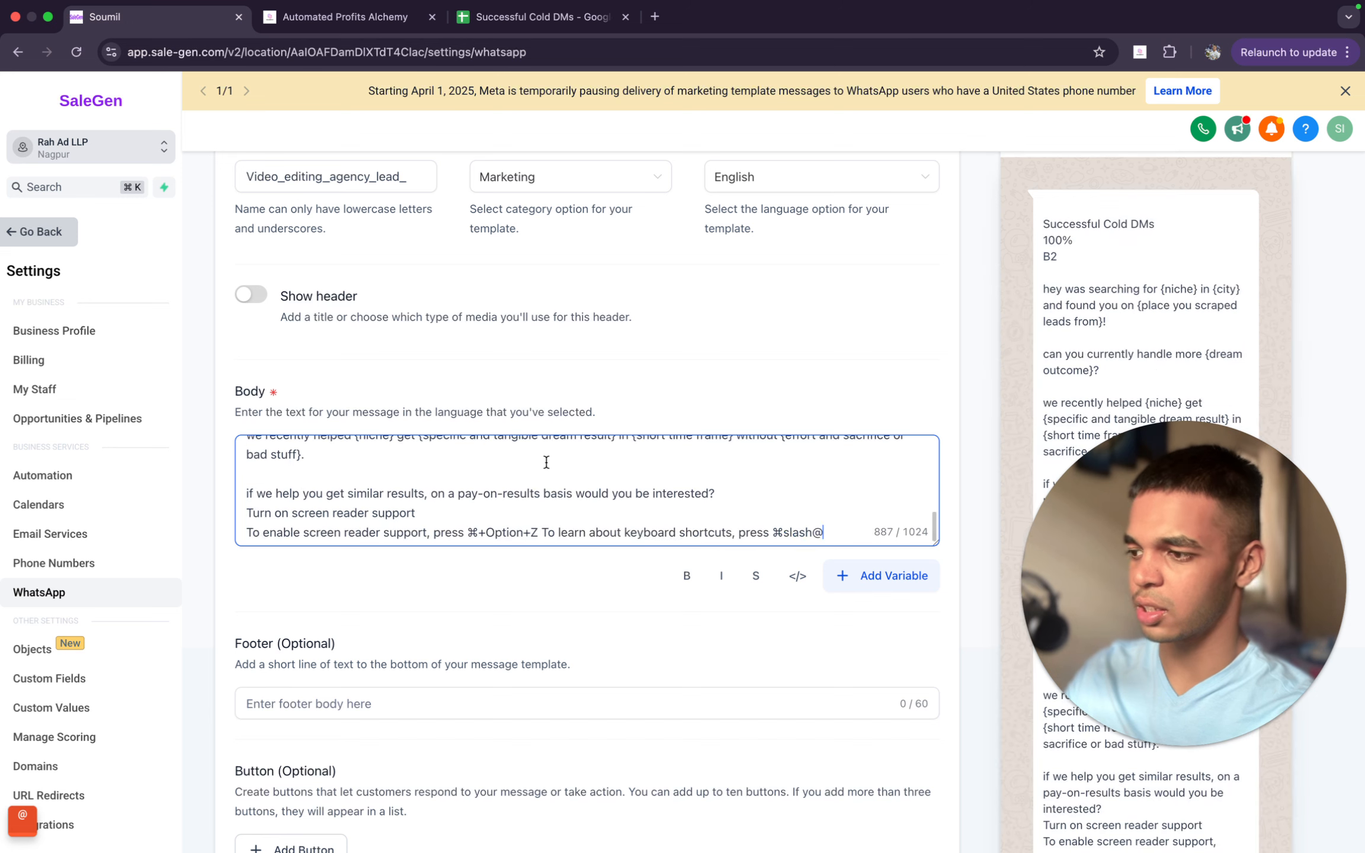
{"action": "scroll", "coordinate": [546, 467], "scroll_direction": "up", "scroll_amount": 5}
{"action": "scroll", "coordinate": [518, 507], "scroll_direction": "up", "scroll_amount": 10}
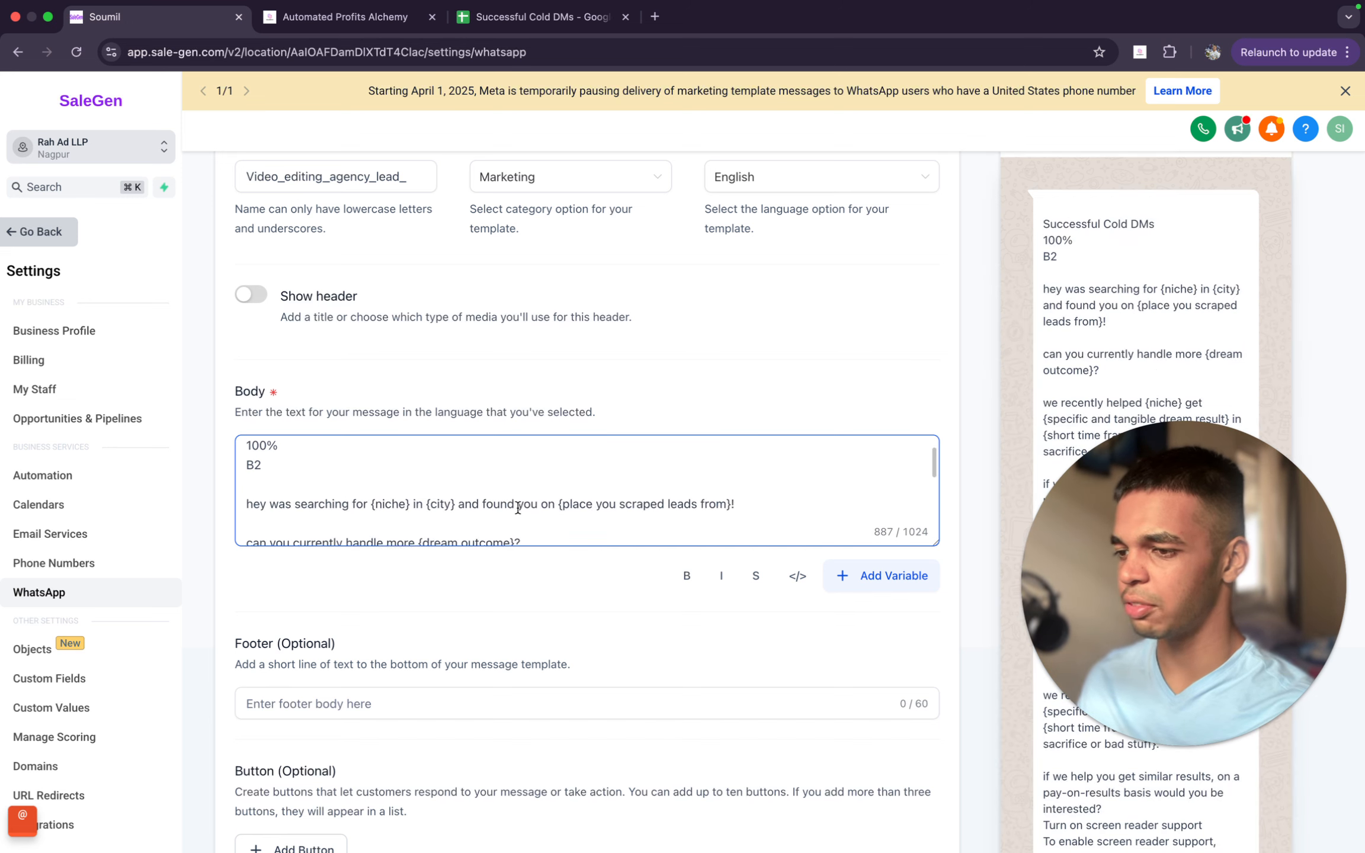
- Copy only the DM template message text from cell B2 and replace the entire WhatsApp template body with it
{"action": "left_click", "coordinate": [542, 17]}
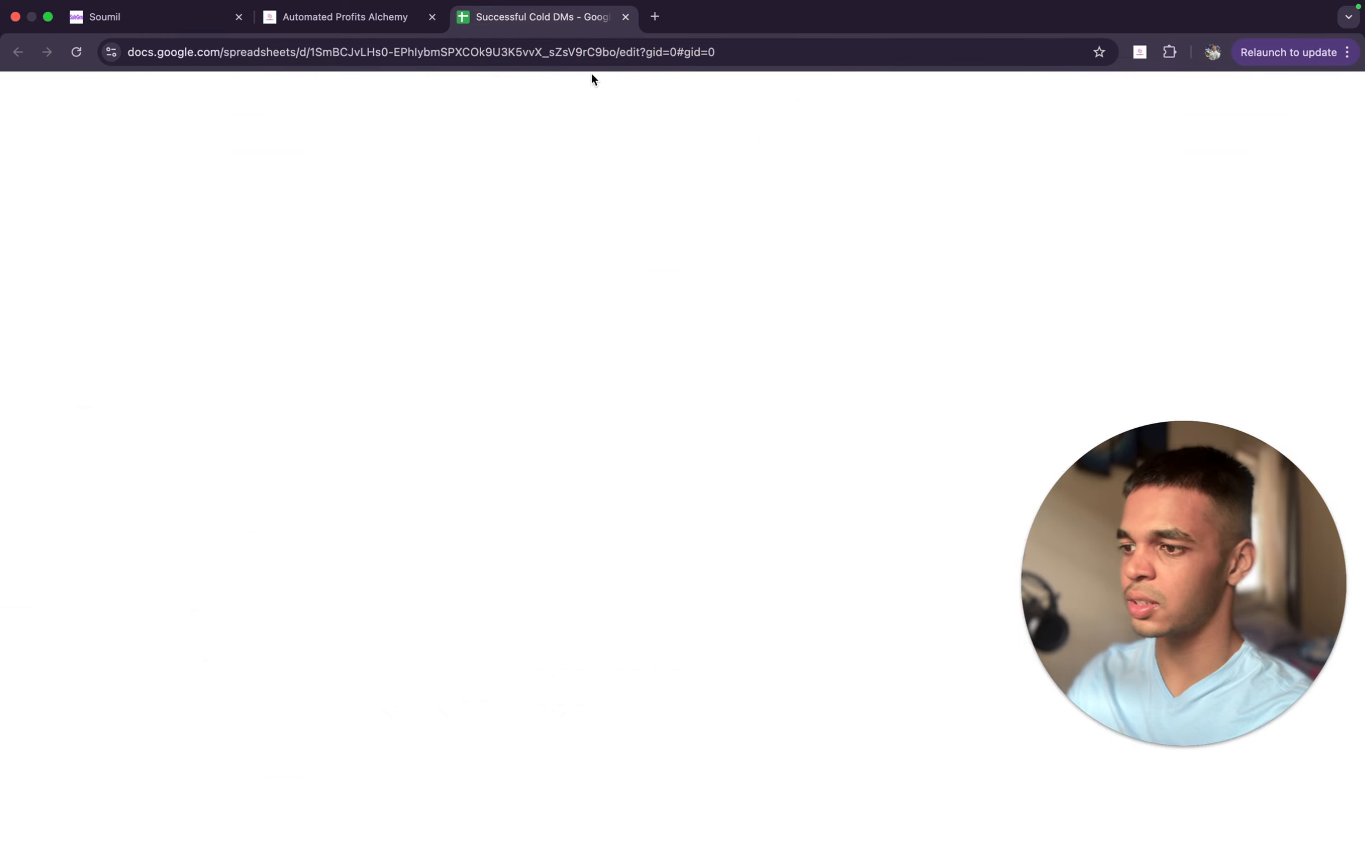
{"action": "triple_click", "coordinate": [761, 279]}
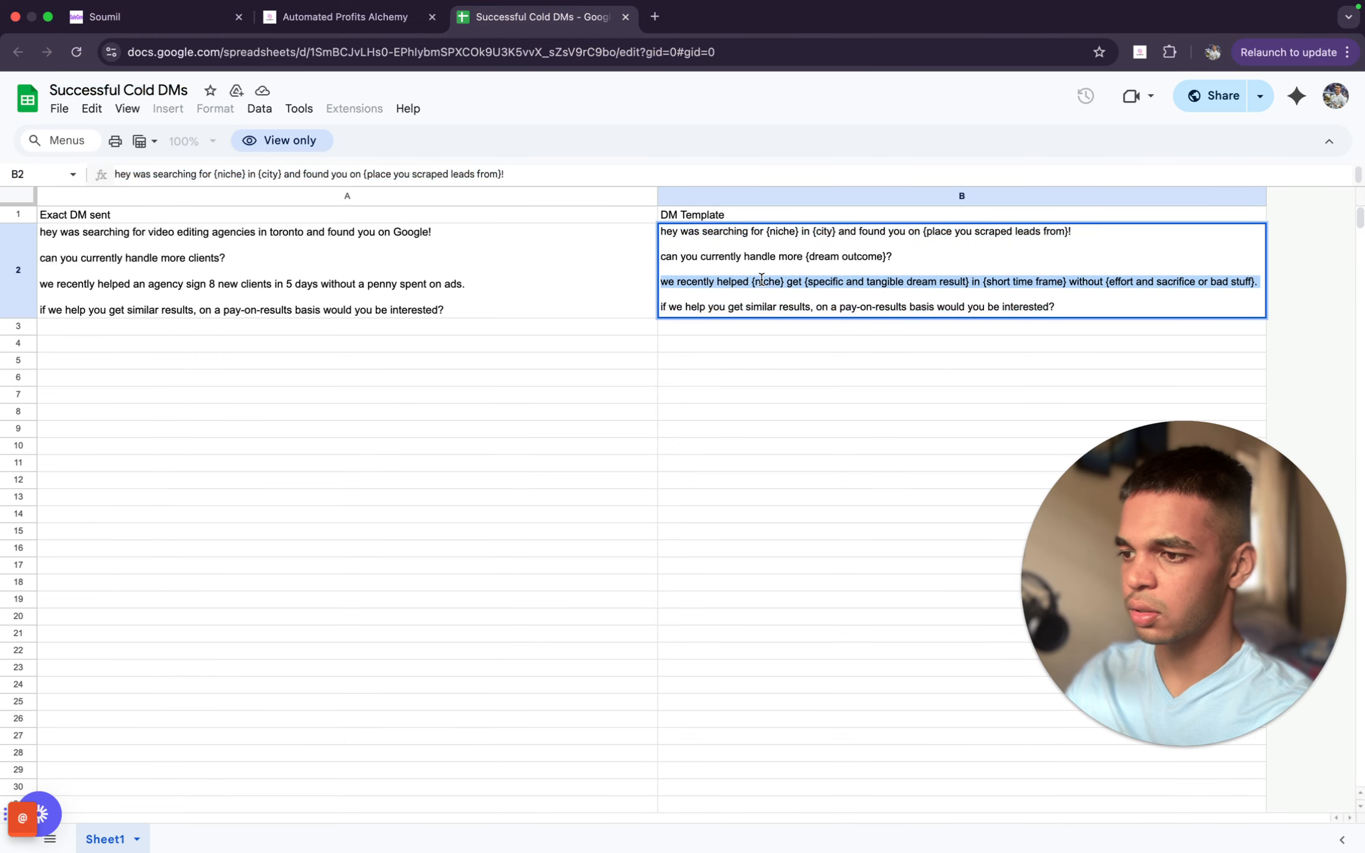
{"action": "double_click", "coordinate": [764, 256]}
{"action": "left_click_drag", "start_coordinate": [1079, 308], "coordinate": [661, 230]}
{"action": "key", "text": "super+c"}
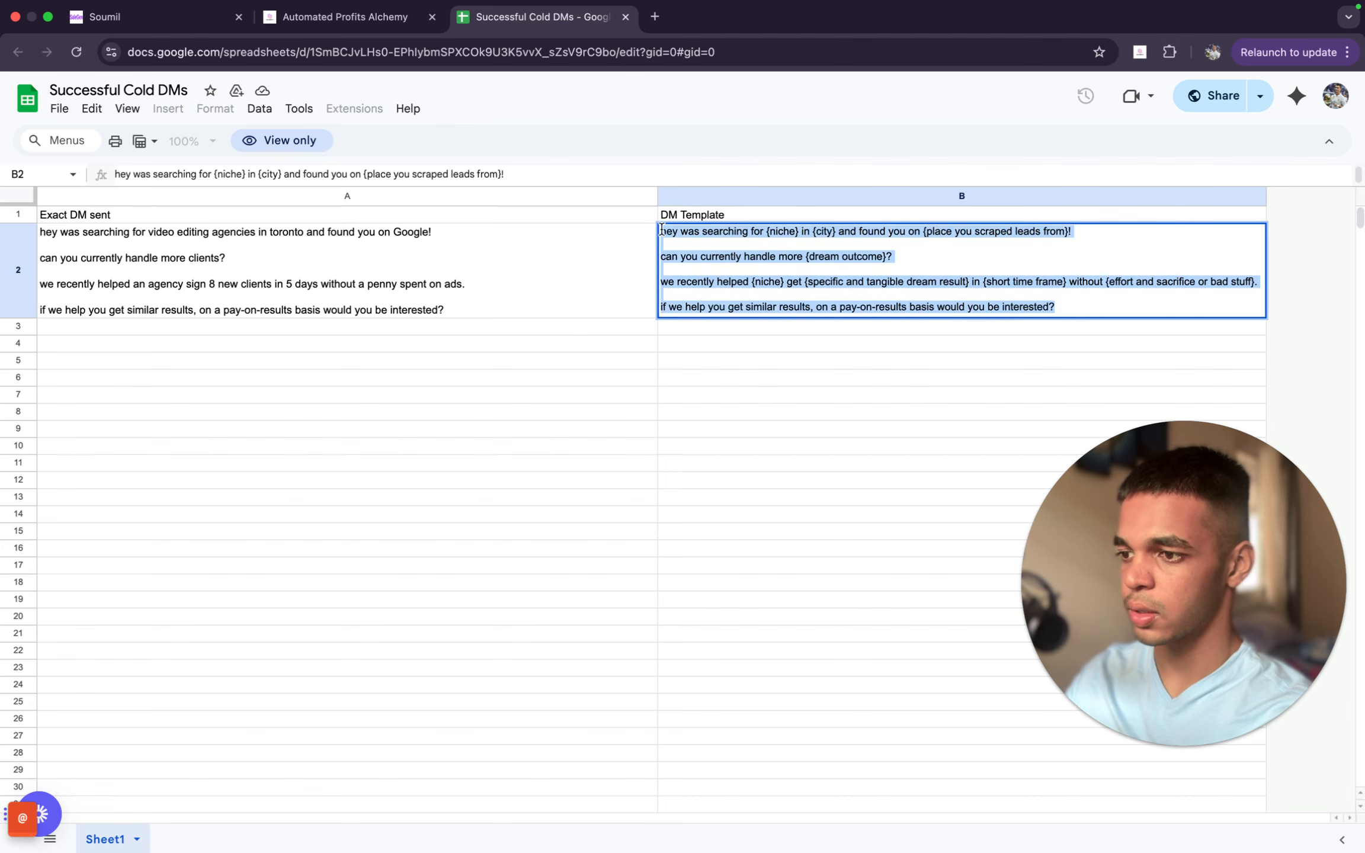
{"action": "left_click", "coordinate": [383, 52]}
{"action": "left_click", "coordinate": [154, 18]}
{"action": "key", "text": "super+a"}
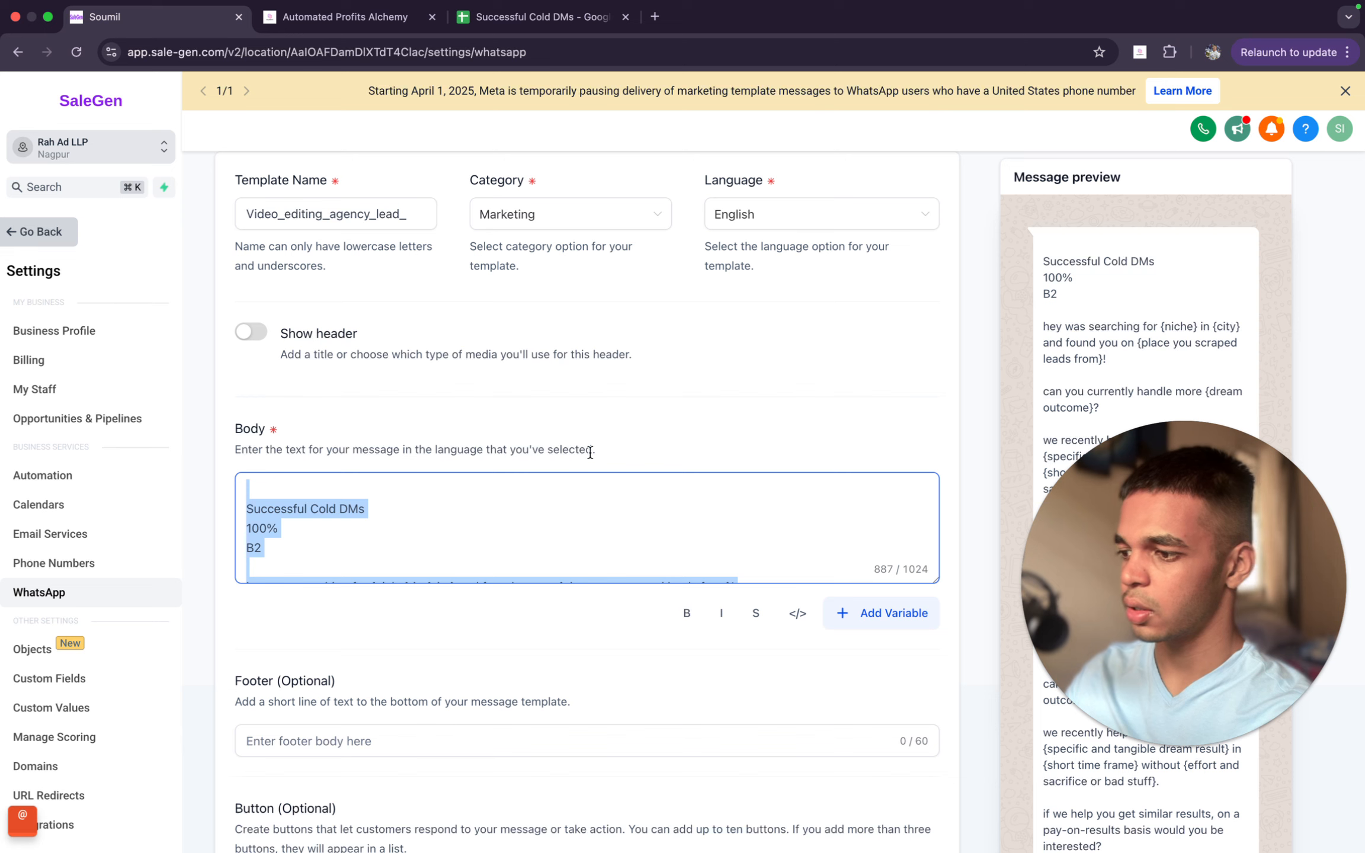
{"action": "key", "text": "BackSpace"}
{"action": "key", "text": "super+v"}
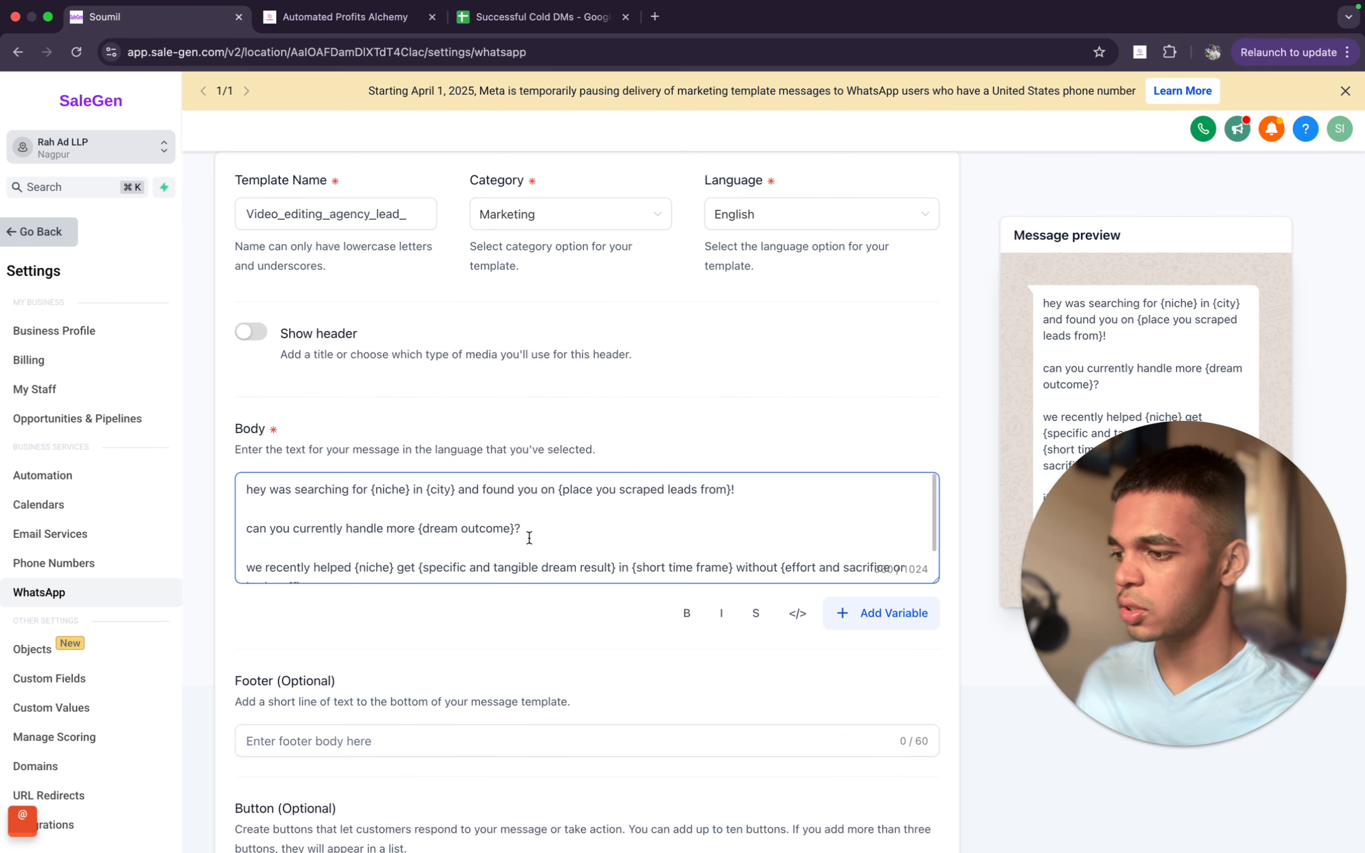
- Replace the {niche} placeholder in the body's opening line with "dentist"
{"action": "left_click_drag", "start_coordinate": [414, 490], "coordinate": [369, 486]}
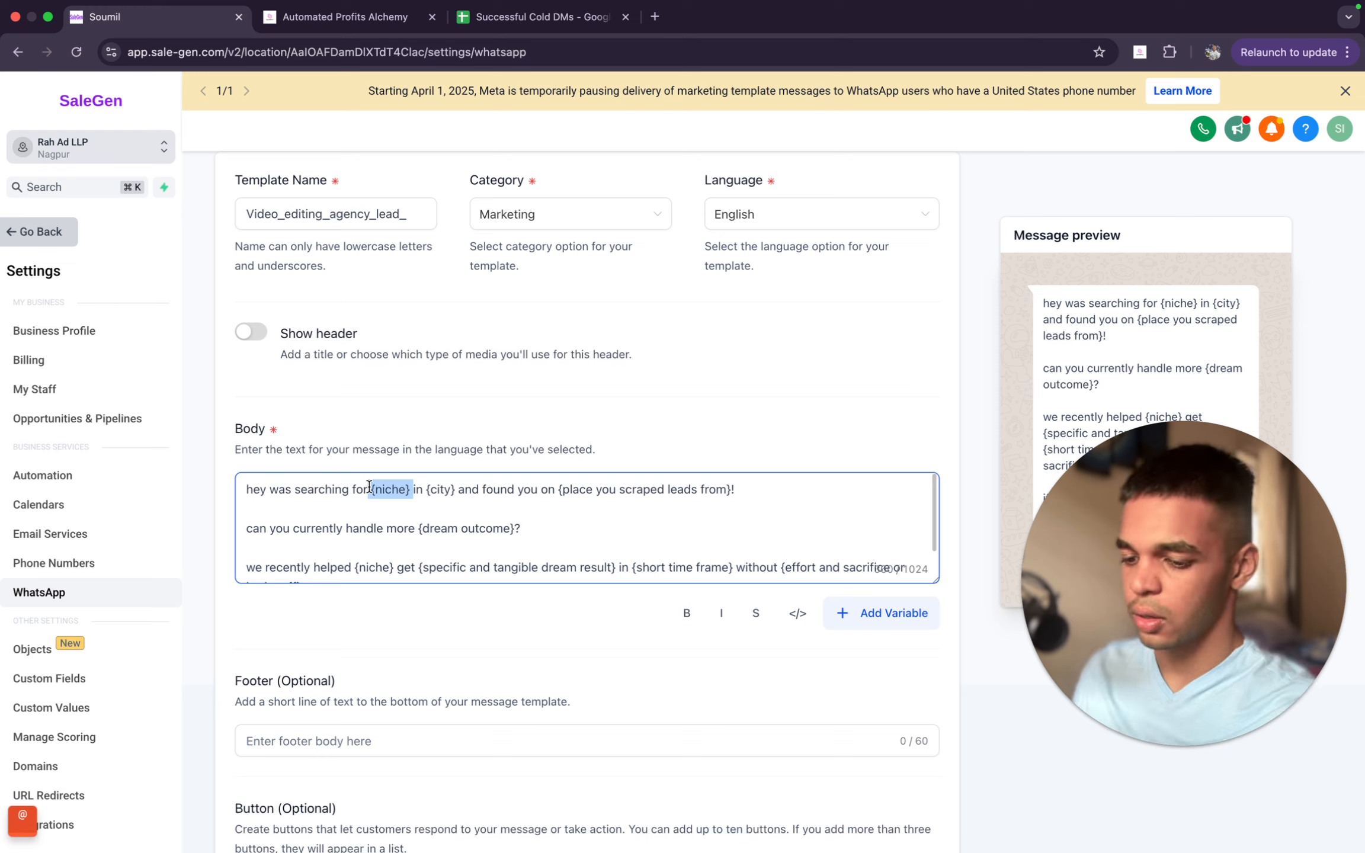
{"action": "key", "text": "BackSpace"}
{"action": "type", "text": "denti"}
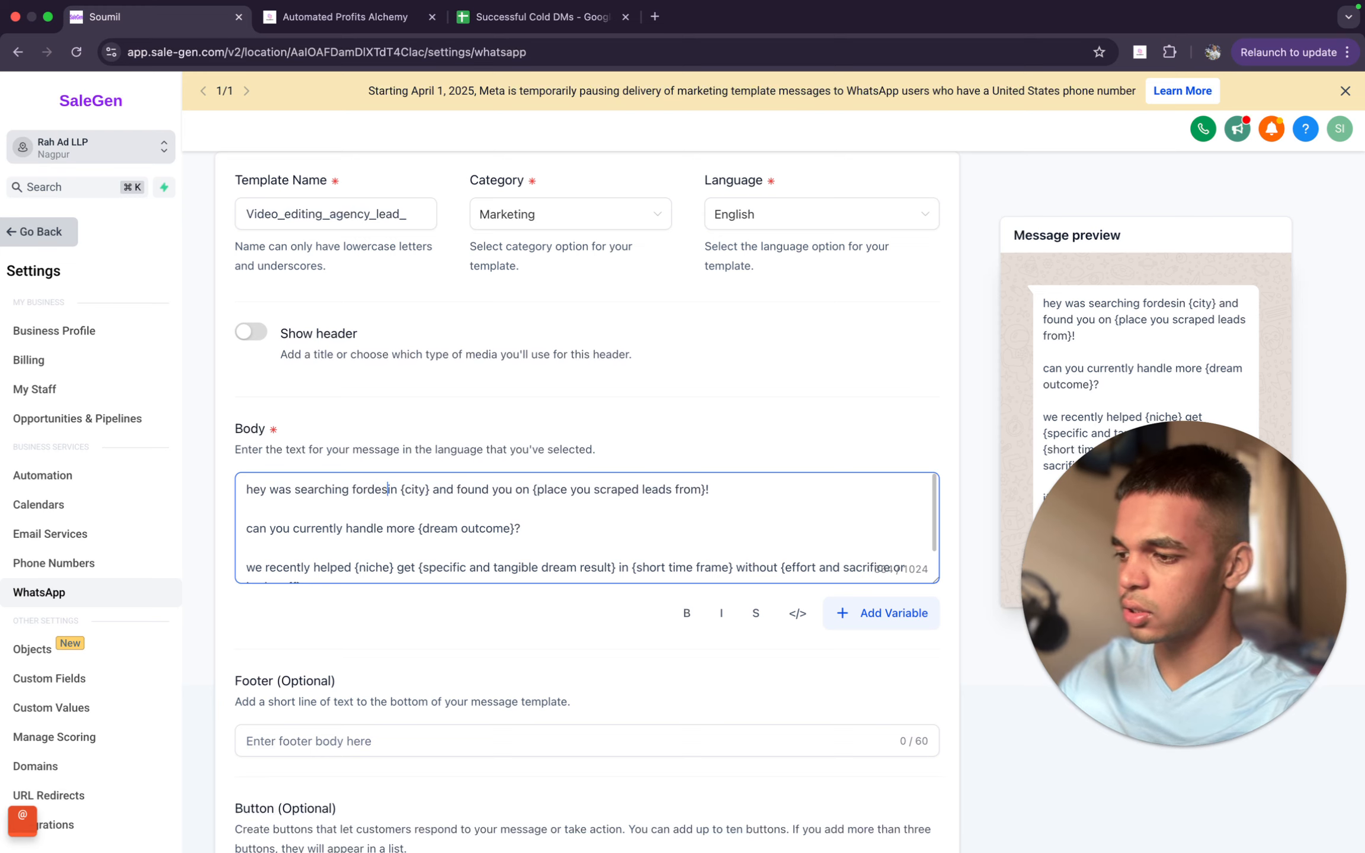
{"action": "key", "text": "BackSpace"}
{"action": "key", "text": "BackSpace"}
{"action": "key", "text": "BackSpace"}
{"action": "key", "text": "BackSpace"}
{"action": "key", "text": "BackSpace"}
{"action": "type", "text": "dentist"}
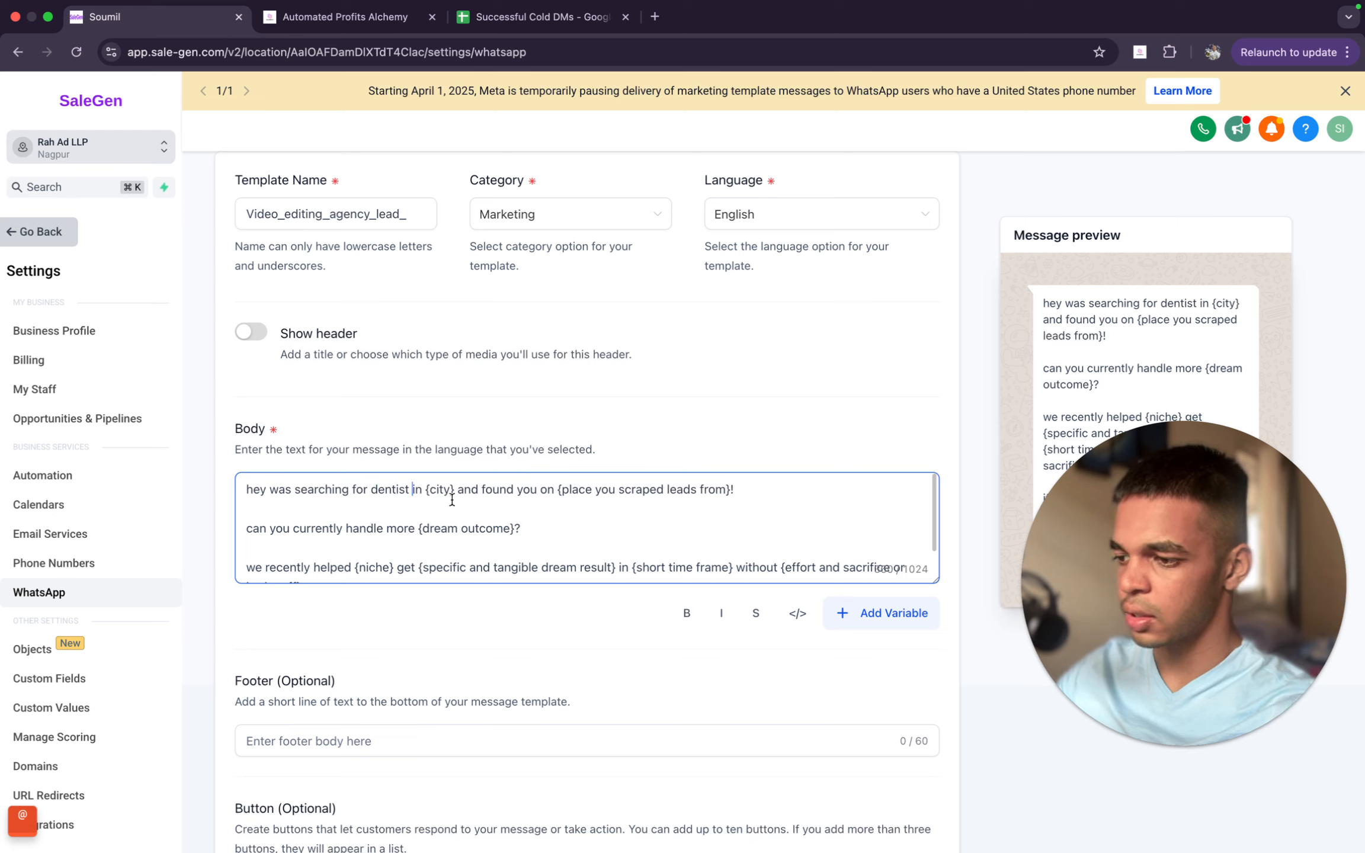
- Replace {city} with "New York" and {place you scraped leads from} with "Google" in the body's opening line
{"action": "left_click_drag", "start_coordinate": [455, 489], "coordinate": [424, 495]}
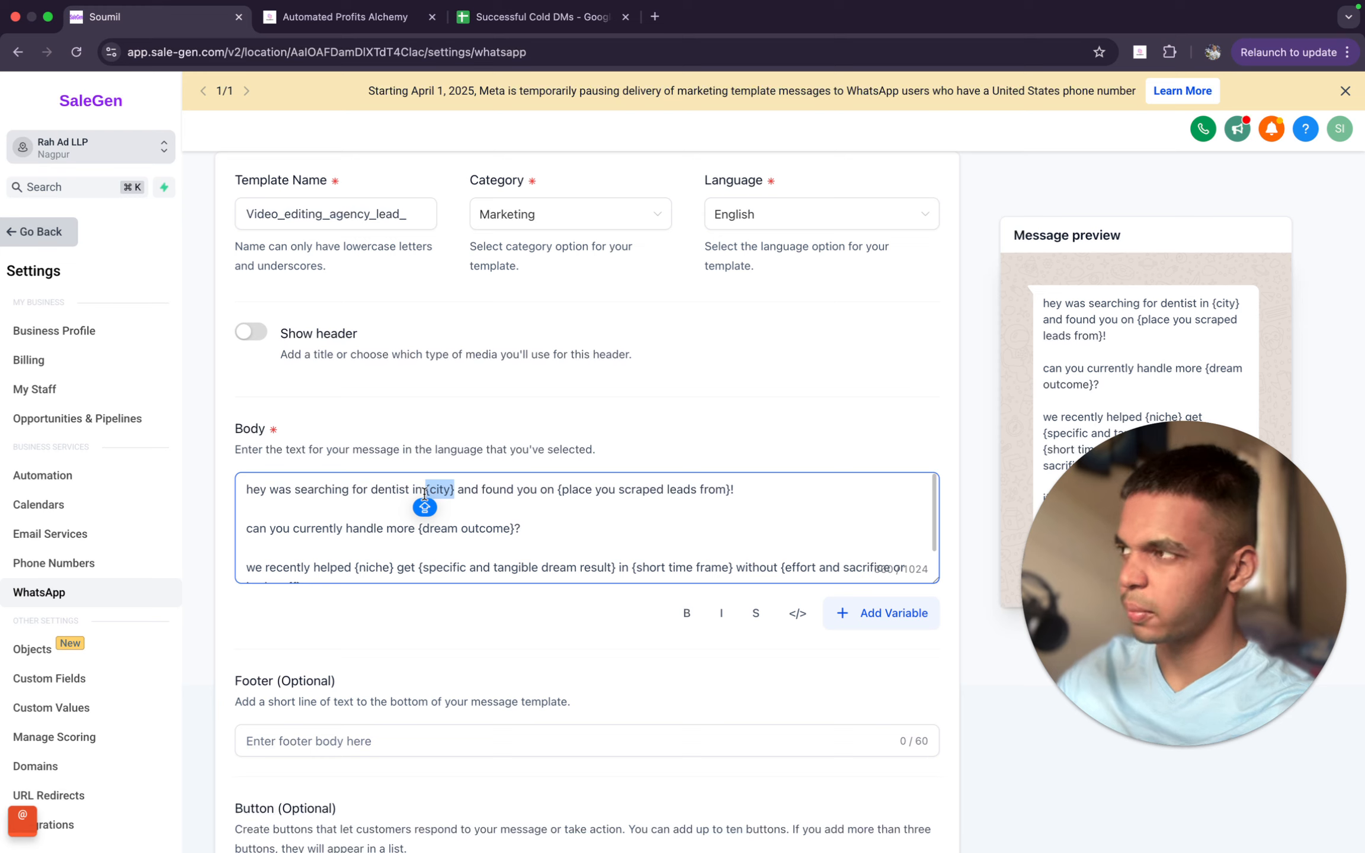
{"action": "type", "text": "New"}
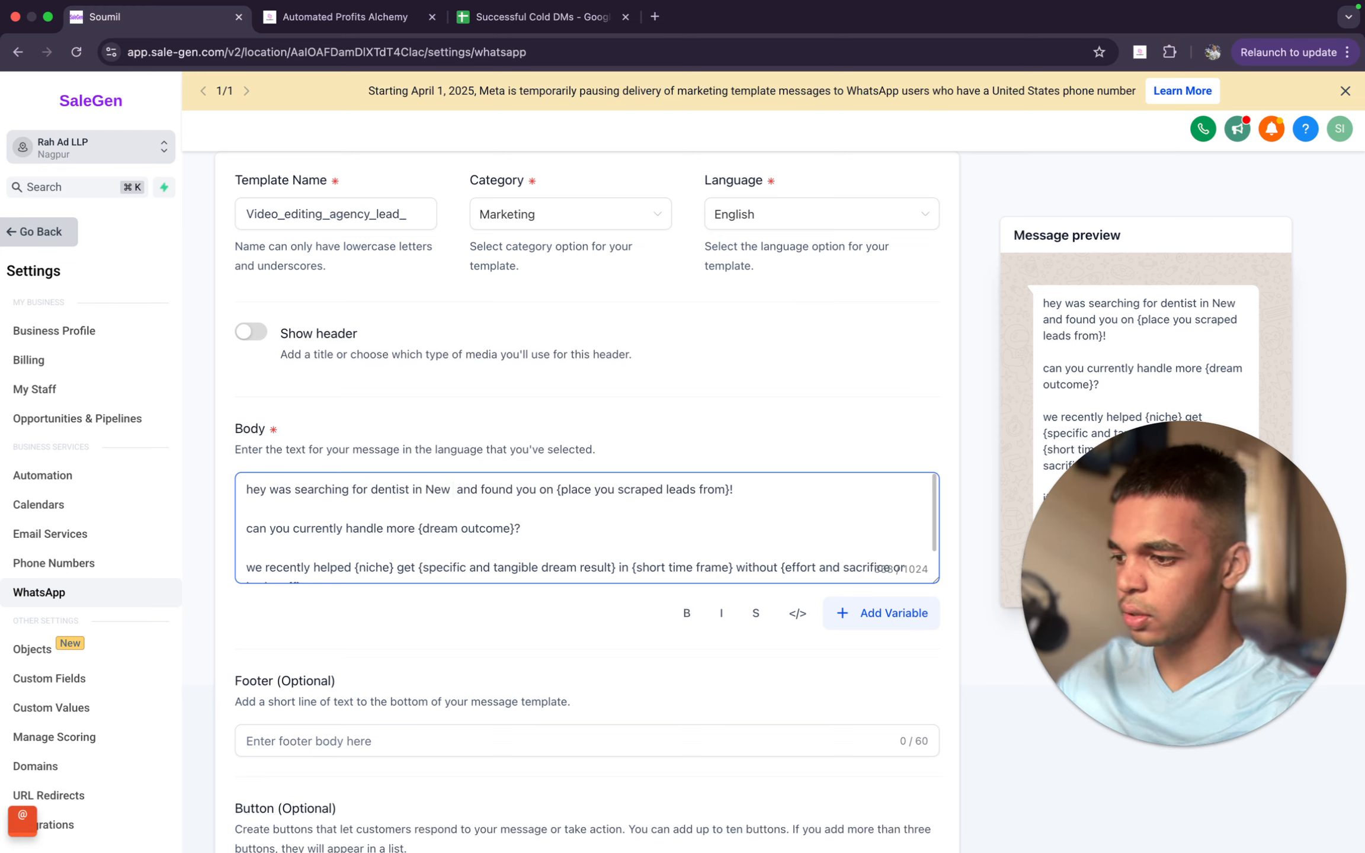
{"action": "type", "text": " York"}
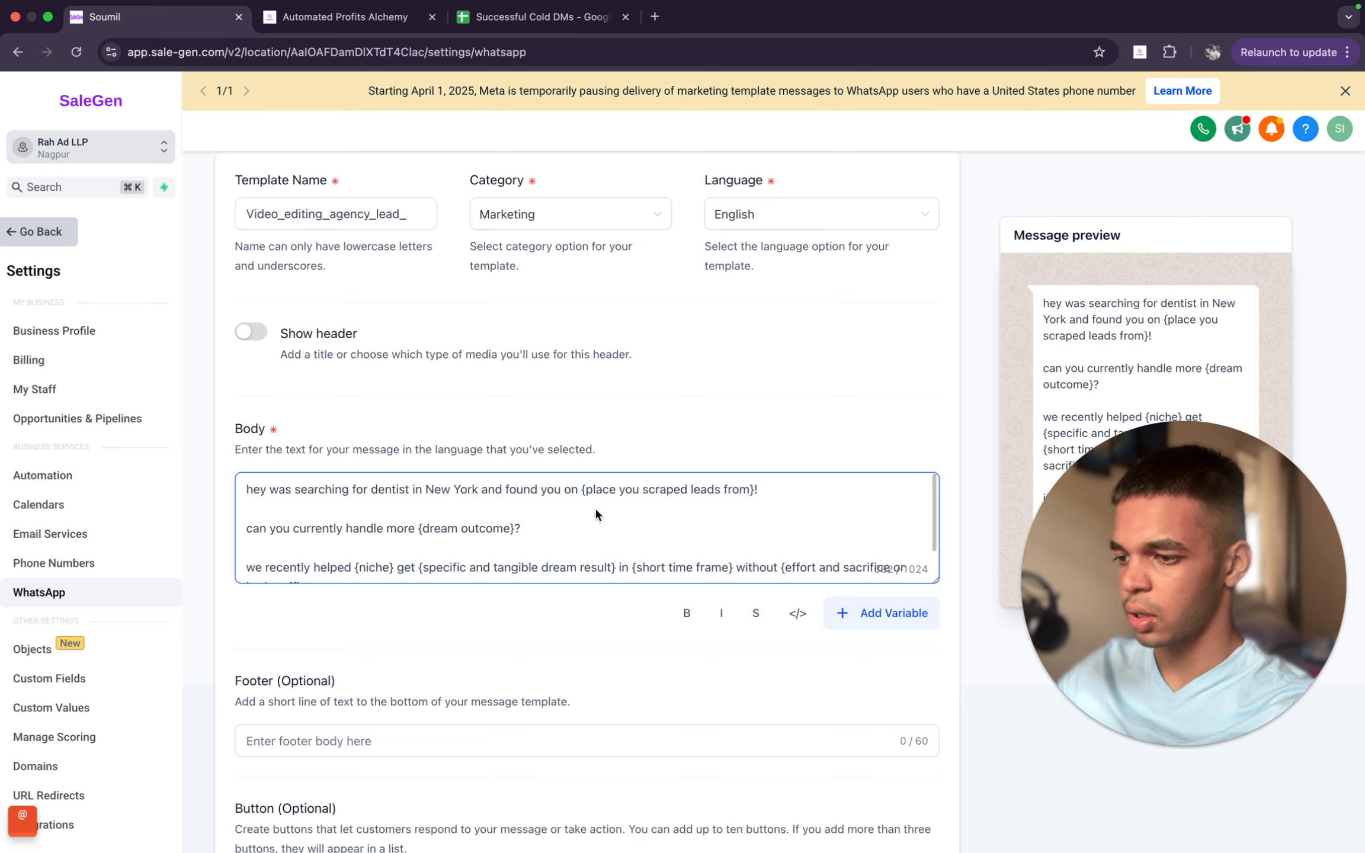
{"action": "left_click_drag", "start_coordinate": [575, 490], "coordinate": [661, 506]}
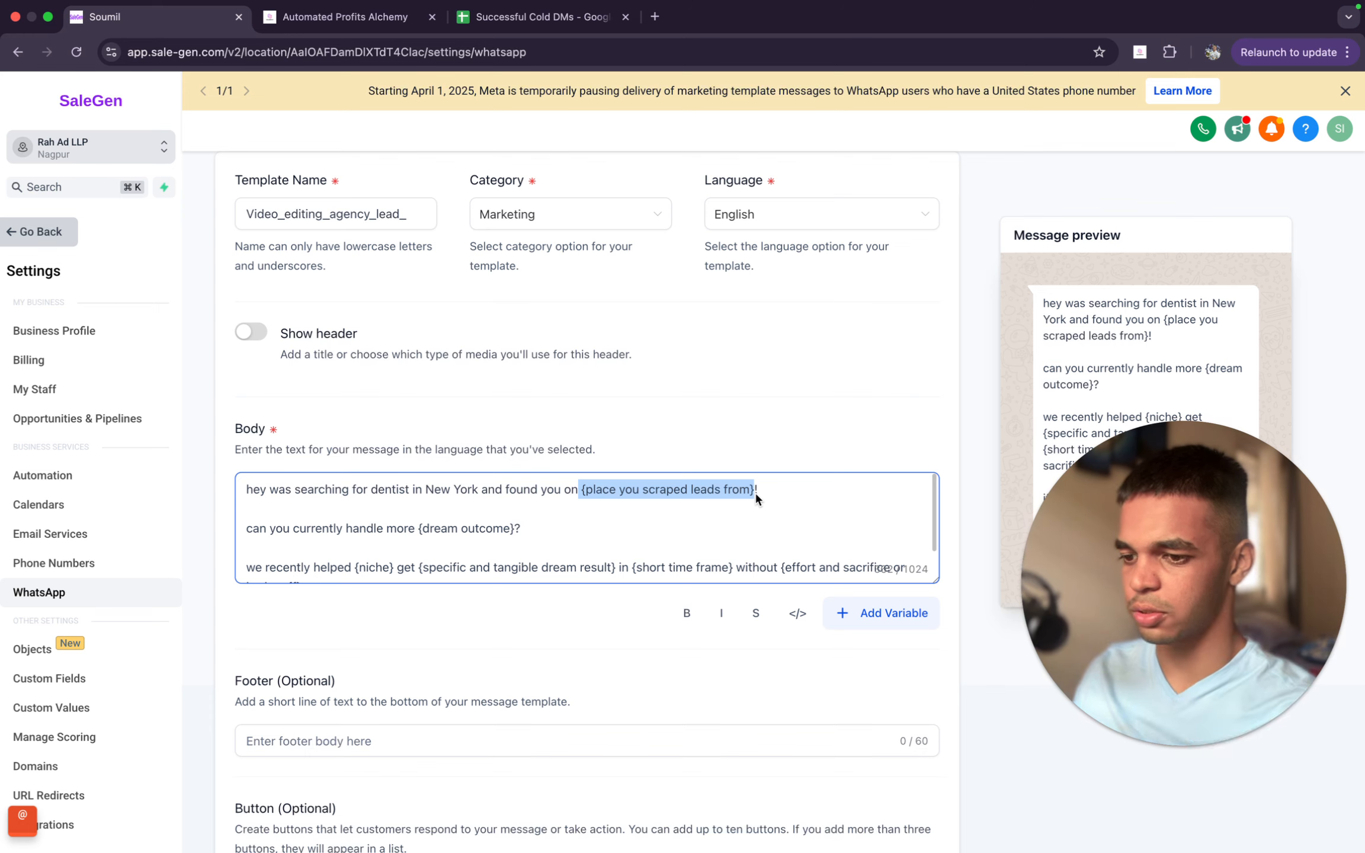
{"action": "type", "text": "Google"}
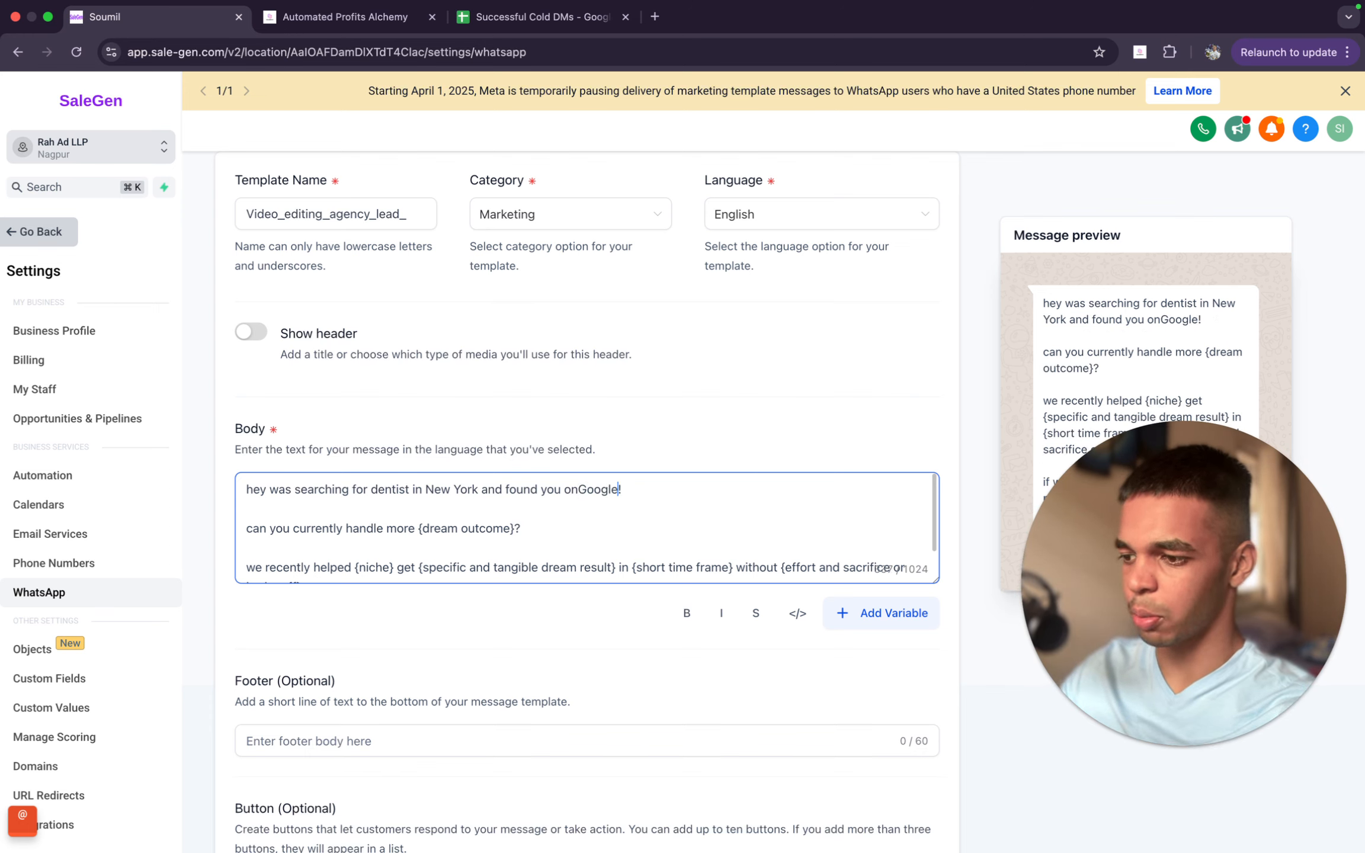
{"action": "left_click", "coordinate": [580, 490]}
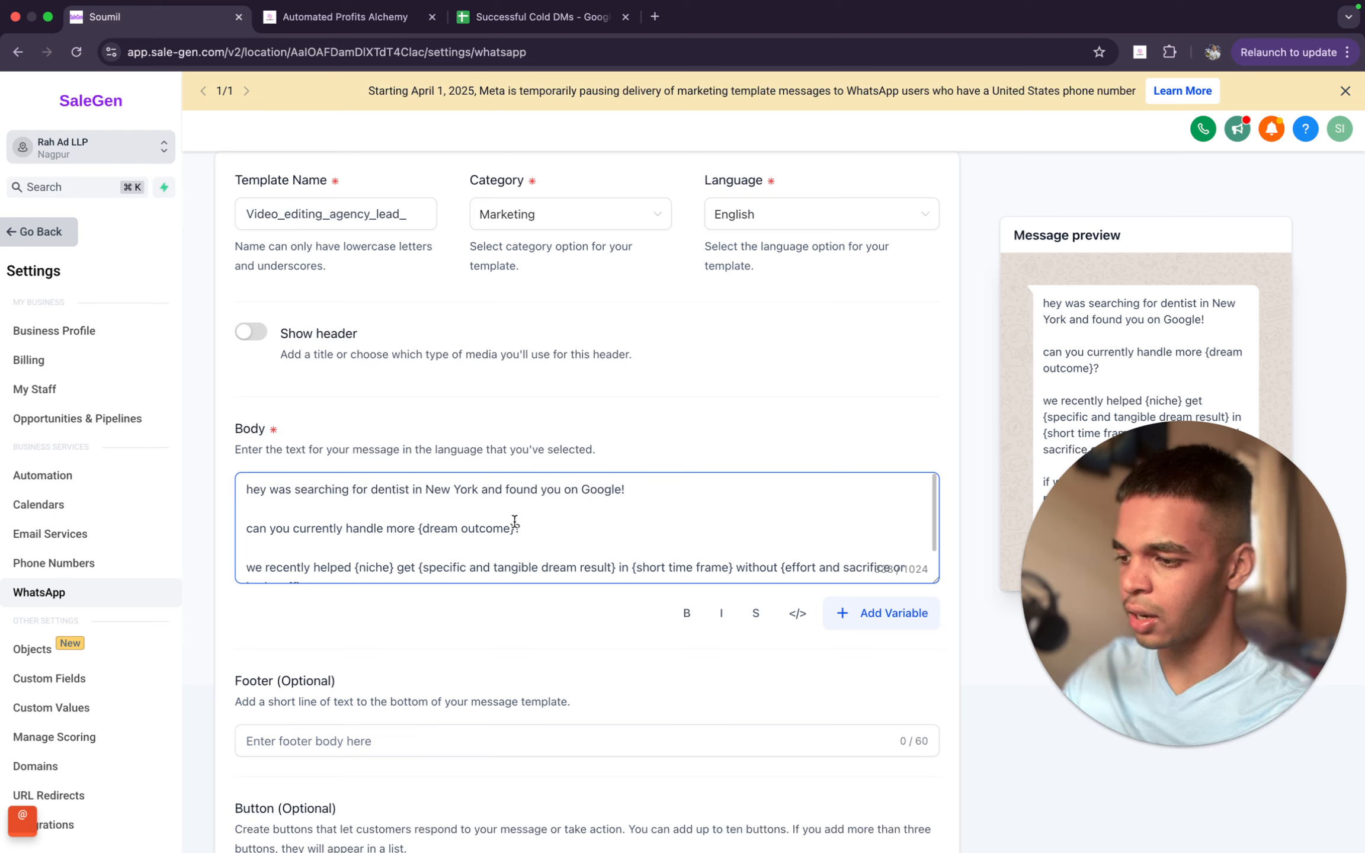
- Replace {dream outcome} with "patients" and the remaining {niche} placeholder with "a dentist" in the message body
{"action": "left_click_drag", "start_coordinate": [514, 528], "coordinate": [422, 531]}
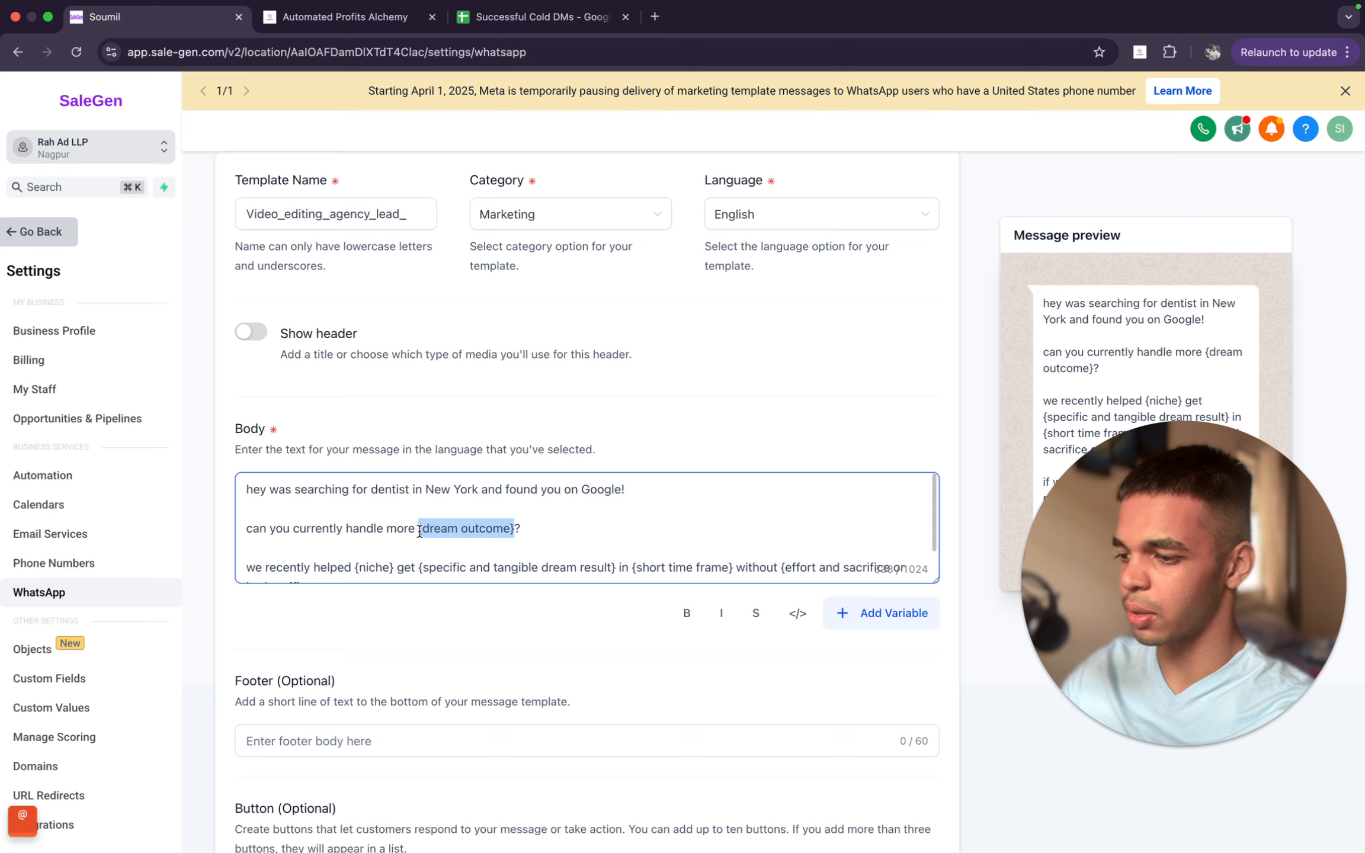
{"action": "type", "text": "patients"}
{"action": "scroll", "coordinate": [420, 531], "scroll_direction": "down", "scroll_amount": 2}
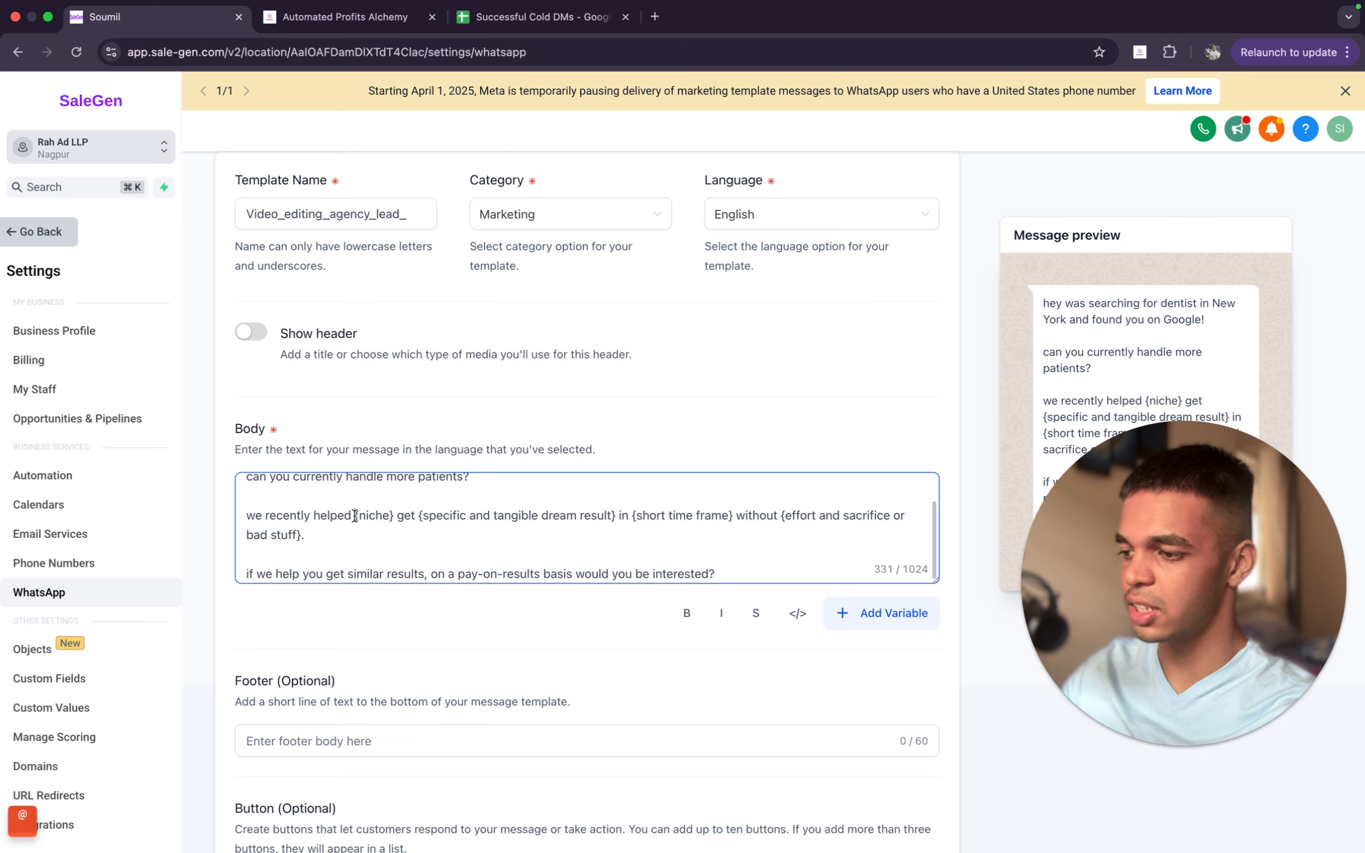
{"action": "left_click_drag", "start_coordinate": [355, 516], "coordinate": [390, 516]}
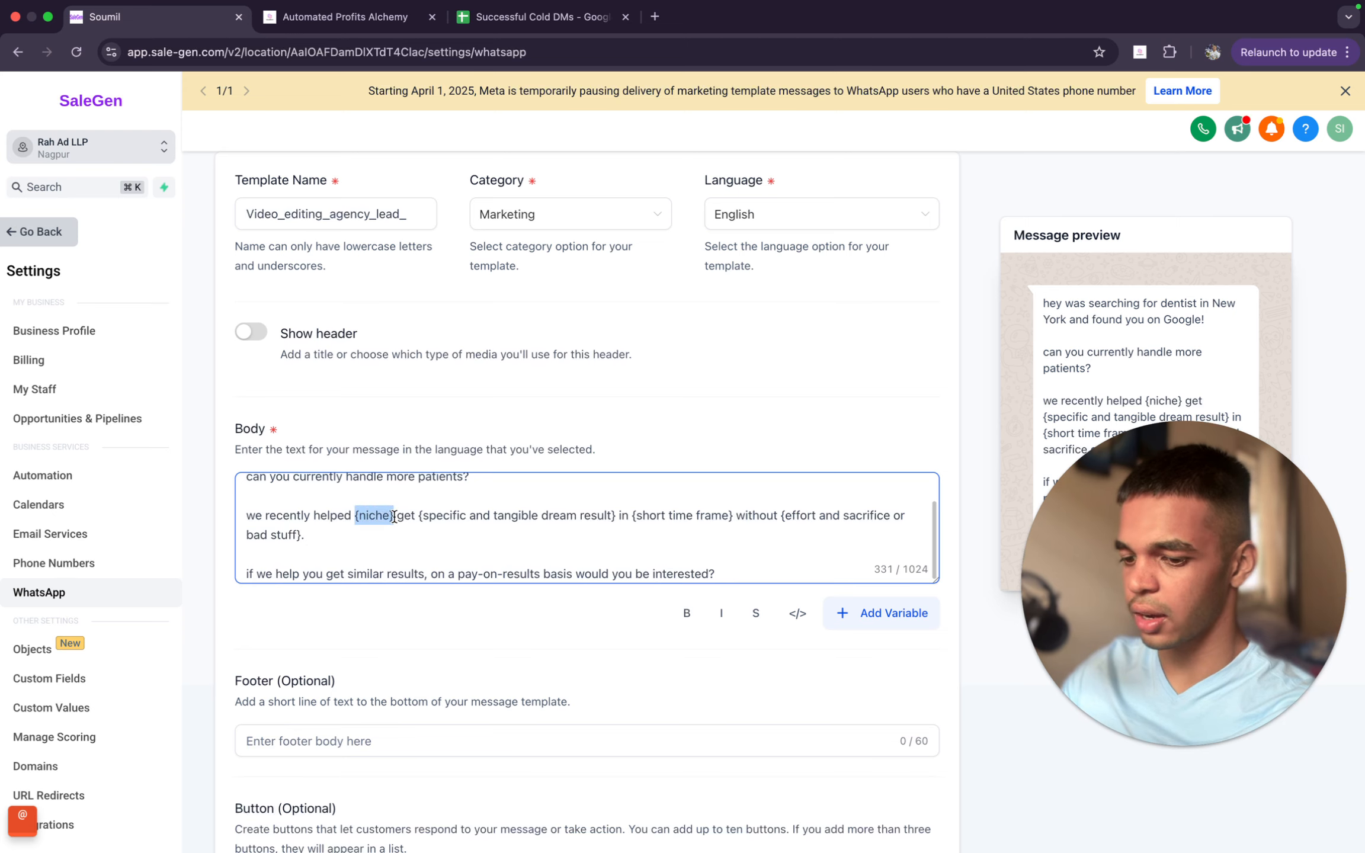
{"action": "type", "text": "a dentist"}
- Replace {specific and tangible dream result} with "13 new patients" in the message body
{"action": "left_click_drag", "start_coordinate": [427, 516], "coordinate": [625, 519]}
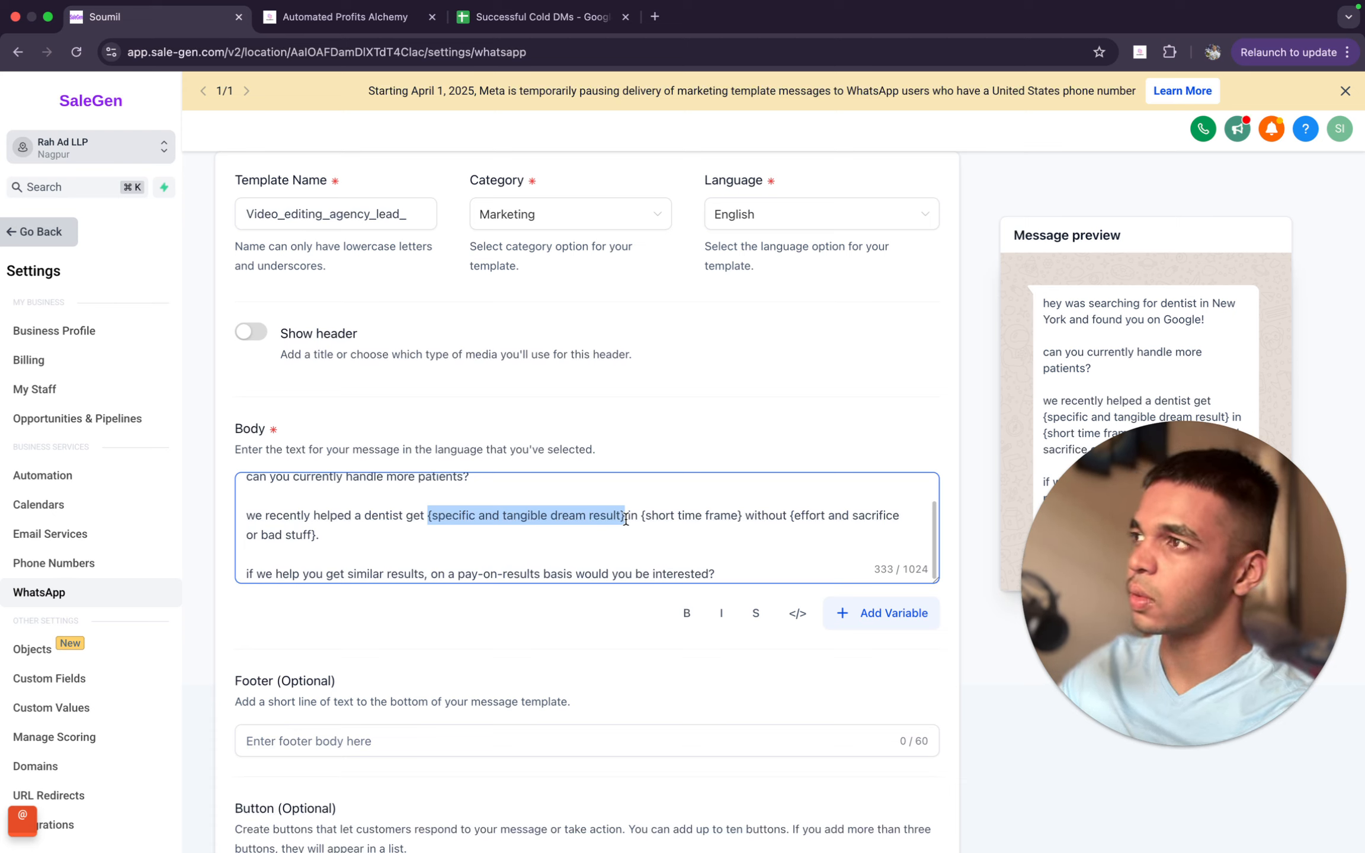
{"action": "type", "text": "13 new "}
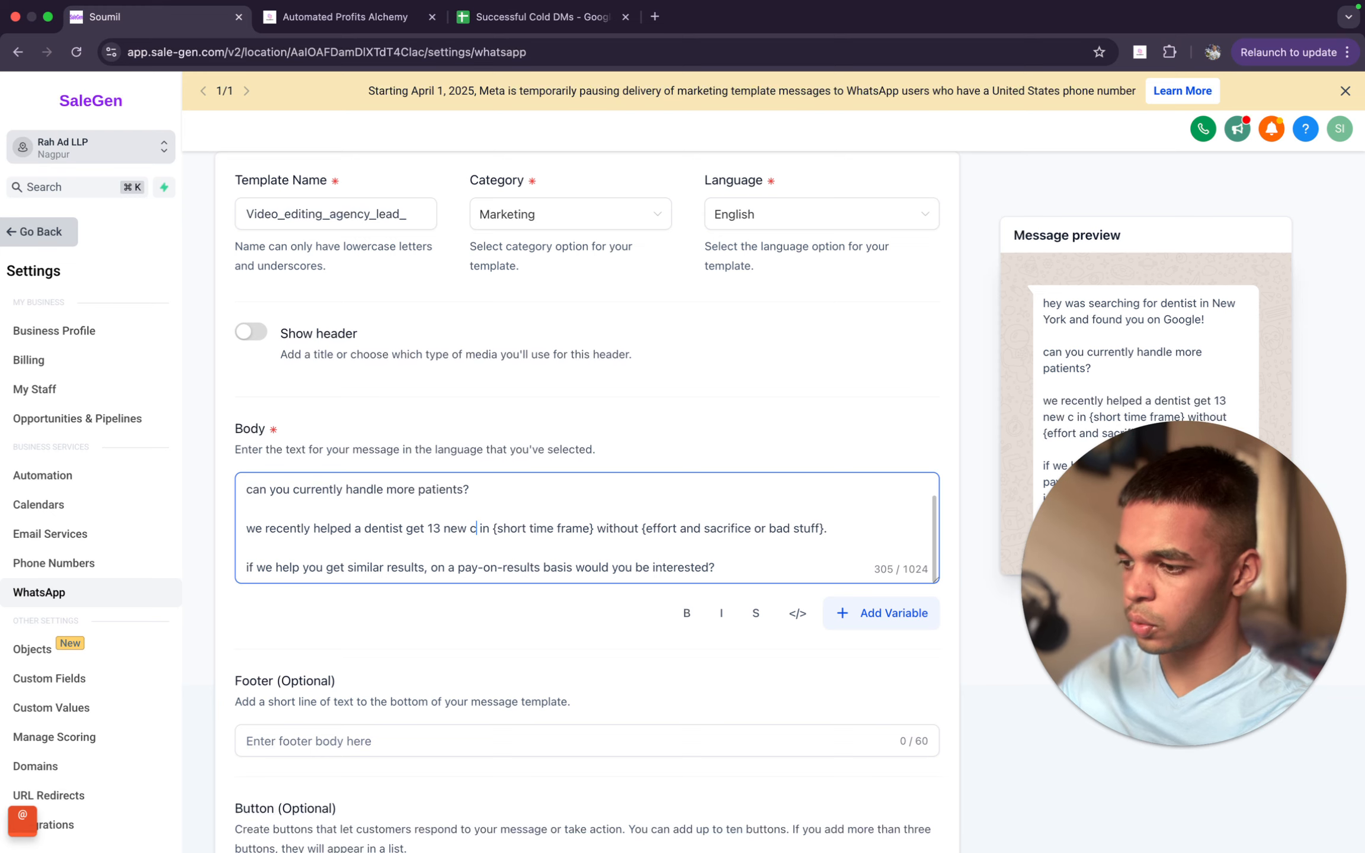
{"action": "type", "text": "pai"}
{"action": "key", "text": "BackSpace"}
{"action": "type", "text": "tients"}
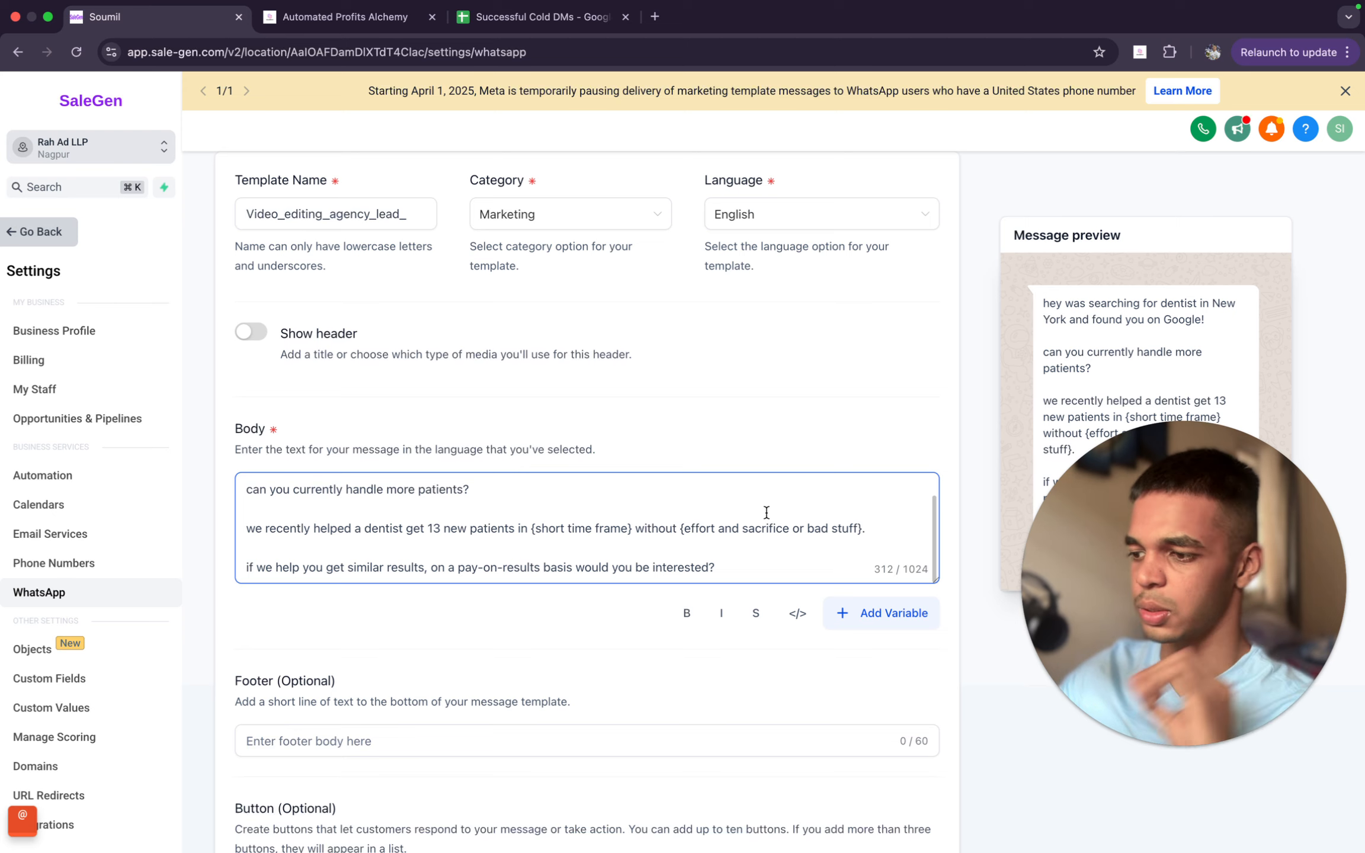
- Replace {short time frame} with "just 9 days" and {effort and sacrifice or bad stuff} with "ads" in the message body
{"action": "left_click_drag", "start_coordinate": [631, 528], "coordinate": [534, 526]}
{"action": "type", "text": "just "}
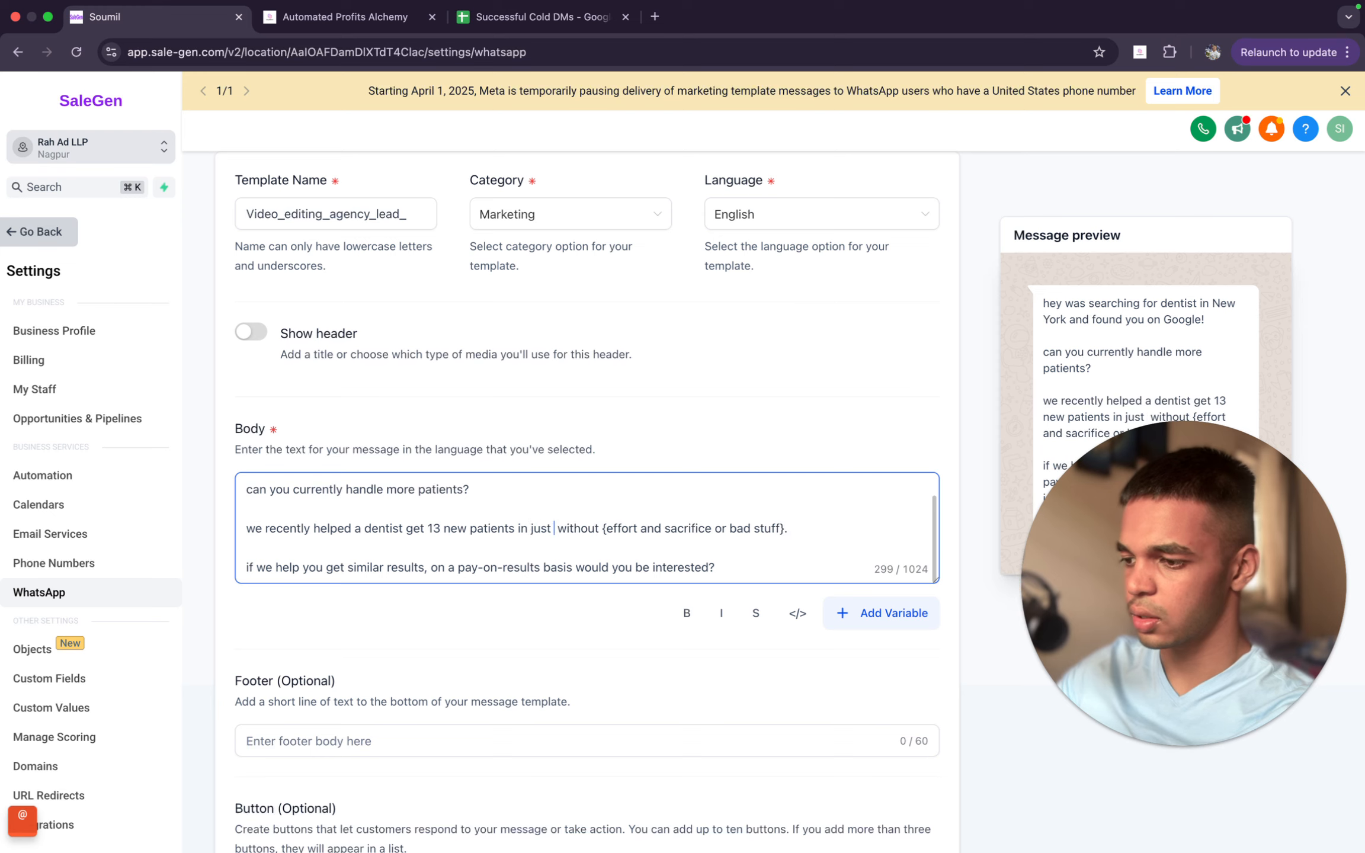
{"action": "type", "text": "9 days"}
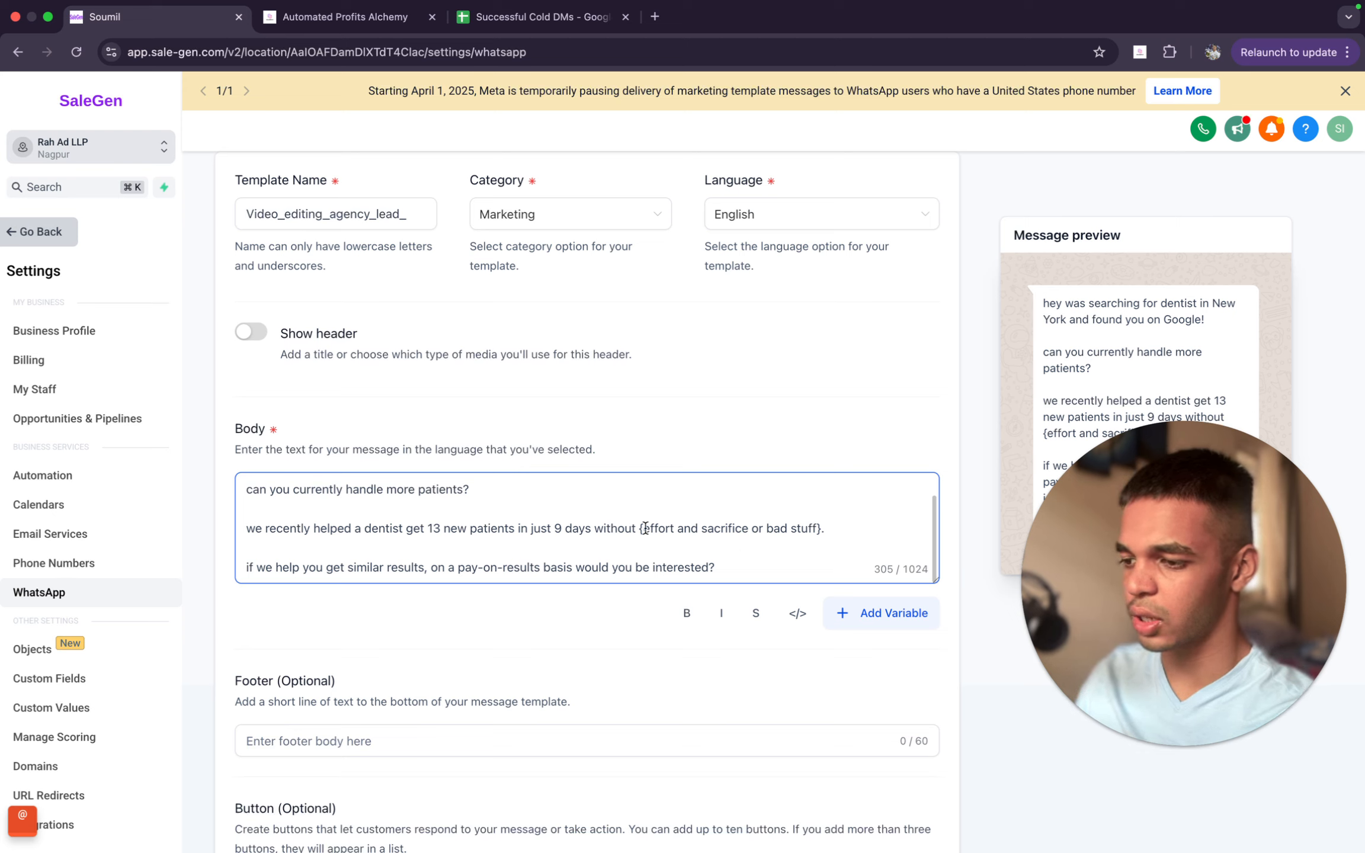
{"action": "left_click_drag", "start_coordinate": [638, 528], "coordinate": [819, 528]}
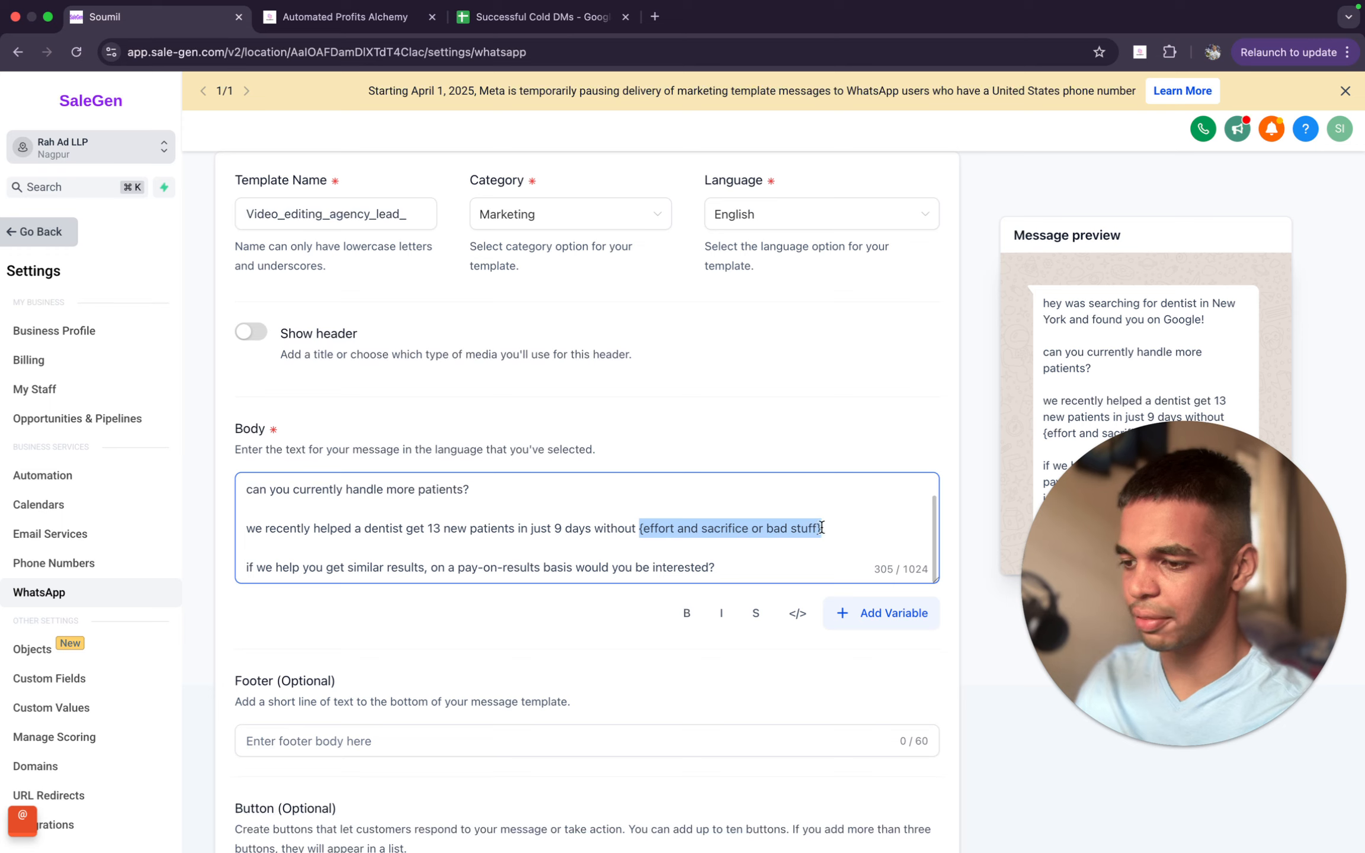
{"action": "key", "text": "BackSpace"}
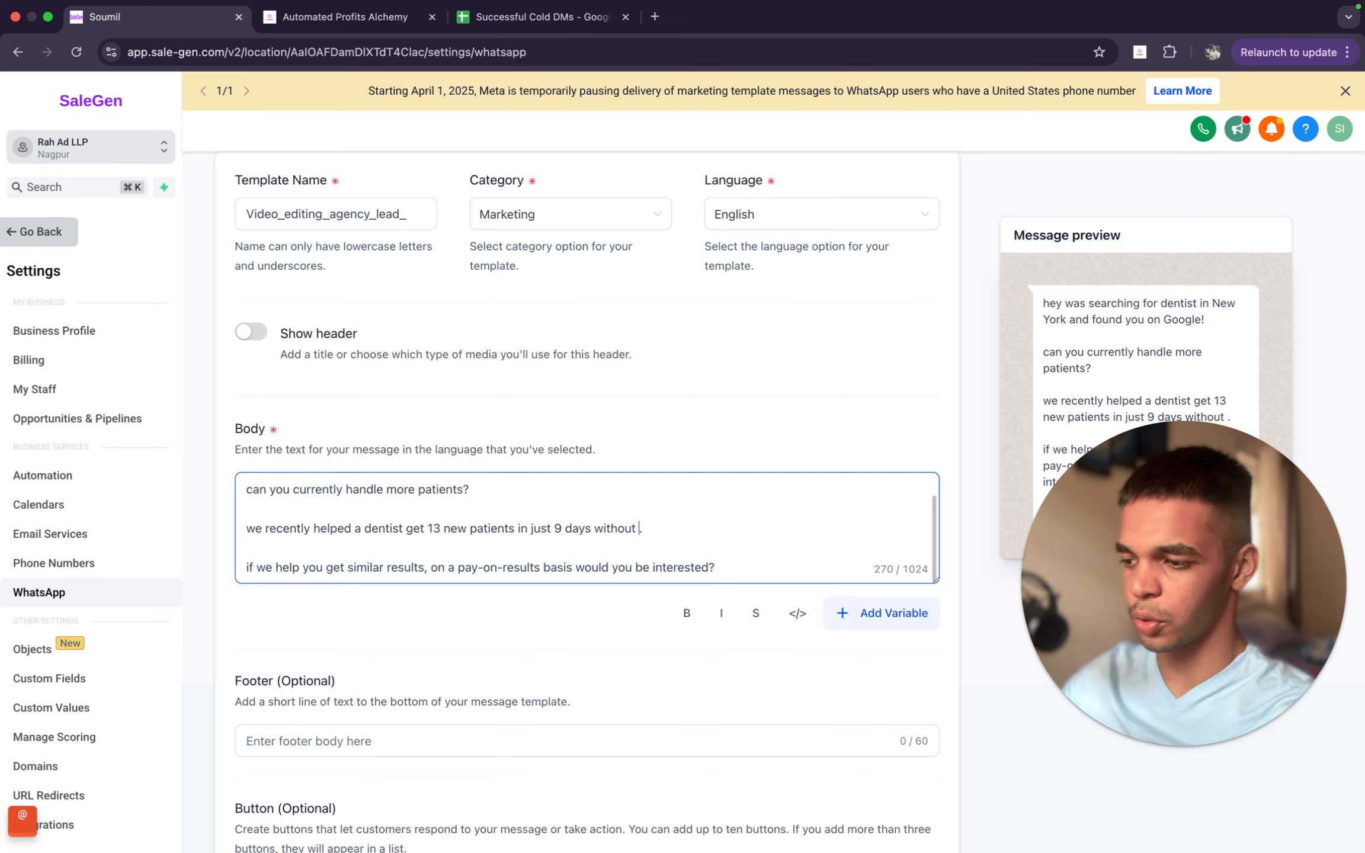
{"action": "type", "text": "ads"}
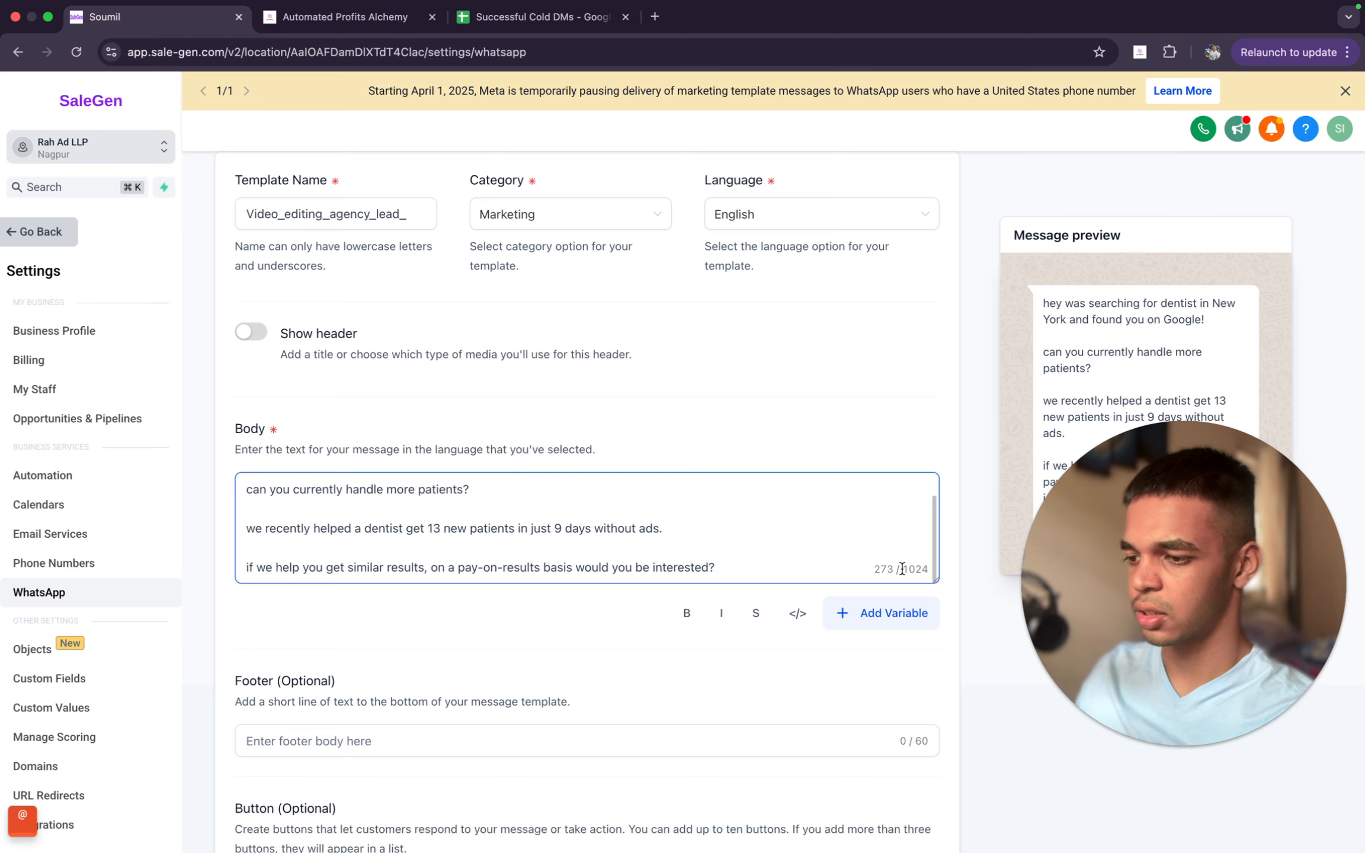
- Review the completed message body, and read the guide's instructions on adding personalisation variables in the Automated Profits Alchemy community post
{"action": "scroll", "coordinate": [699, 544], "scroll_direction": "down", "scroll_amount": 2}
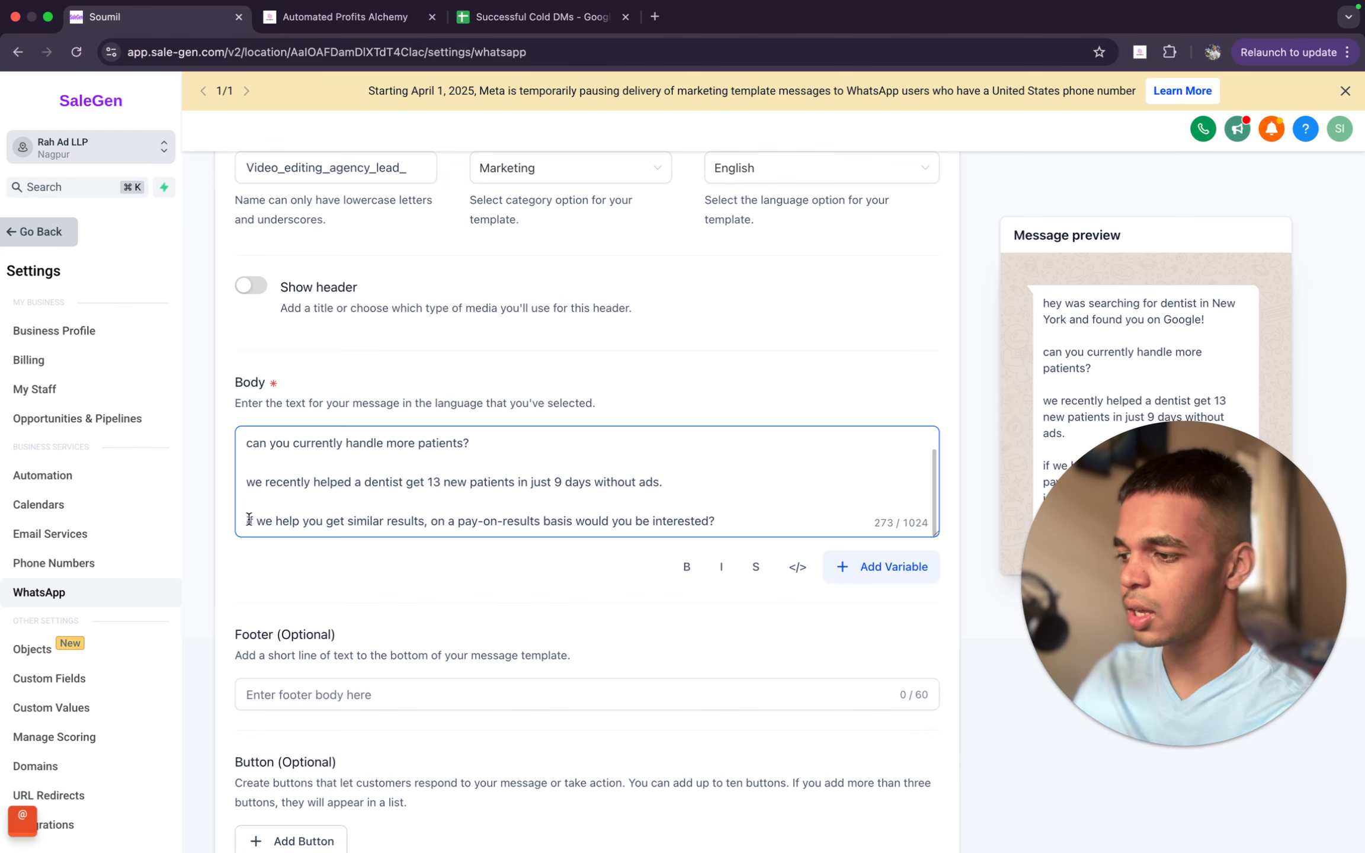
{"action": "scroll", "coordinate": [810, 524], "scroll_direction": "up", "scroll_amount": 3}
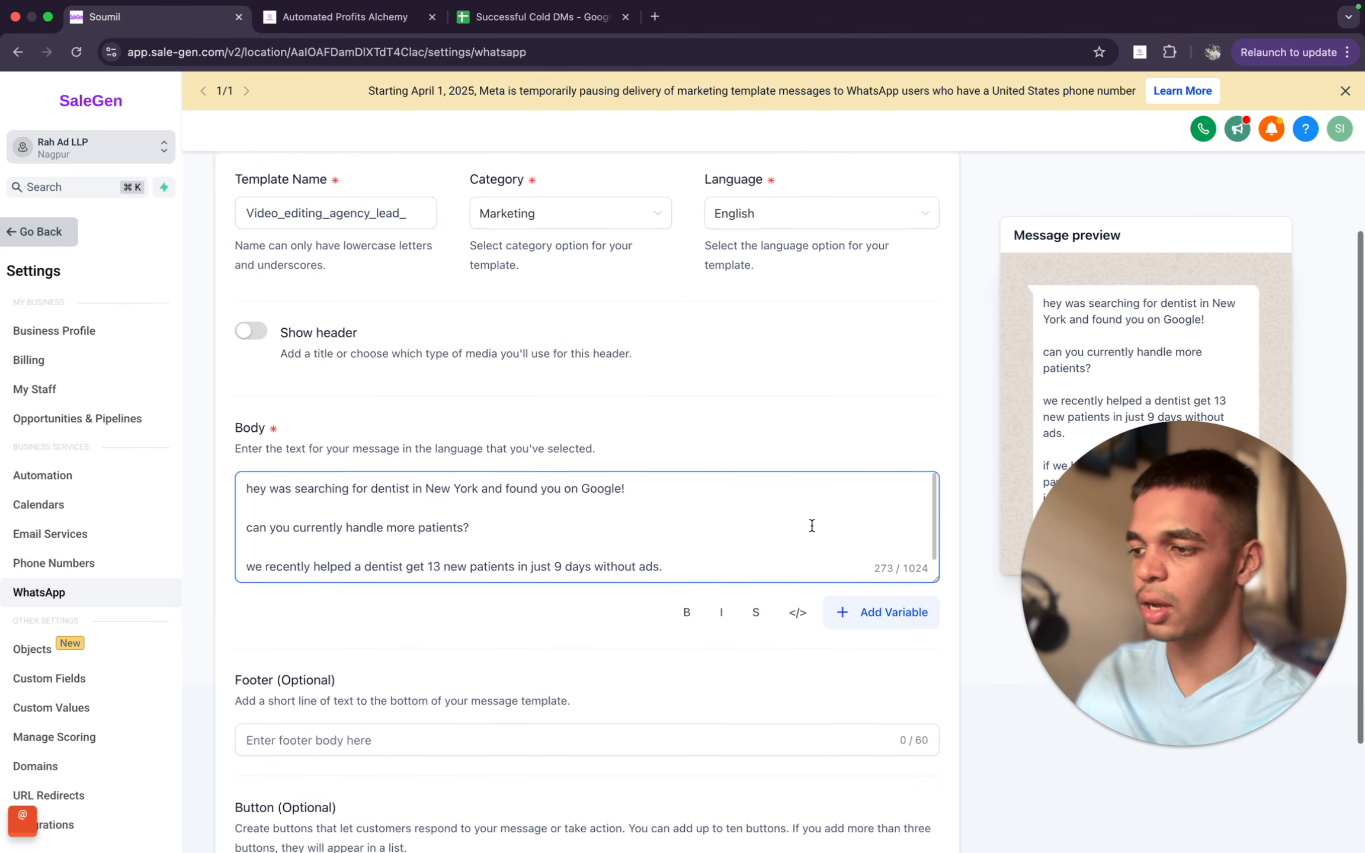
{"action": "scroll", "coordinate": [811, 525], "scroll_direction": "down", "scroll_amount": 2}
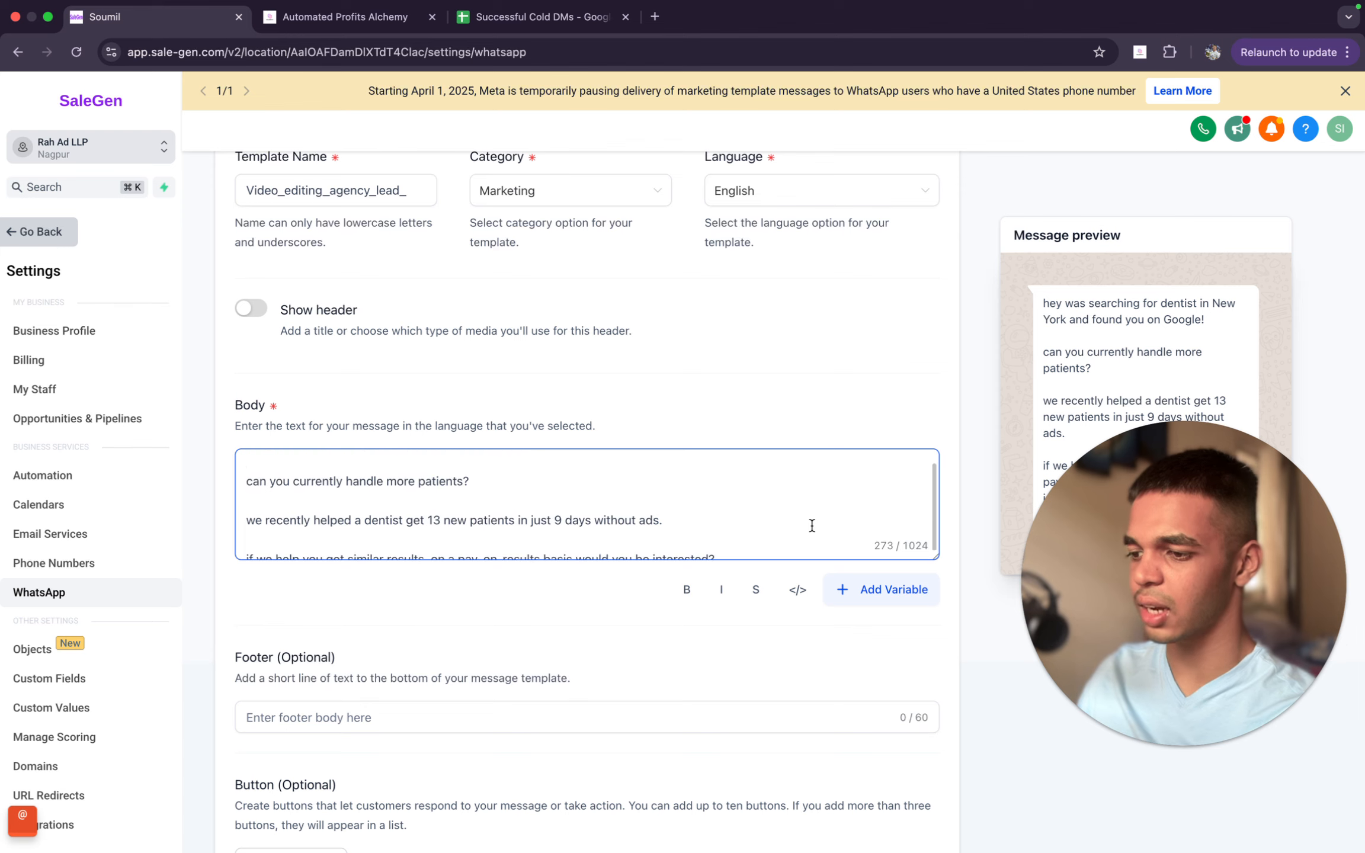
{"action": "scroll", "coordinate": [811, 525], "scroll_direction": "up", "scroll_amount": 2}
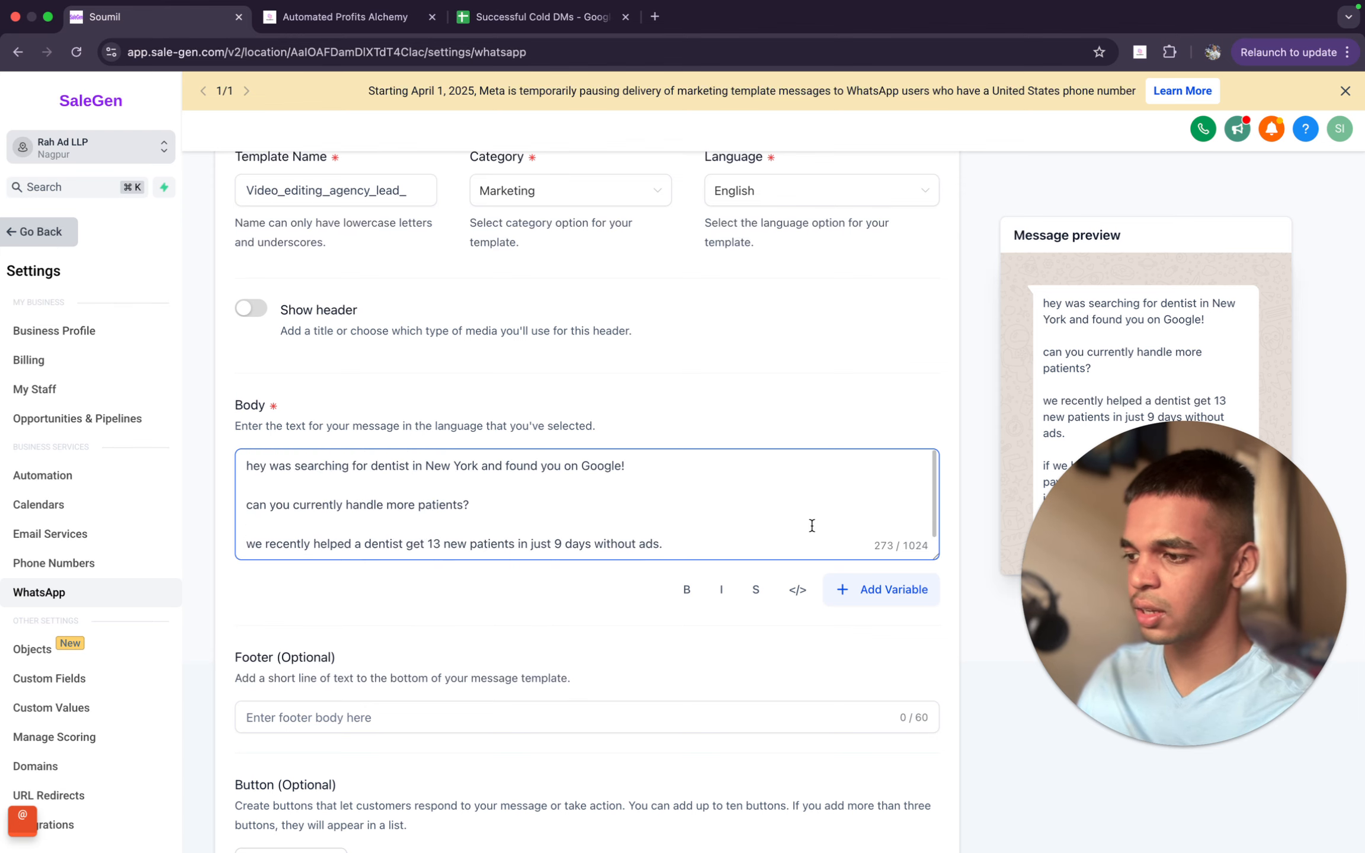
{"action": "scroll", "coordinate": [811, 526], "scroll_direction": "up", "scroll_amount": 1}
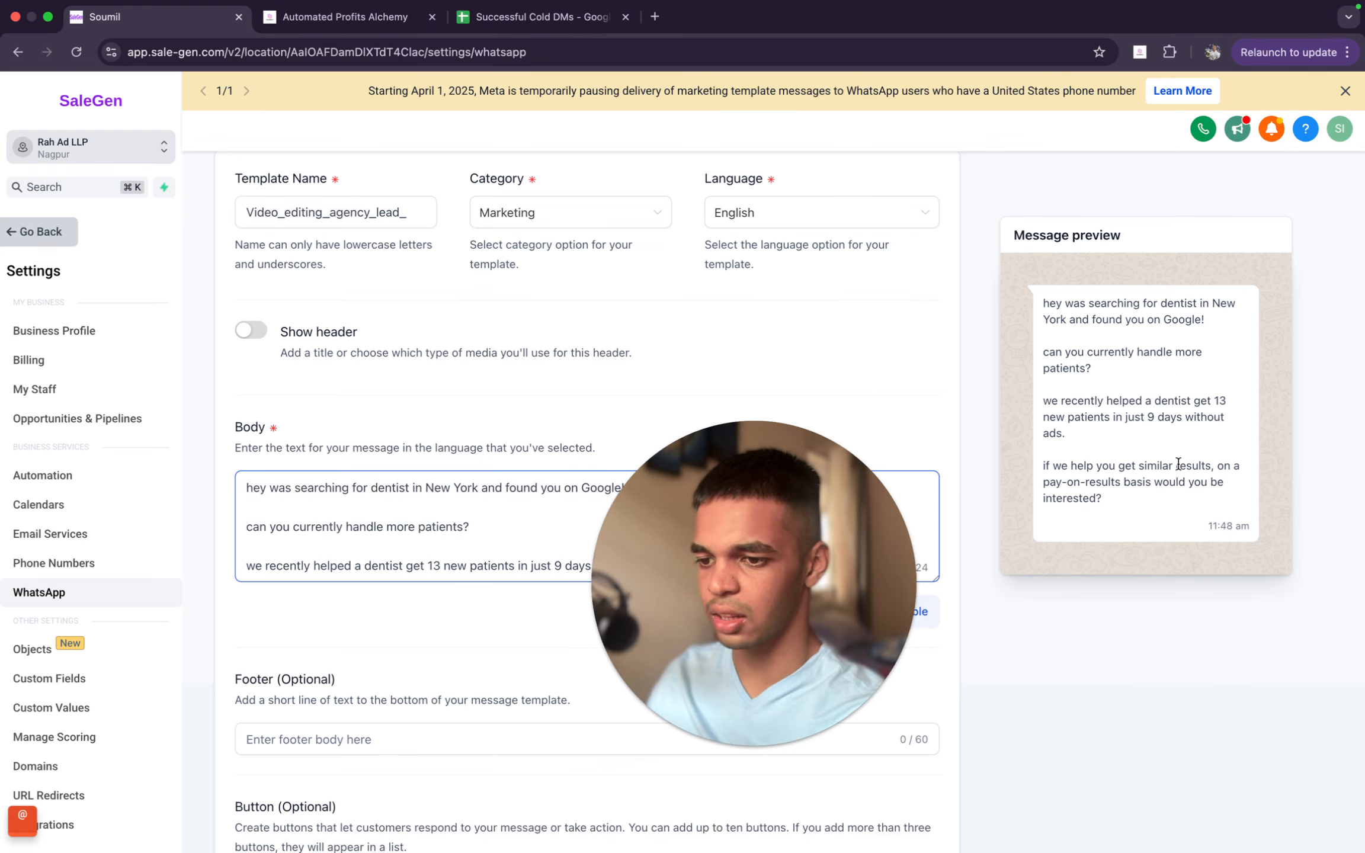
{"action": "left_click", "coordinate": [344, 17]}
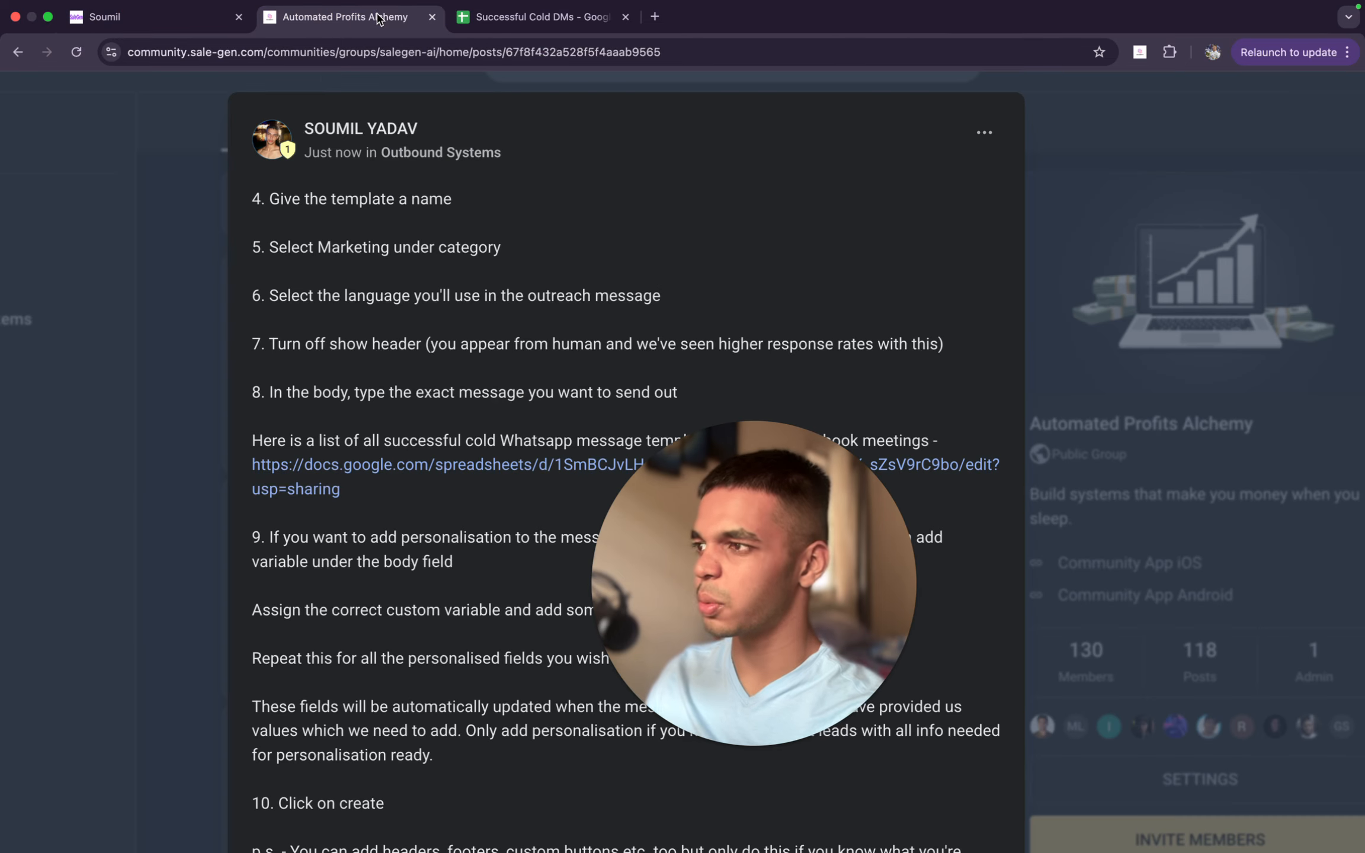
{"action": "left_click_drag", "start_coordinate": [770, 527], "coordinate": [1135, 384]}
{"action": "left_click", "coordinate": [795, 387]}
{"action": "scroll", "coordinate": [796, 389], "scroll_direction": "down", "scroll_amount": 3}
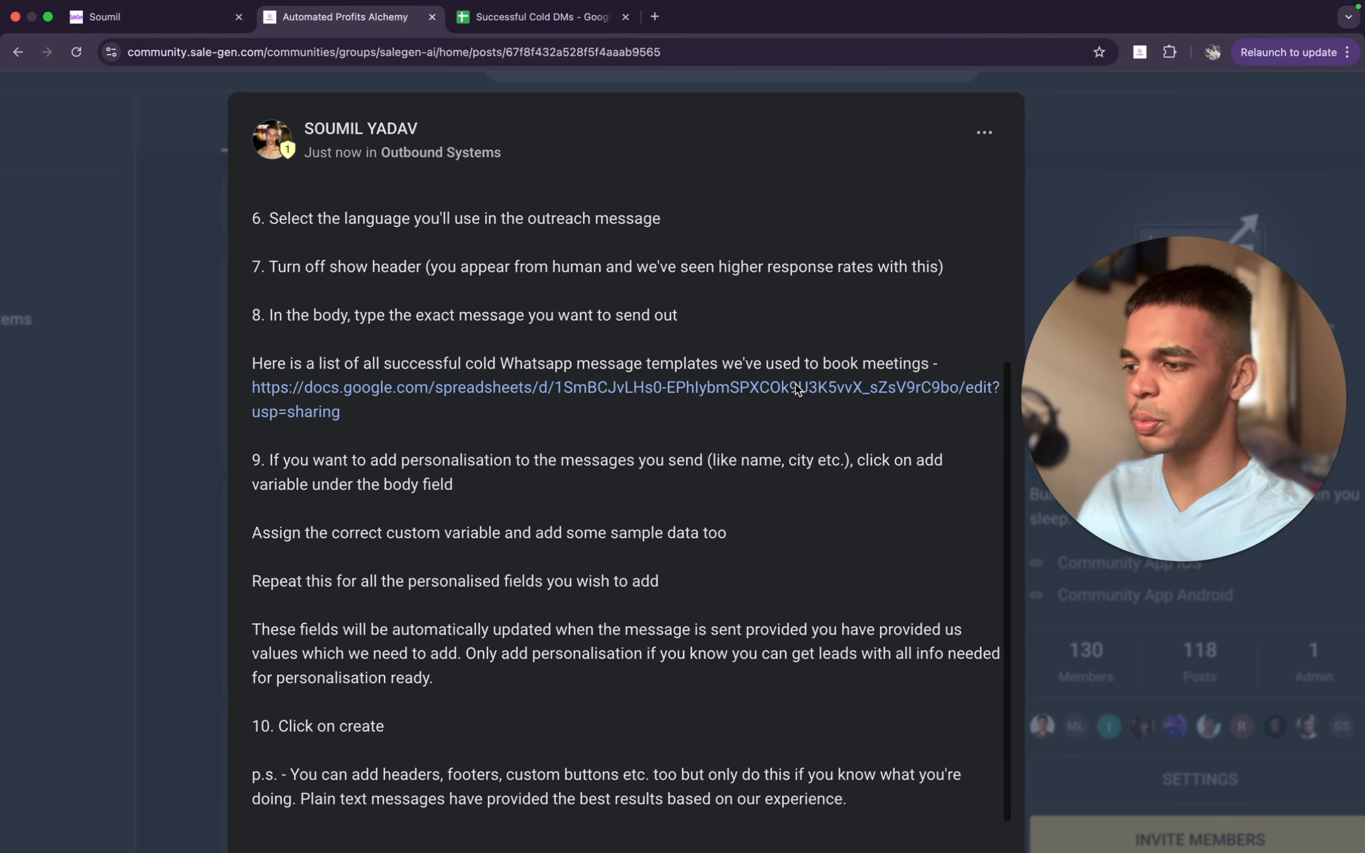
{"action": "scroll", "coordinate": [652, 403], "scroll_direction": "down", "scroll_amount": 2}
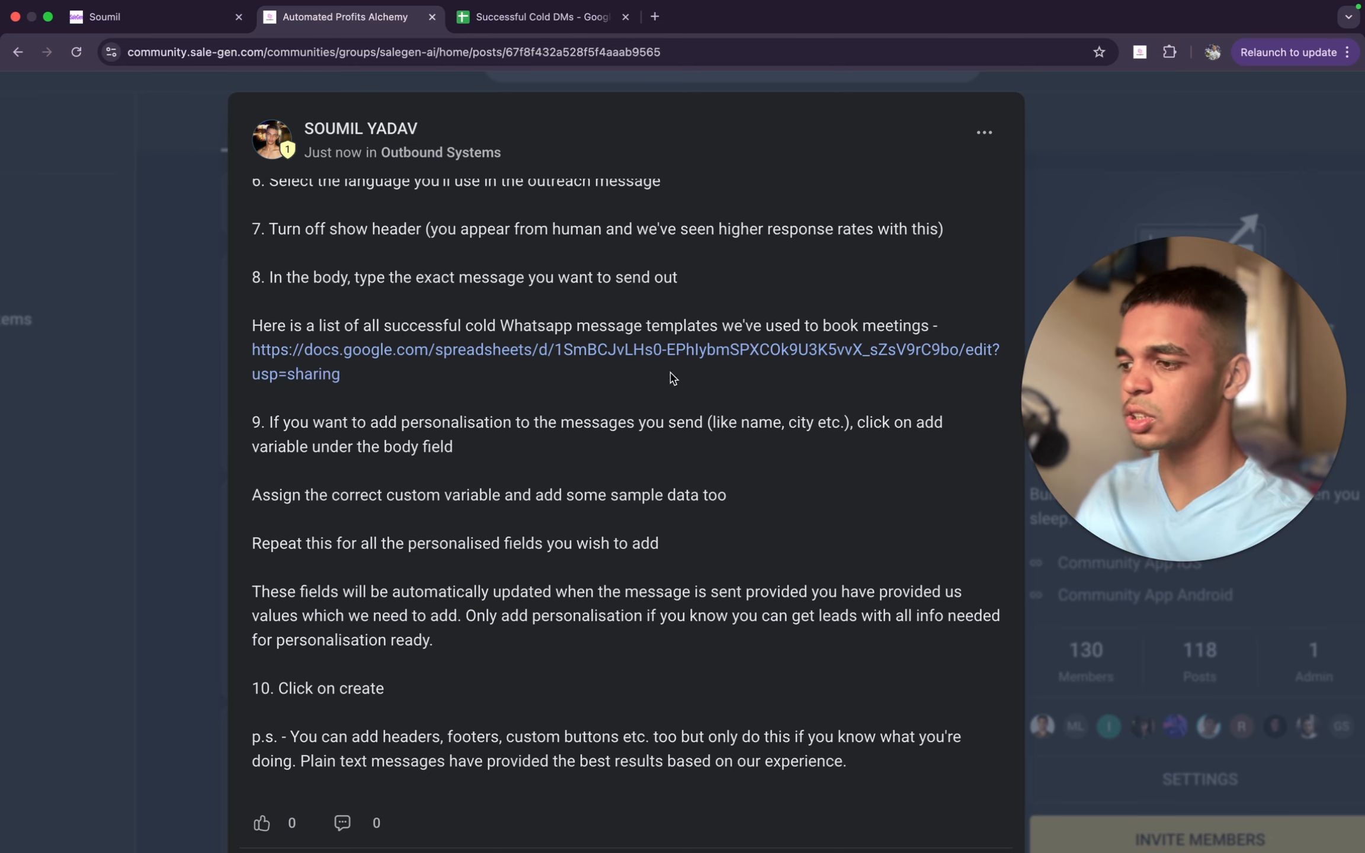
- Back in the SaleGen template, try "London" in place of "New York" in the body's opening line, and clear the city name
{"action": "left_click", "coordinate": [154, 16]}
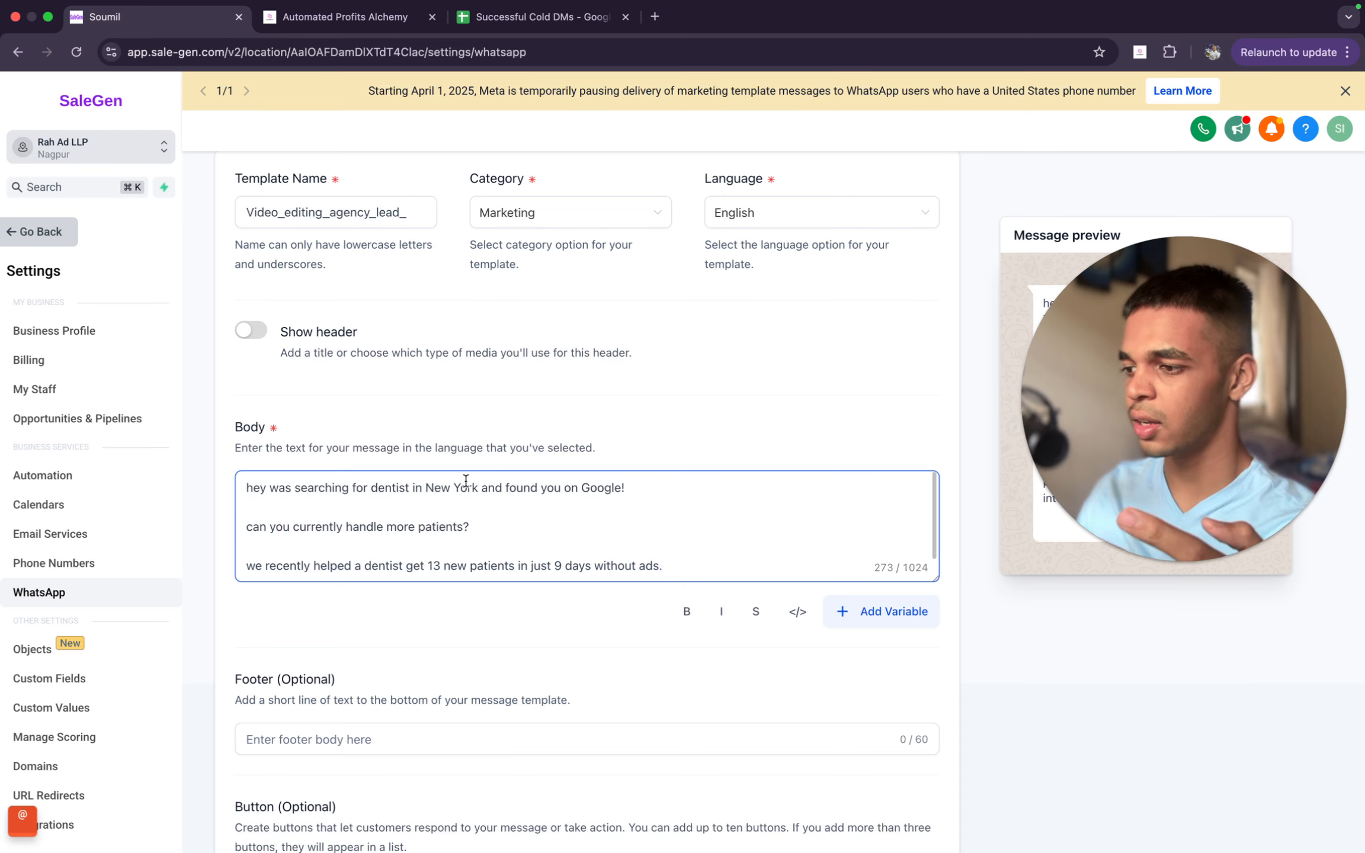
{"action": "left_click_drag", "start_coordinate": [479, 487], "coordinate": [424, 487]}
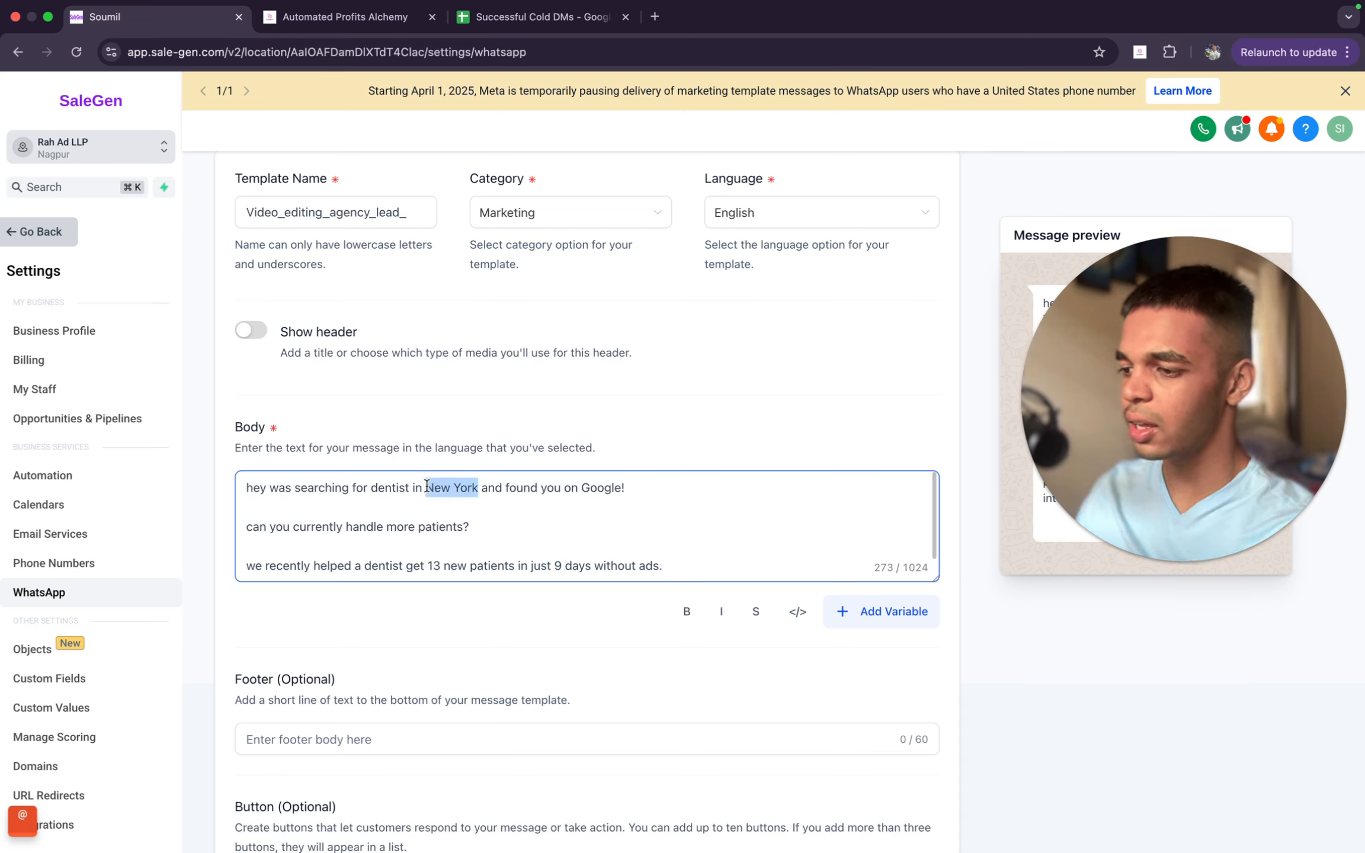
{"action": "key", "text": "BackSpace"}
{"action": "type", "text": "Lon"}
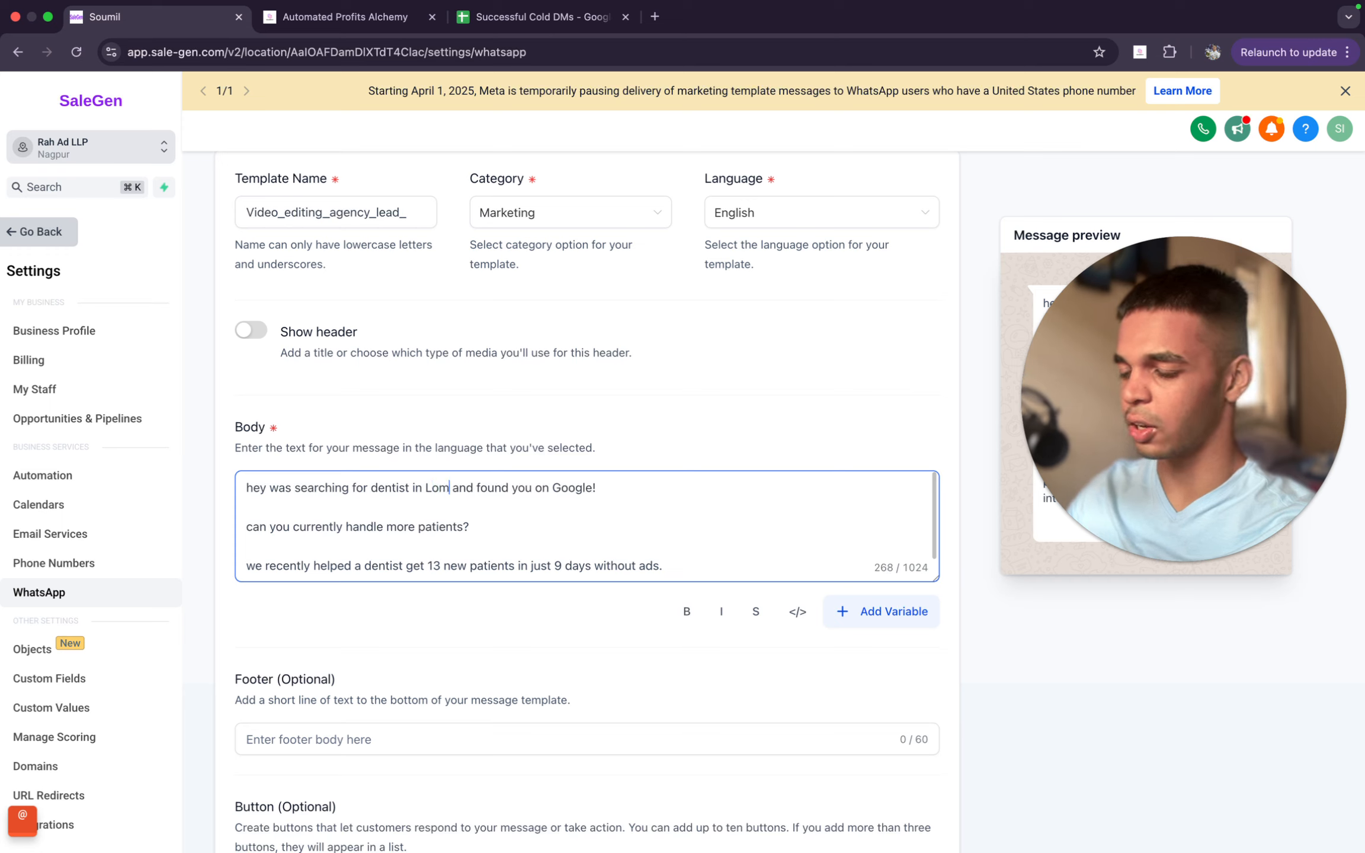
{"action": "type", "text": "don\\\\"}
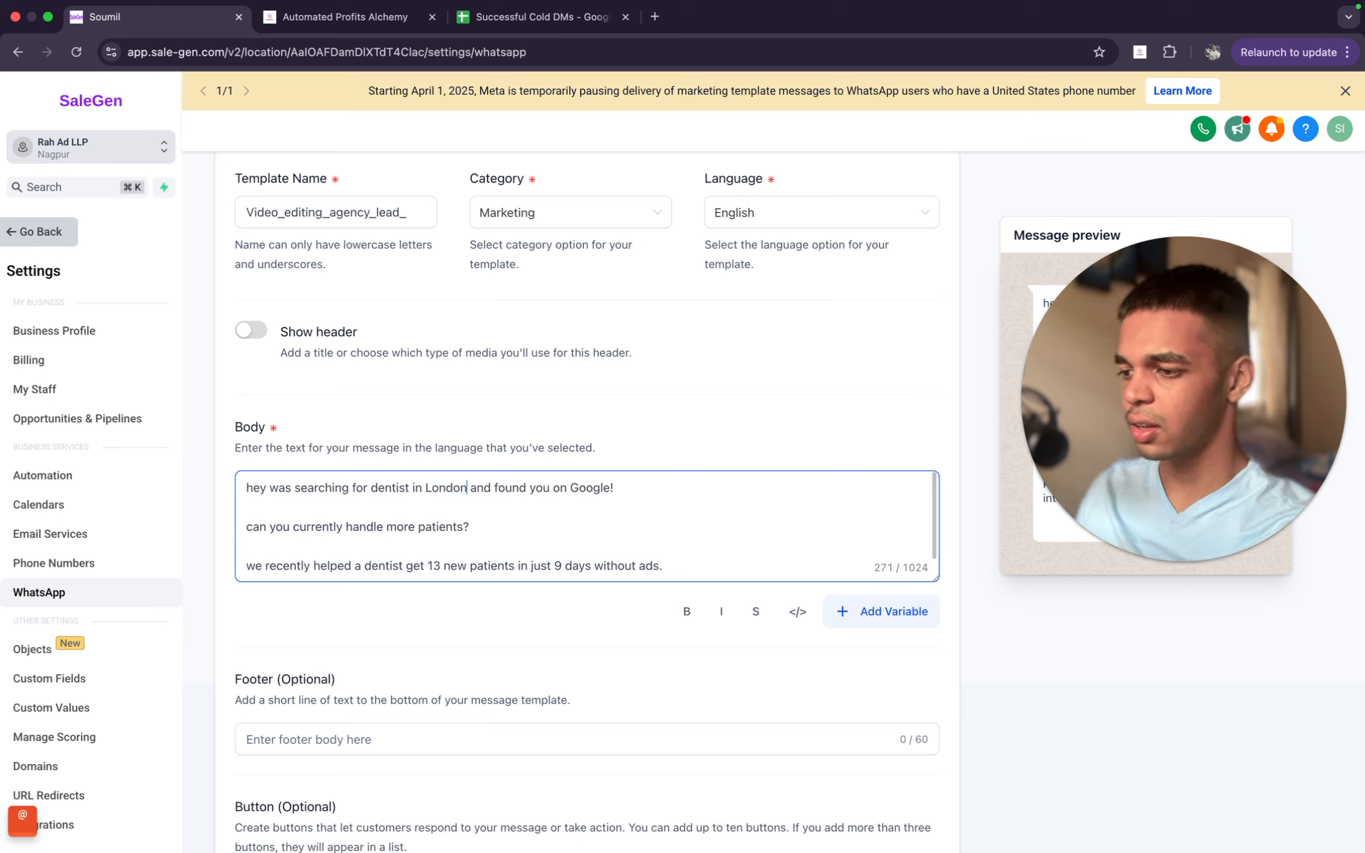
{"action": "key", "text": "BackSpace"}
{"action": "key", "text": "BackSpace"}
{"action": "key", "text": "BackSpace"}
{"action": "key", "text": "BackSpace"}
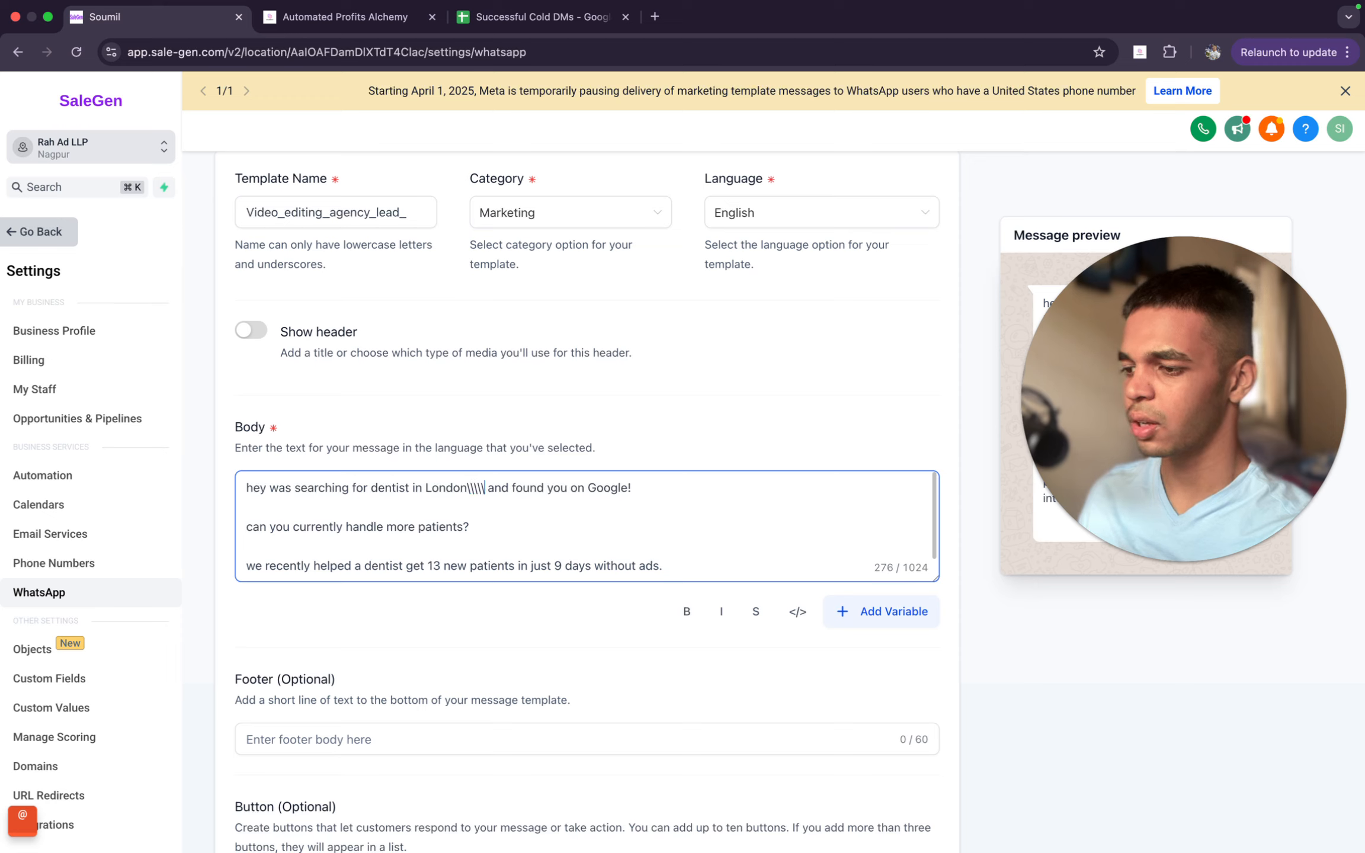
{"action": "key", "text": "BackSpace"}
{"action": "key", "text": "BackSpace"}
{"action": "key", "text": "BackSpace"}
{"action": "key", "text": "BackSpace"}
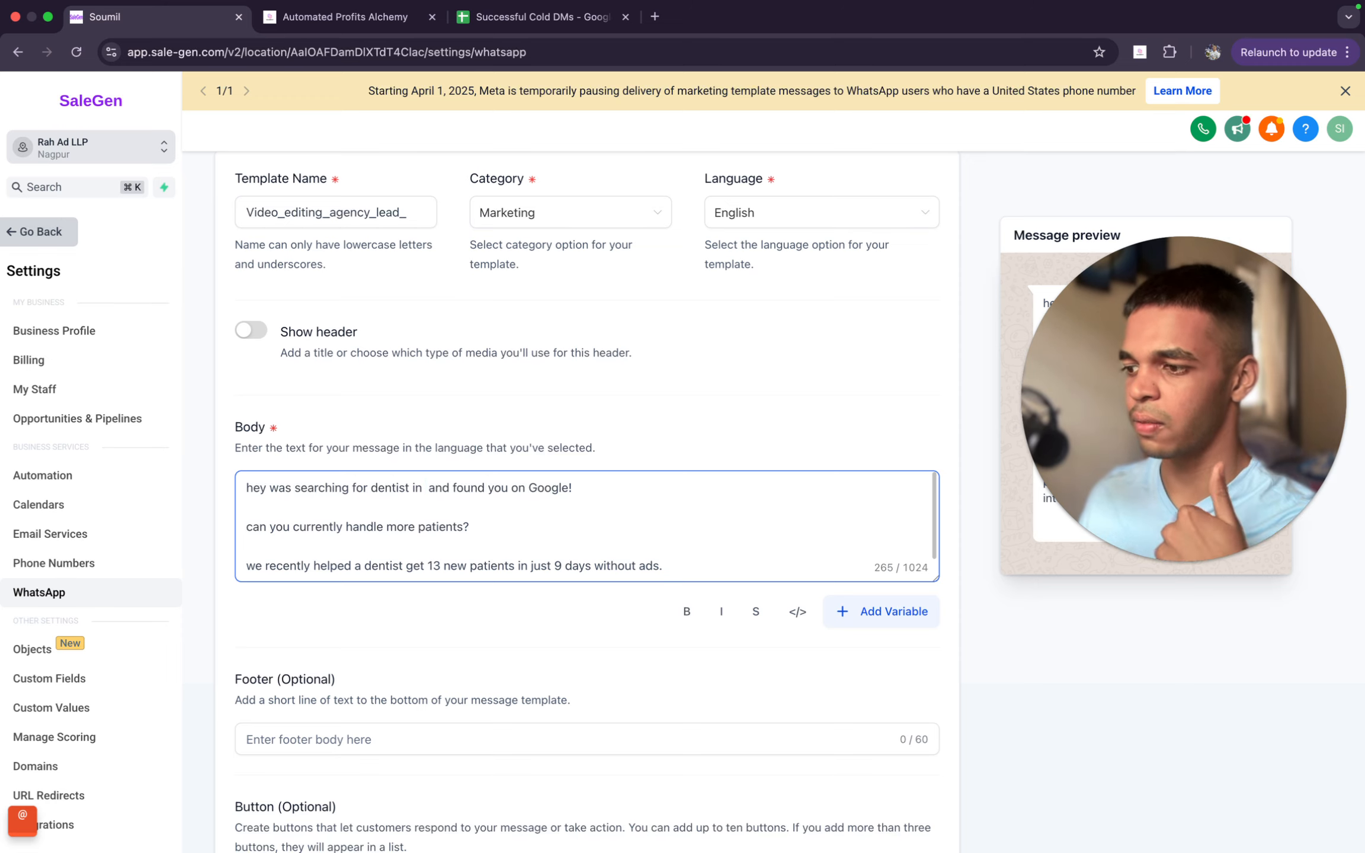
- Enter "London" as the city in the body's opening line and delete it again
{"action": "left_click", "coordinate": [426, 486]}
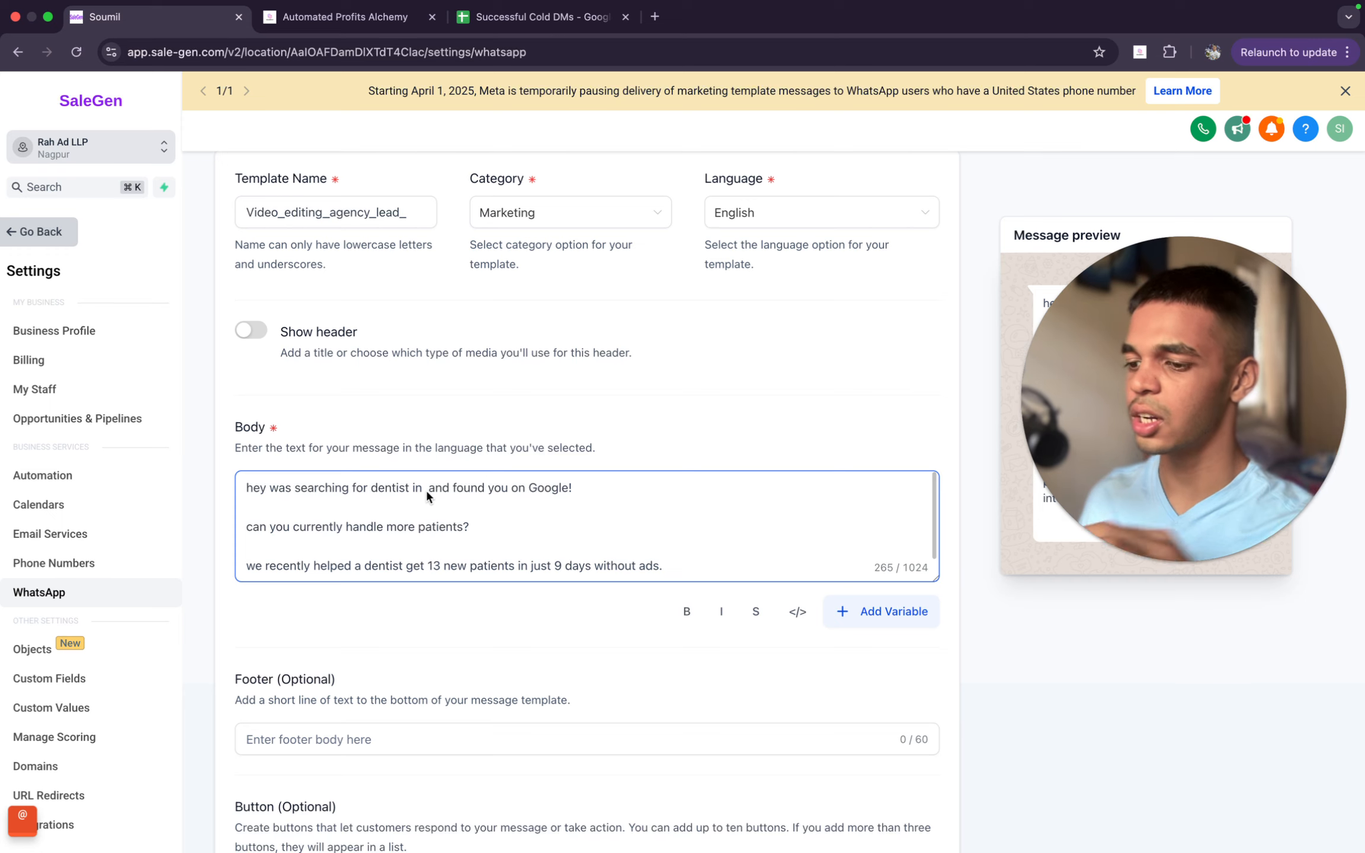
{"action": "type", "text": "London\\"}
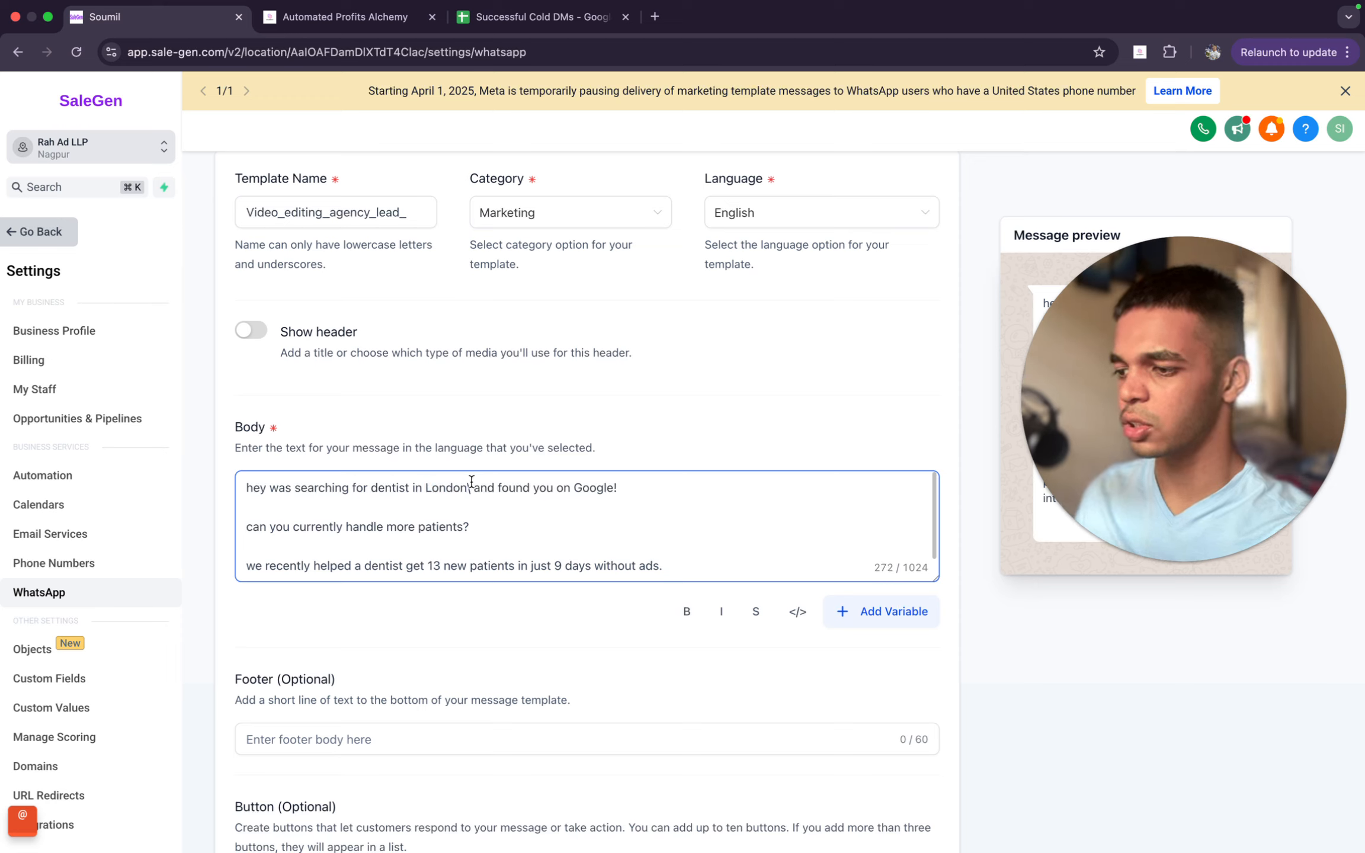
{"action": "key", "text": "BackSpace"}
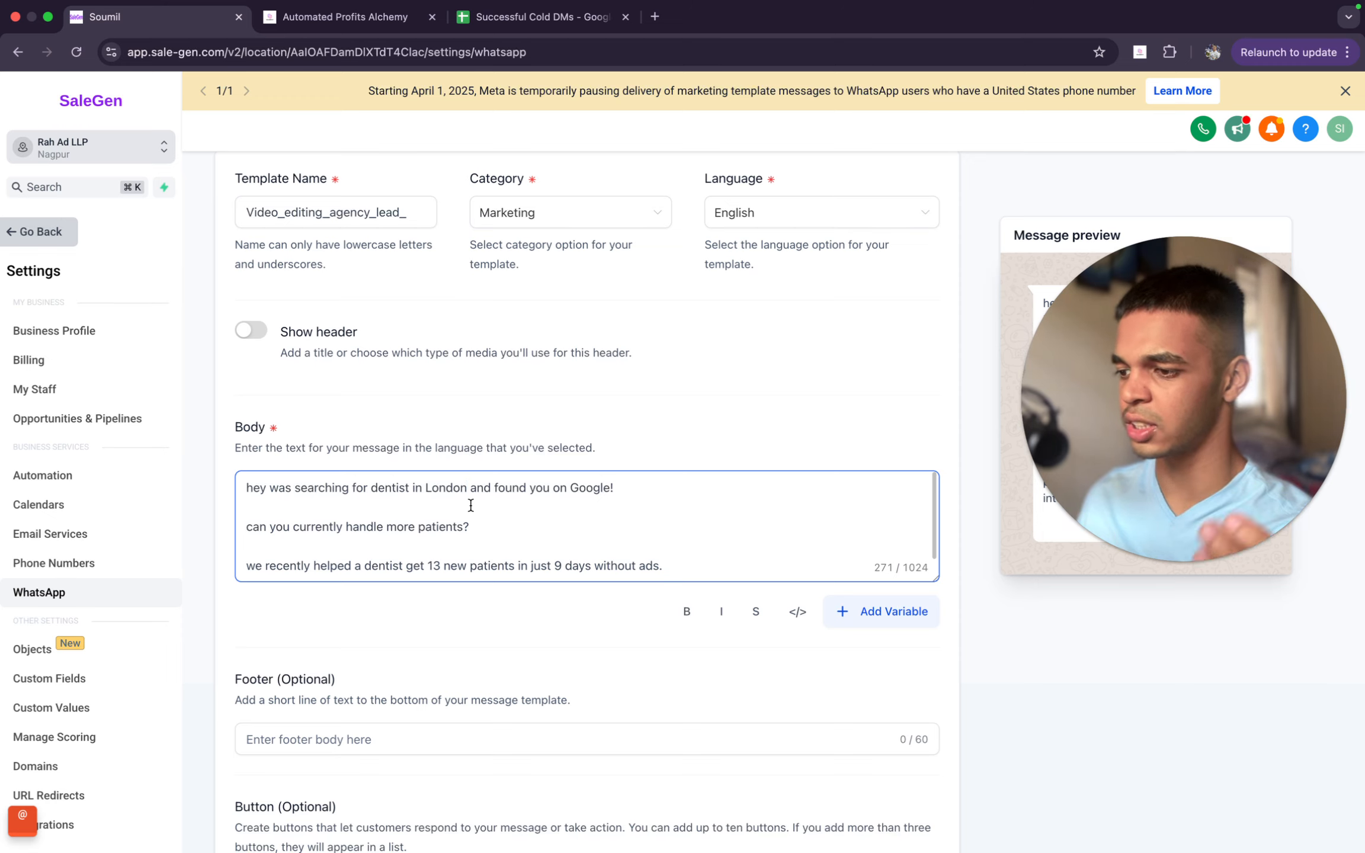
{"action": "mouse_move", "coordinate": [453, 487]}
{"action": "left_mouse_down"}
{"action": "mouse_move", "coordinate": [426, 489]}
{"action": "mouse_move", "coordinate": [525, 487]}
{"action": "mouse_move", "coordinate": [463, 484]}
{"action": "left_mouse_up"}
{"action": "left_click", "coordinate": [420, 489]}
{"action": "key", "text": "BackSpace"}
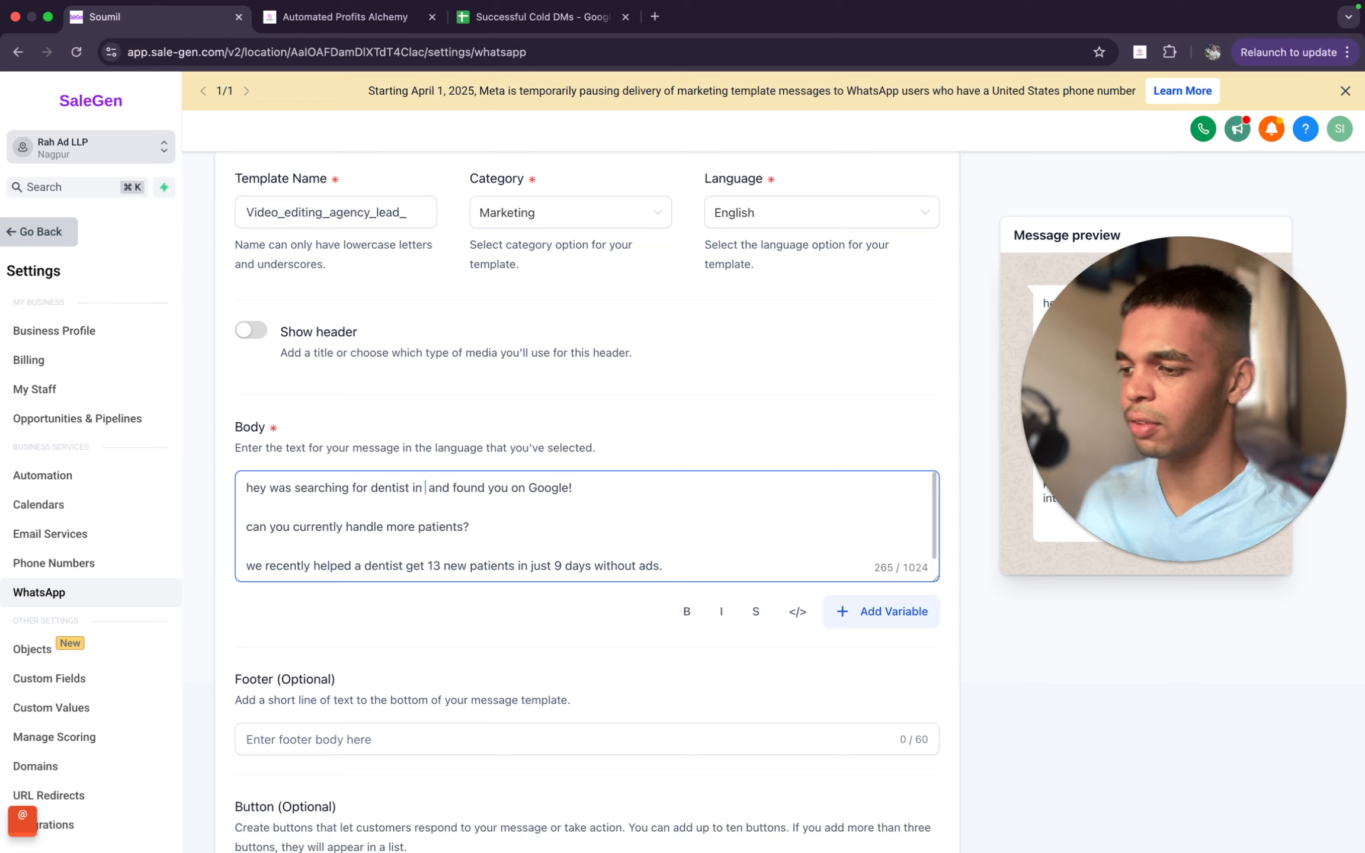
- Insert variable {{1}} in the city's place in the body's opening line
{"action": "left_click", "coordinate": [893, 614]}
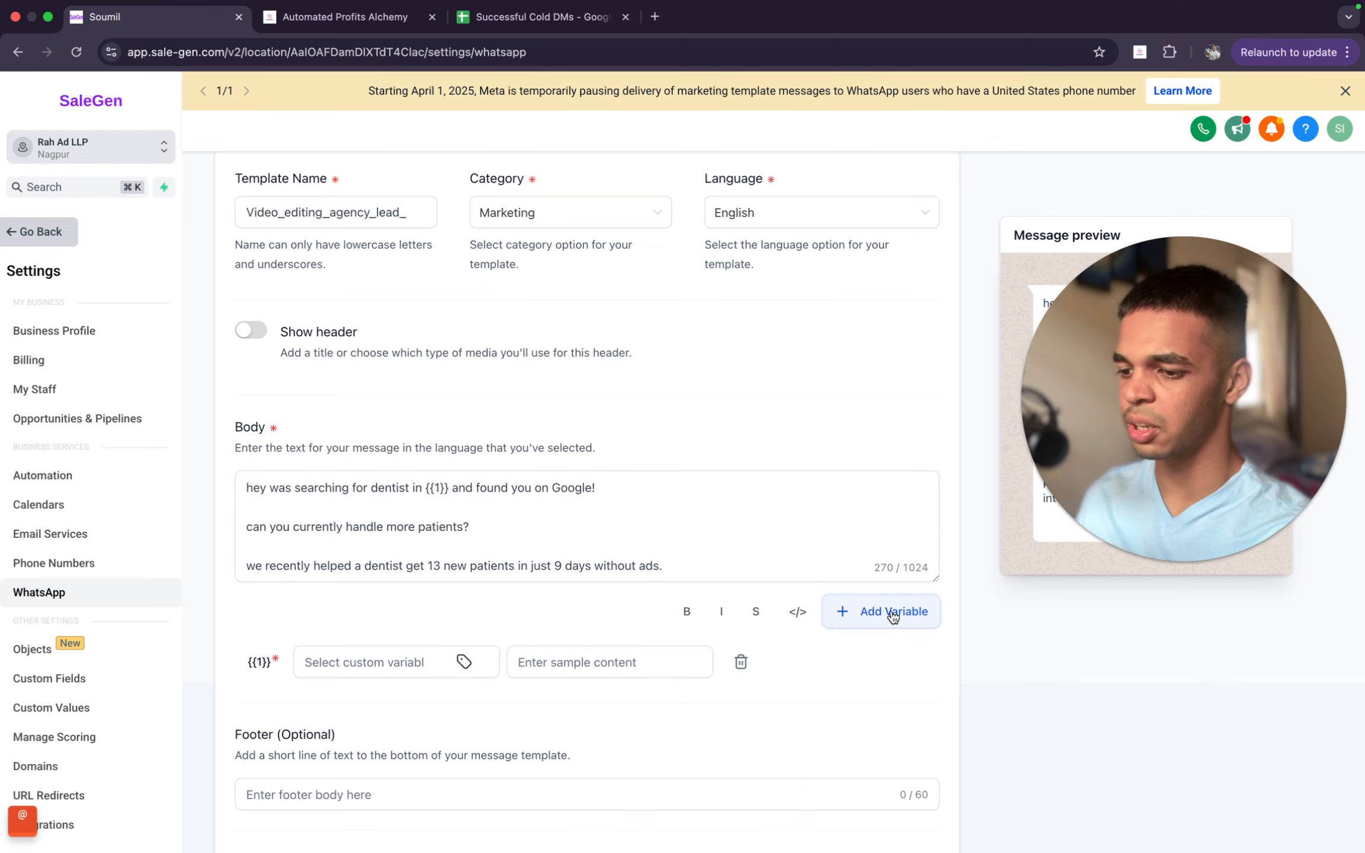
{"action": "left_click_drag", "start_coordinate": [1195, 489], "coordinate": [1044, 510]}
{"action": "scroll", "coordinate": [549, 568], "scroll_direction": "down", "scroll_amount": 1}
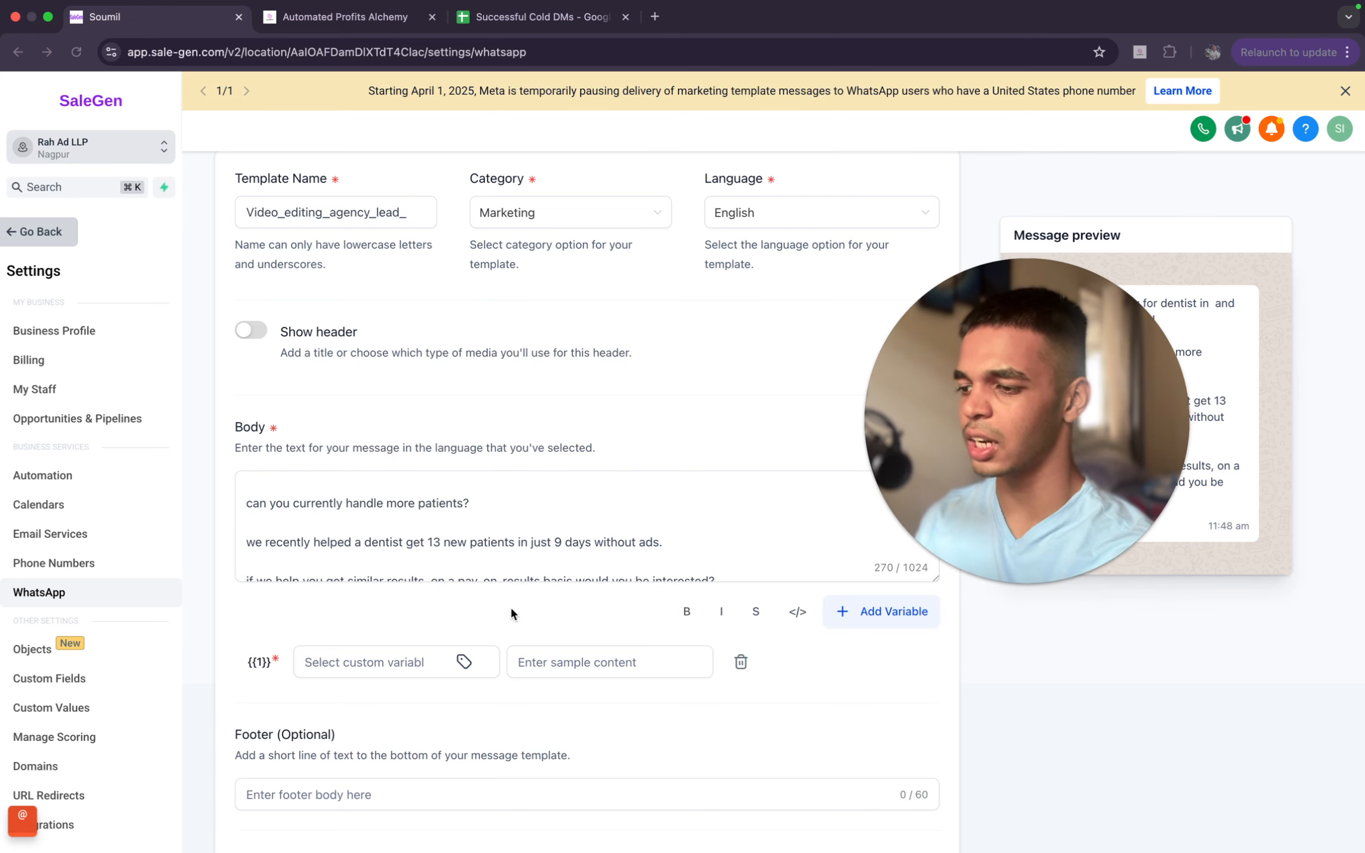
{"action": "scroll", "coordinate": [491, 569], "scroll_direction": "up", "scroll_amount": 2}
{"action": "scroll", "coordinate": [470, 610], "scroll_direction": "down", "scroll_amount": 2}
{"action": "scroll", "coordinate": [471, 617], "scroll_direction": "down", "scroll_amount": 2}
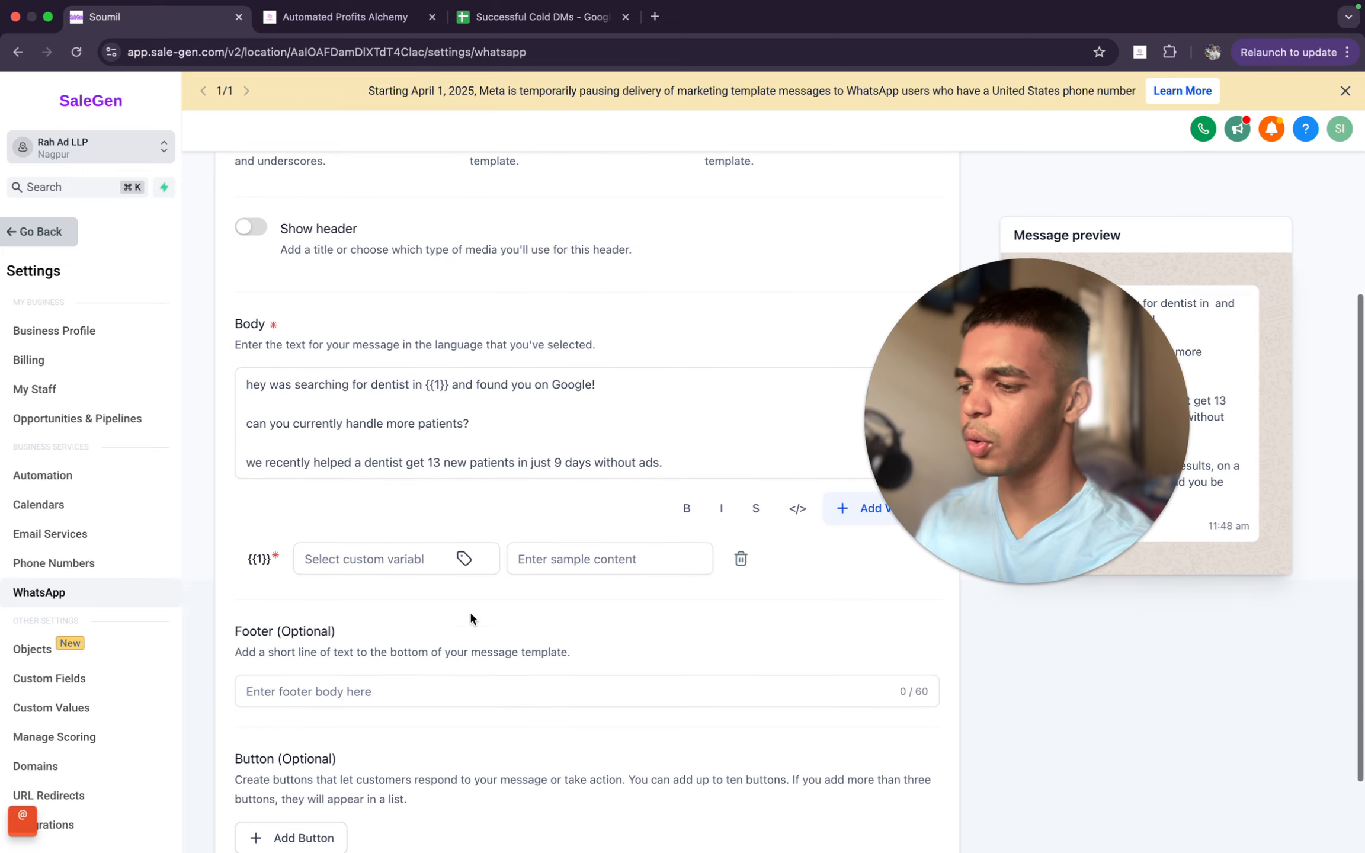
{"action": "left_click", "coordinate": [379, 557]}
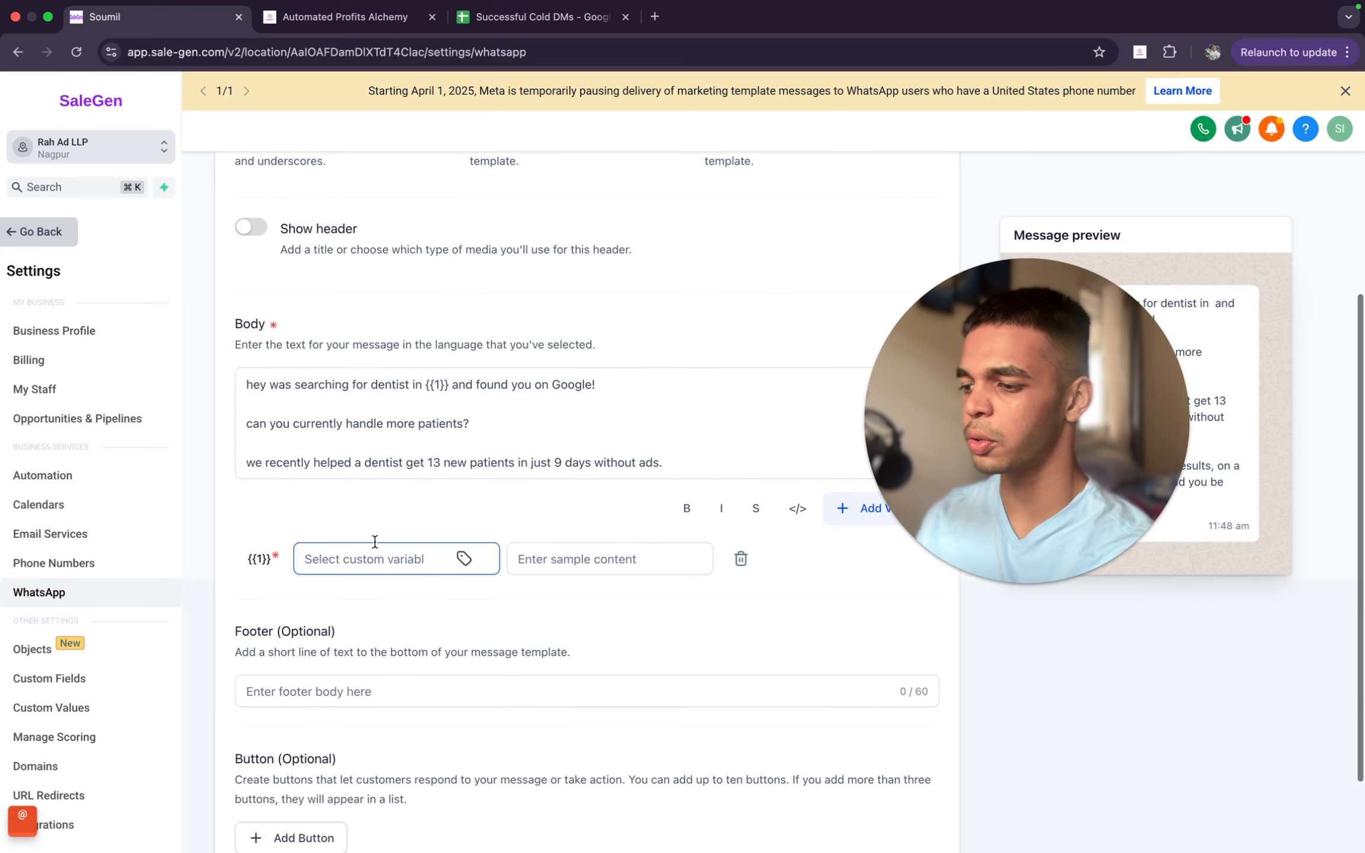
{"action": "left_click", "coordinate": [464, 558]}
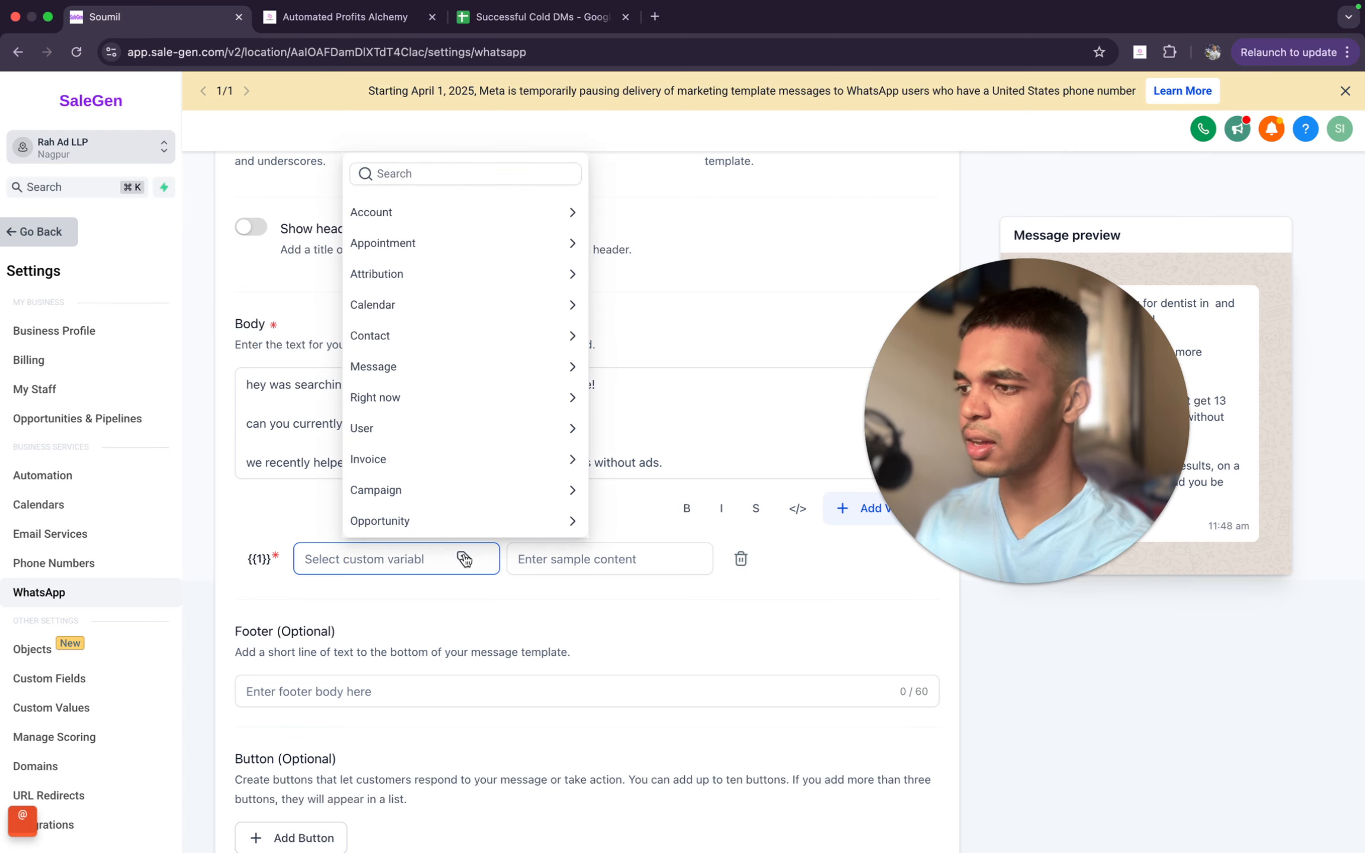
{"action": "left_click", "coordinate": [439, 346]}
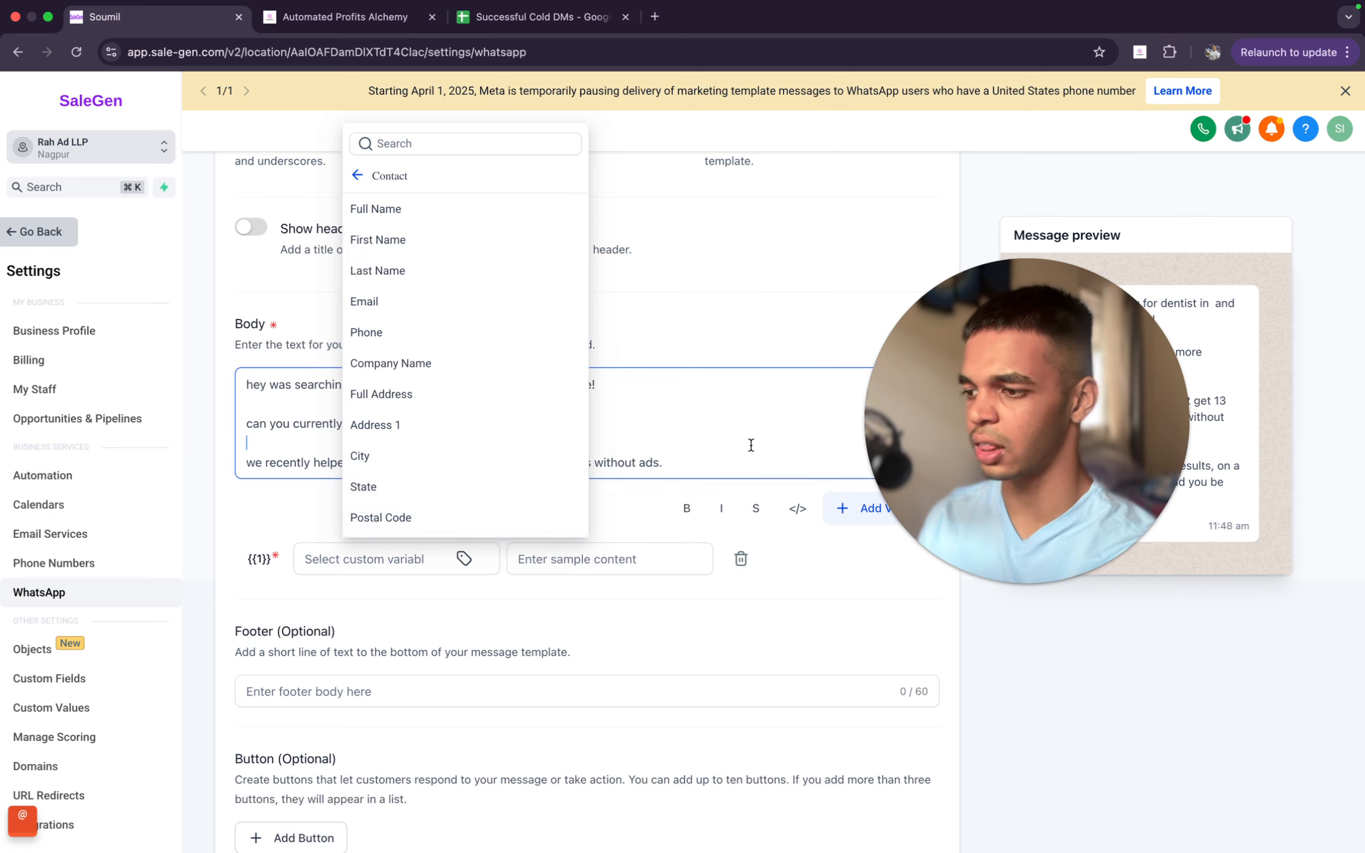
{"action": "left_click", "coordinate": [495, 404]}
{"action": "left_click_drag", "start_coordinate": [426, 386], "coordinate": [463, 388]}
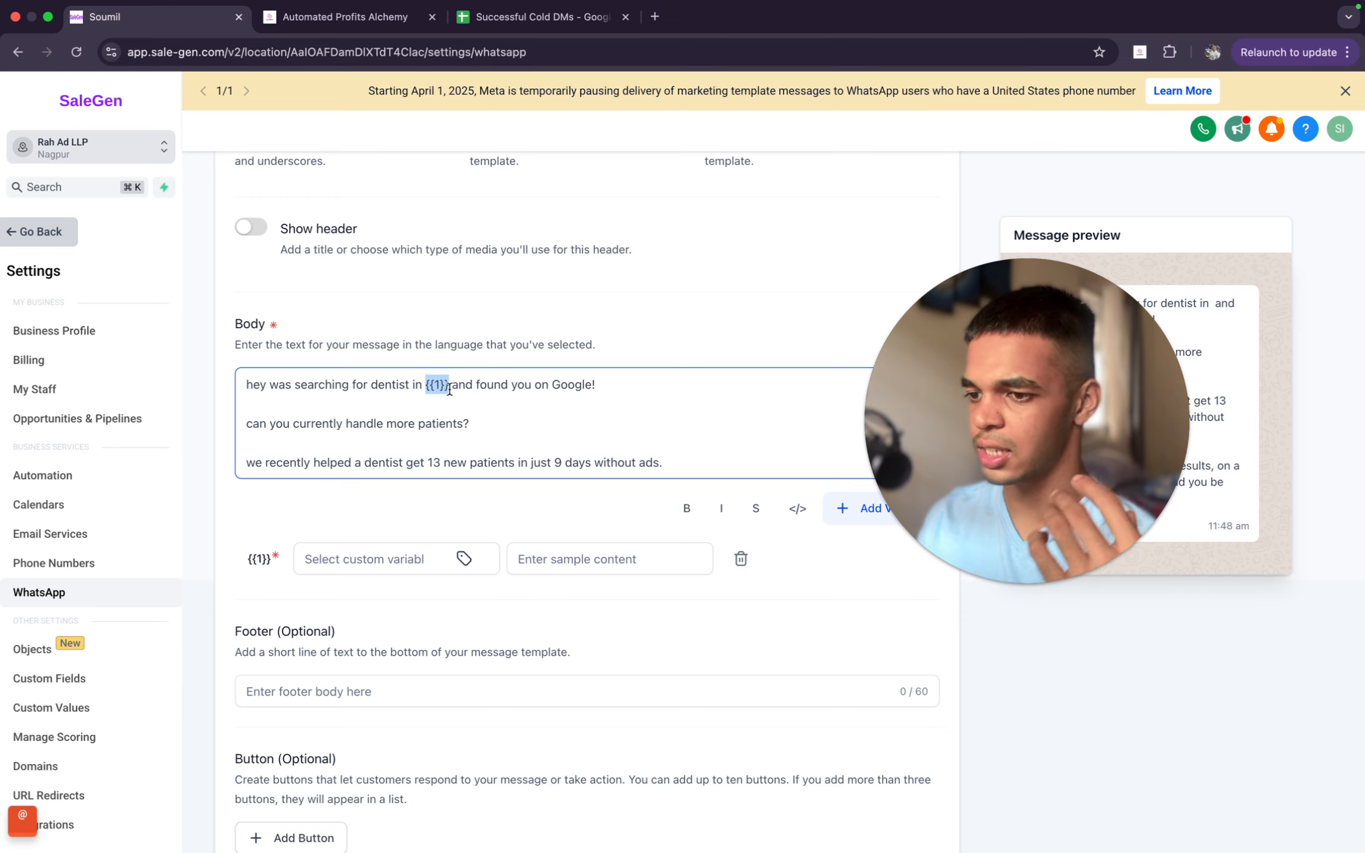
- Assign the contact's City field as the custom variable for {{1}}
{"action": "left_click", "coordinate": [414, 559]}
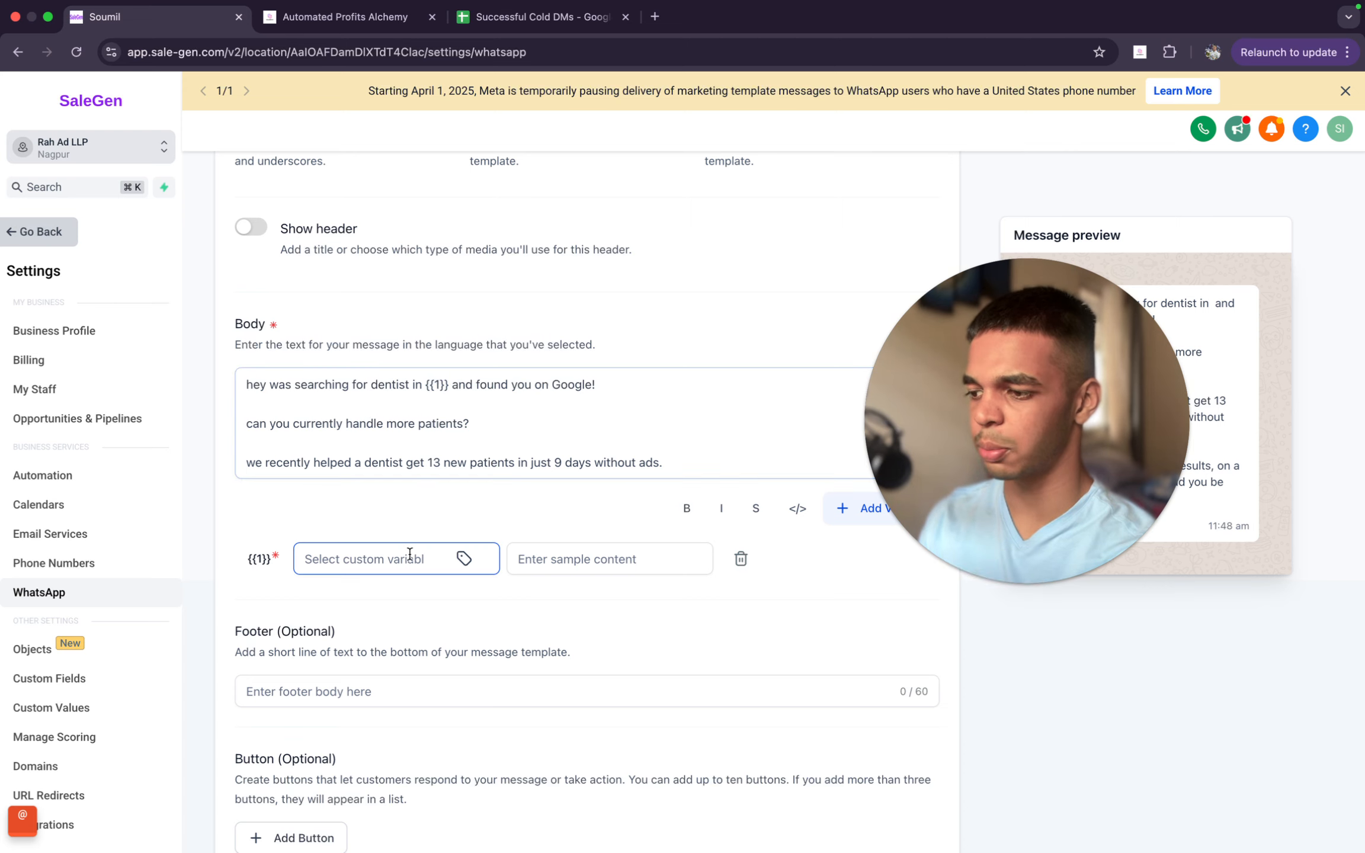
{"action": "left_click", "coordinate": [463, 559]}
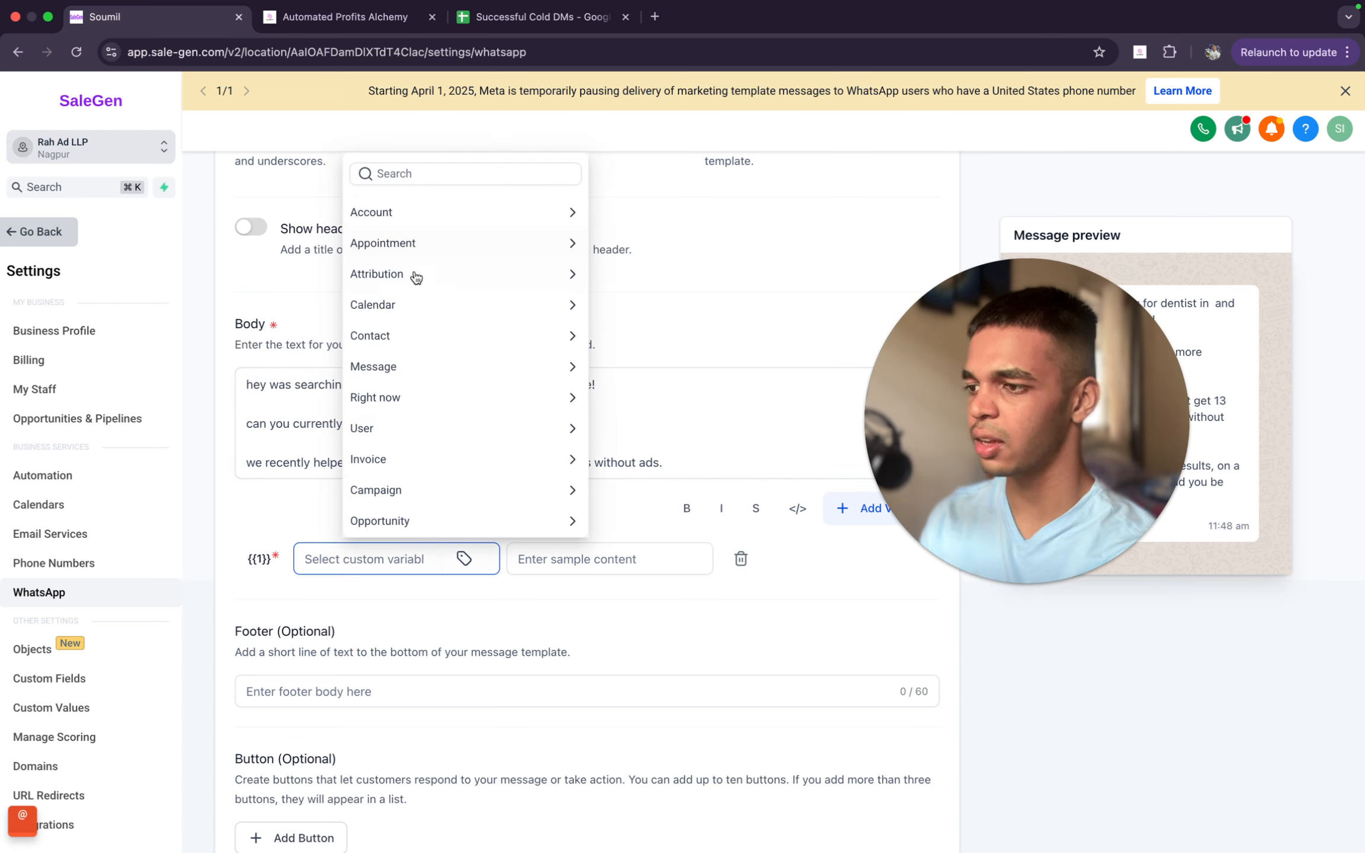
{"action": "left_click", "coordinate": [394, 335]}
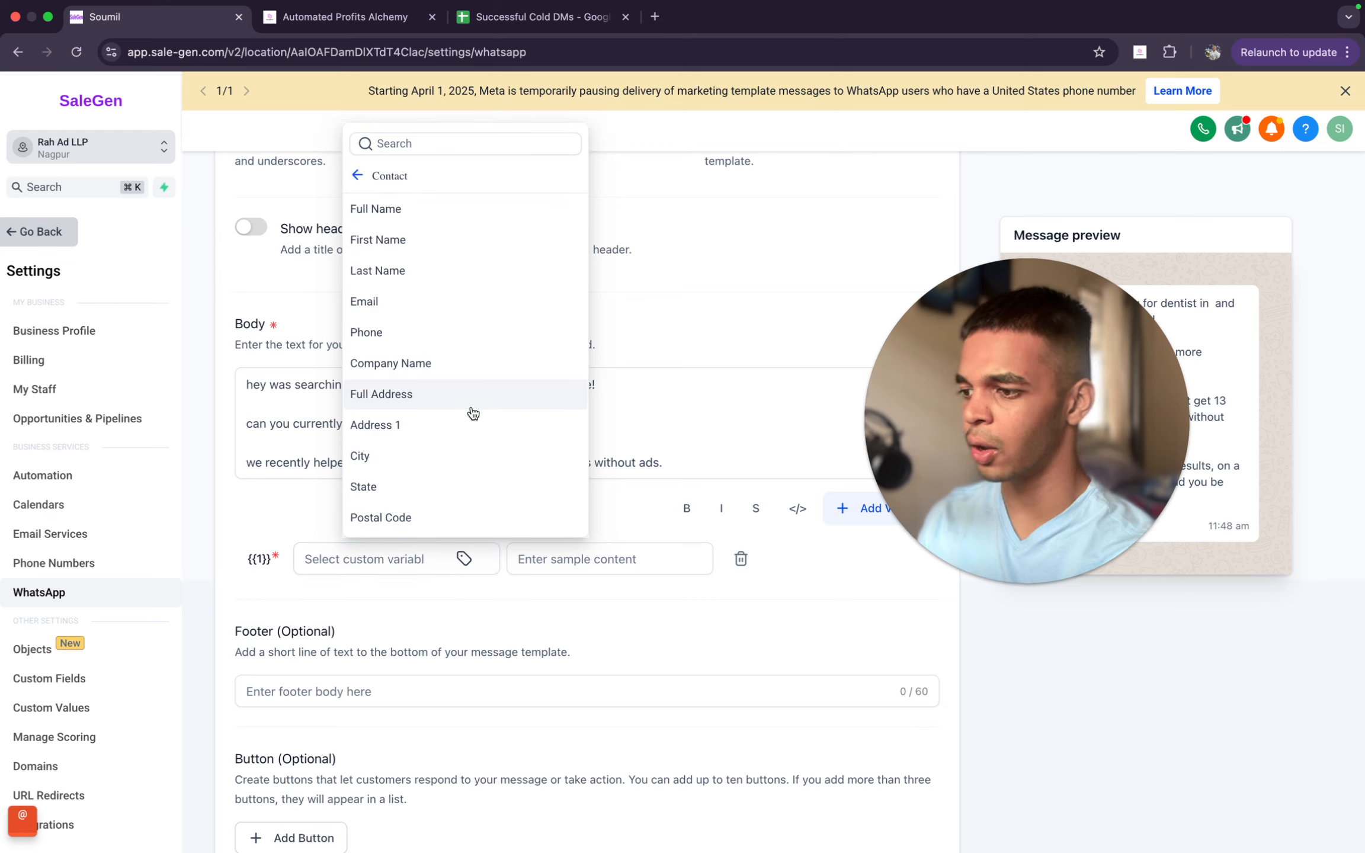
{"action": "scroll", "coordinate": [472, 413], "scroll_direction": "down", "scroll_amount": 5}
{"action": "scroll", "coordinate": [472, 413], "scroll_direction": "up", "scroll_amount": 4}
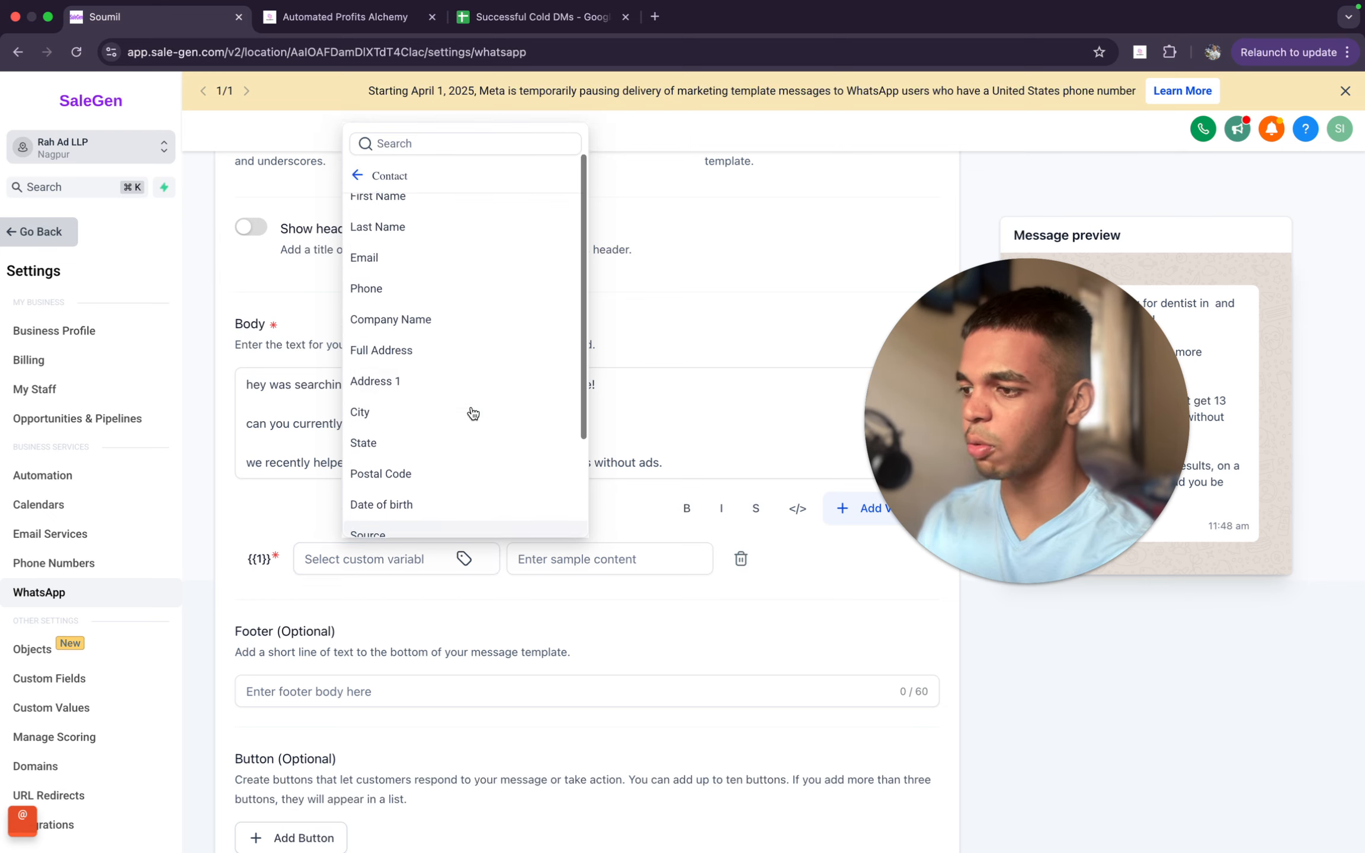
{"action": "scroll", "coordinate": [450, 423], "scroll_direction": "up", "scroll_amount": 1}
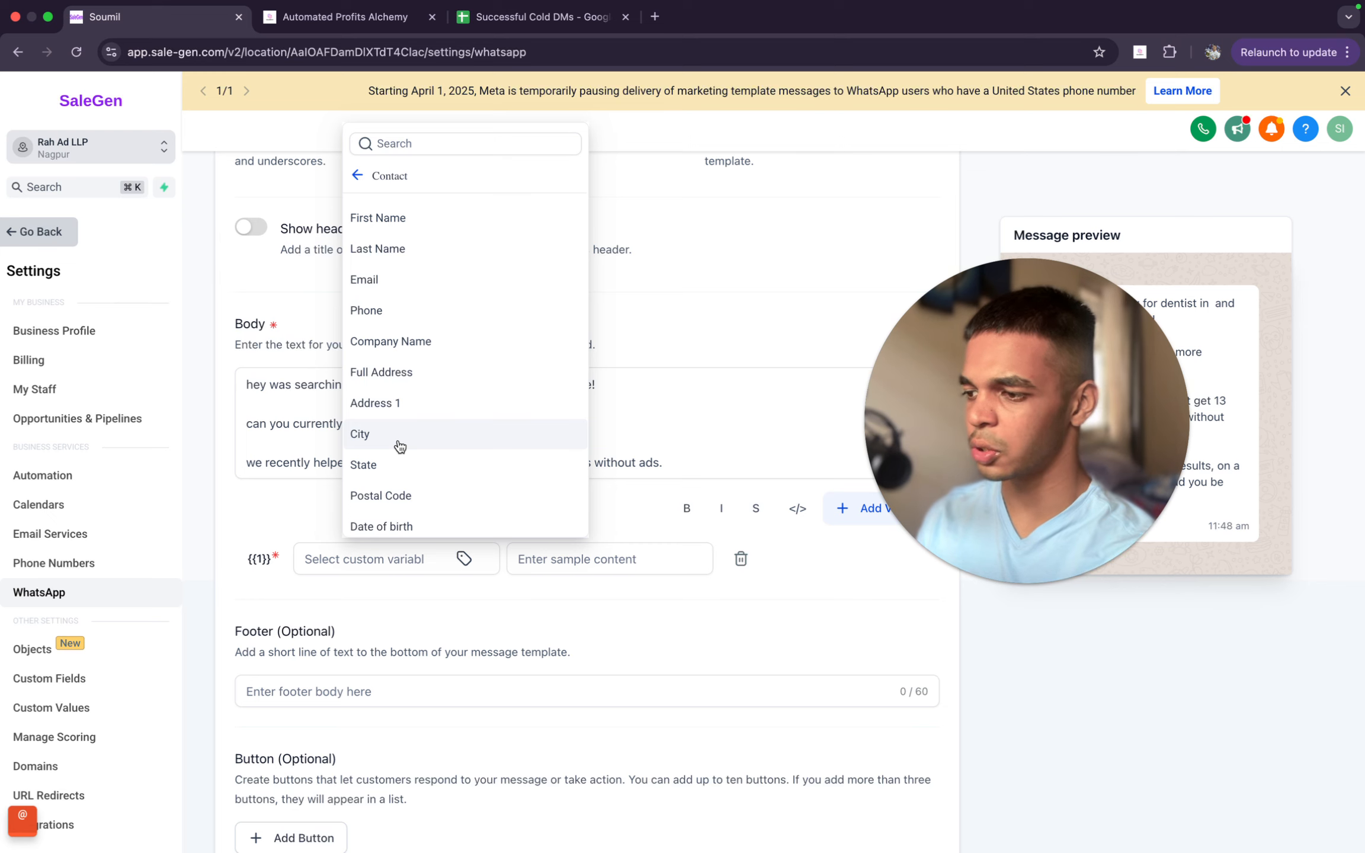
{"action": "left_click", "coordinate": [400, 446]}
{"action": "left_click", "coordinate": [443, 425]}
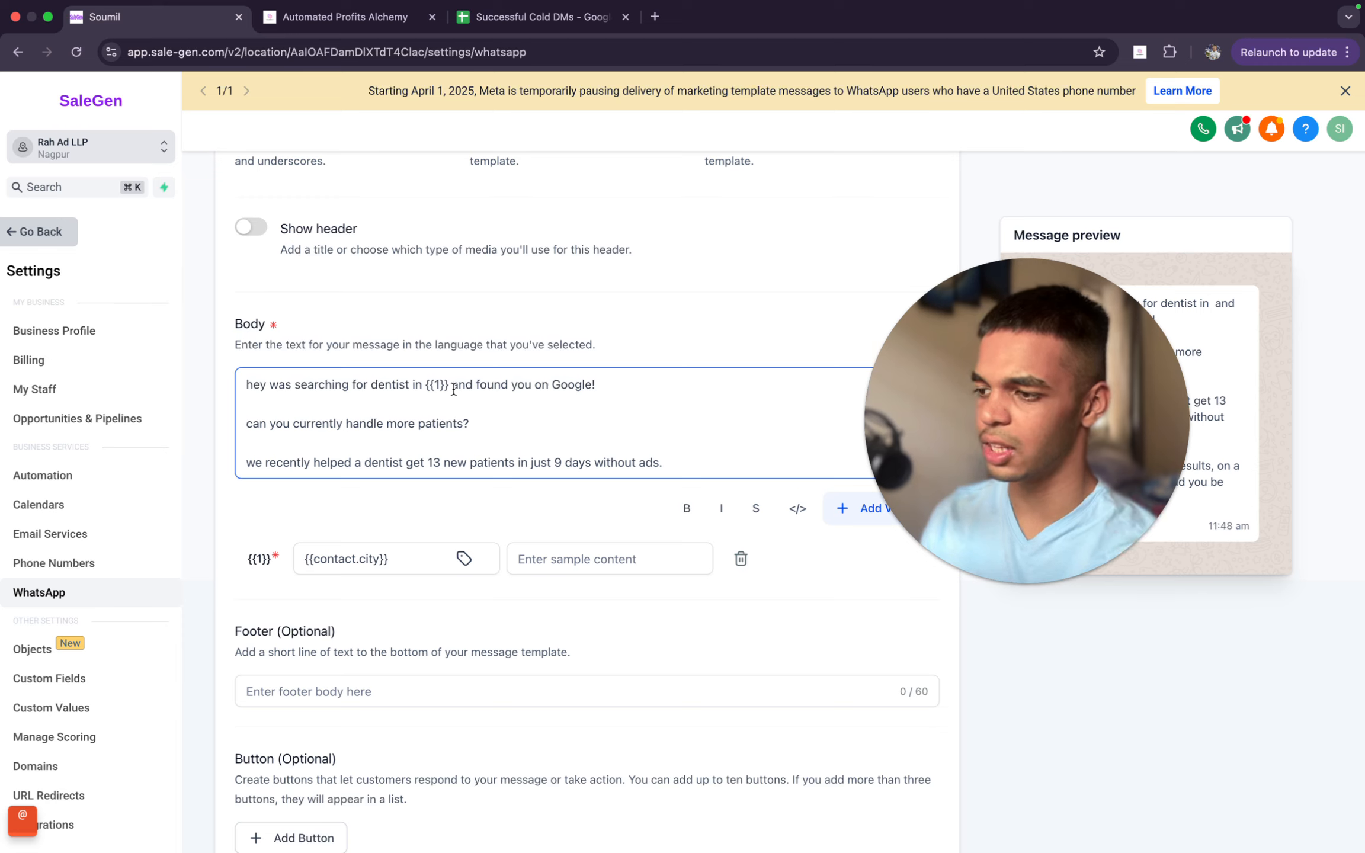
- Enter "London" as the sample content for the city variable {{1}}
{"action": "left_click", "coordinate": [450, 386]}
{"action": "left_click_drag", "start_coordinate": [451, 383], "coordinate": [418, 379]}
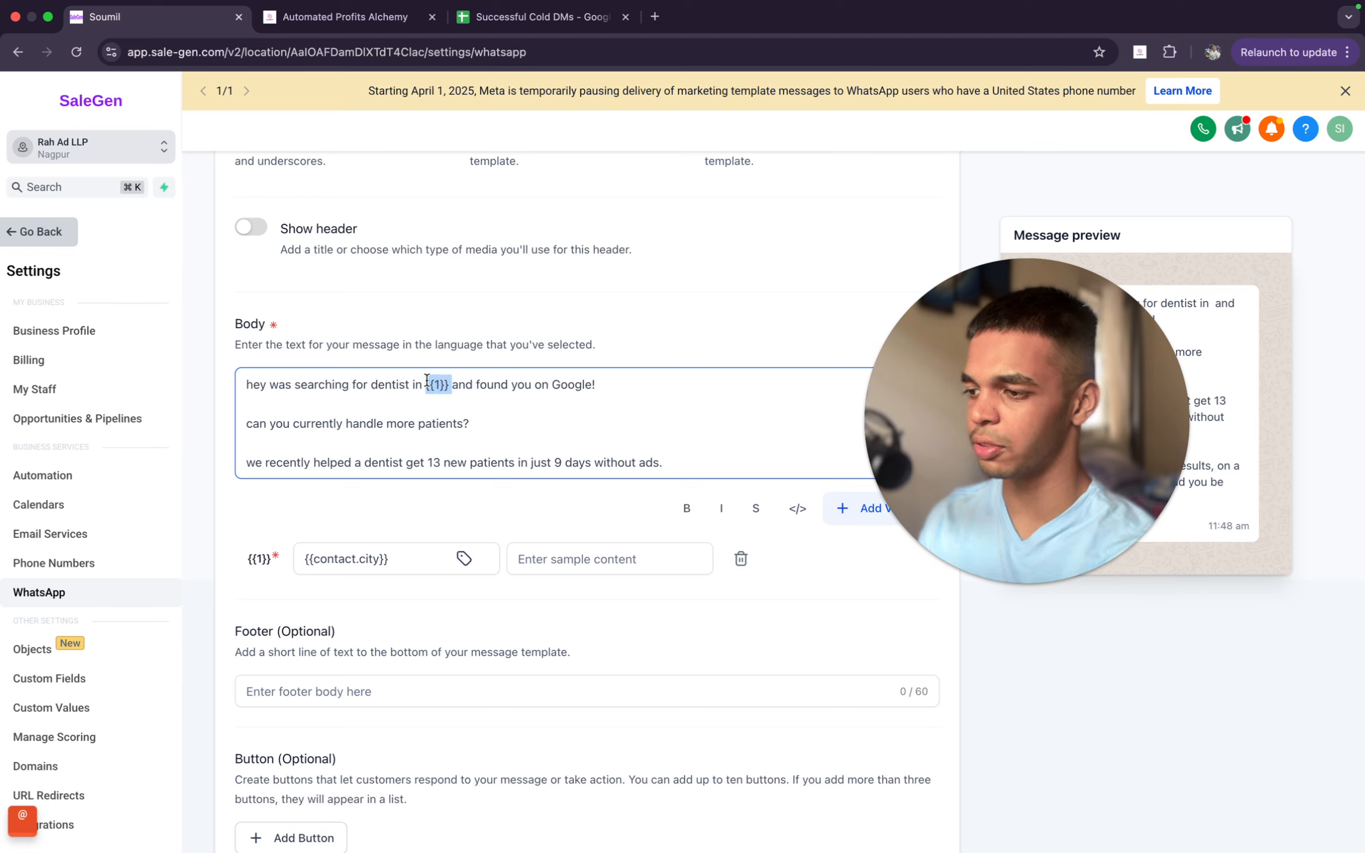
{"action": "left_click", "coordinate": [595, 548]}
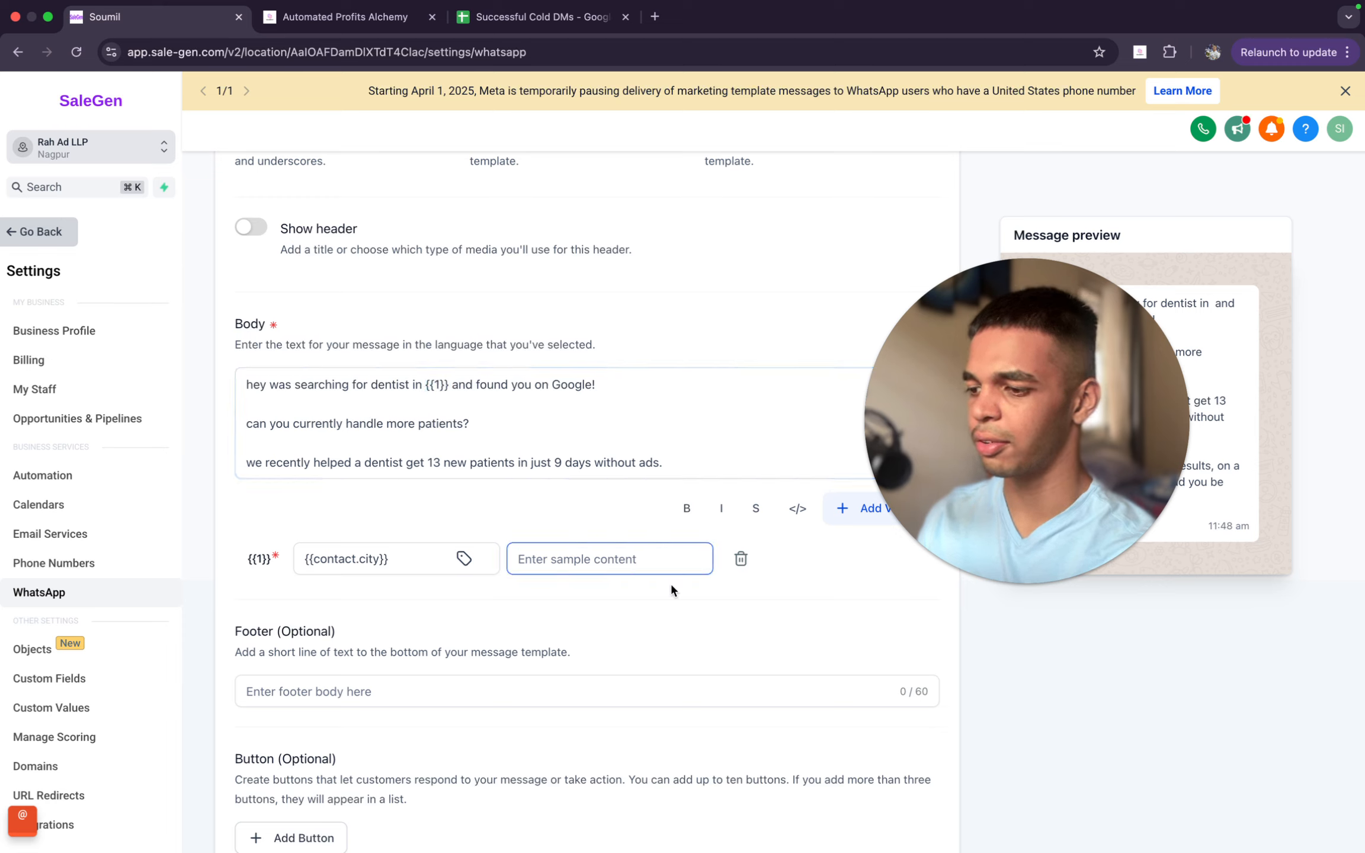
{"action": "left_click_drag", "start_coordinate": [1041, 506], "coordinate": [823, 391]}
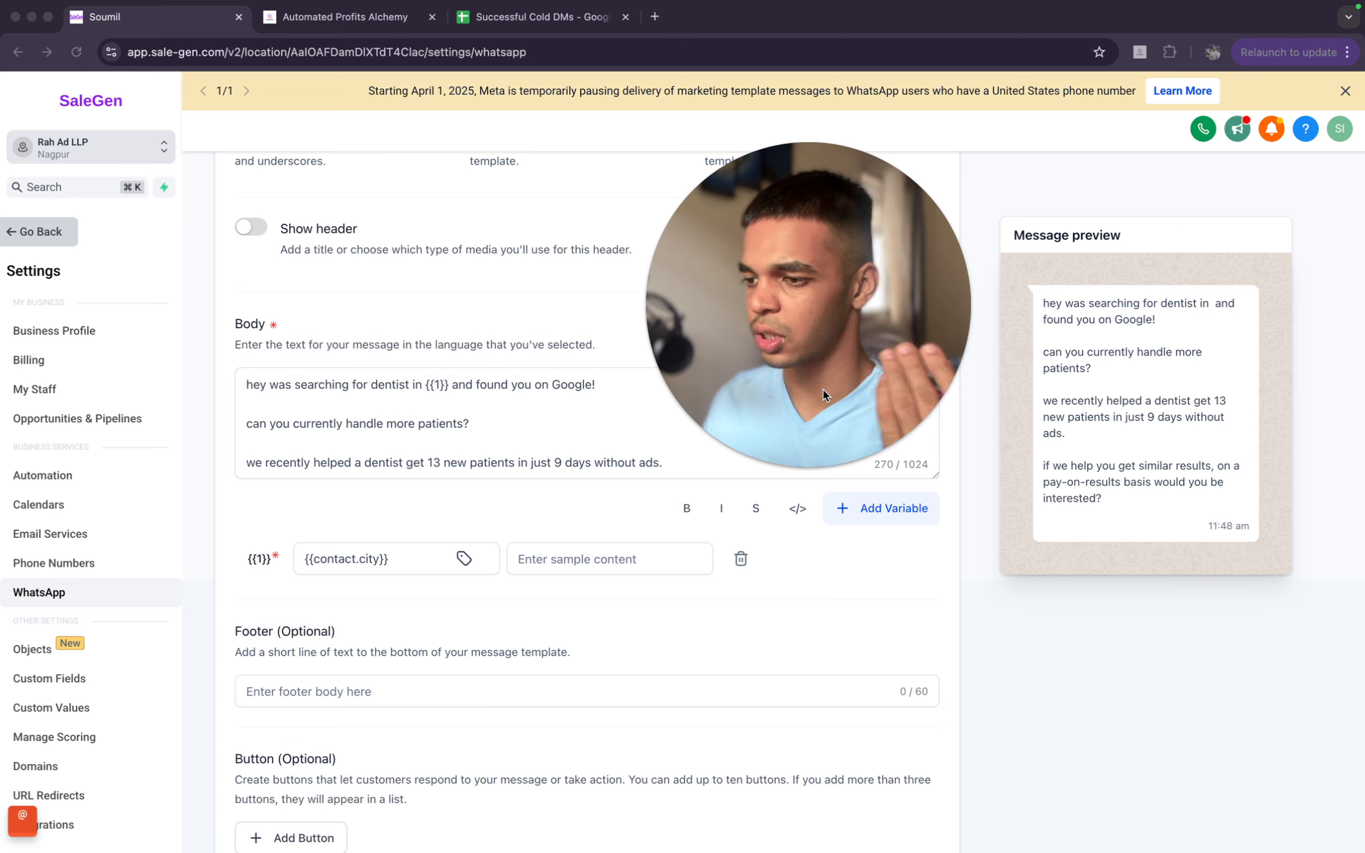
{"action": "left_click", "coordinate": [614, 563]}
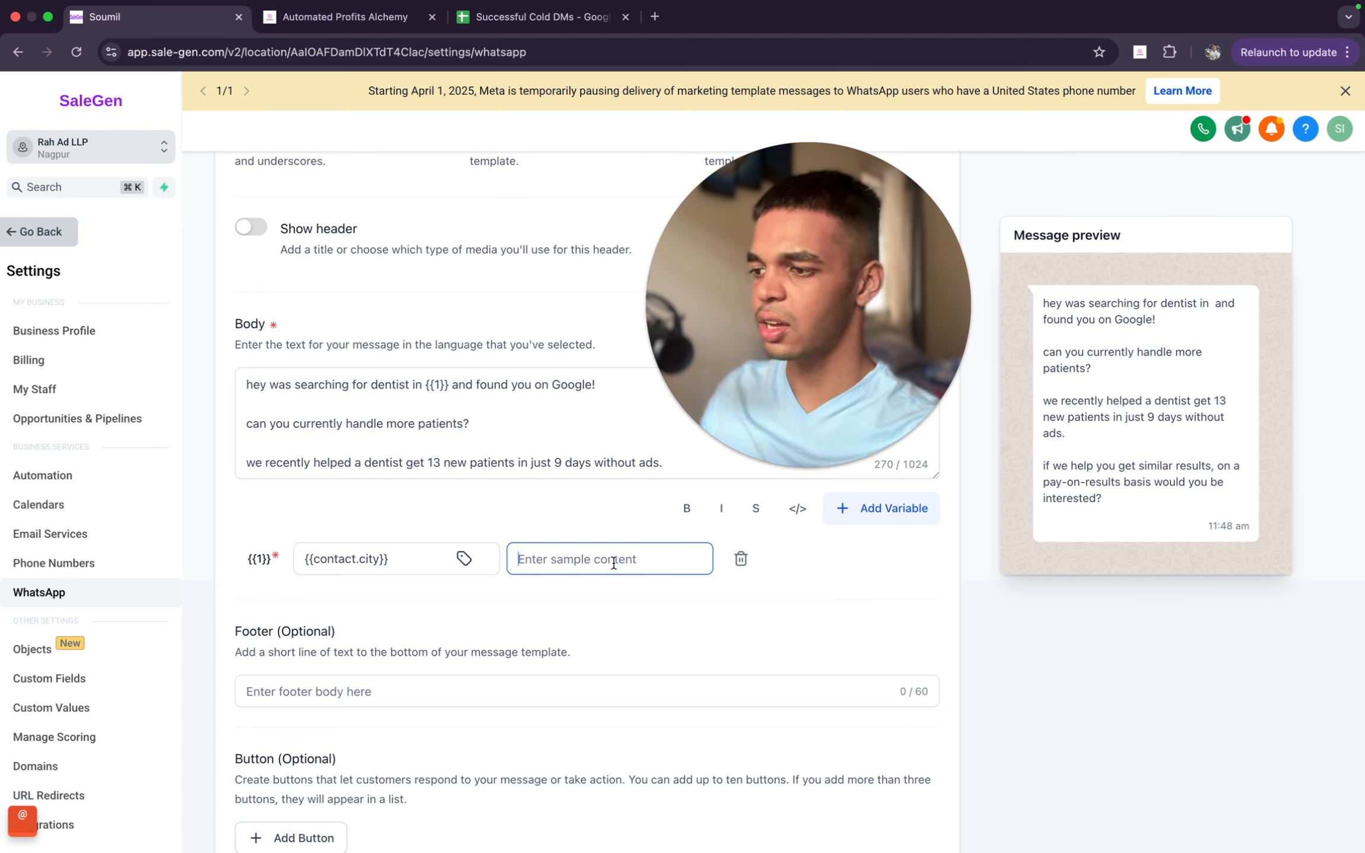
{"action": "key", "text": "Caps_Lock"}
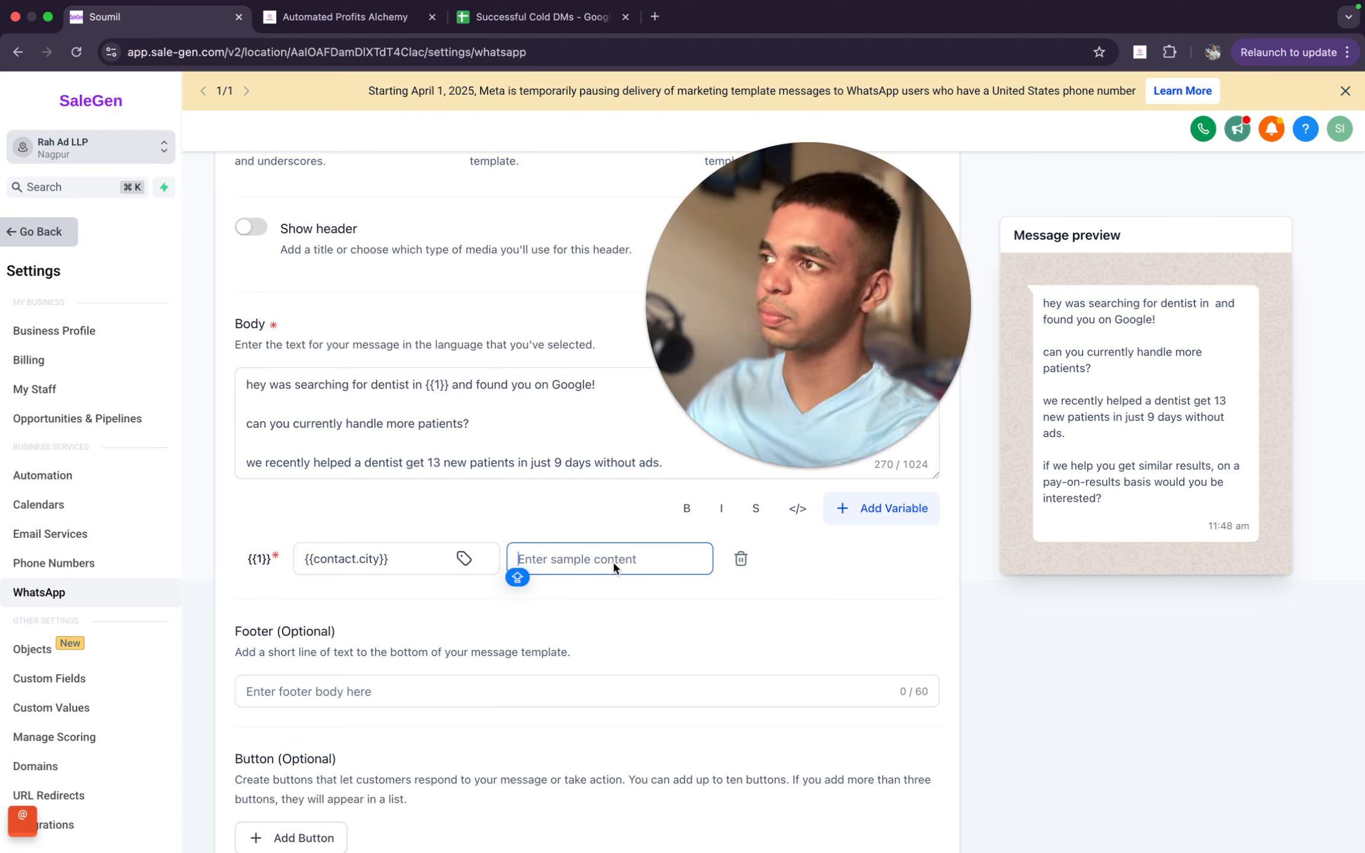
{"action": "key", "text": "Caps_Lock"}
{"action": "type", "text": "London"}
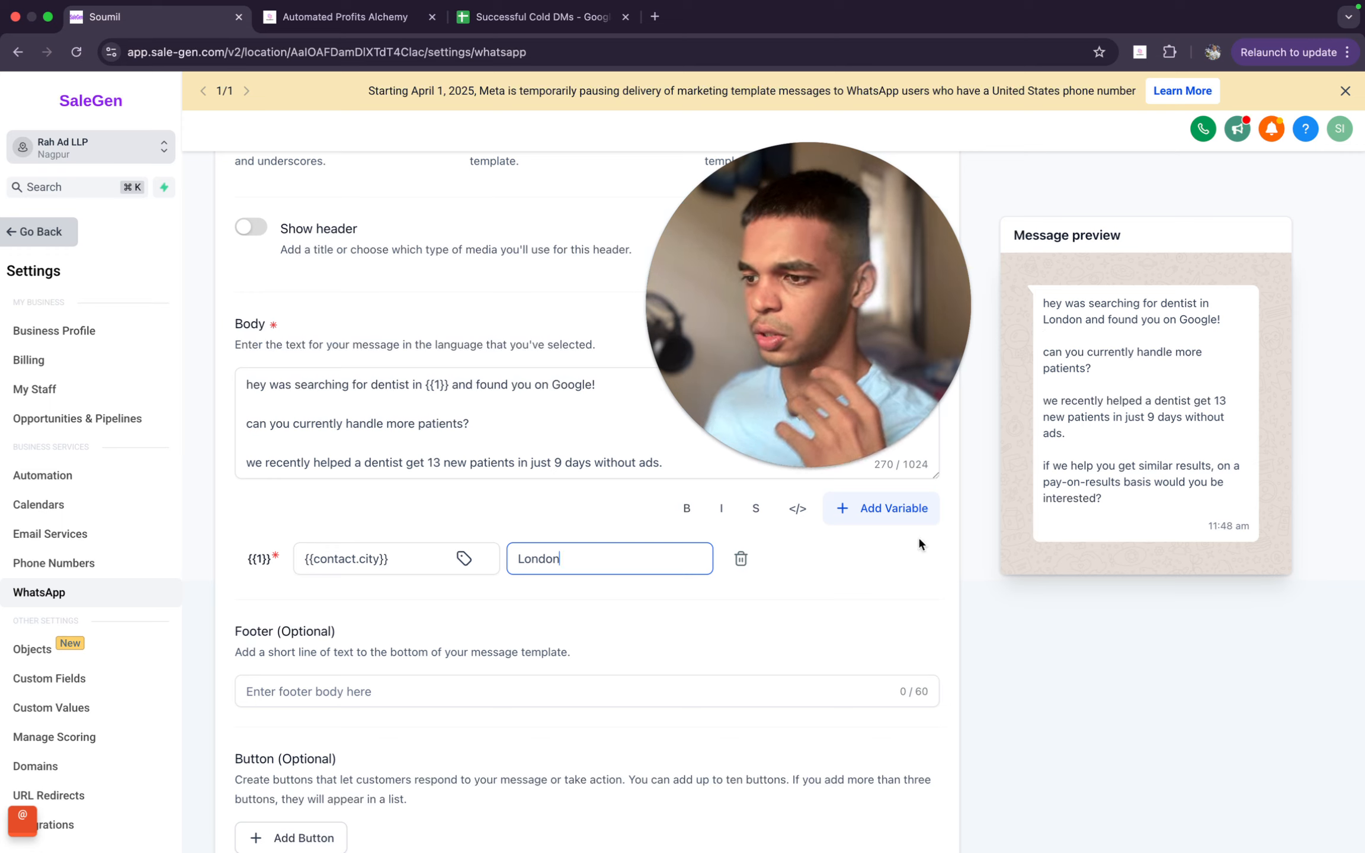
- Replace the city variable's sample content with "Dubai"
{"action": "key", "text": "super+a"}
{"action": "type", "text": "aDubai"}
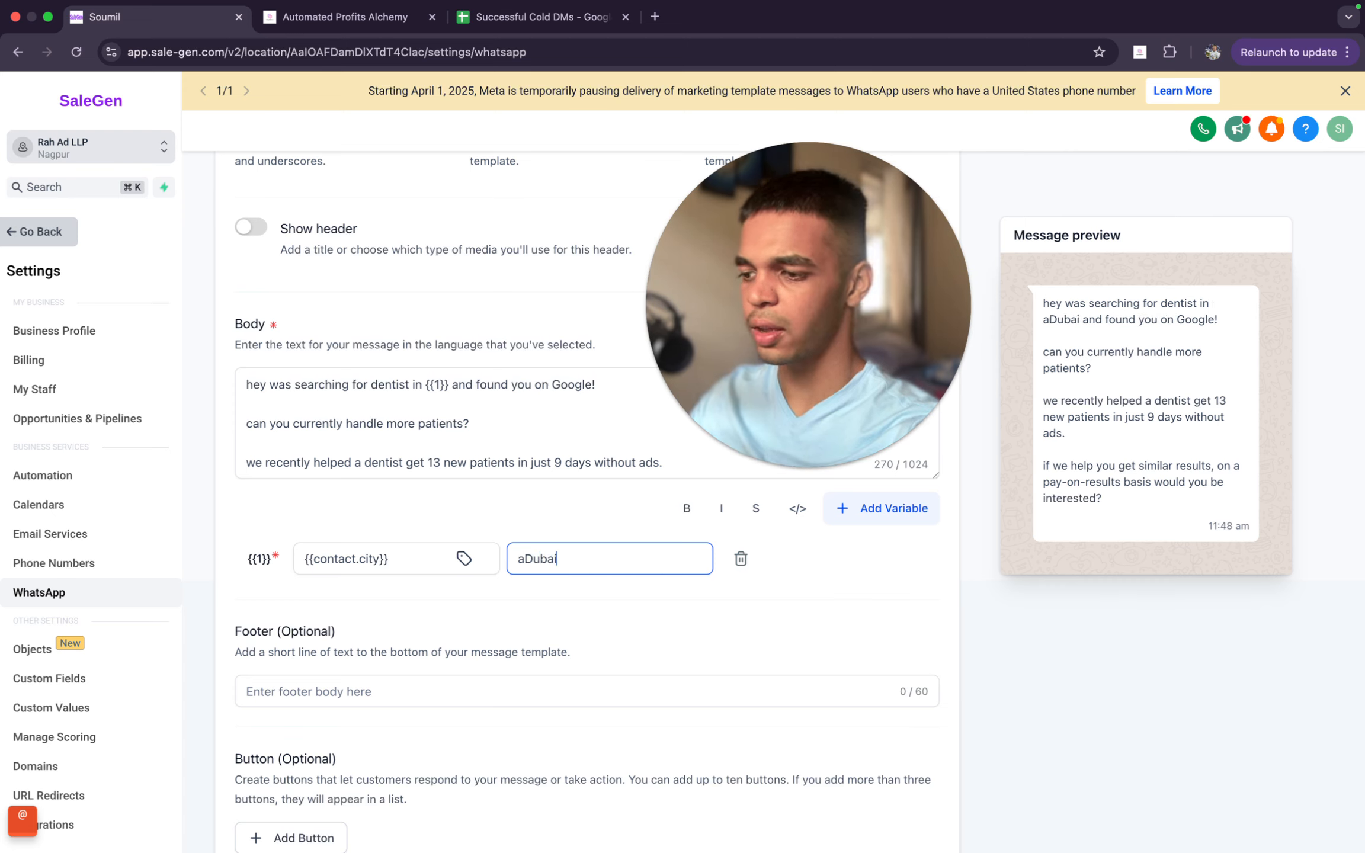
{"action": "key", "text": "super+a"}
{"action": "type", "text": "du"}
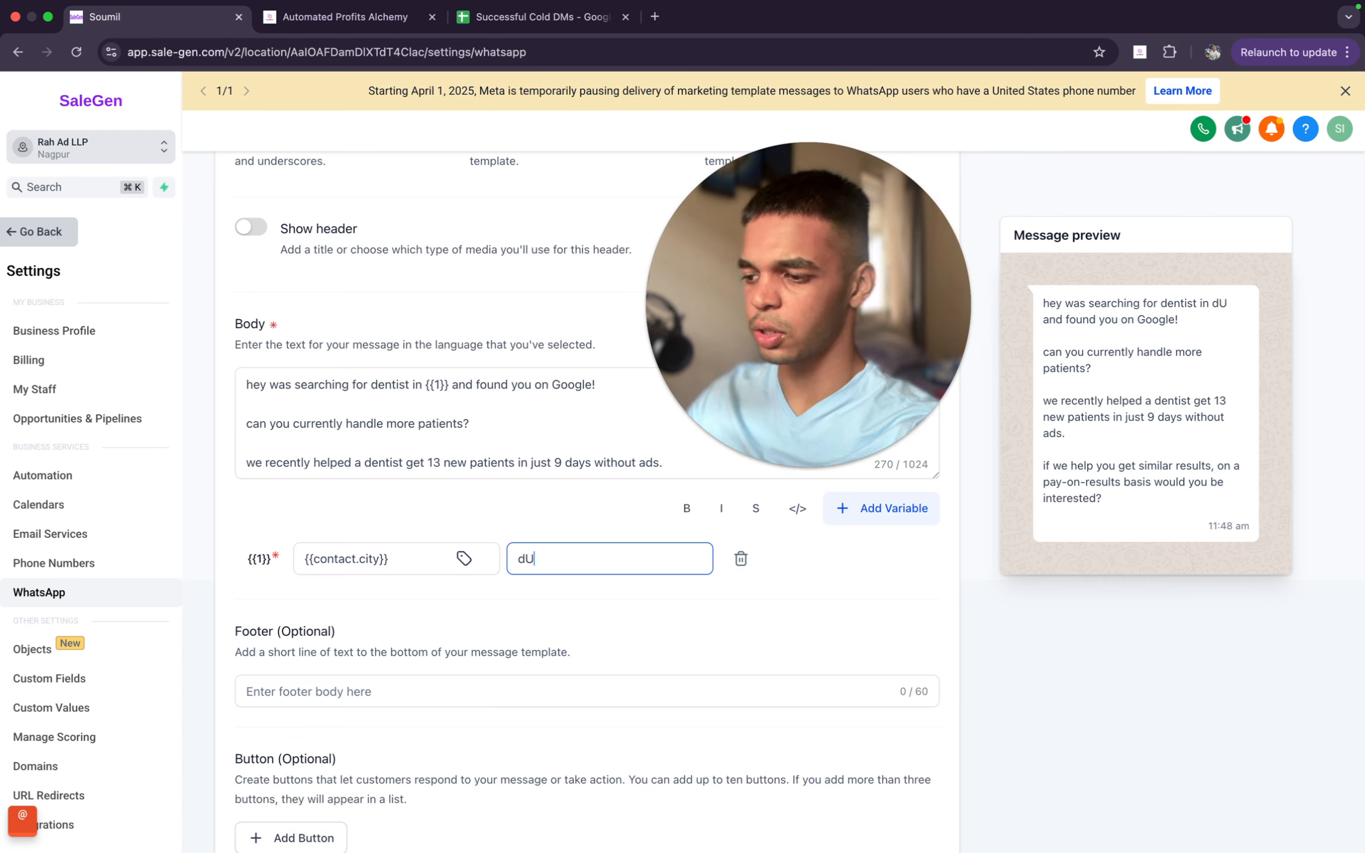
{"action": "key", "text": "BackSpace"}
{"action": "key", "text": "BackSpace"}
{"action": "type", "text": "Dubai"}
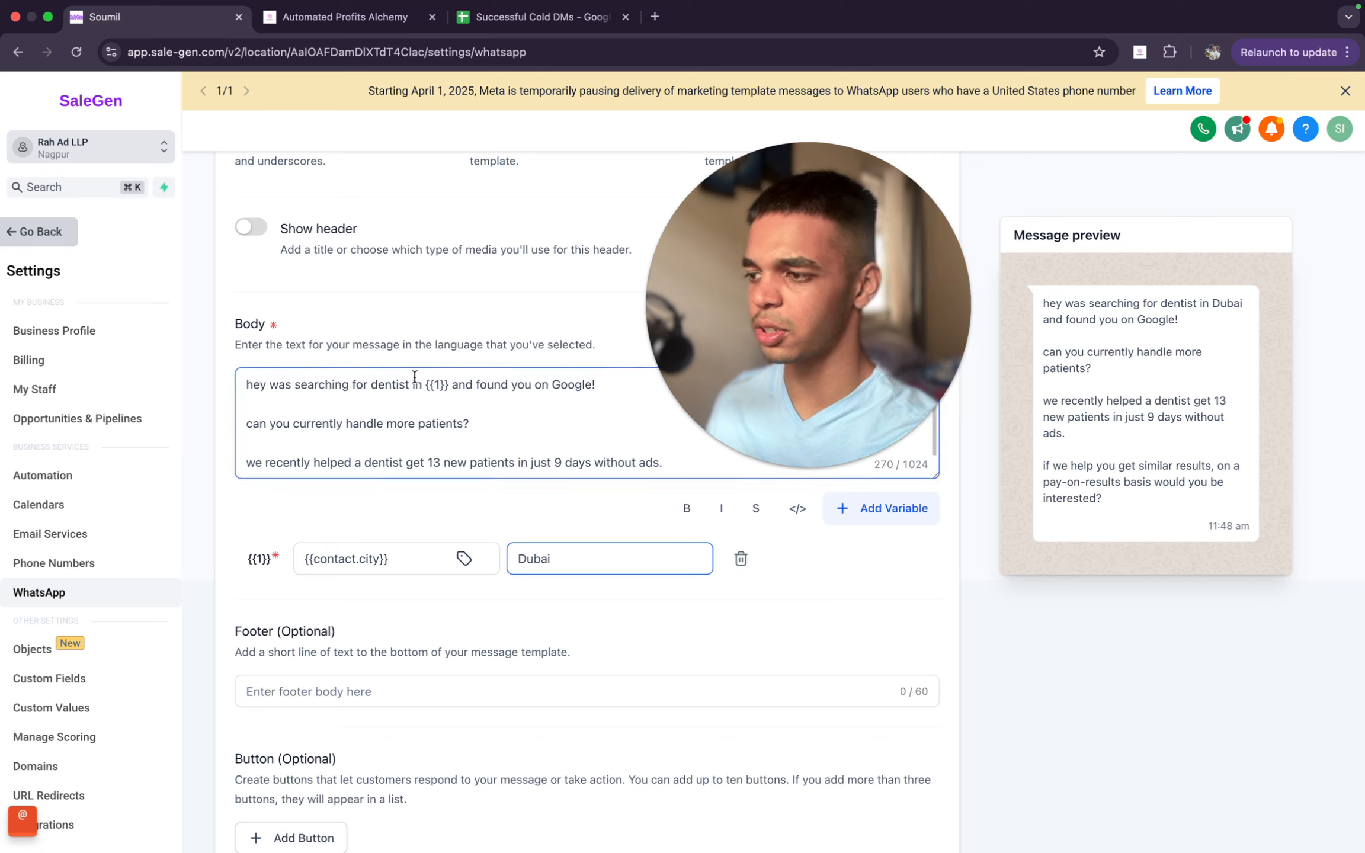
- Insert a new variable right after "hey" in the body's opening line
{"action": "left_click", "coordinate": [270, 384]}
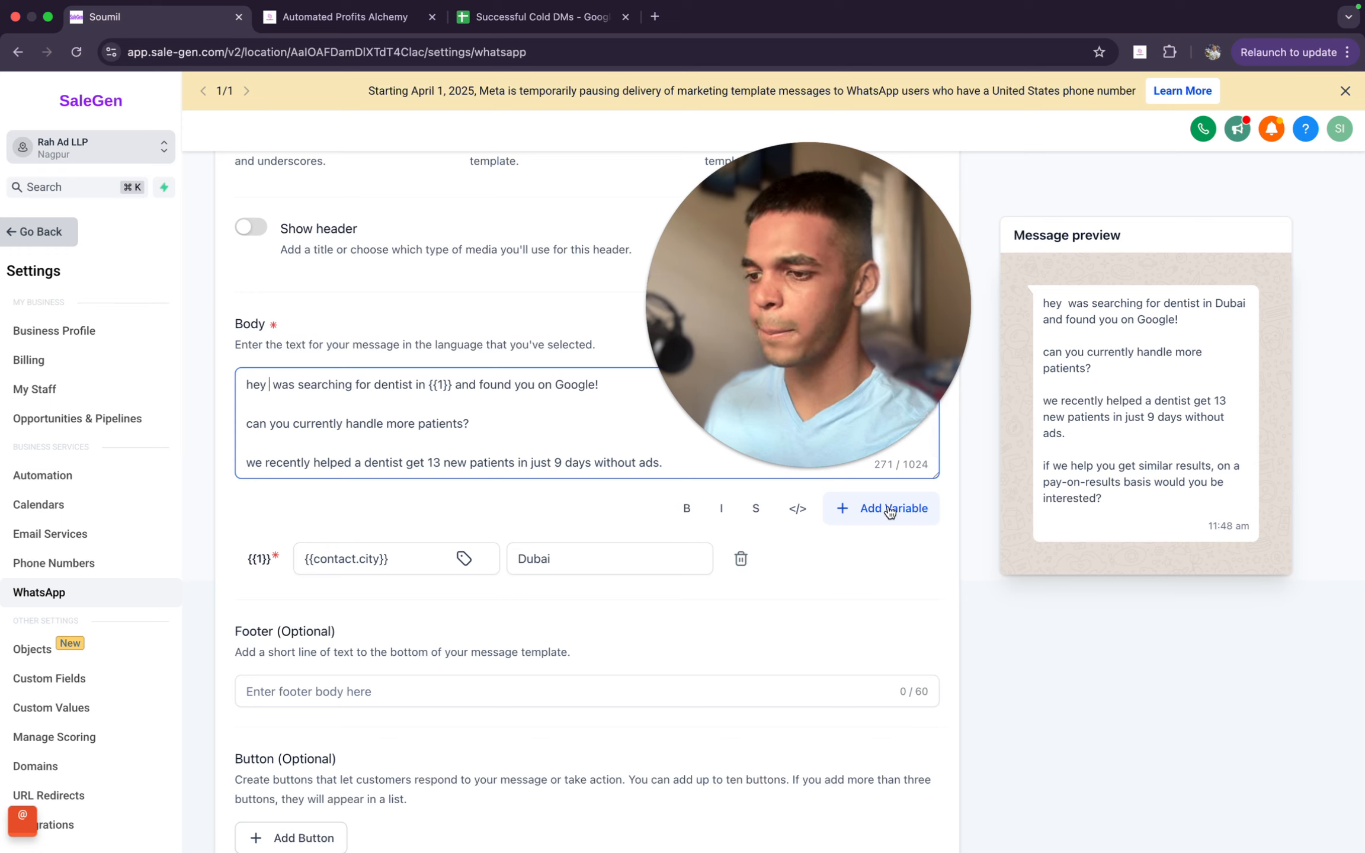
{"action": "left_click", "coordinate": [851, 386]}
{"action": "left_click_drag", "start_coordinate": [851, 387], "coordinate": [1227, 317]}
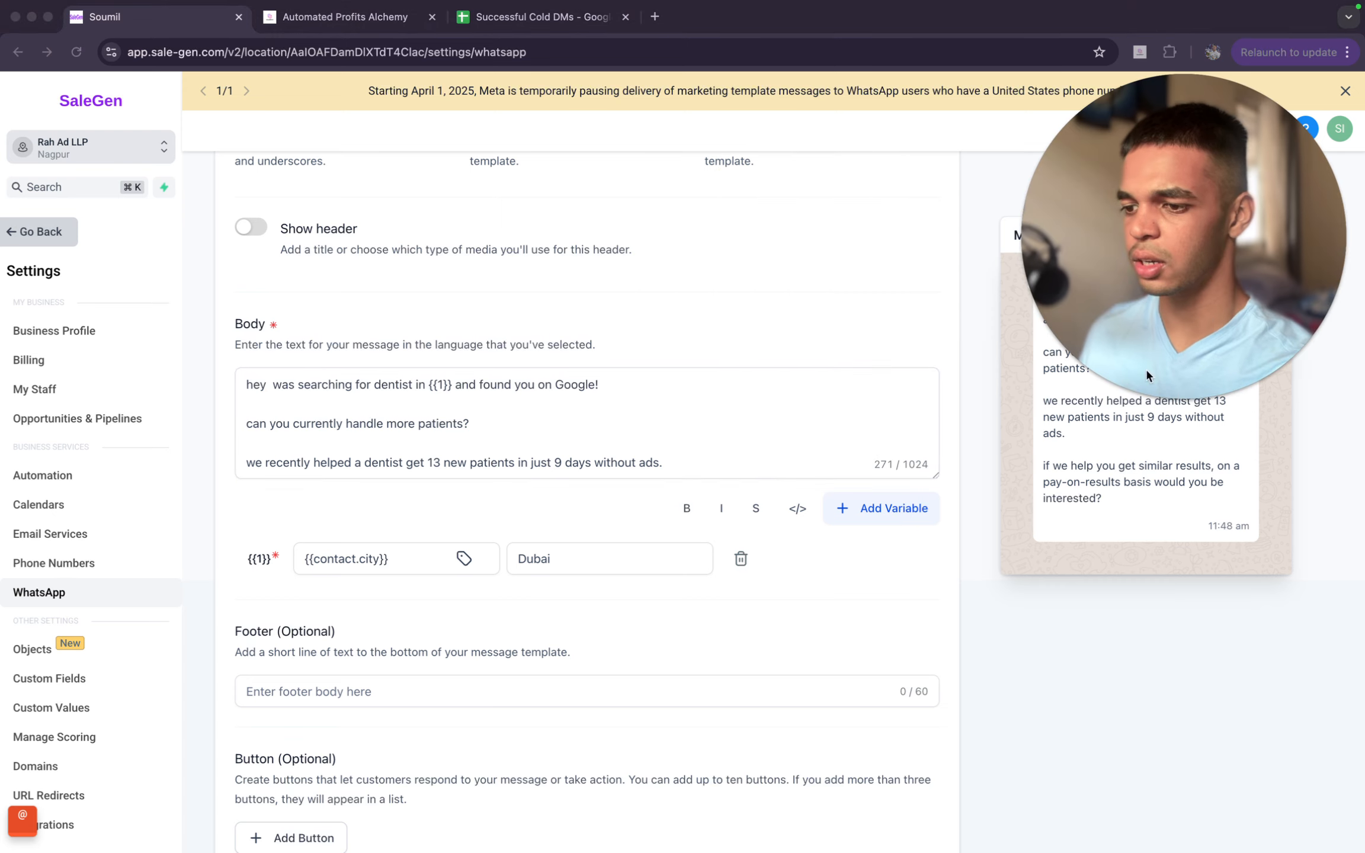
{"action": "left_click", "coordinate": [888, 518]}
{"action": "left_click", "coordinate": [888, 508]}
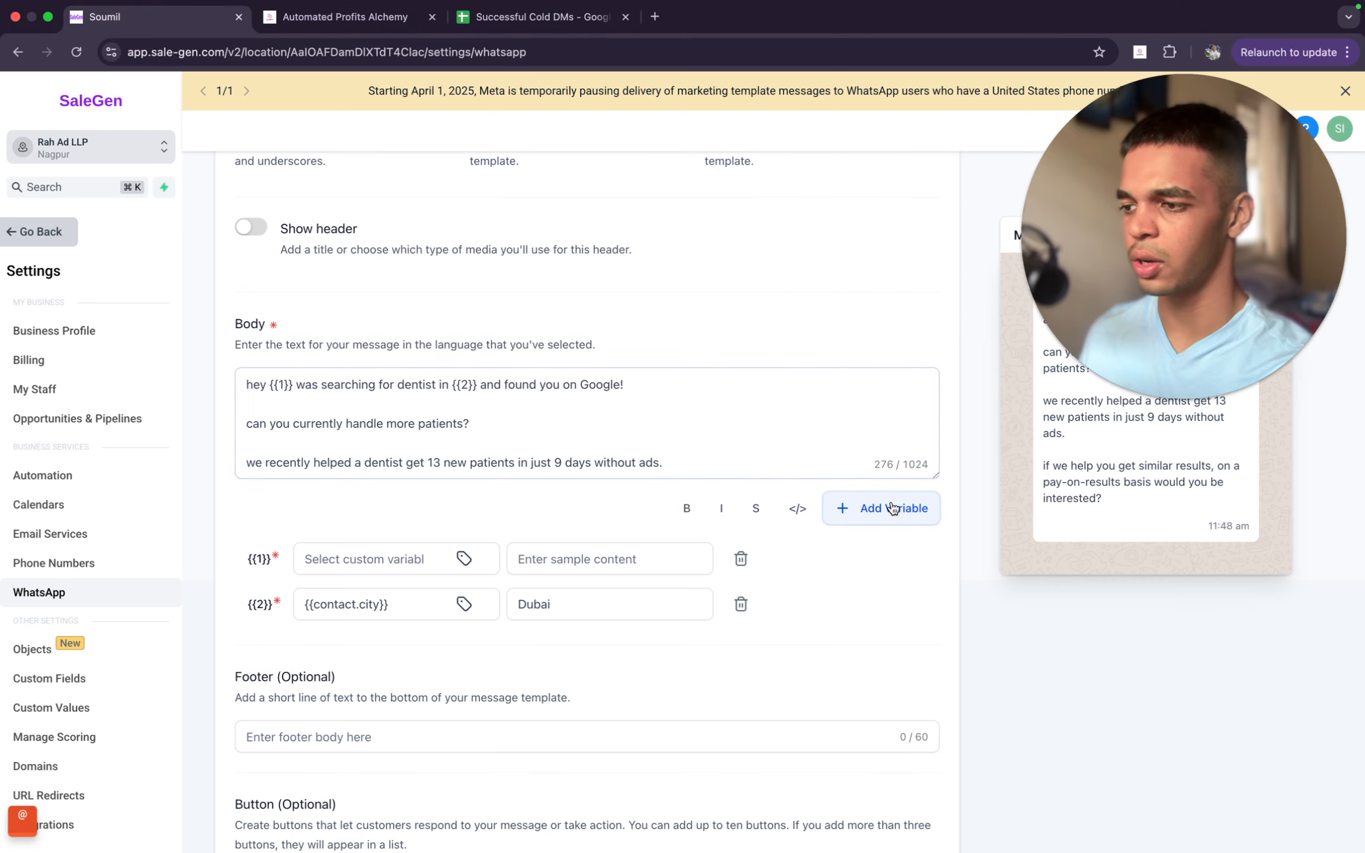
- Assign the contact's First Name field as the custom variable for the new {{1}} after "hey"
{"action": "left_click", "coordinate": [381, 562]}
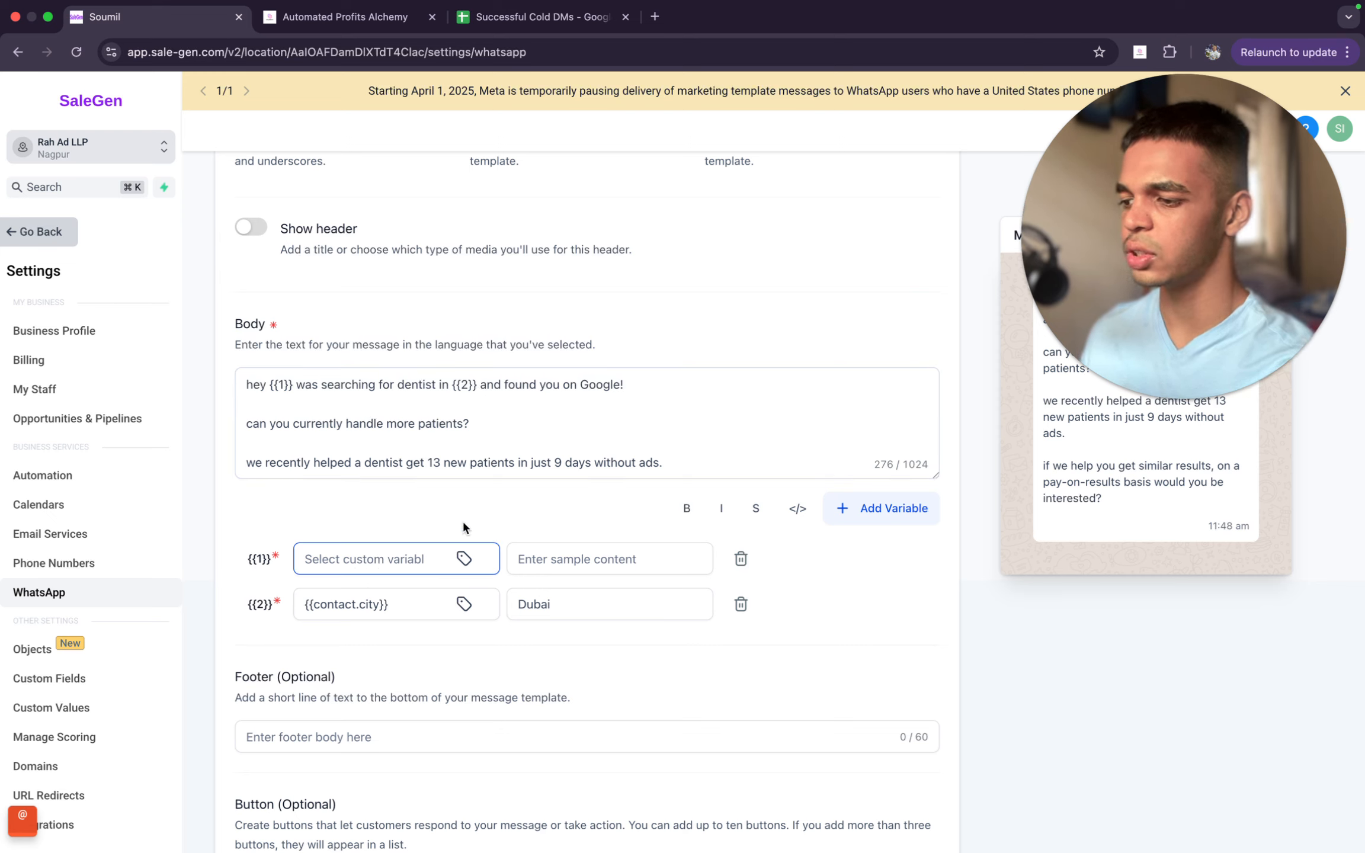
{"action": "left_click", "coordinate": [293, 395]}
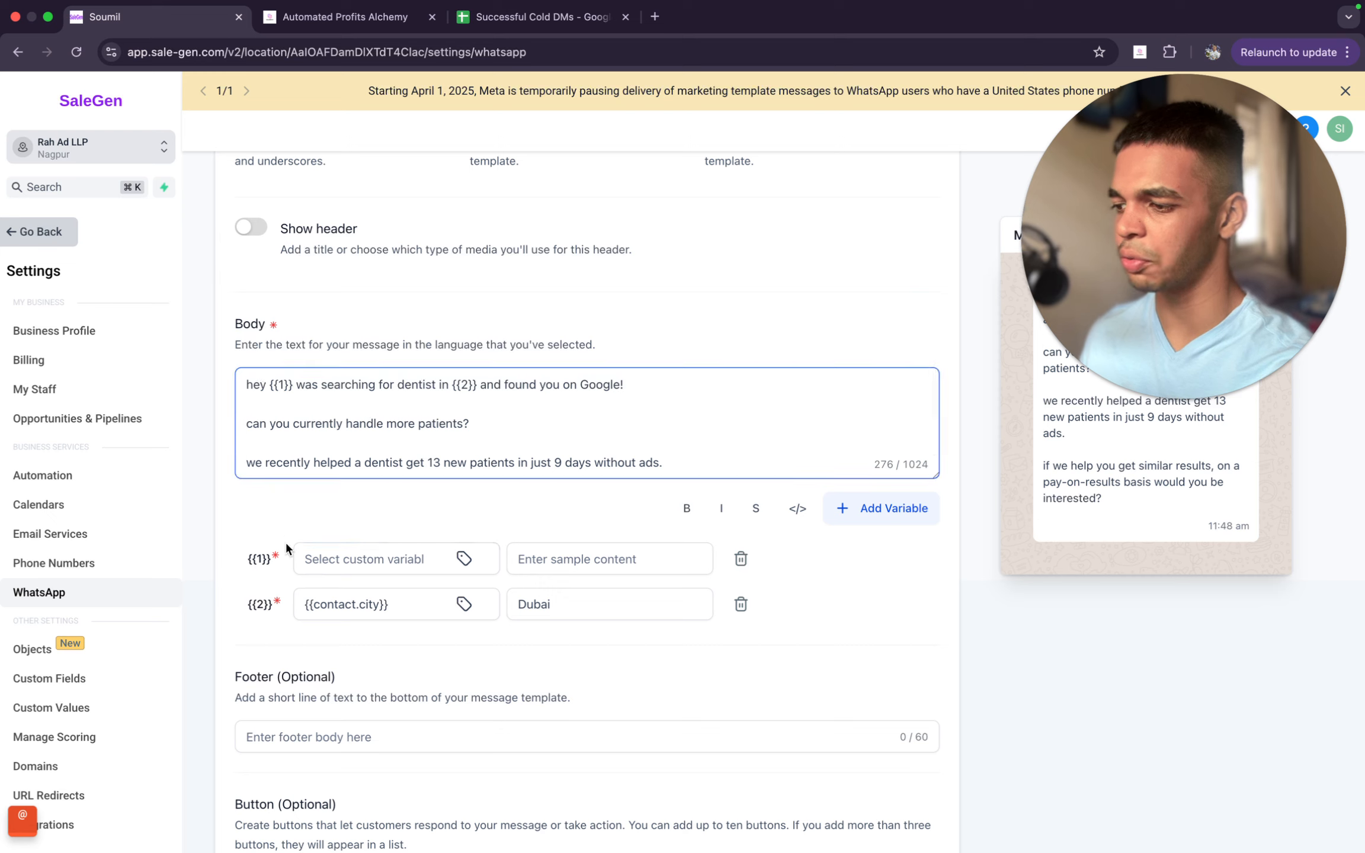
{"action": "left_click", "coordinate": [249, 559]}
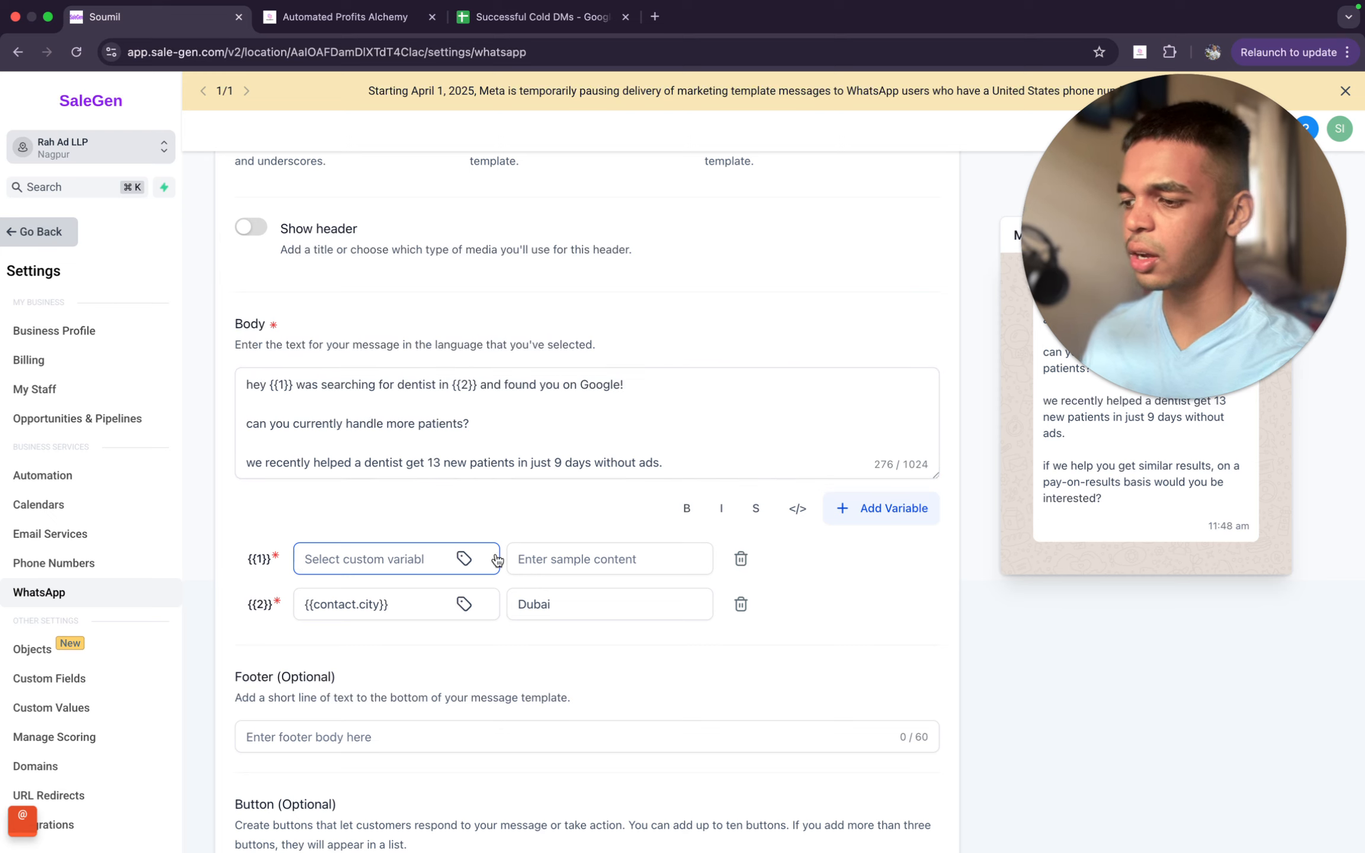
{"action": "left_click", "coordinate": [464, 559]}
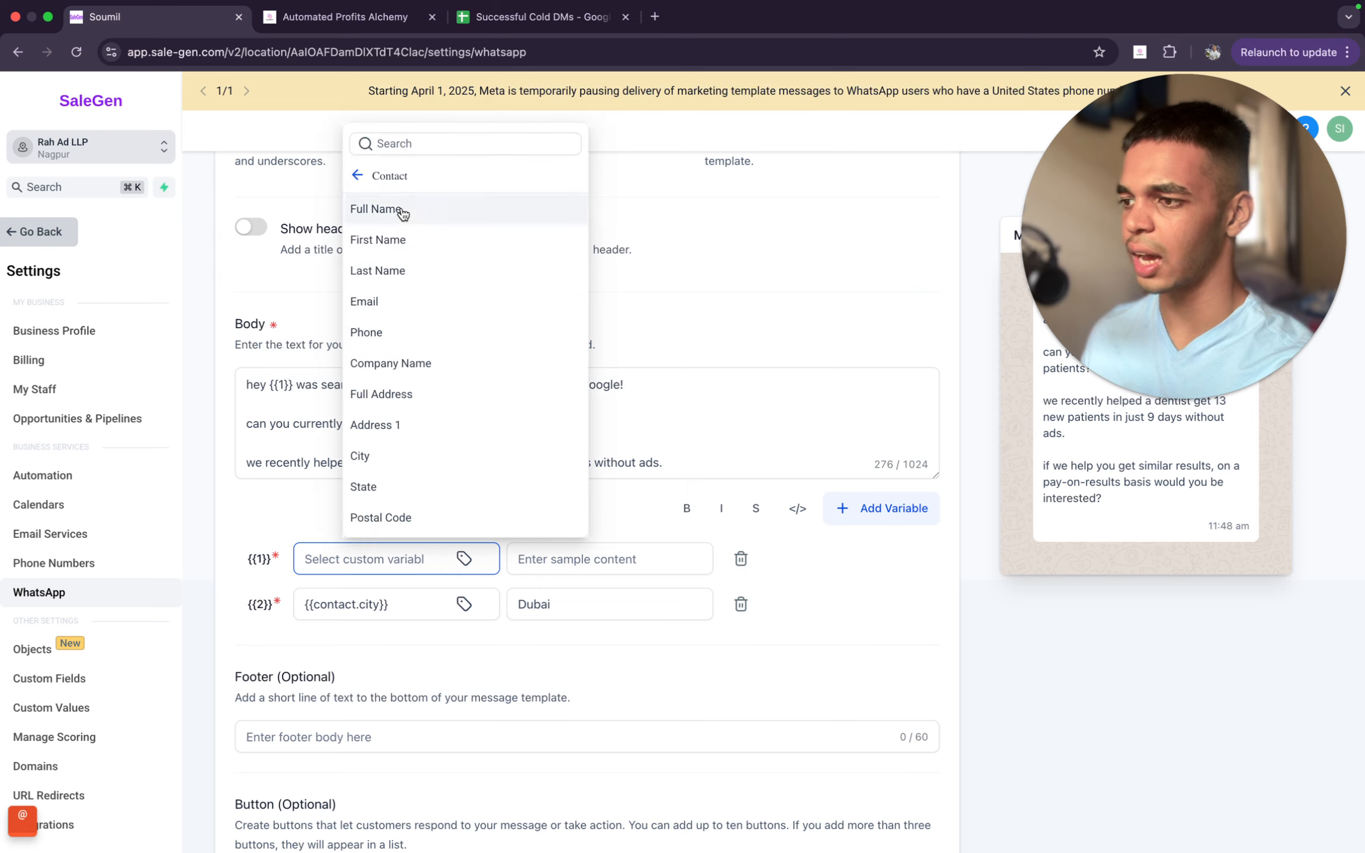
{"action": "left_click", "coordinate": [358, 176]}
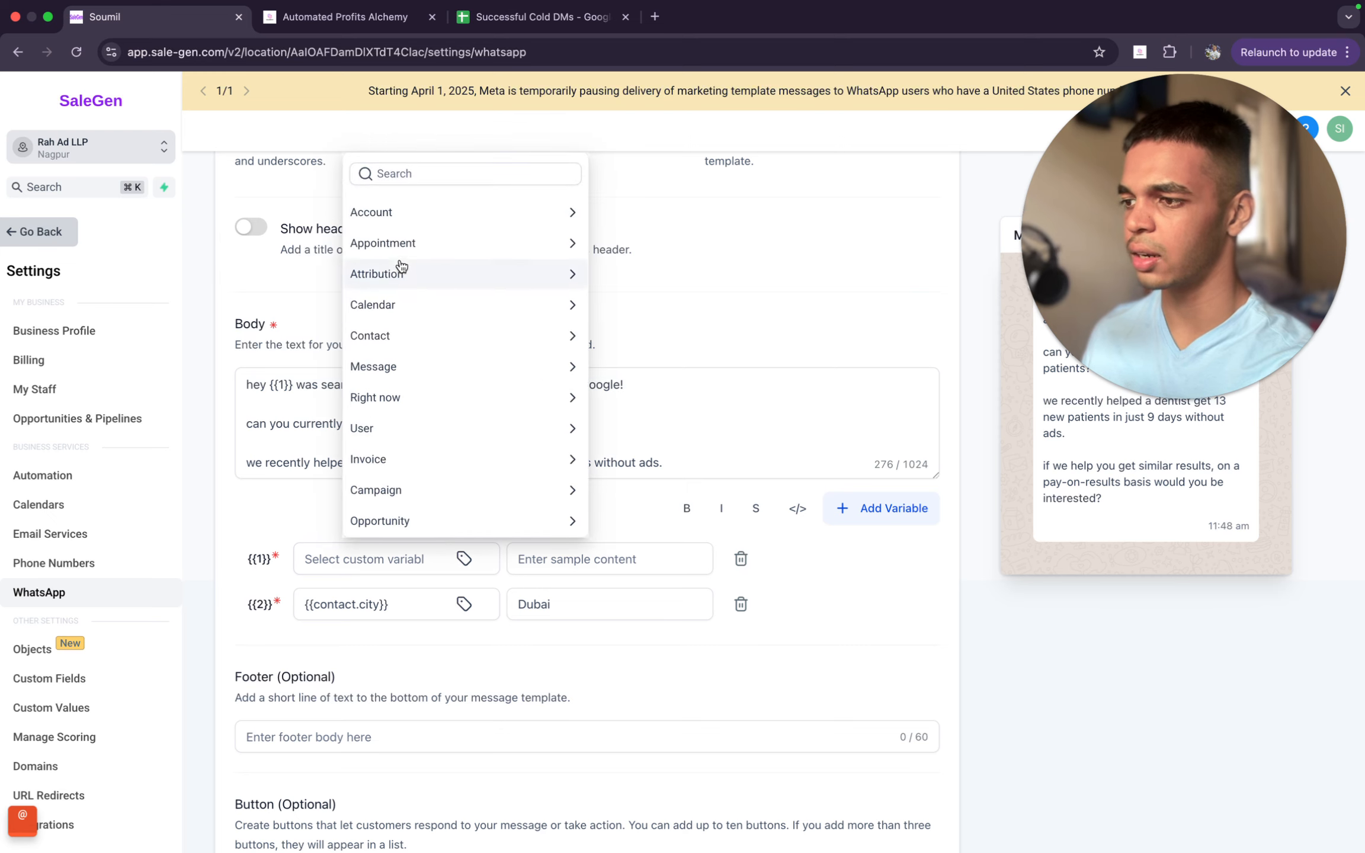
{"action": "left_click", "coordinate": [399, 341]}
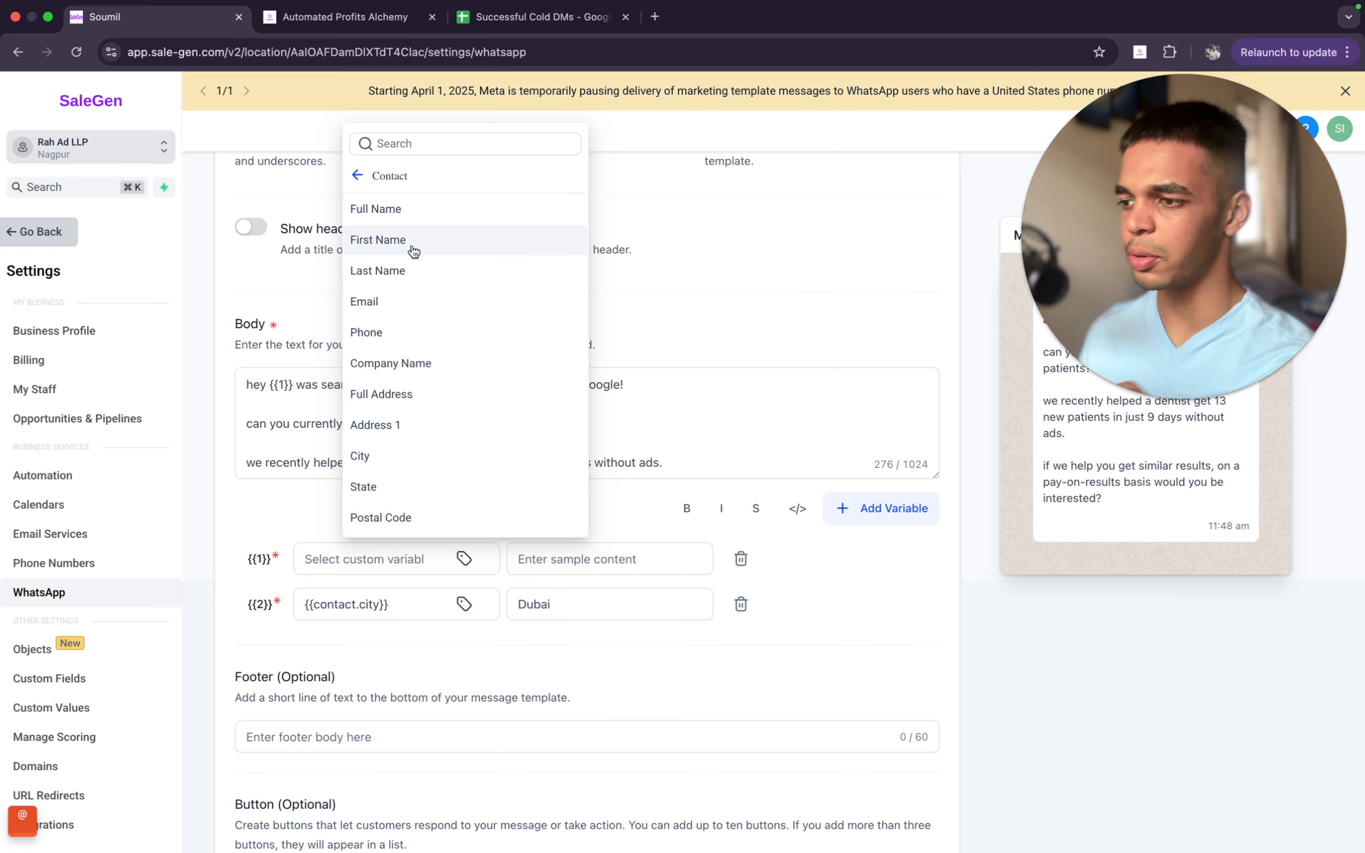
{"action": "scroll", "coordinate": [436, 505], "scroll_direction": "down", "scroll_amount": 3}
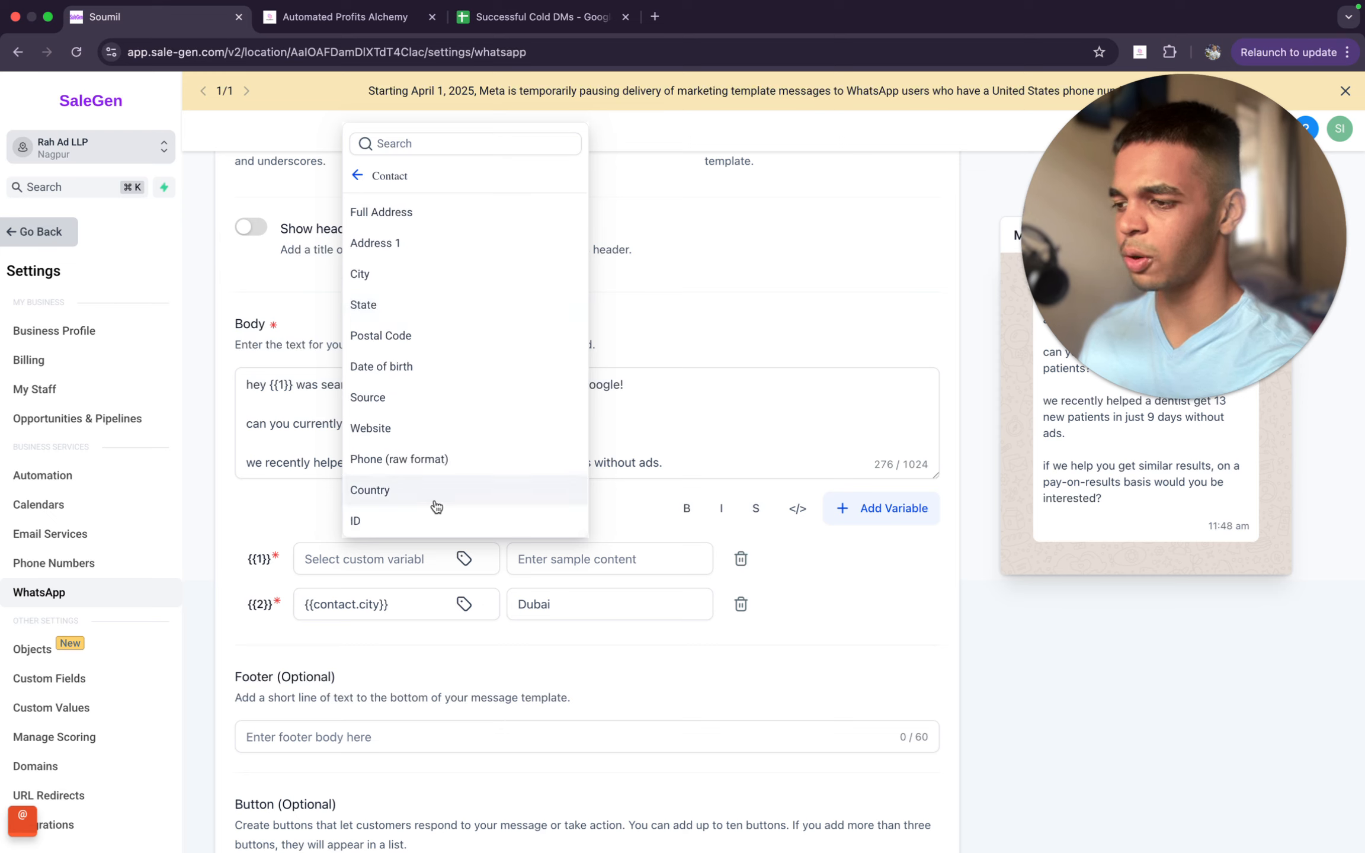
{"action": "scroll", "coordinate": [435, 505], "scroll_direction": "up", "scroll_amount": 3}
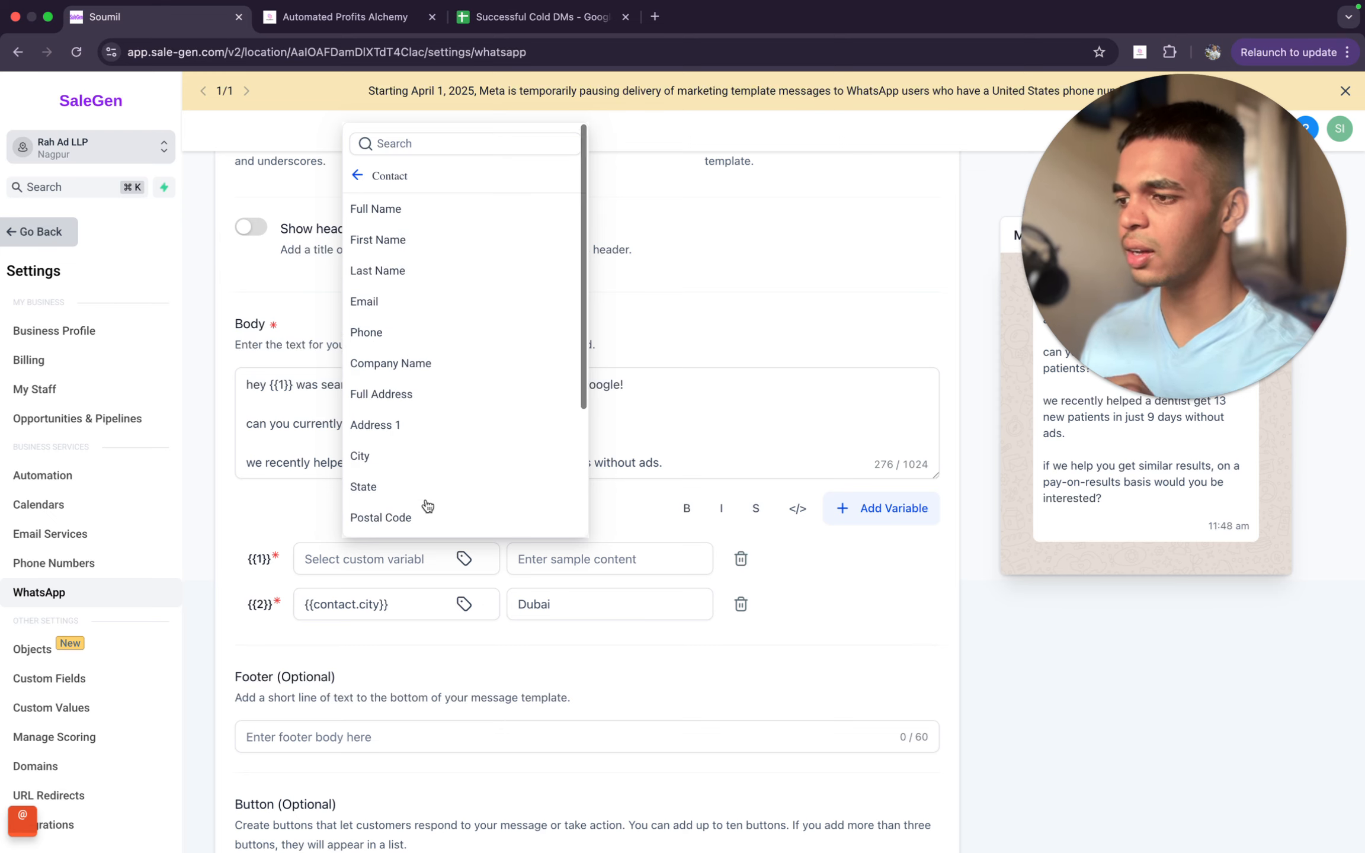
{"action": "left_click", "coordinate": [409, 242]}
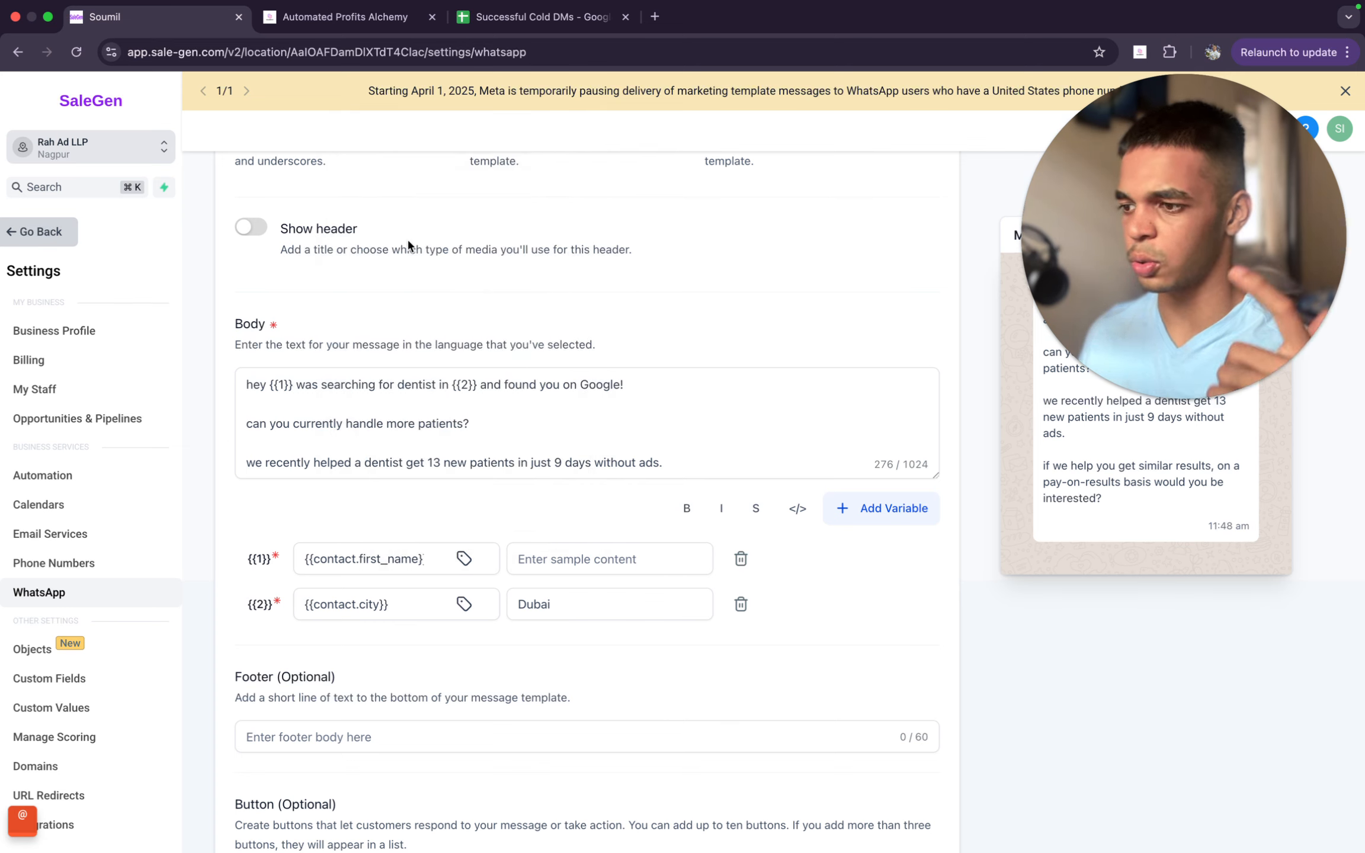
- Read the remaining personalisation instructions in the Automated Profits Alchemy community post, and return to the SaleGen template
{"action": "left_click", "coordinate": [334, 18]}
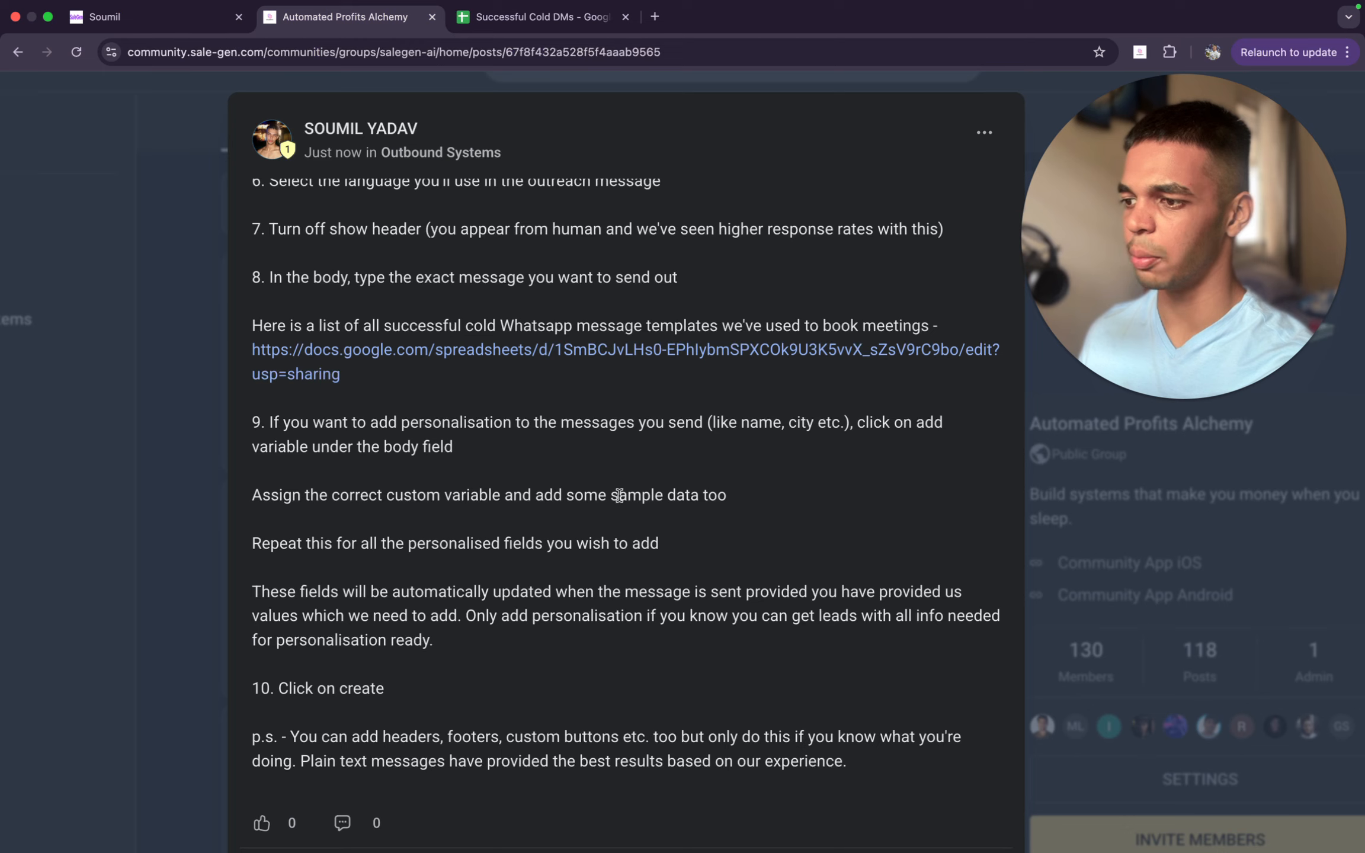
{"action": "scroll", "coordinate": [572, 568], "scroll_direction": "down", "scroll_amount": 1}
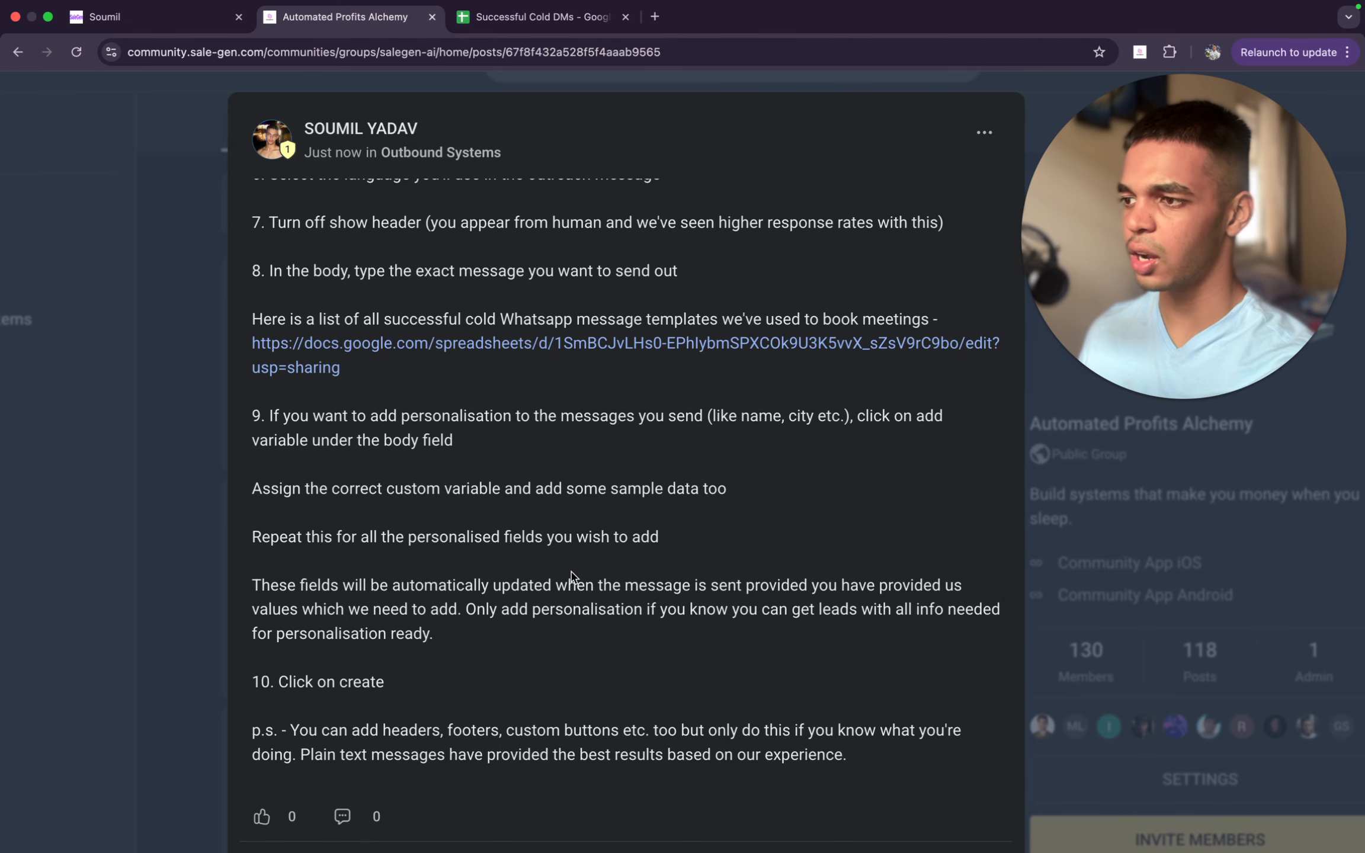
{"action": "left_click", "coordinate": [188, 18]}
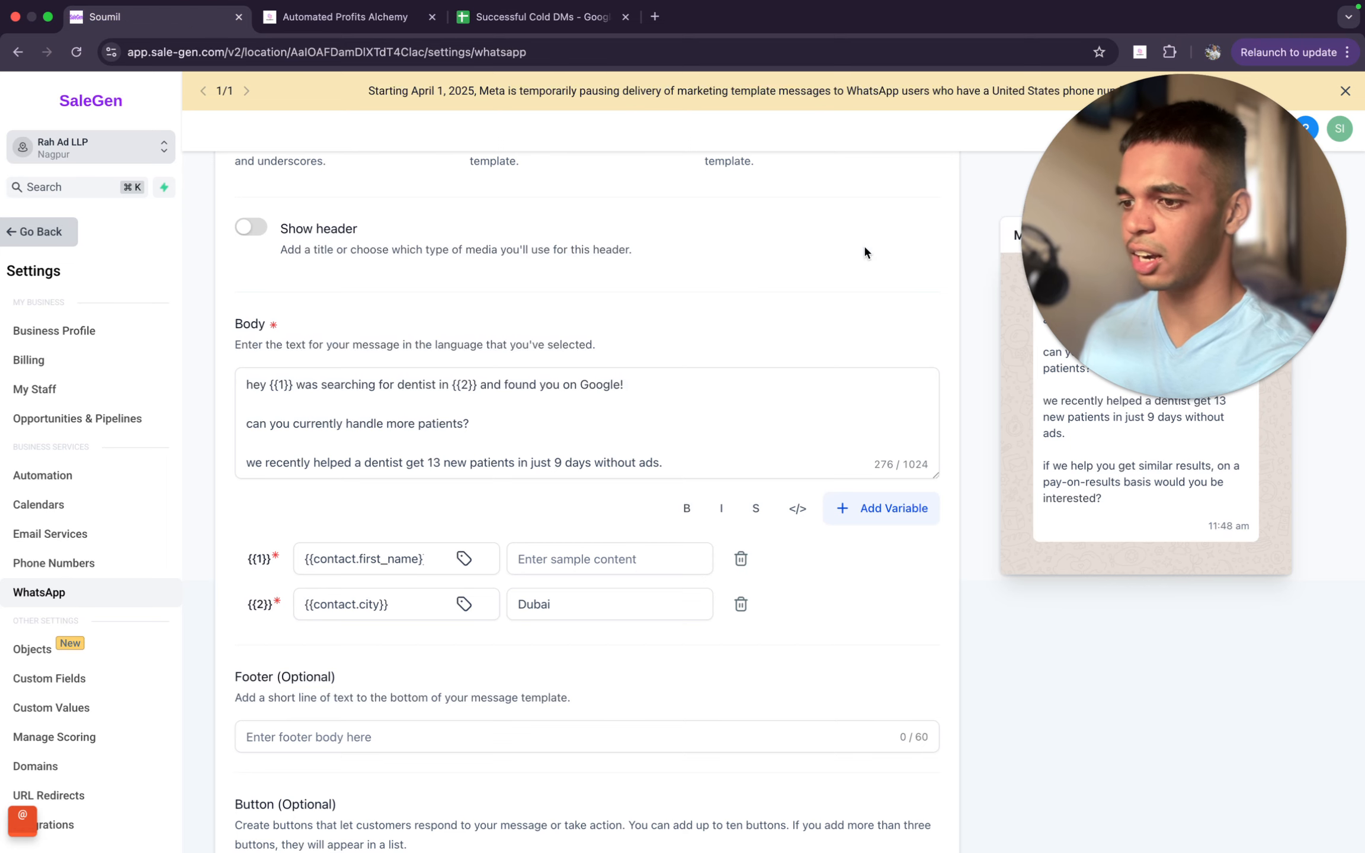
- Insert a third variable in the body after "can you currently handle more patients?"
{"action": "scroll", "coordinate": [681, 332], "scroll_direction": "down", "scroll_amount": 2}
{"action": "left_click", "coordinate": [605, 366]}
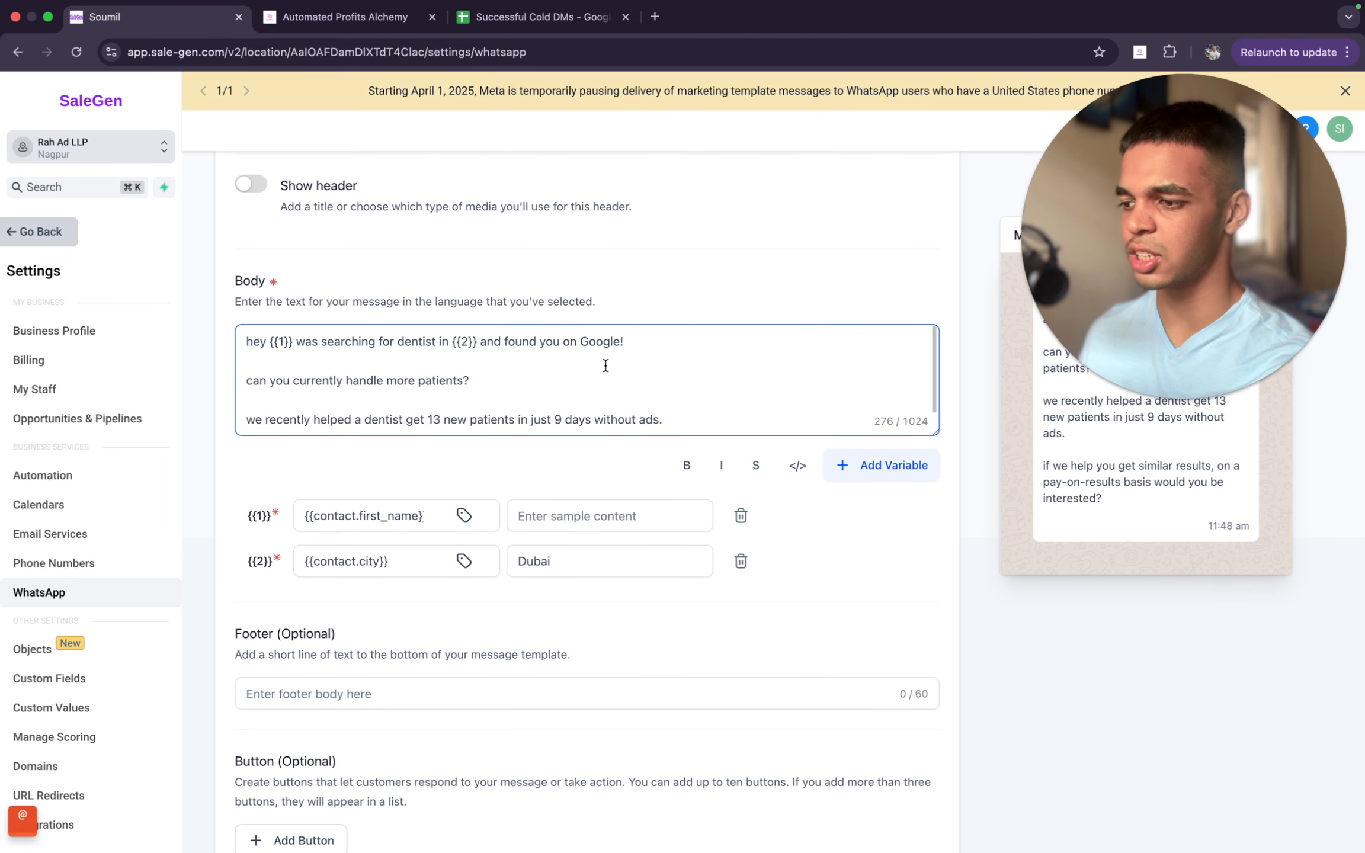
{"action": "scroll", "coordinate": [605, 365], "scroll_direction": "down", "scroll_amount": 1}
{"action": "scroll", "coordinate": [392, 381], "scroll_direction": "up", "scroll_amount": 1}
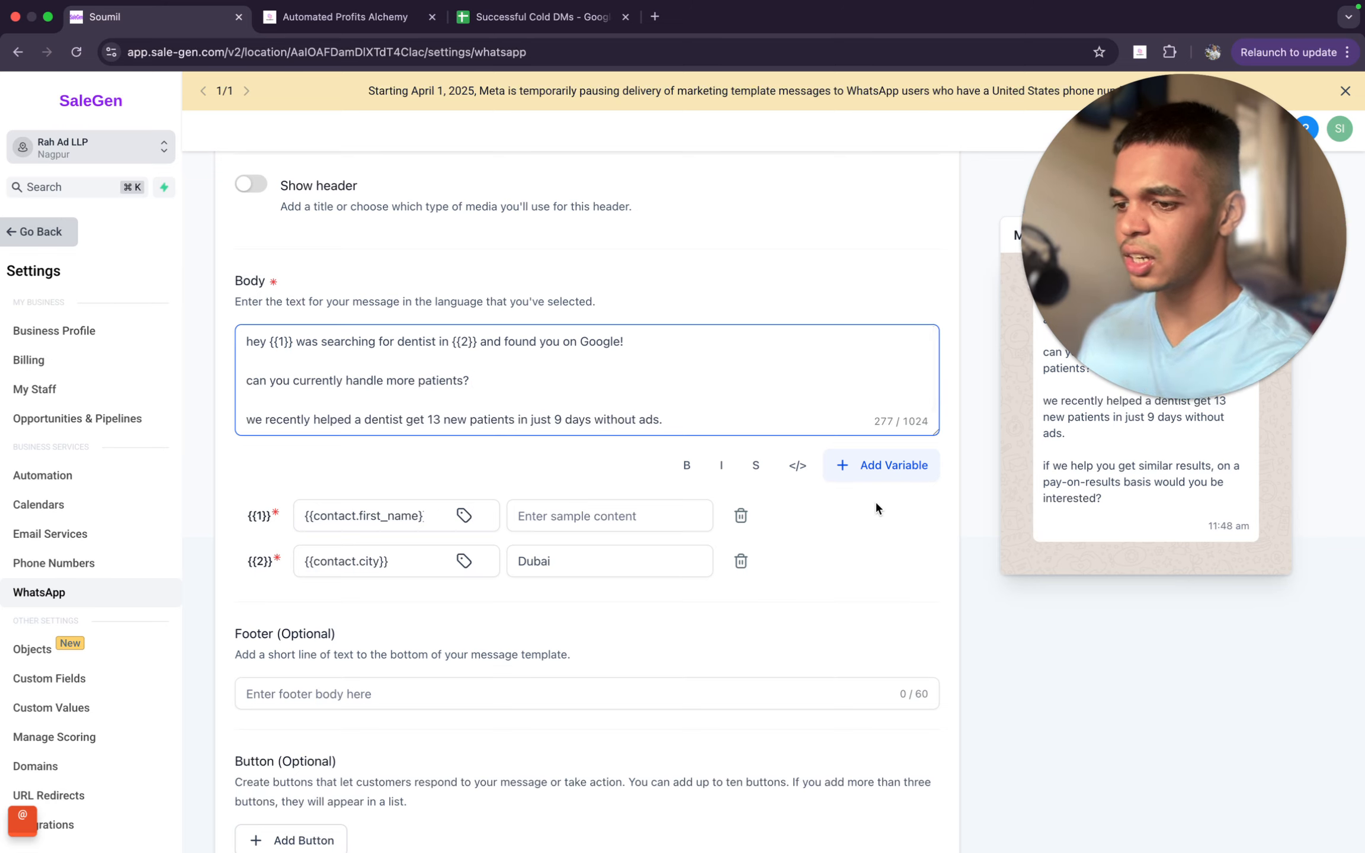
{"action": "left_click", "coordinate": [888, 477]}
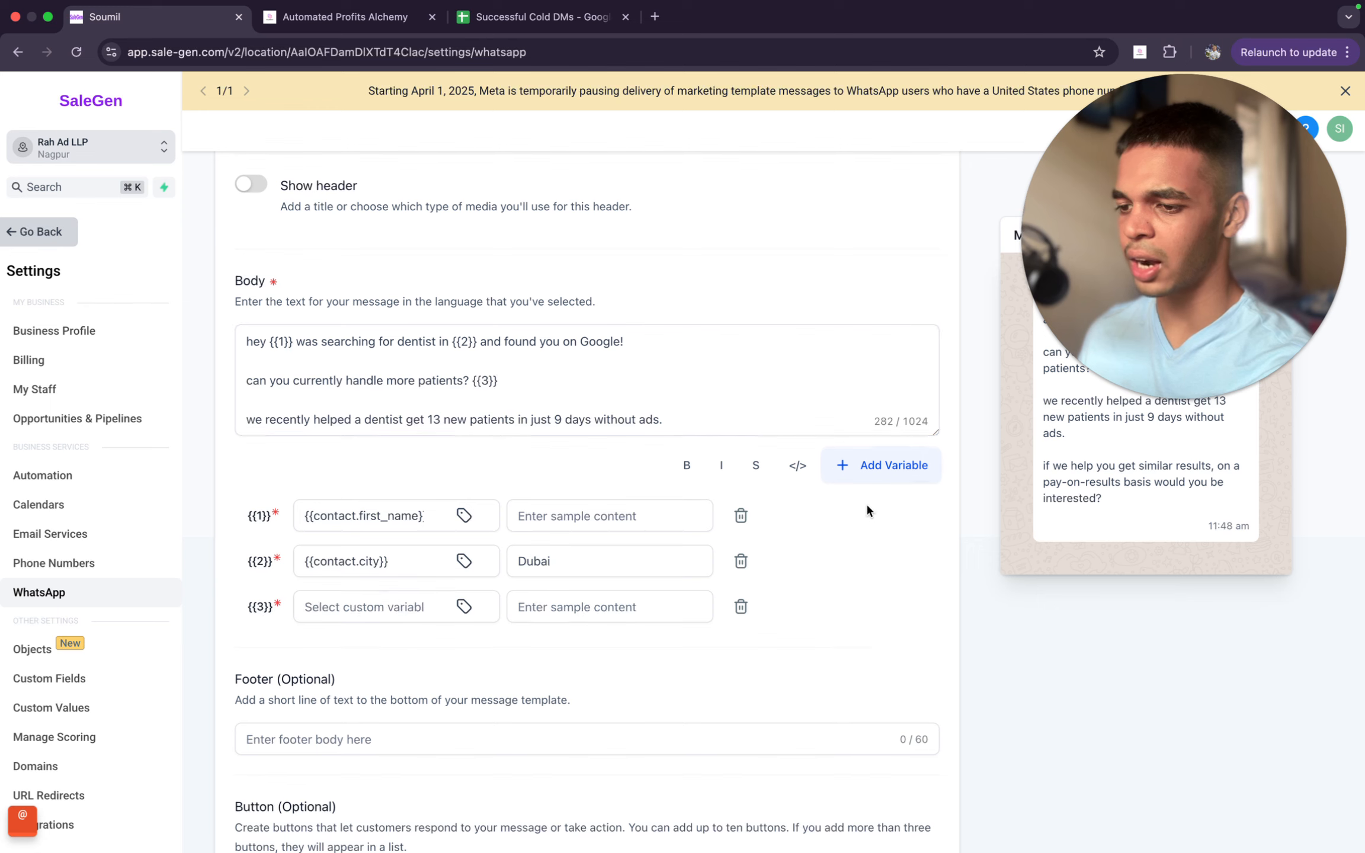
- Assign the contact's Company Name field as the custom variable for {{3}}
{"action": "left_click", "coordinate": [464, 606]}
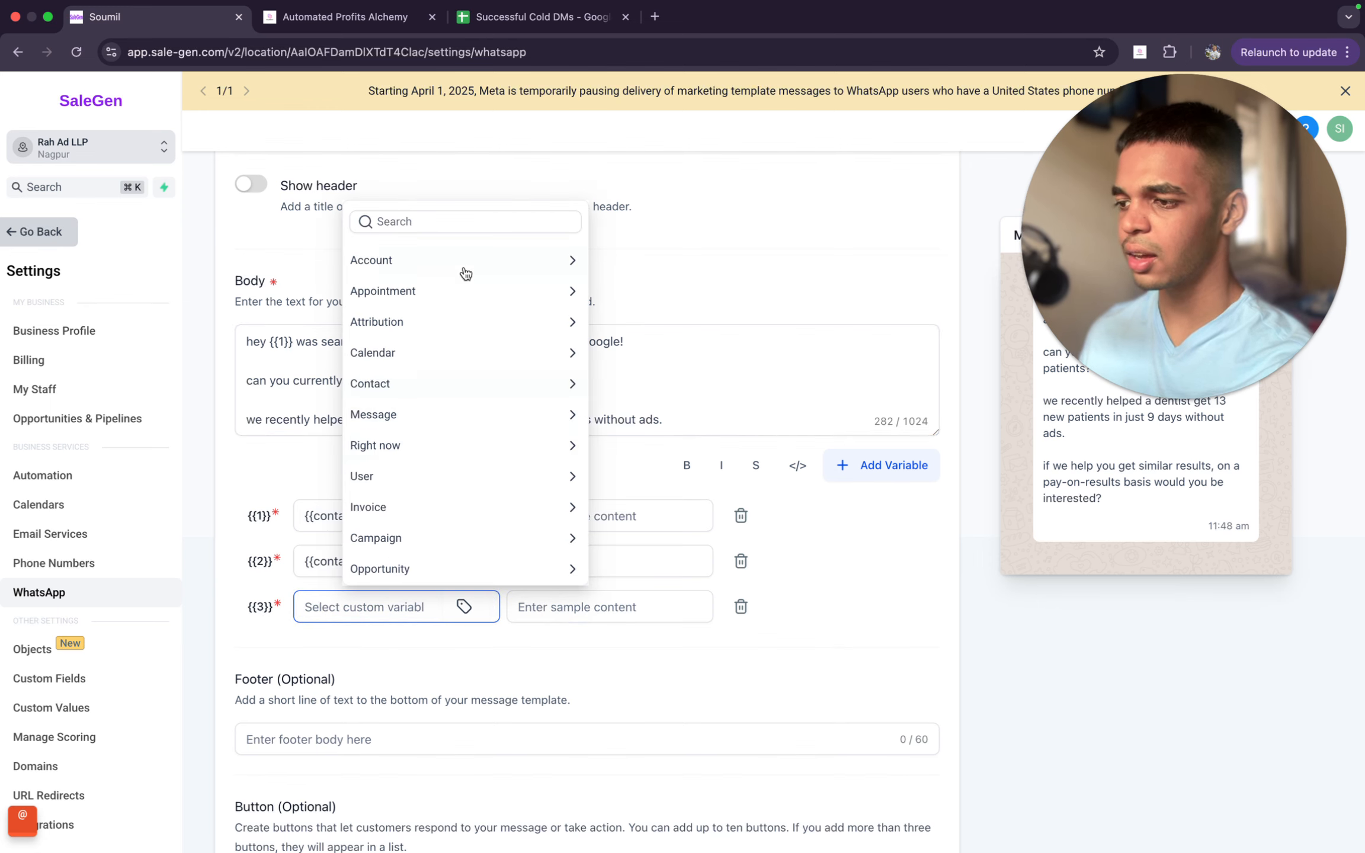
{"action": "left_click", "coordinate": [487, 390]}
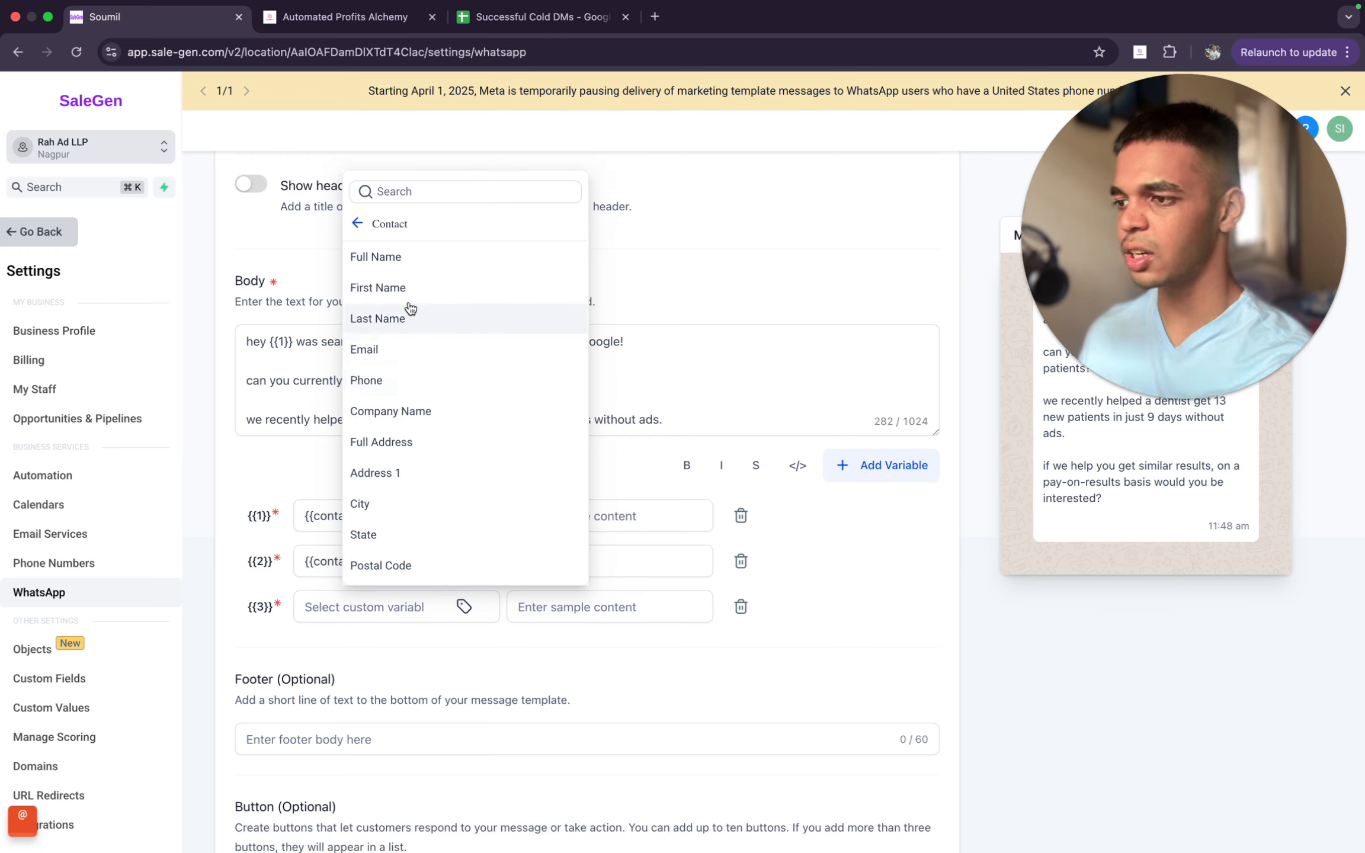
{"action": "left_click", "coordinate": [810, 348]}
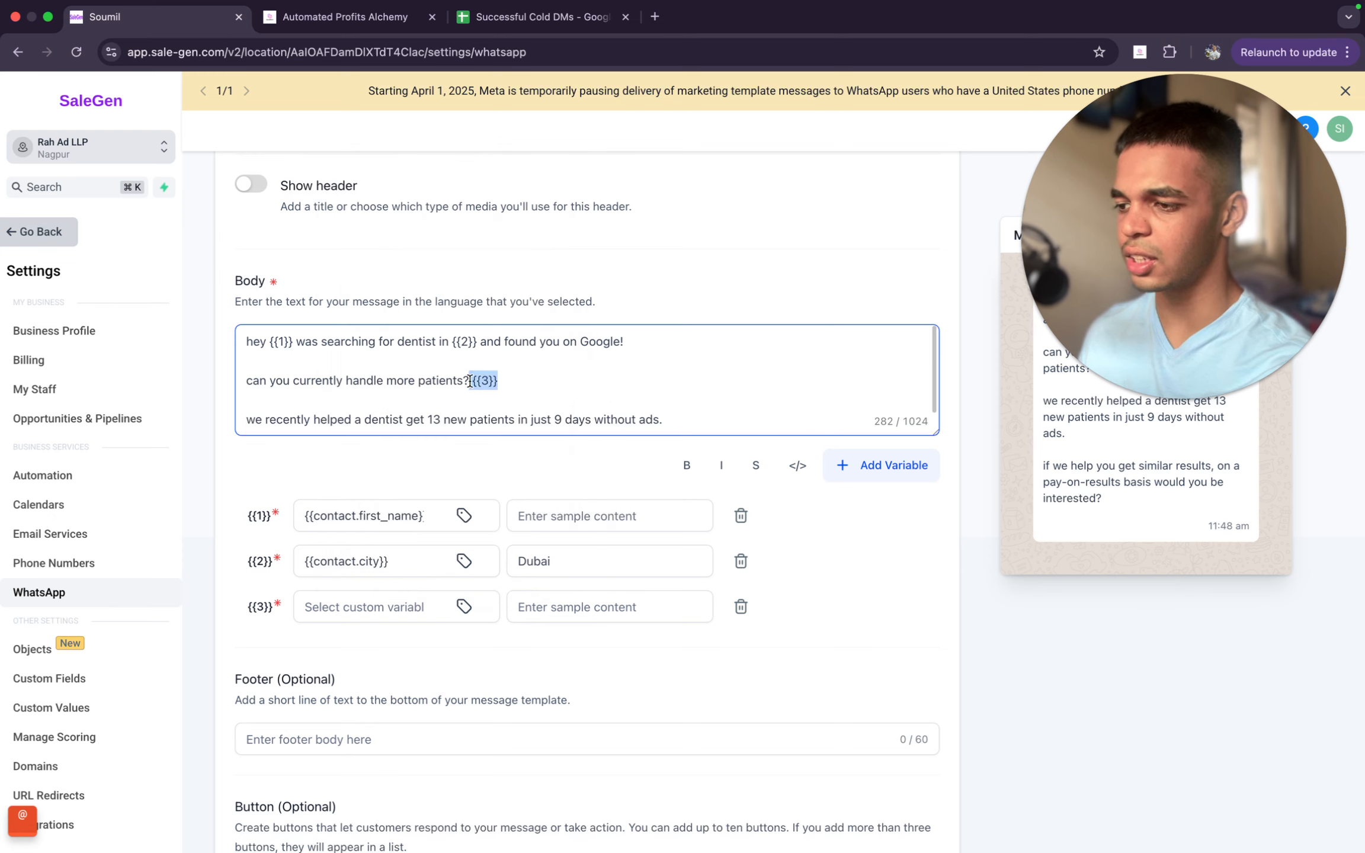
{"action": "left_click", "coordinate": [463, 606]}
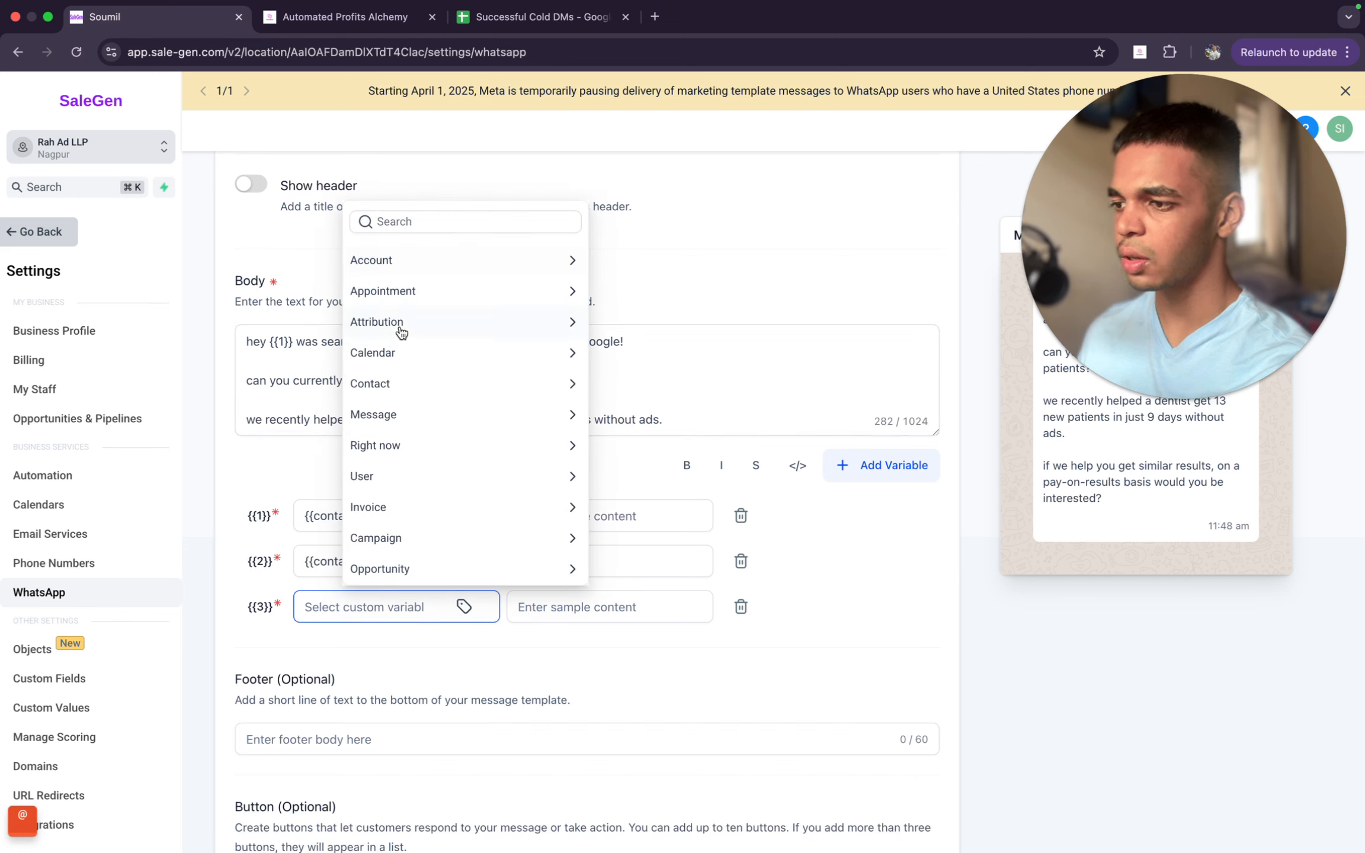
{"action": "left_click", "coordinate": [388, 383]}
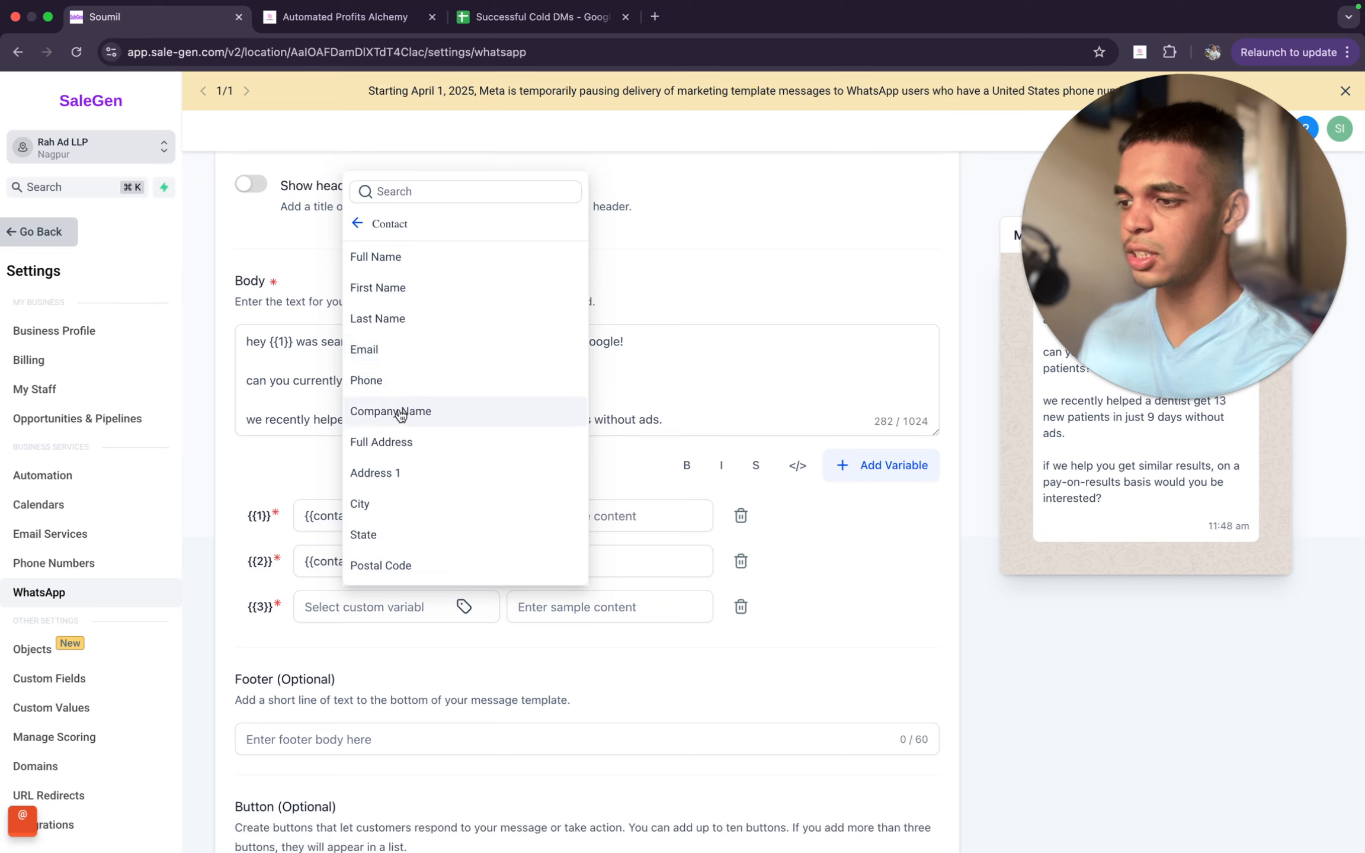
{"action": "left_click", "coordinate": [432, 411]}
- Enter "Acme Corp" as sample content for the company name variable {{3}}, and delete that variable
{"action": "left_click", "coordinate": [595, 598]}
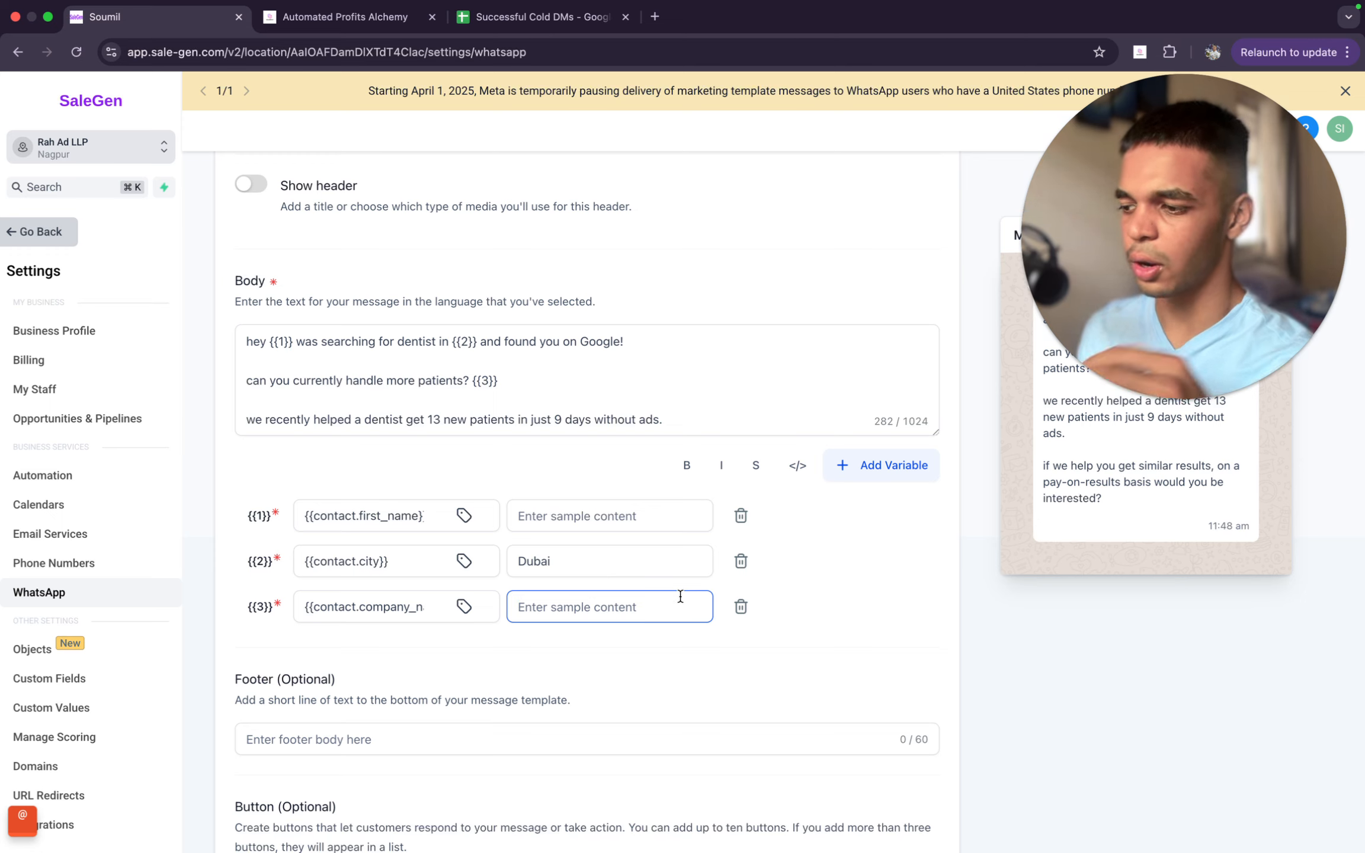
{"action": "type", "text": "Acme "}
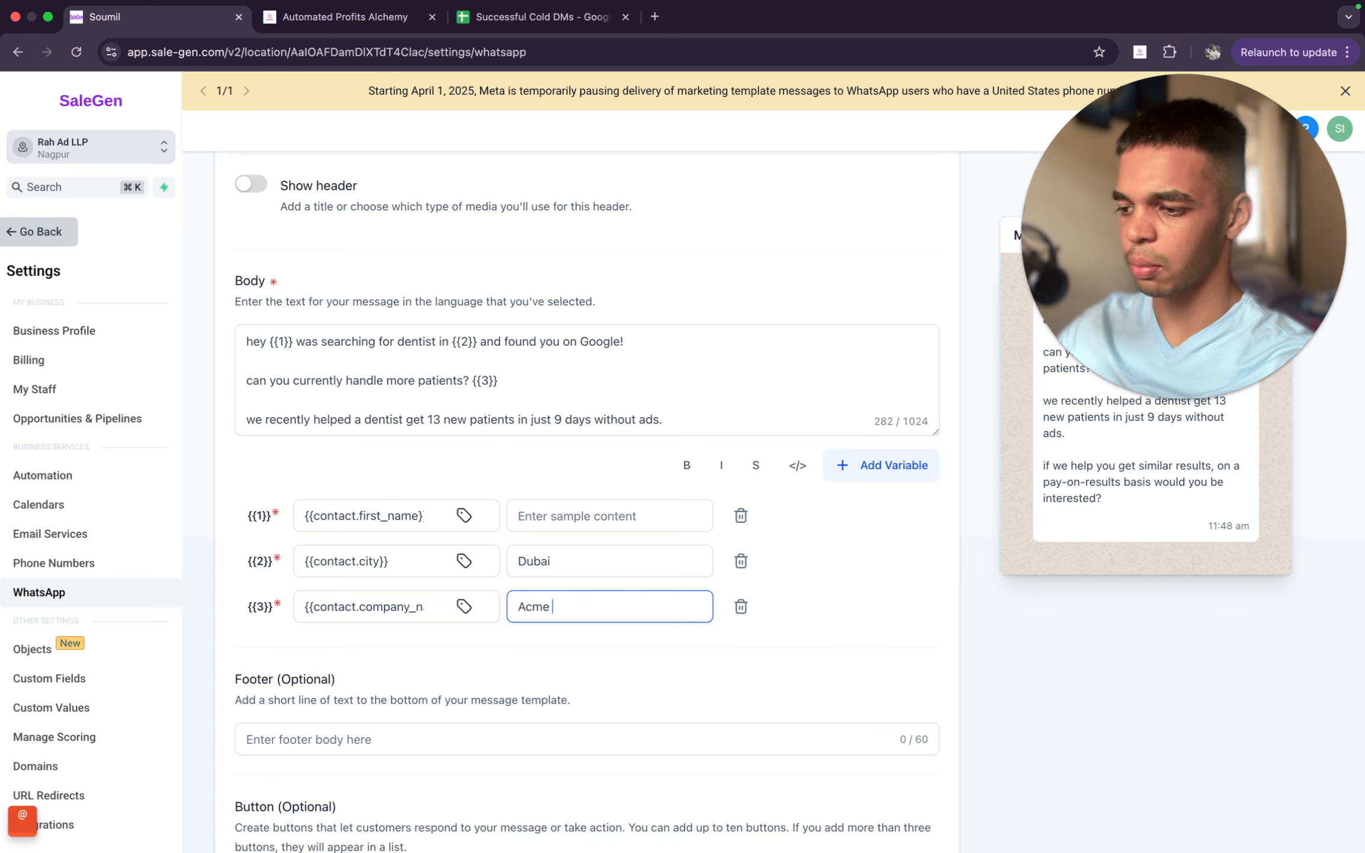
{"action": "type", "text": "Corp"}
{"action": "left_click_drag", "start_coordinate": [1210, 352], "coordinate": [710, 456]}
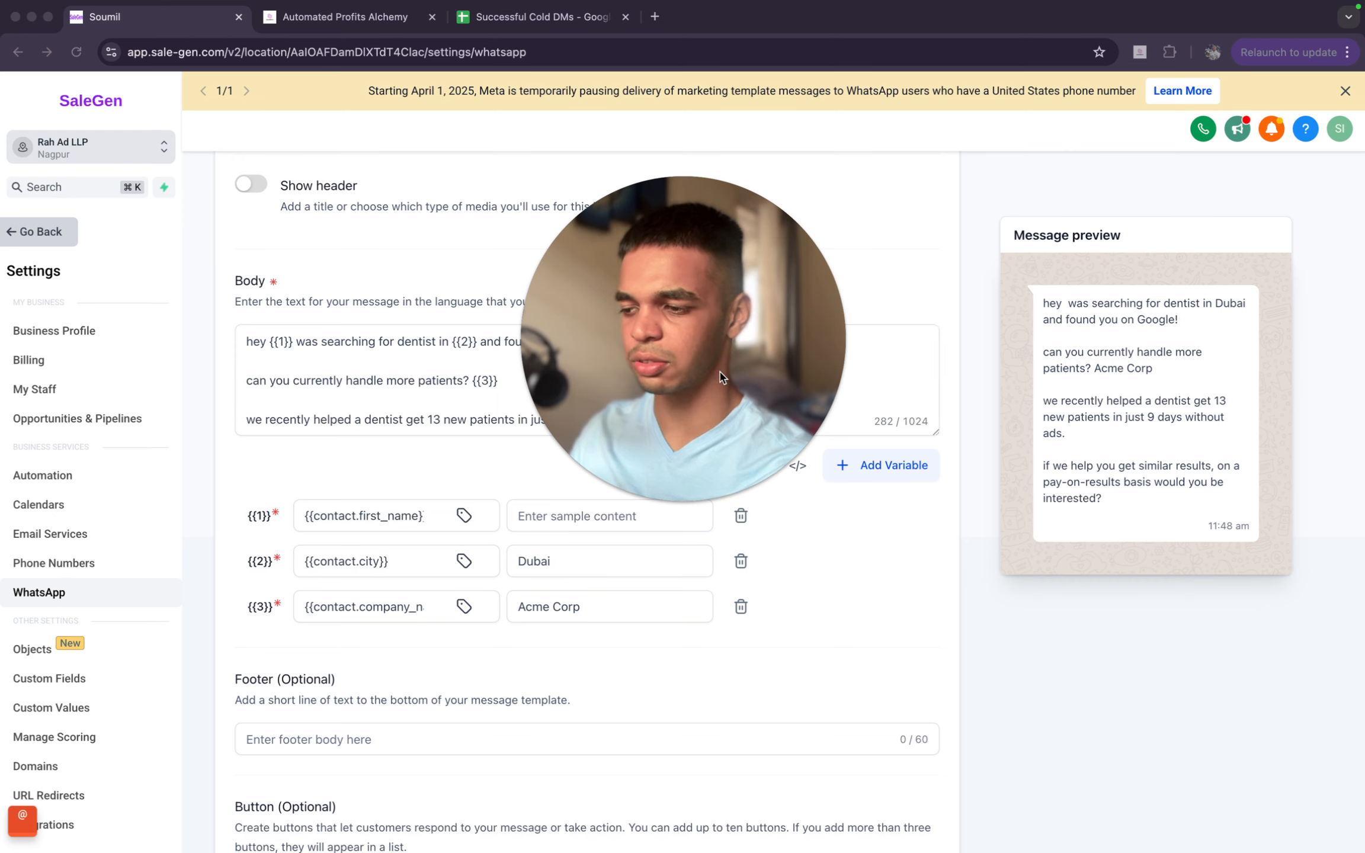
{"action": "left_click_drag", "start_coordinate": [722, 377], "coordinate": [1132, 424]}
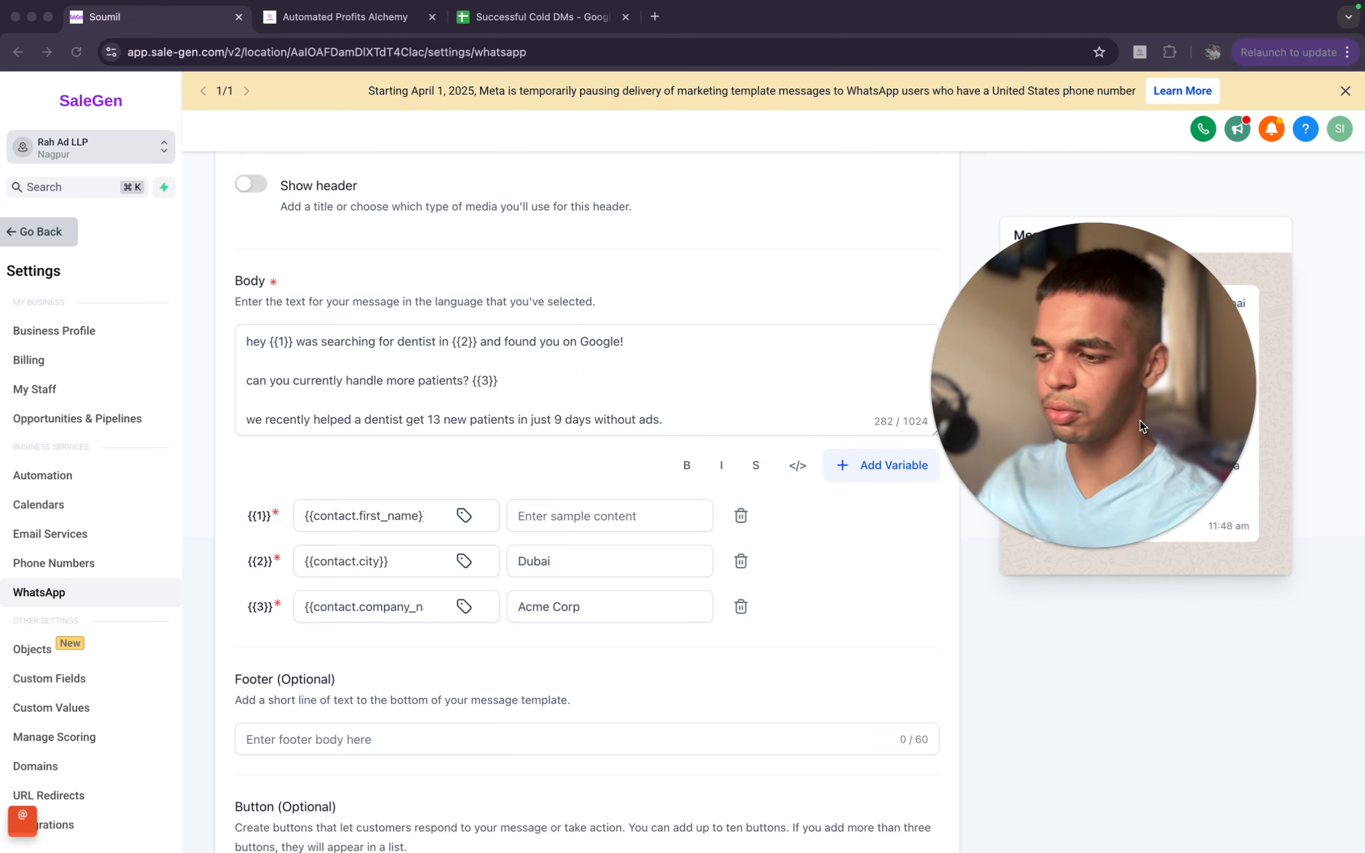
{"action": "left_click", "coordinate": [740, 606]}
- Fill in a sample first name as the sample content for variable {{1}}
{"action": "left_click", "coordinate": [641, 515]}
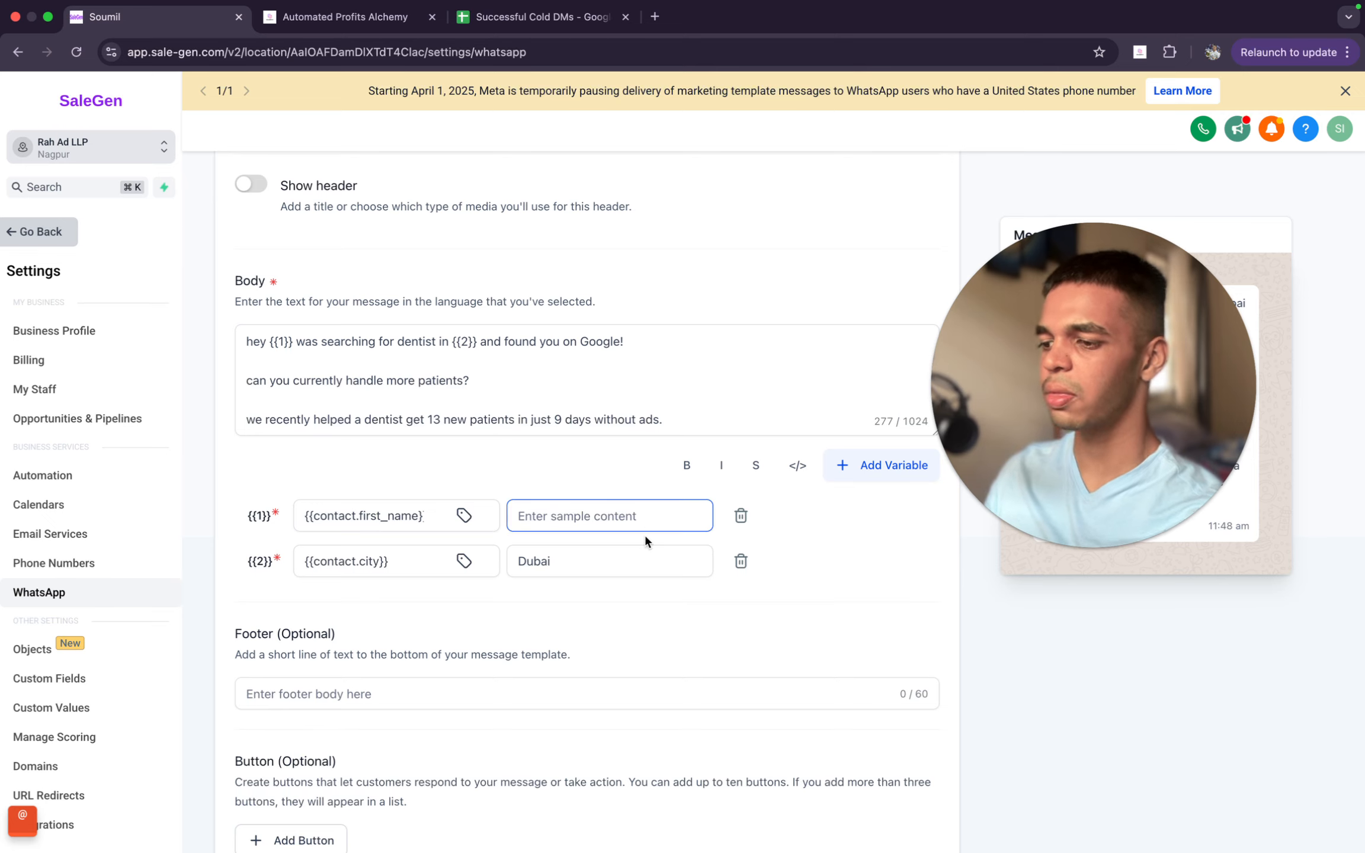
{"action": "type", "text": "John"}
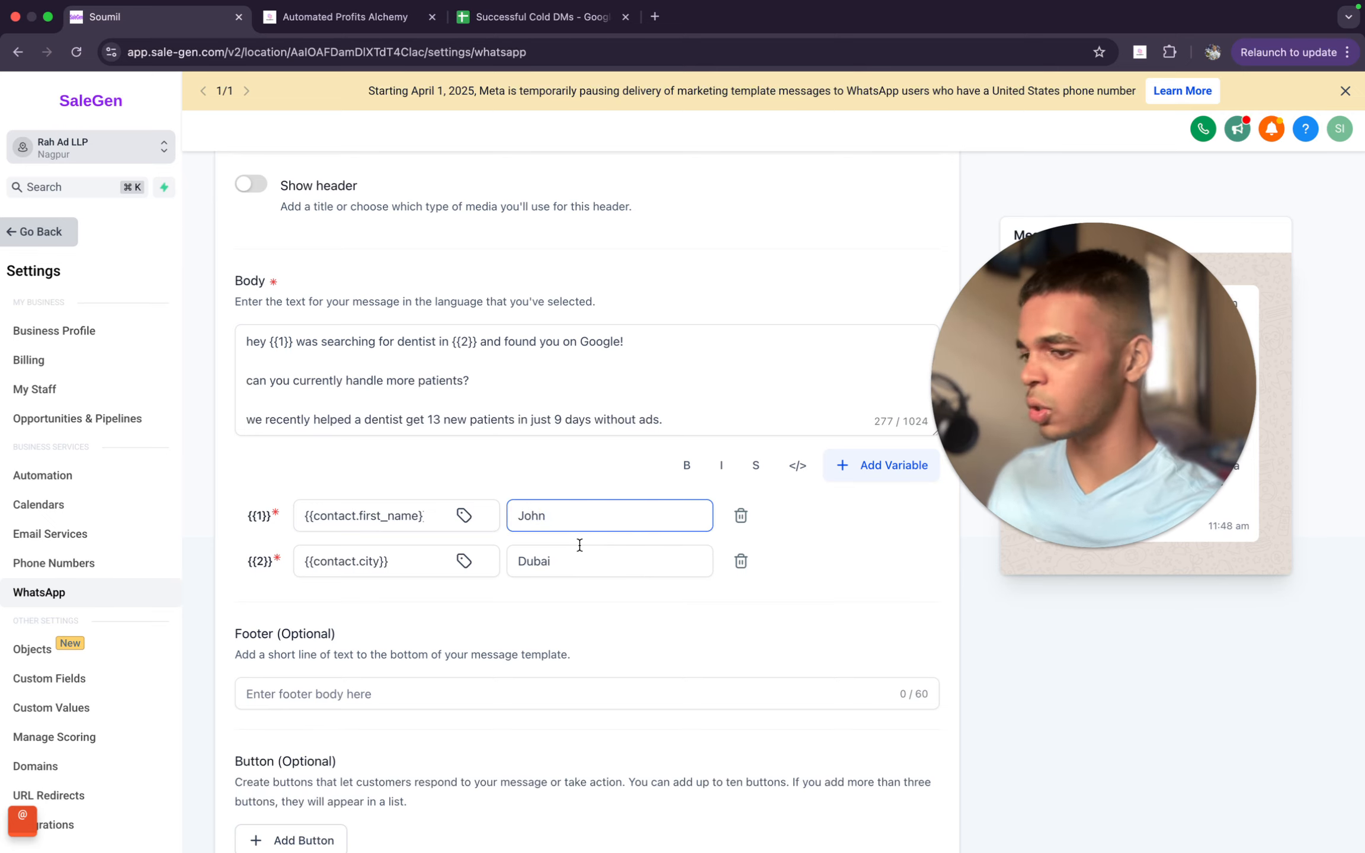
{"action": "scroll", "coordinate": [579, 545], "scroll_direction": "down", "scroll_amount": 3}
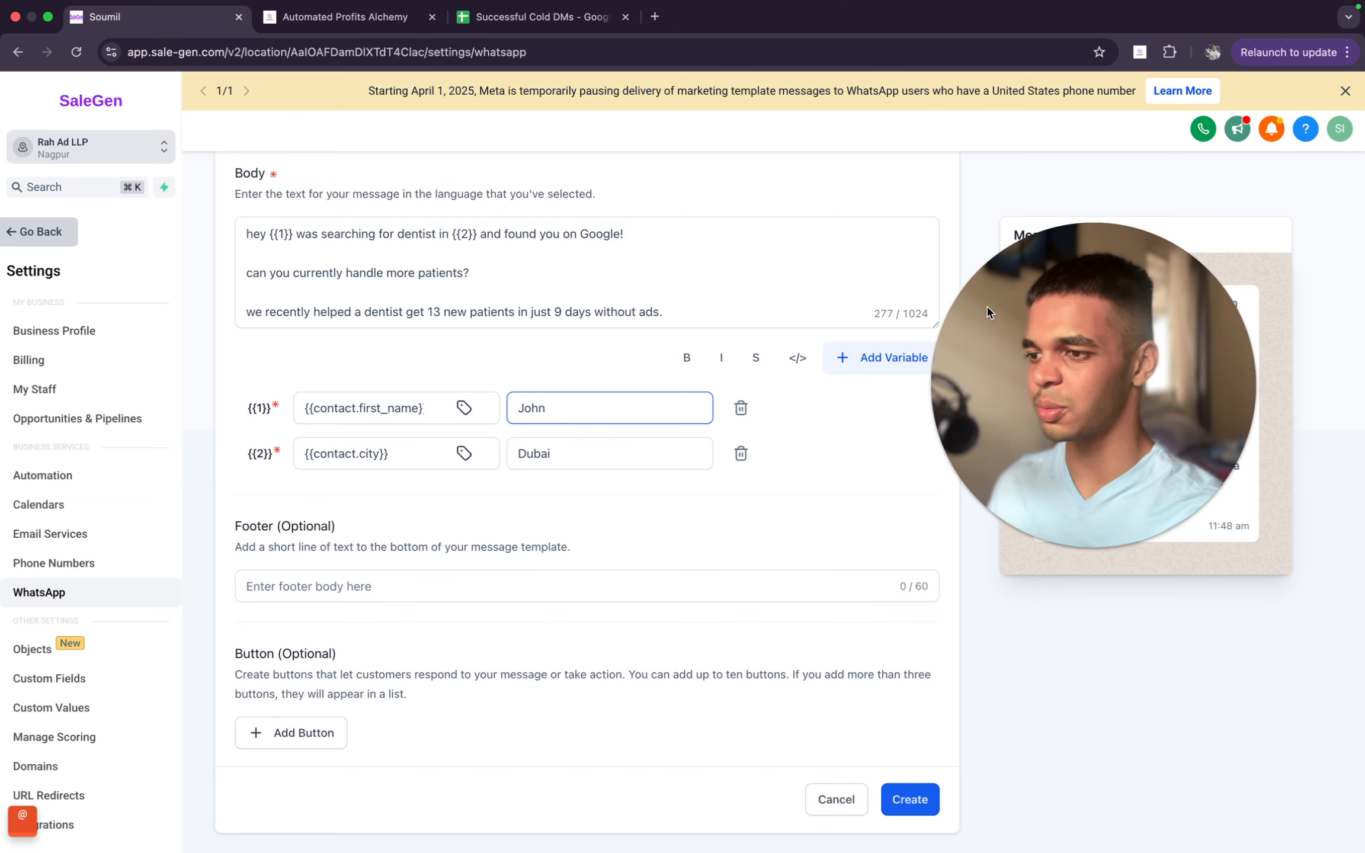
- Read the Automated Profits Alchemy post's notes on repeating personalised fields and their automatic updating, and return to the SaleGen template
{"action": "left_click", "coordinate": [345, 17]}
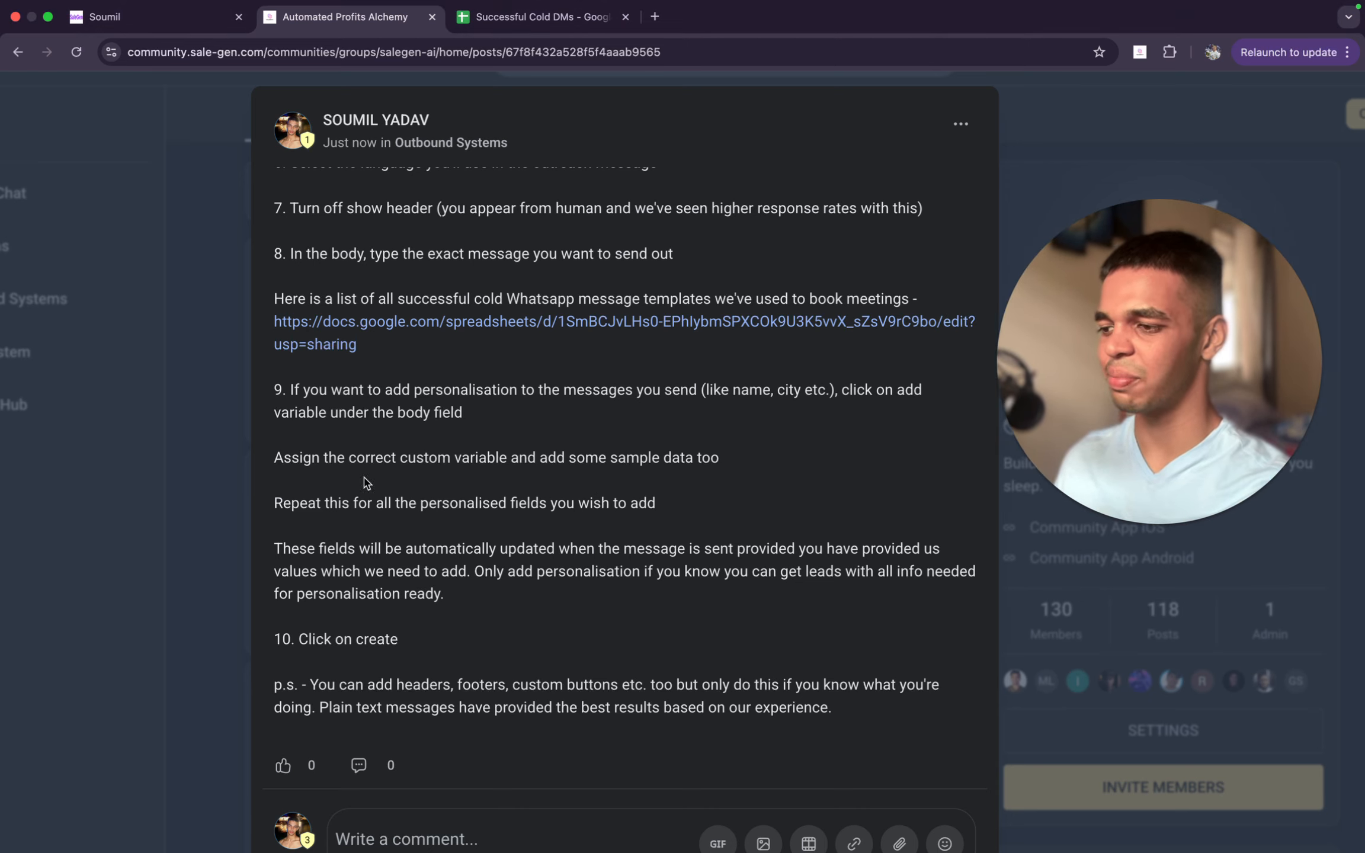
{"action": "left_click_drag", "start_coordinate": [259, 466], "coordinate": [655, 504]}
{"action": "left_click", "coordinate": [655, 503]}
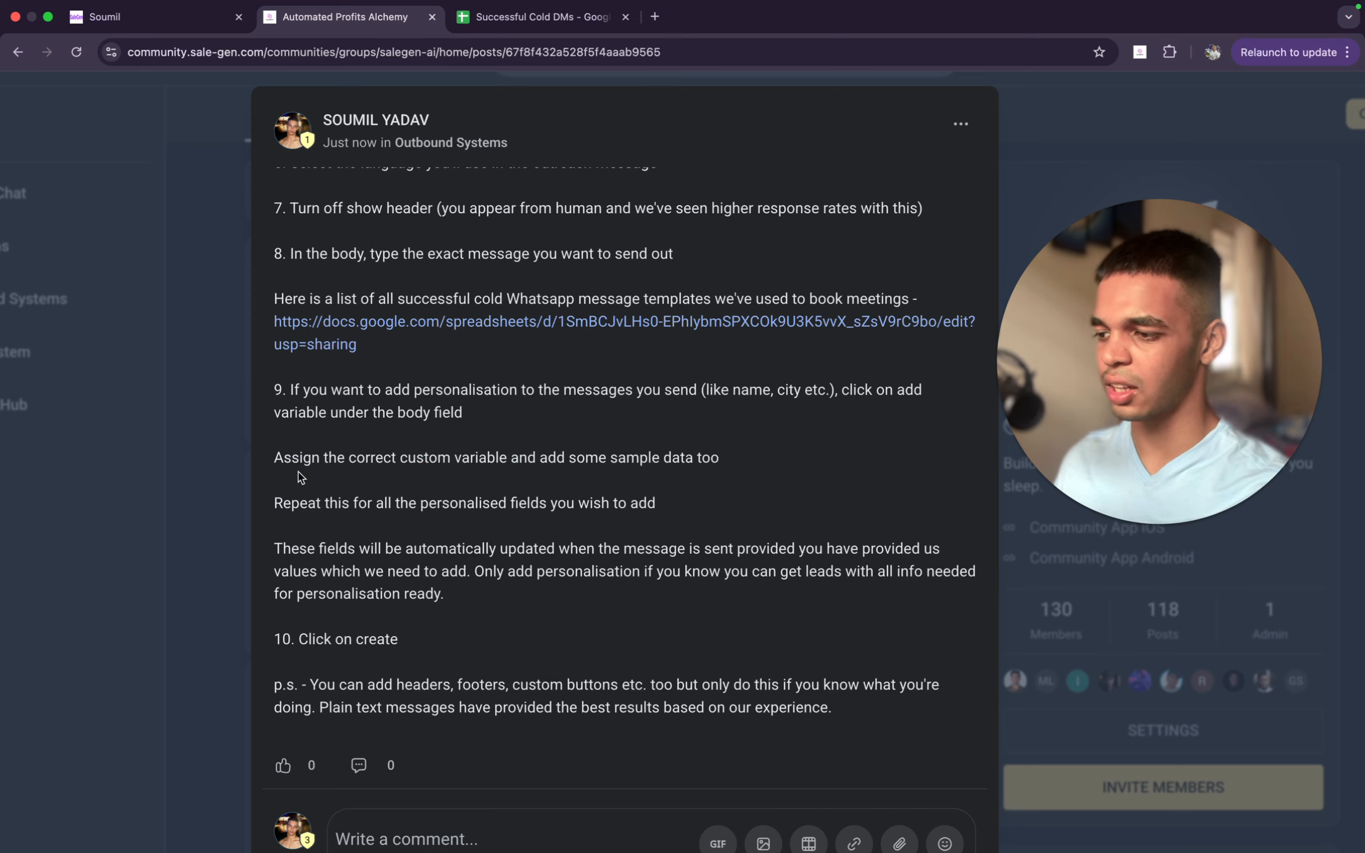
{"action": "left_click_drag", "start_coordinate": [273, 503], "coordinate": [671, 516]}
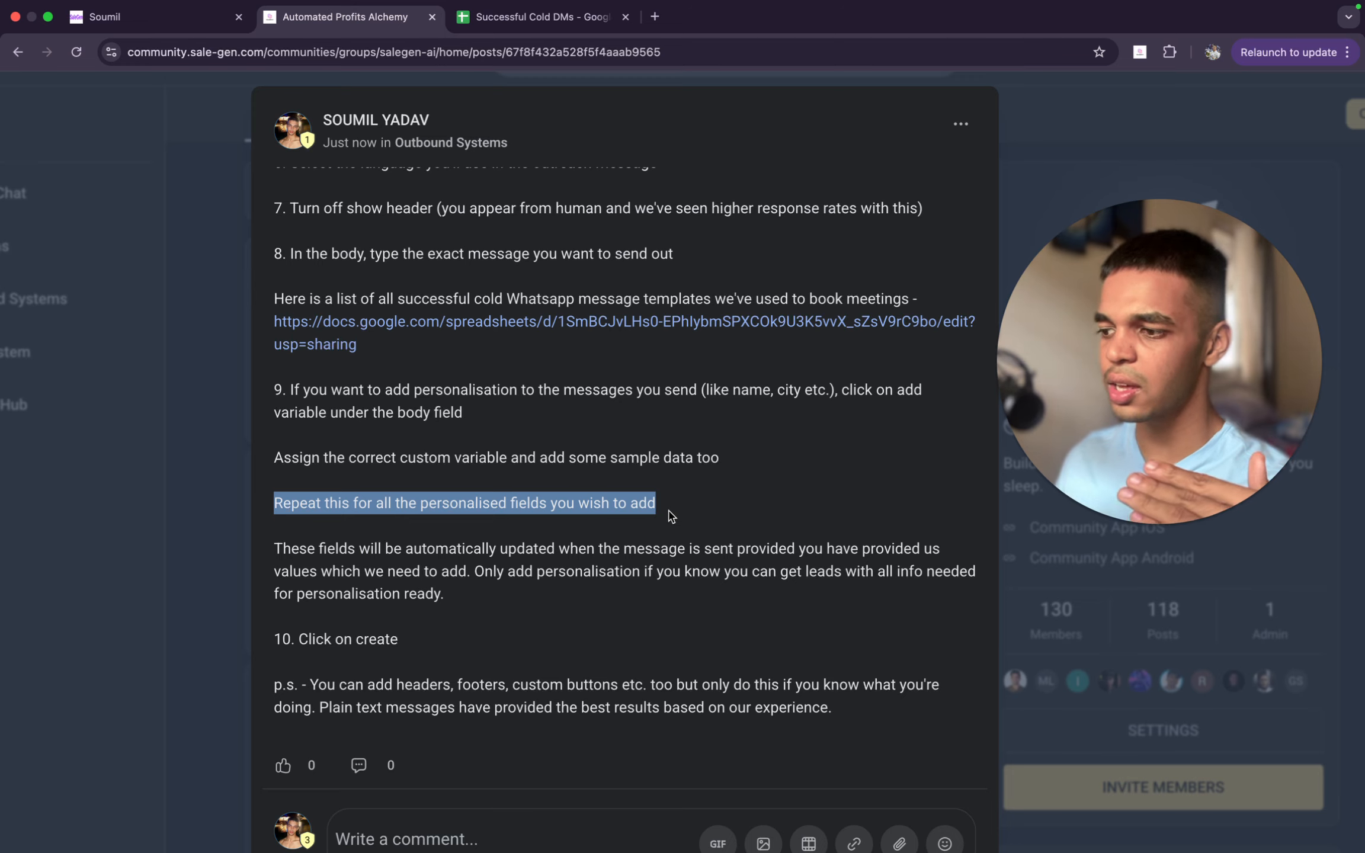
{"action": "left_click", "coordinate": [398, 535]}
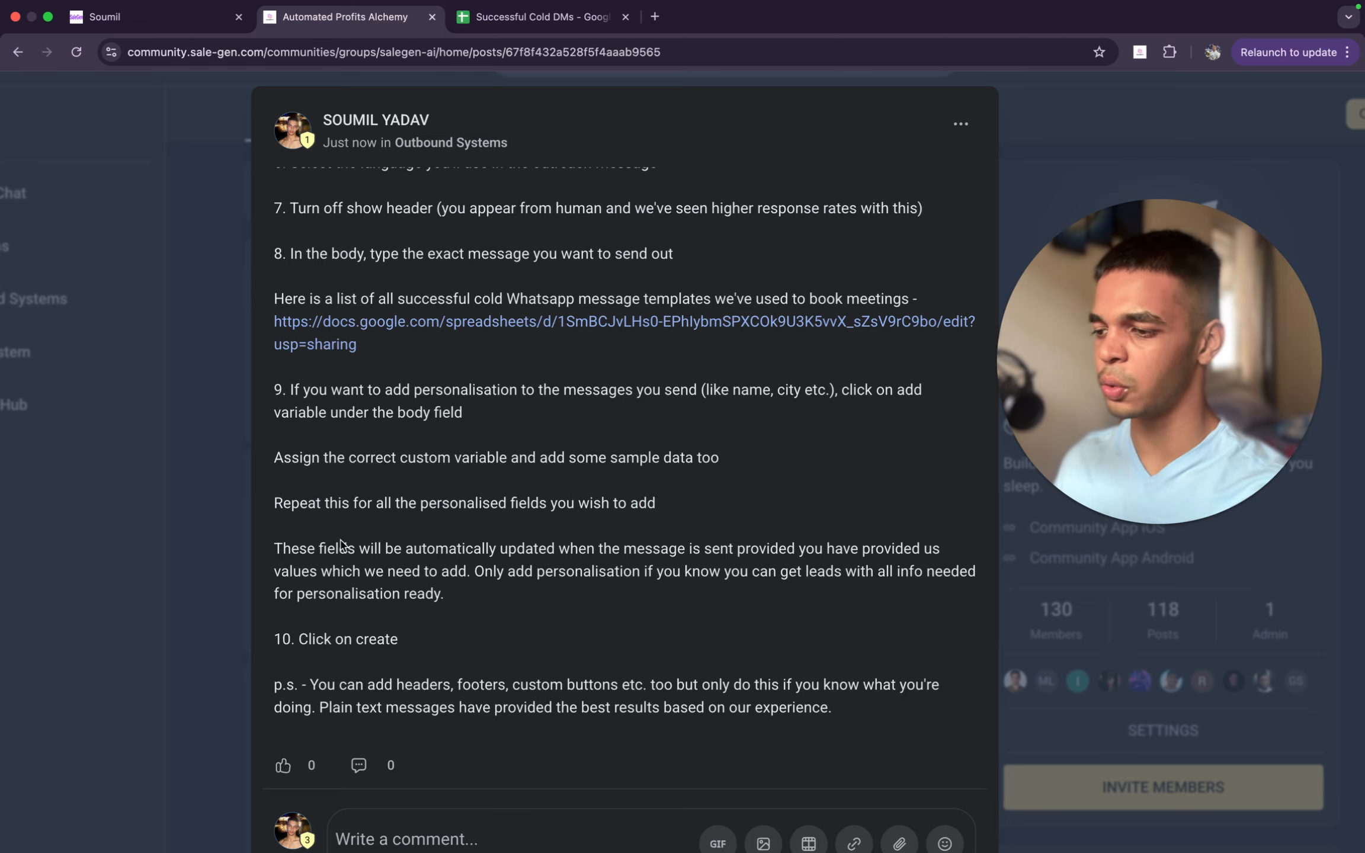
{"action": "left_click_drag", "start_coordinate": [274, 549], "coordinate": [463, 569]}
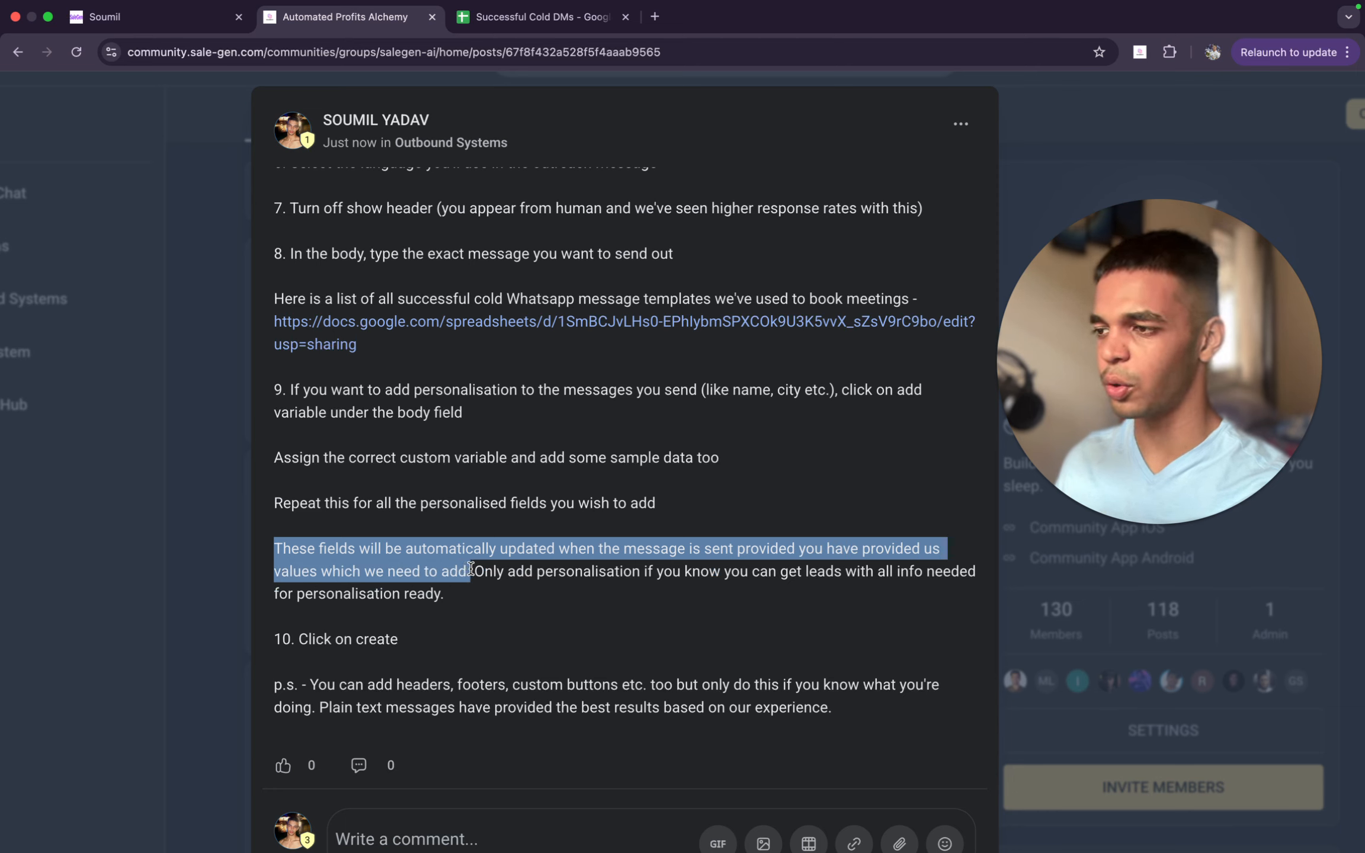
{"action": "left_click", "coordinate": [154, 17]}
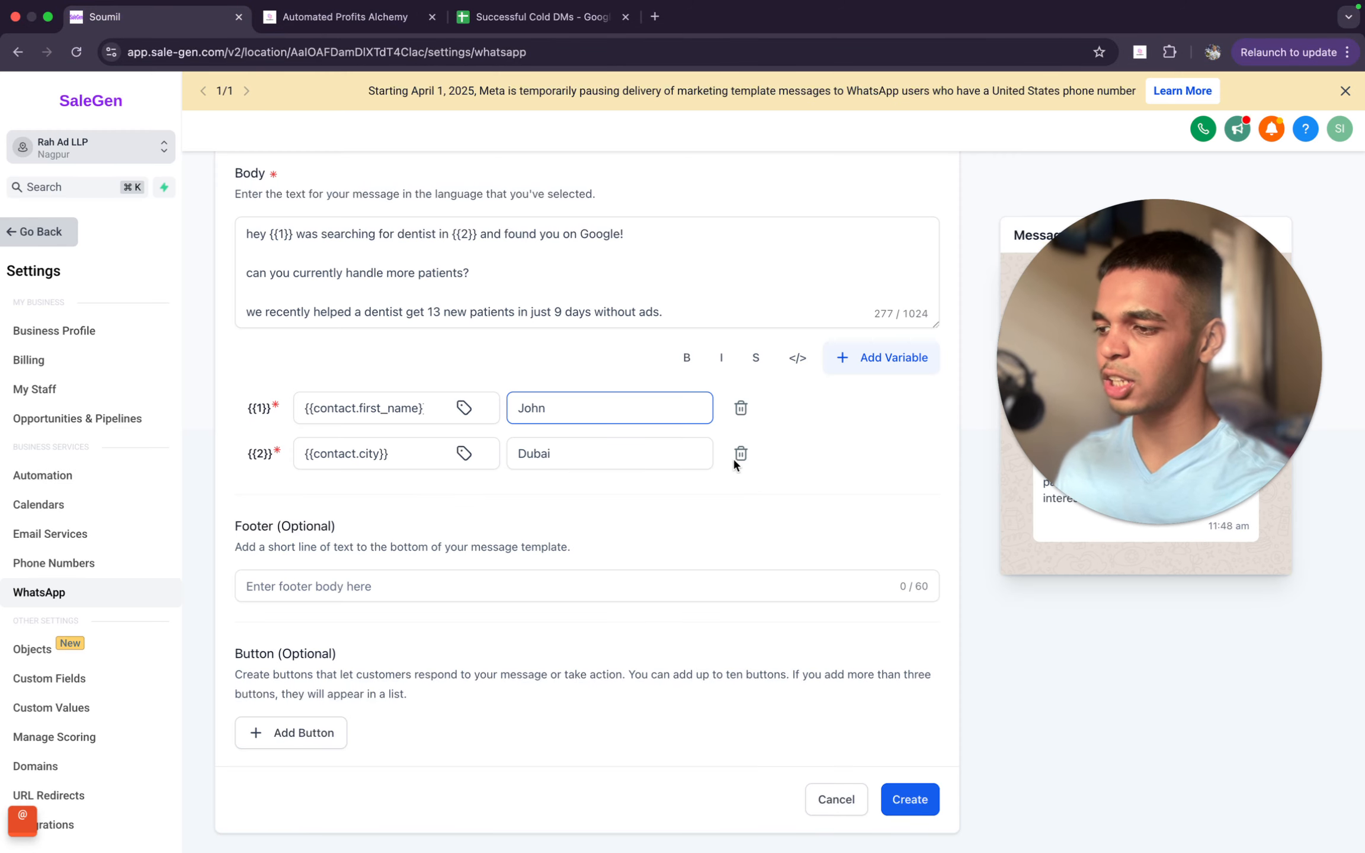
- Revisit the personalisation note in the community post, and examine the {{1}} placeholder in the SaleGen template's body
{"action": "scroll", "coordinate": [457, 296], "scroll_direction": "up", "scroll_amount": 3}
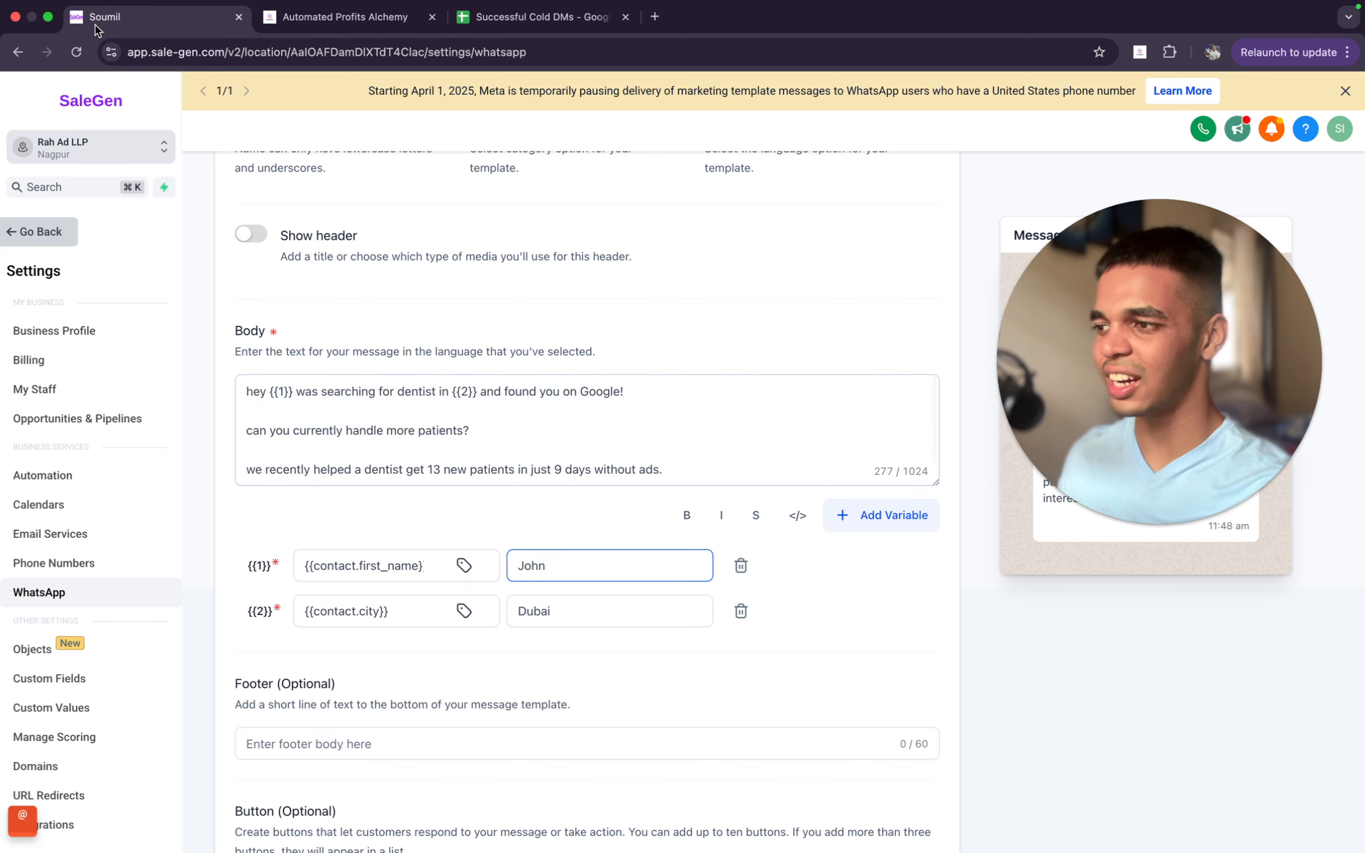
{"action": "left_click", "coordinate": [368, 18]}
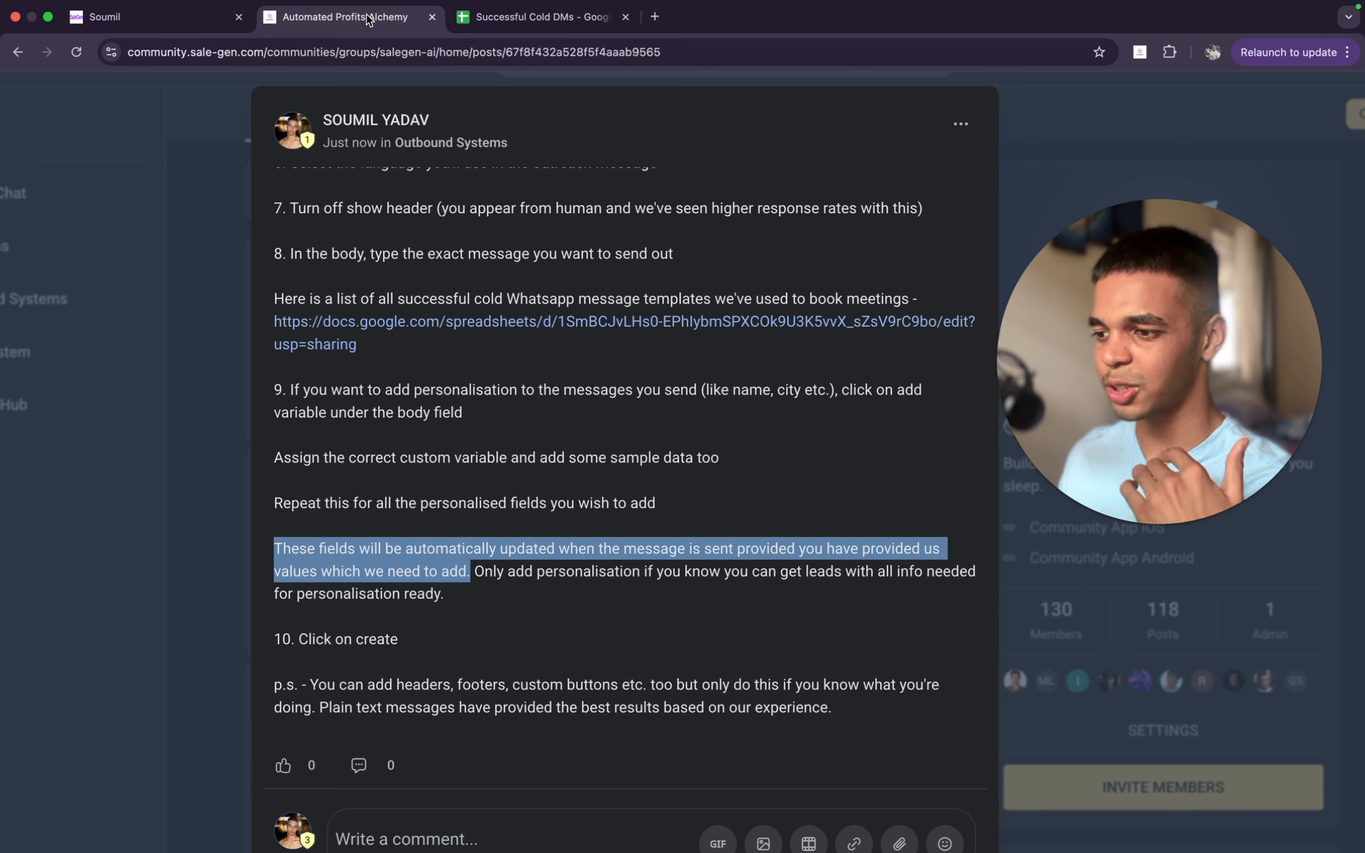
{"action": "left_click", "coordinate": [566, 355]}
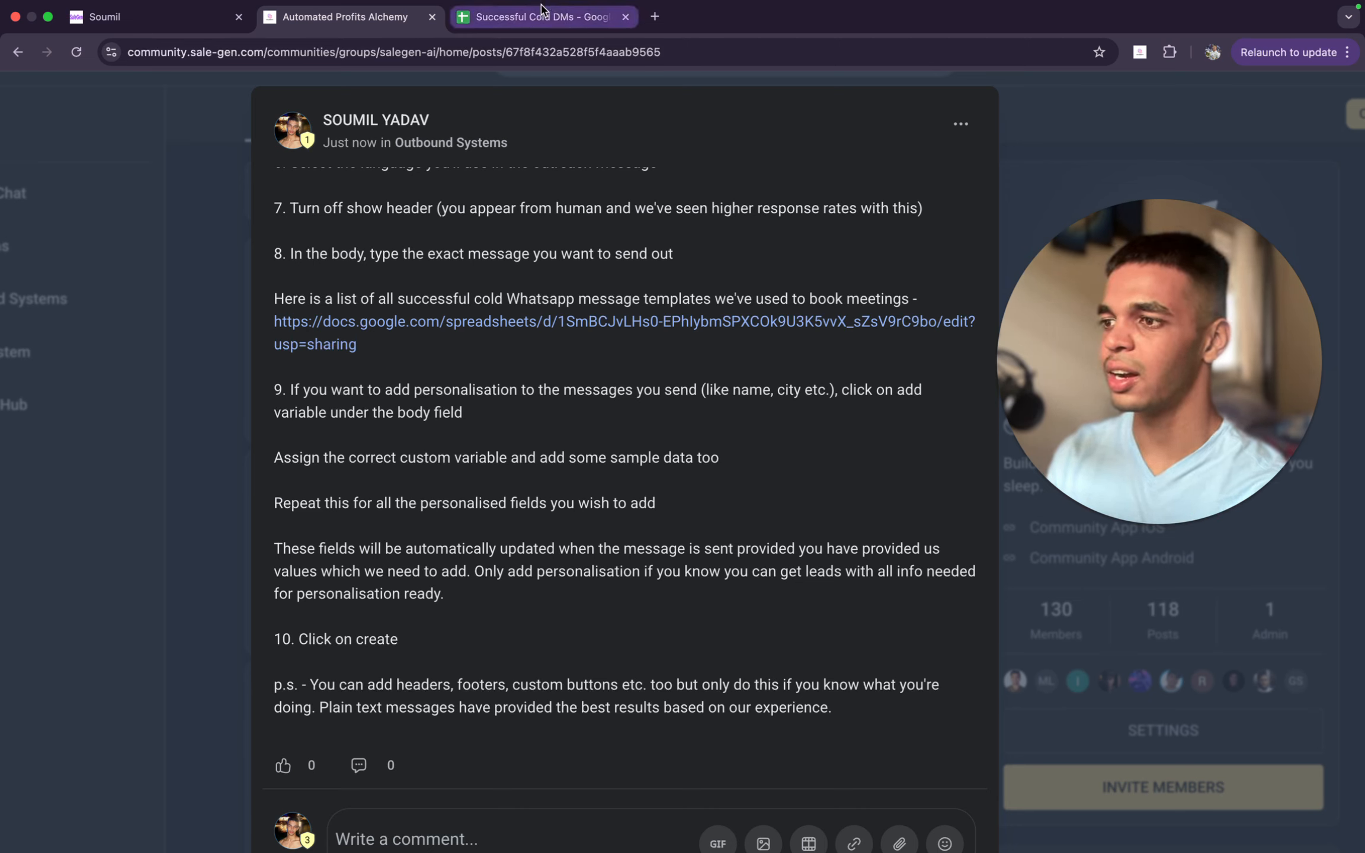
{"action": "left_click", "coordinate": [154, 16]}
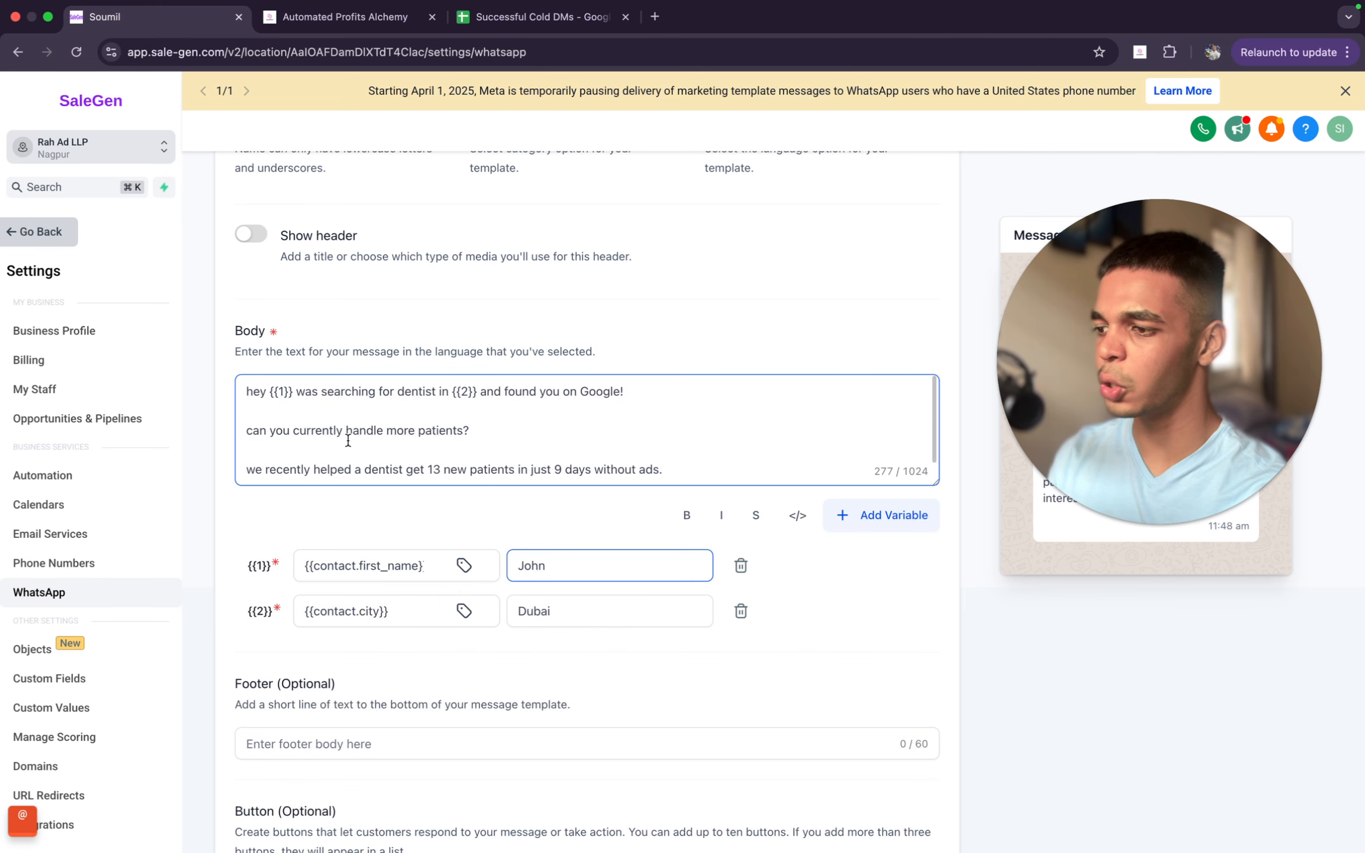
{"action": "left_click_drag", "start_coordinate": [292, 392], "coordinate": [270, 393]}
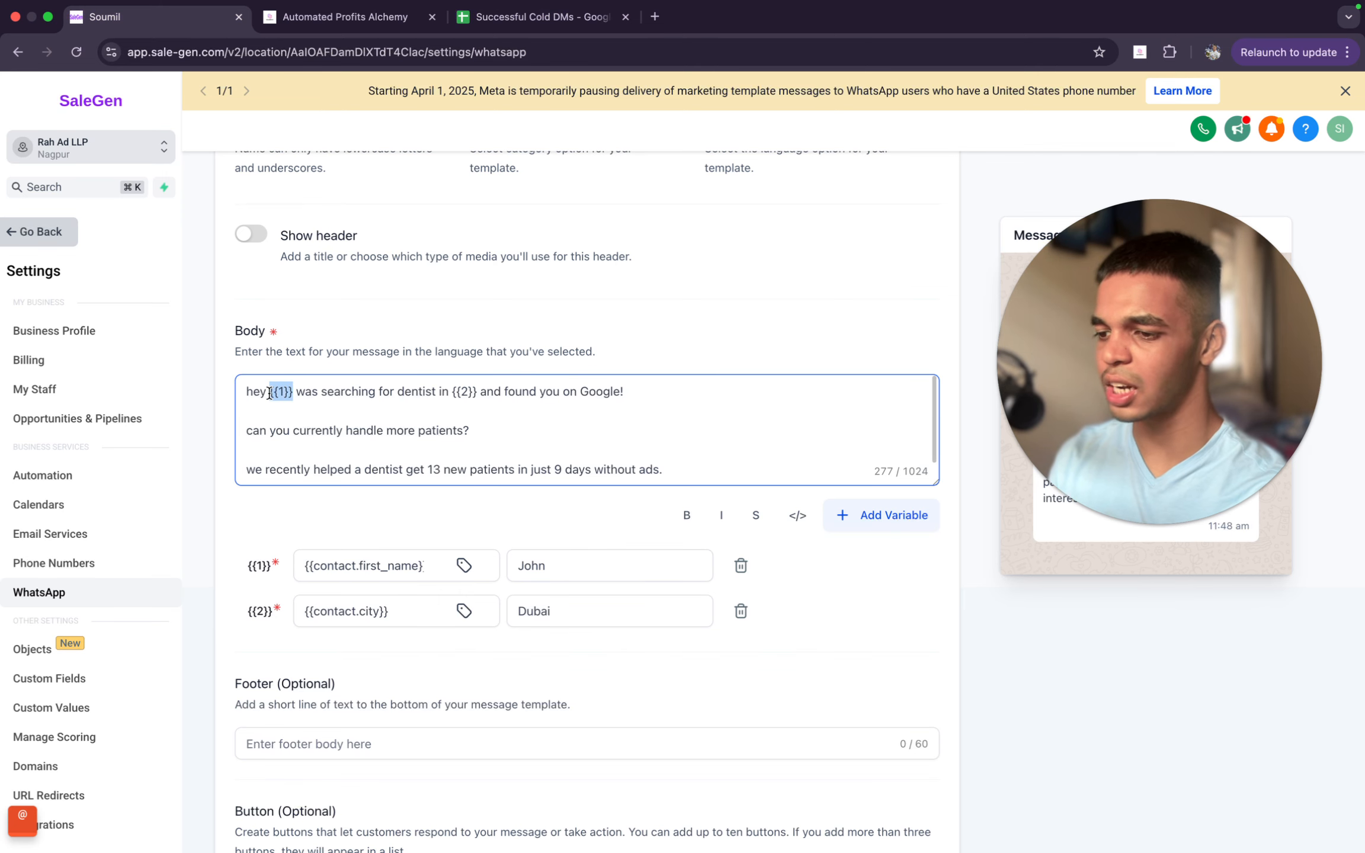
{"action": "left_click", "coordinate": [798, 596]}
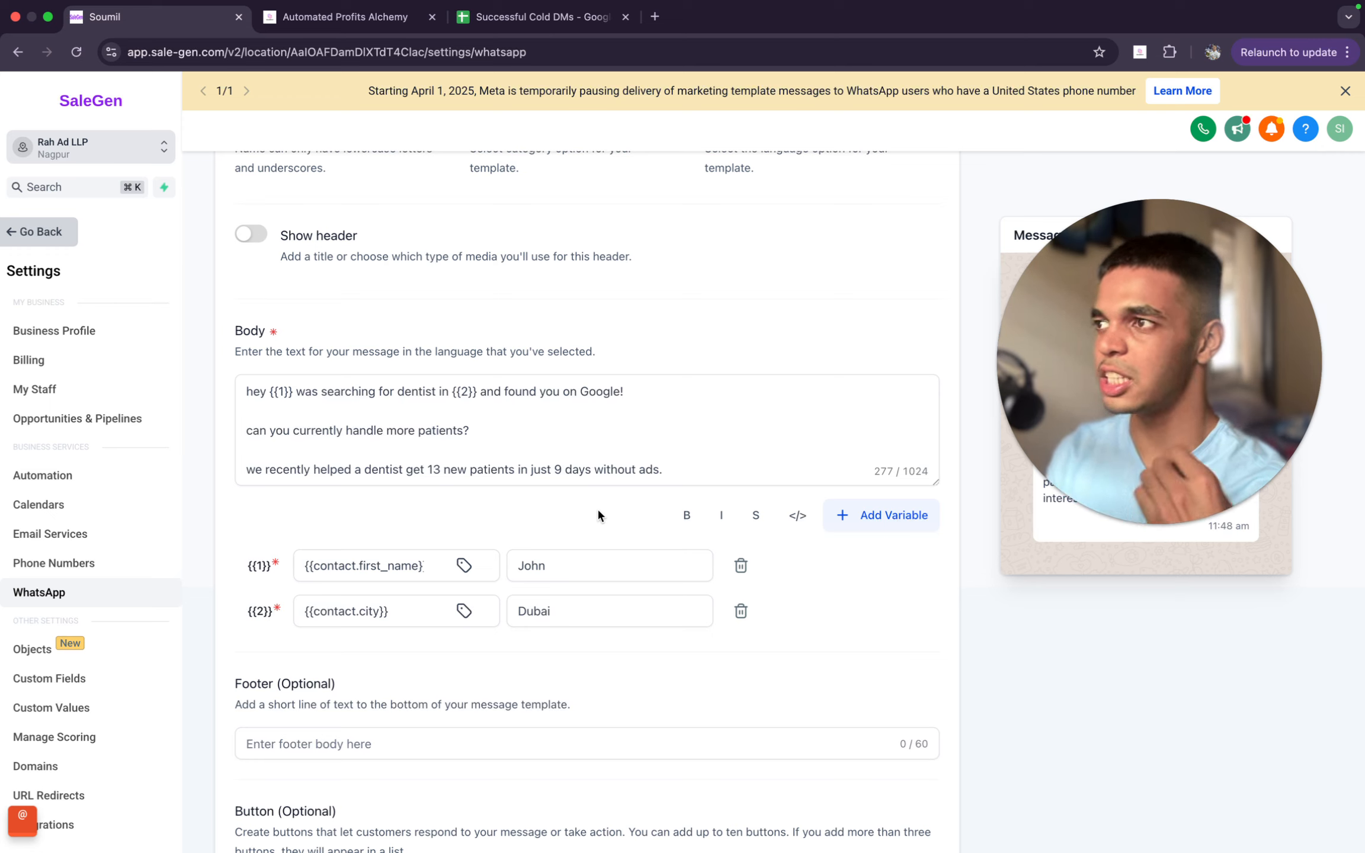
- Read step 10 of the Automated Profits Alchemy community post, and return to the SaleGen template
{"action": "left_click", "coordinate": [379, 21]}
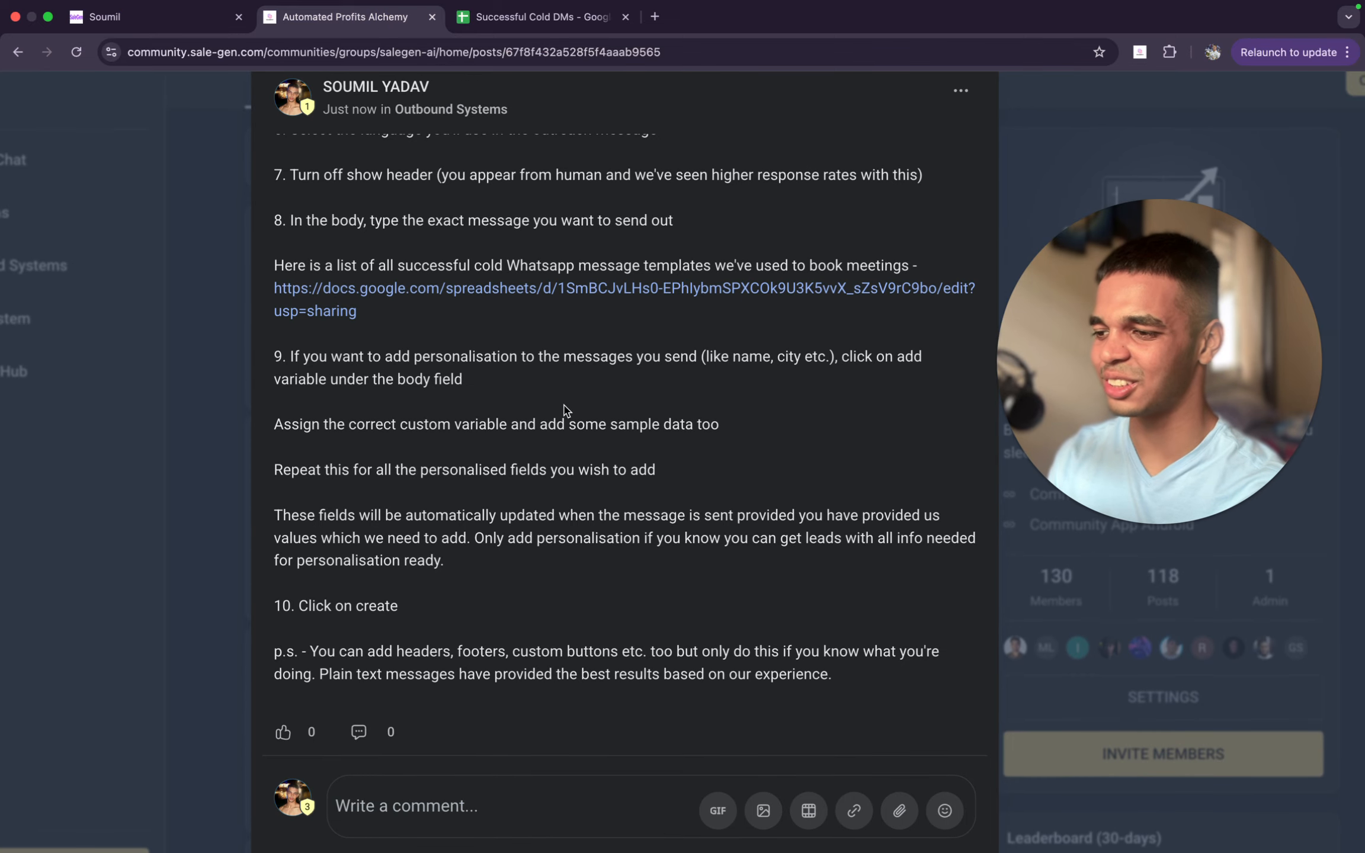
{"action": "scroll", "coordinate": [563, 408], "scroll_direction": "up", "scroll_amount": 2}
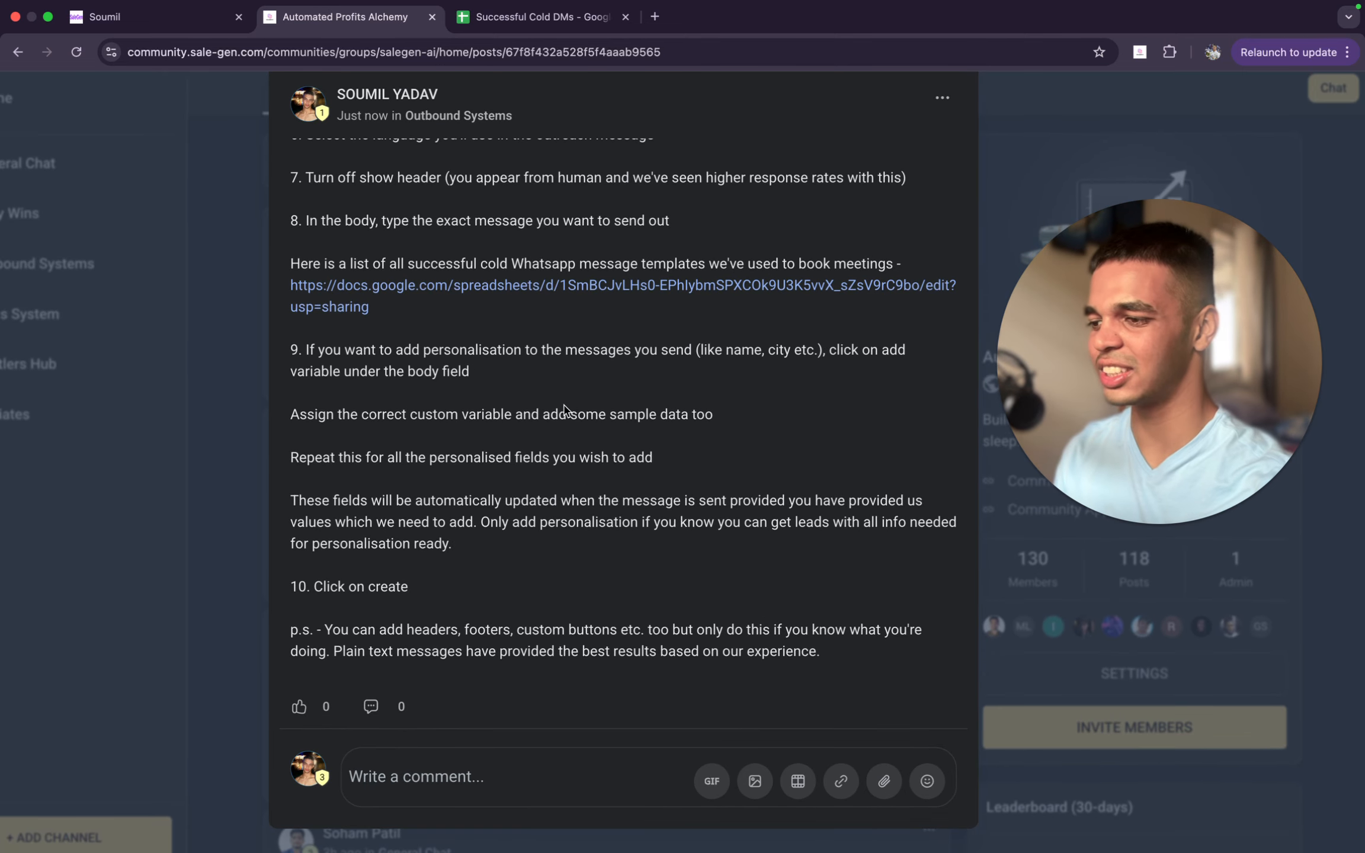
{"action": "scroll", "coordinate": [564, 405], "scroll_direction": "down", "scroll_amount": 2}
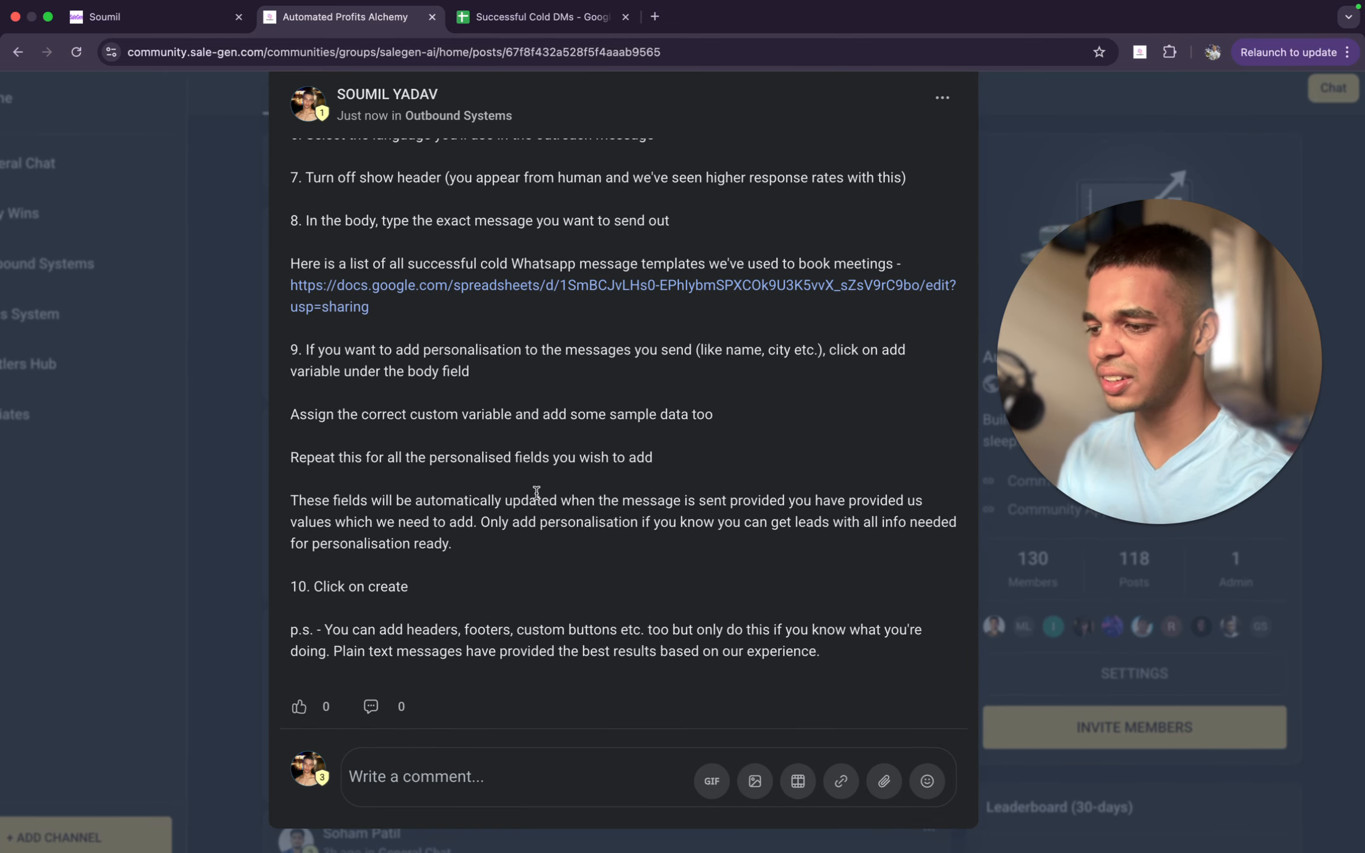
{"action": "left_click_drag", "start_coordinate": [289, 591], "coordinate": [533, 595]}
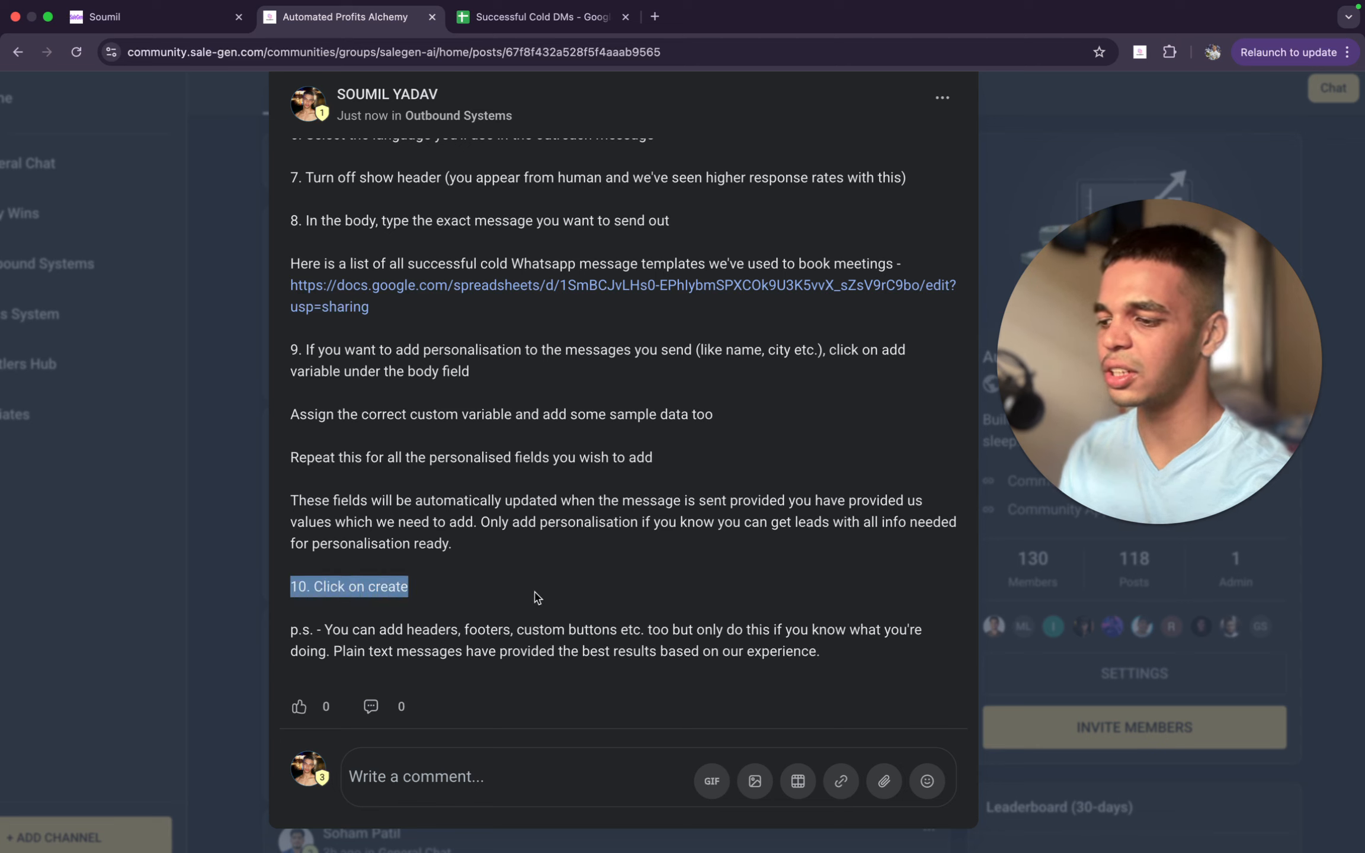
{"action": "left_click", "coordinate": [535, 594]}
{"action": "left_click", "coordinate": [196, 17]}
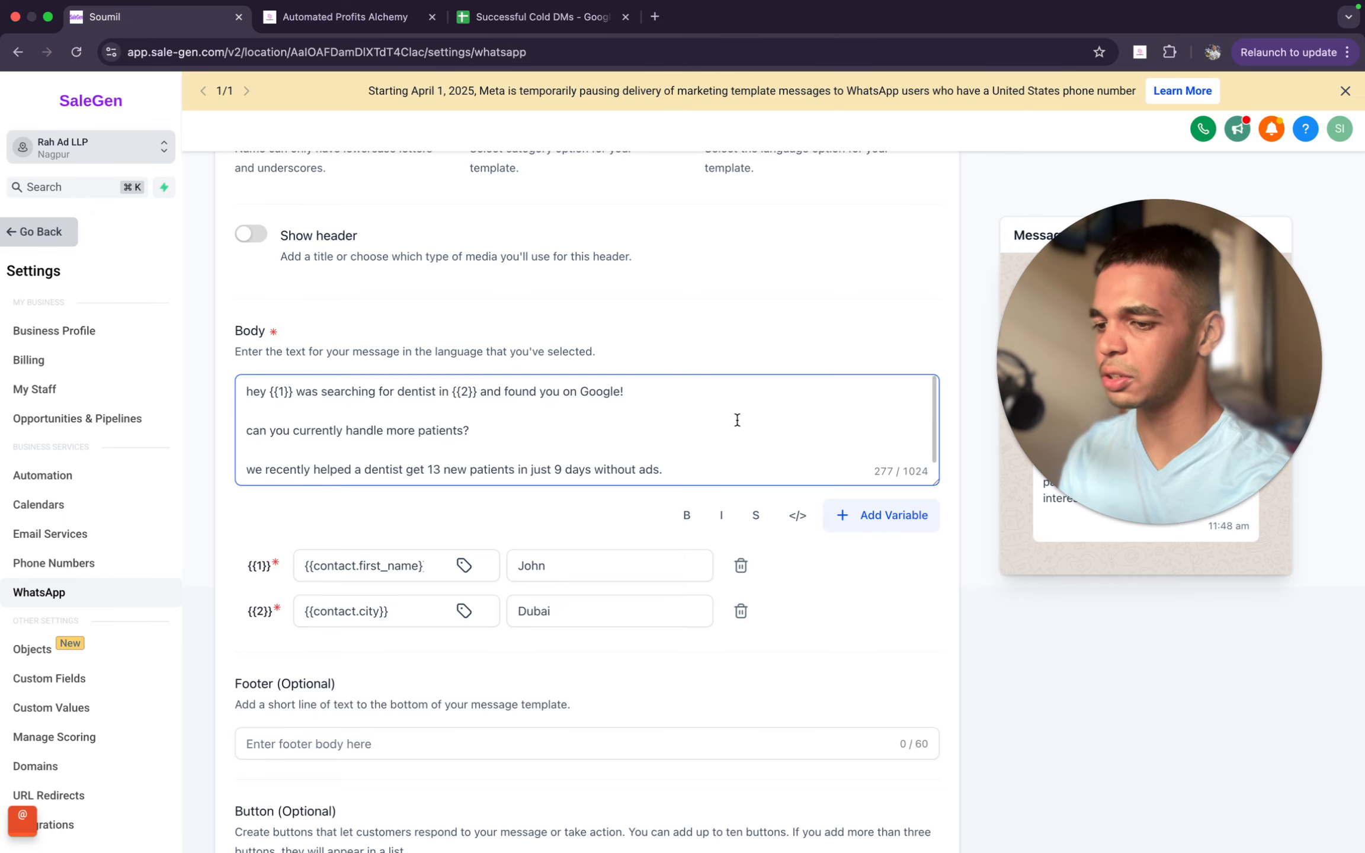
- Review the template's optional footer and button settings and the message preview
{"action": "scroll", "coordinate": [719, 409], "scroll_direction": "down", "scroll_amount": 3}
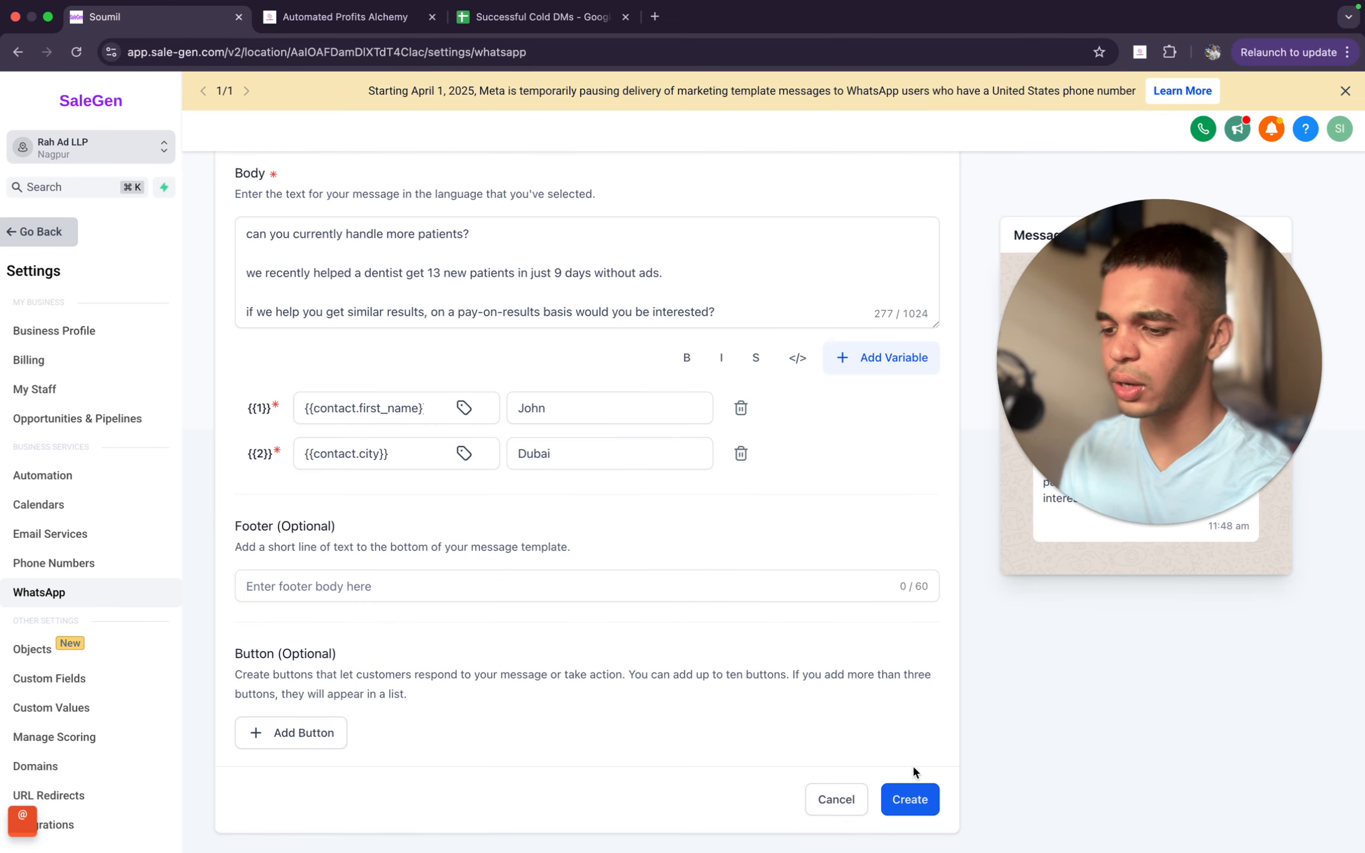
{"action": "left_click", "coordinate": [618, 585]}
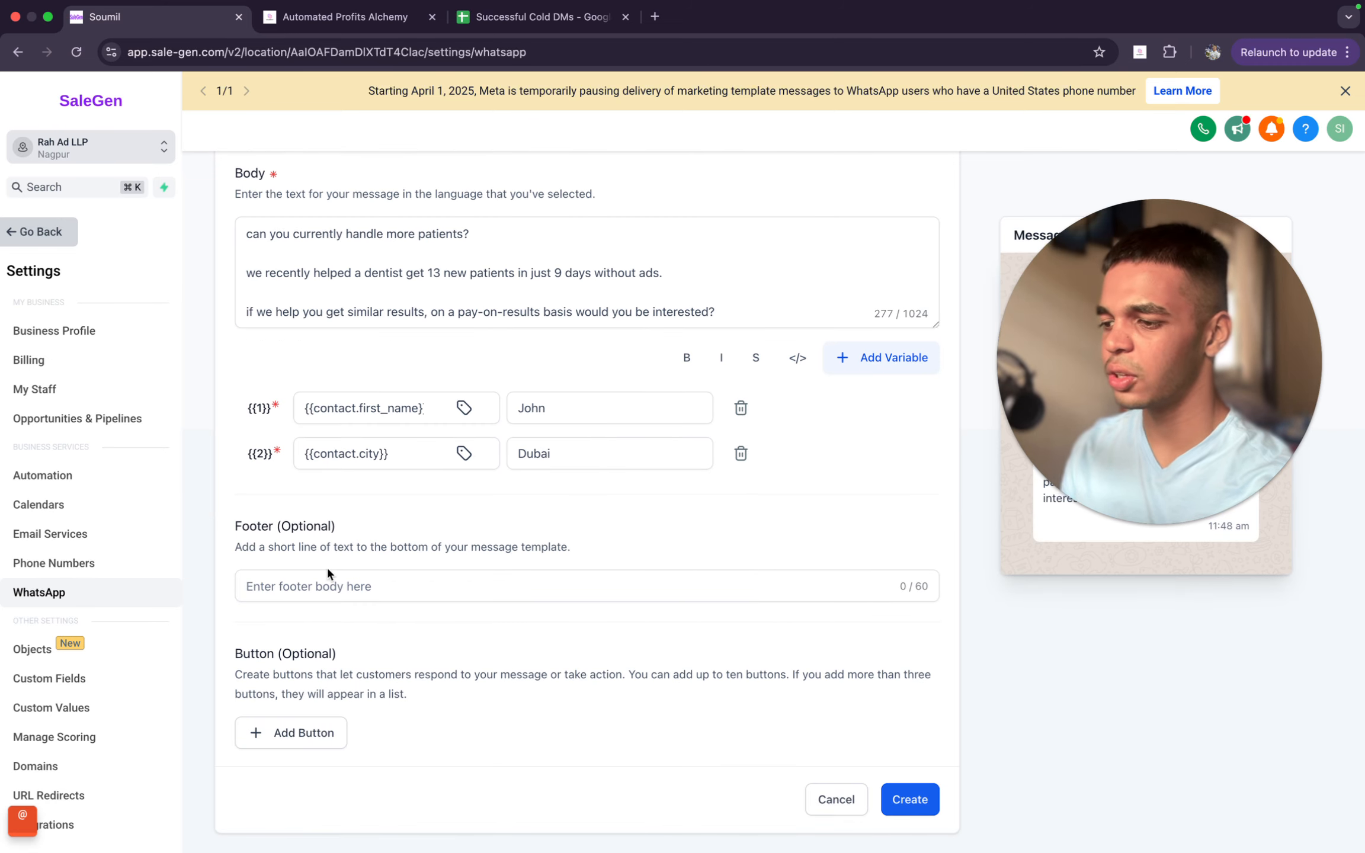
{"action": "left_click_drag", "start_coordinate": [1073, 370], "coordinate": [372, 254]}
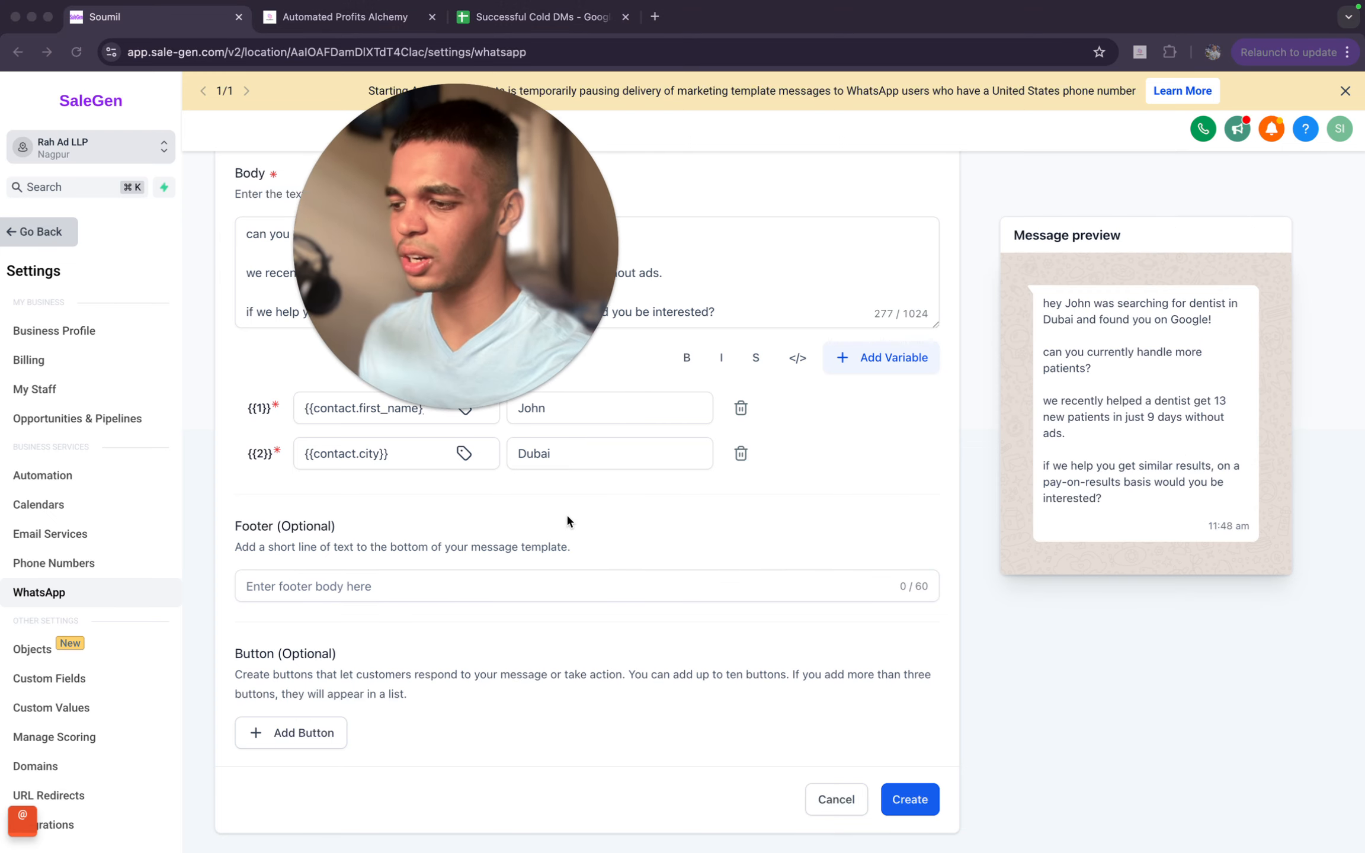
- Try the footer text "Reply stop if you never wanna receive this message again" in the template, and clear it
{"action": "left_click", "coordinate": [588, 588]}
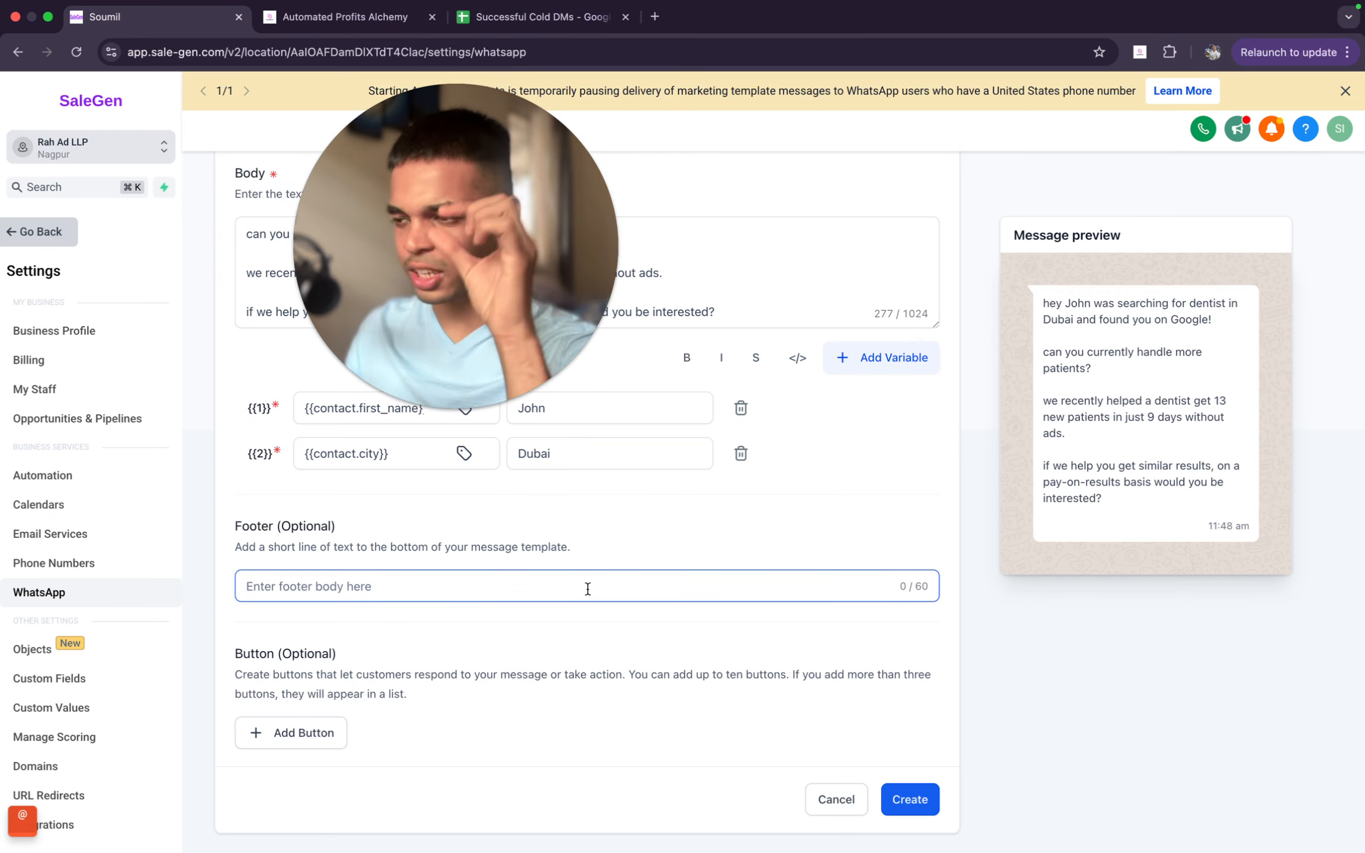
{"action": "type", "text": "R"}
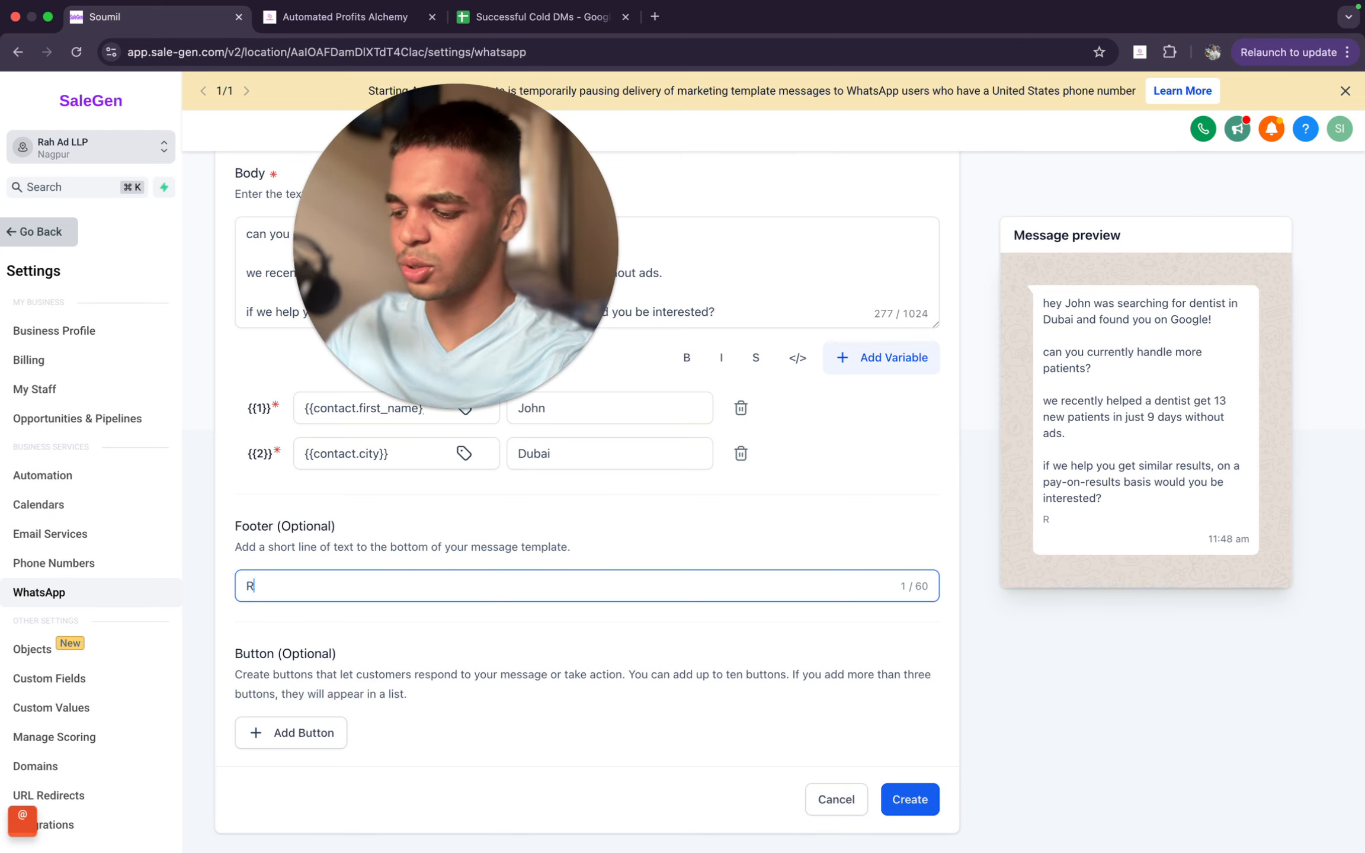
{"action": "type", "text": "eply stop if"}
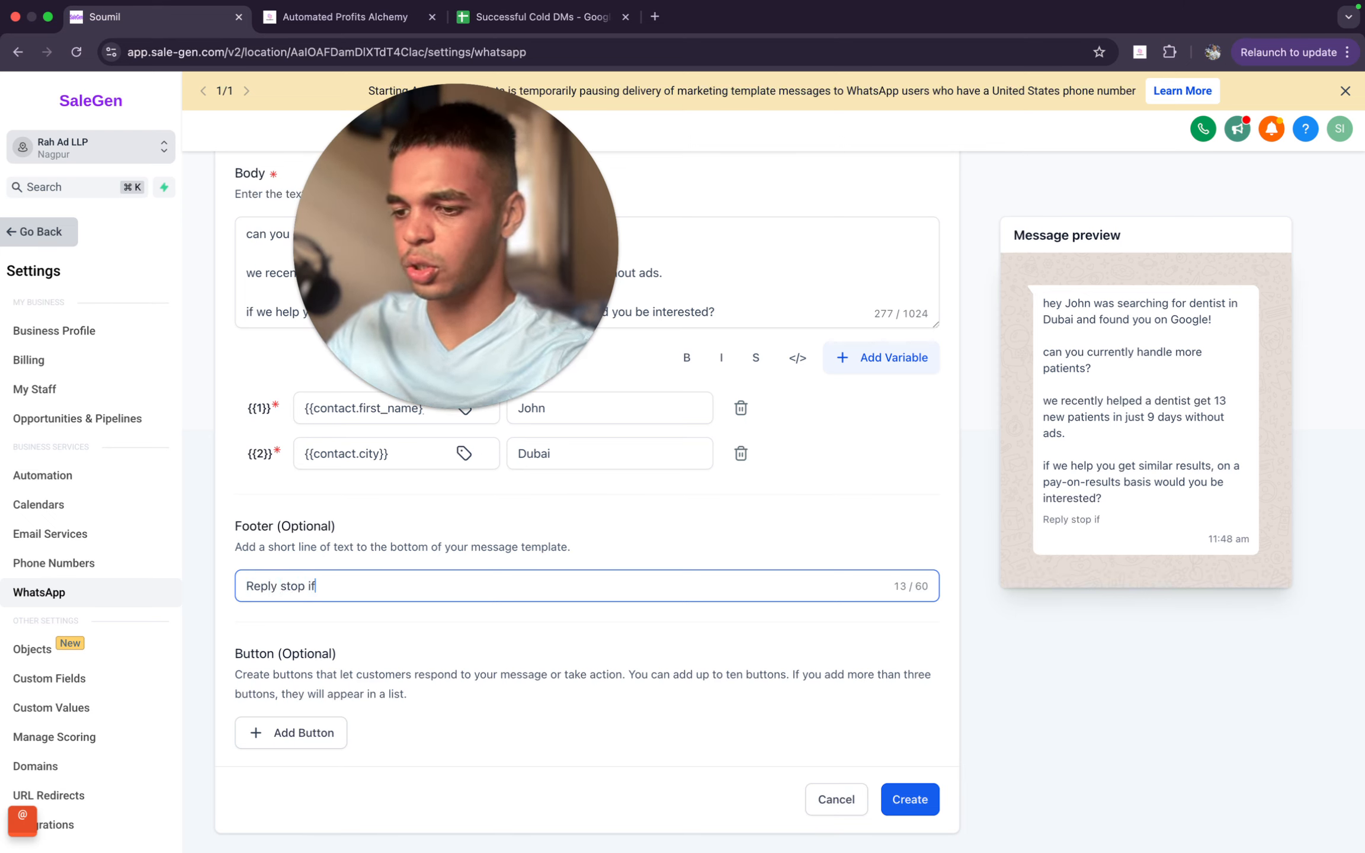
{"action": "type", "text": " you never wanna  receive this message again"}
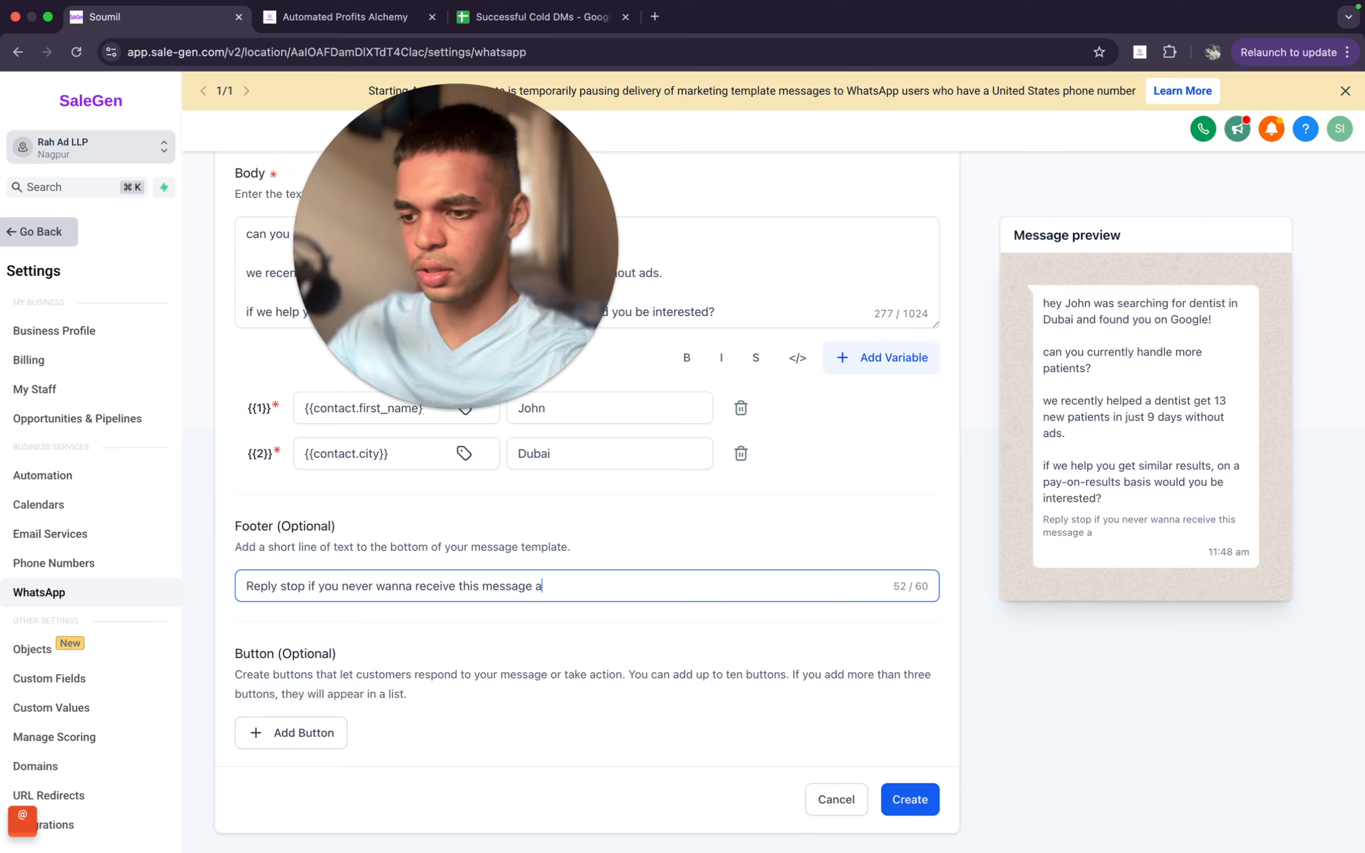
{"action": "key", "text": "super+a"}
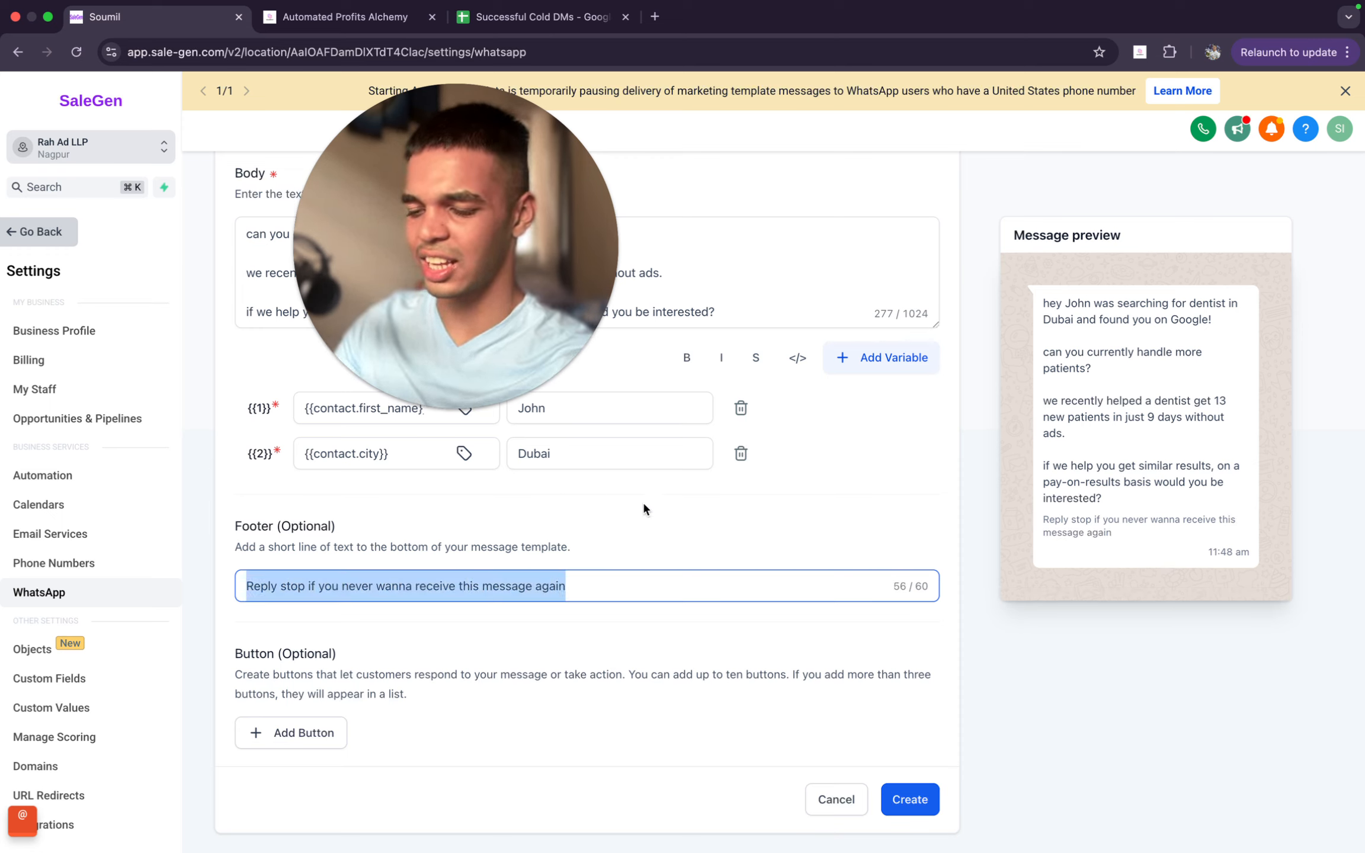
{"action": "key", "text": "BackSpace"}
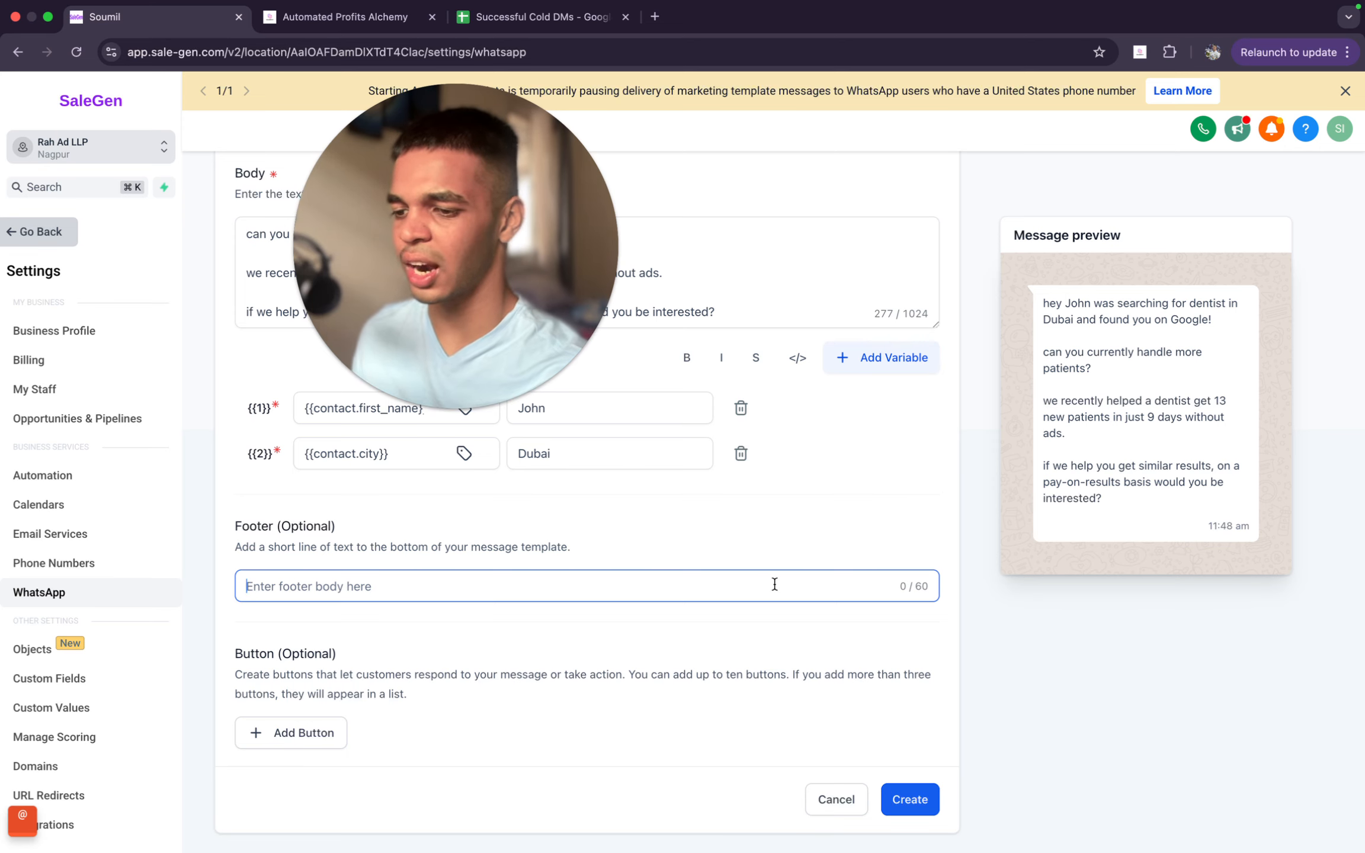
- Add a Marketing opt-out quick reply button to the template, check its button and footer text, and remove it
{"action": "left_click", "coordinate": [334, 751]}
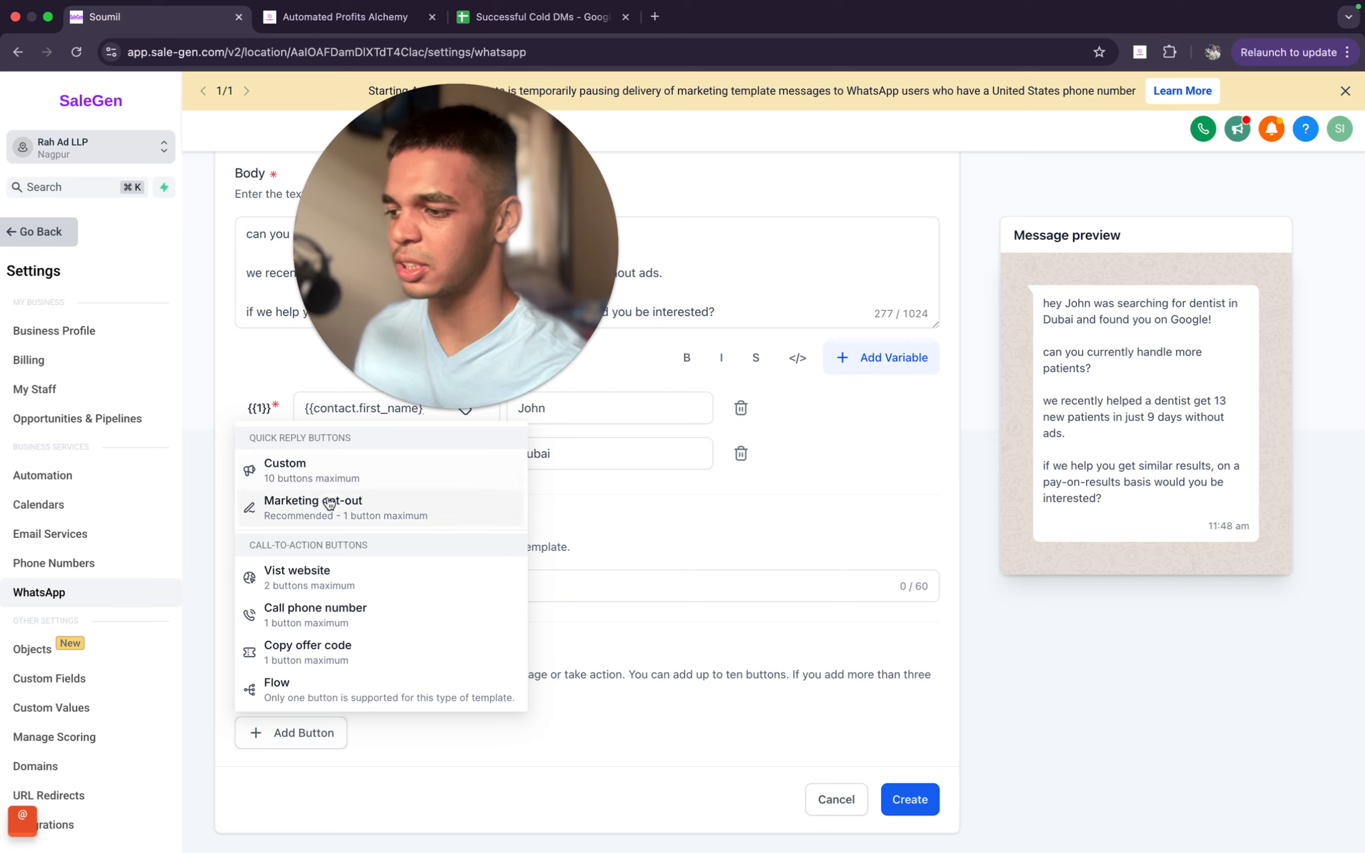
{"action": "left_click", "coordinate": [354, 517]}
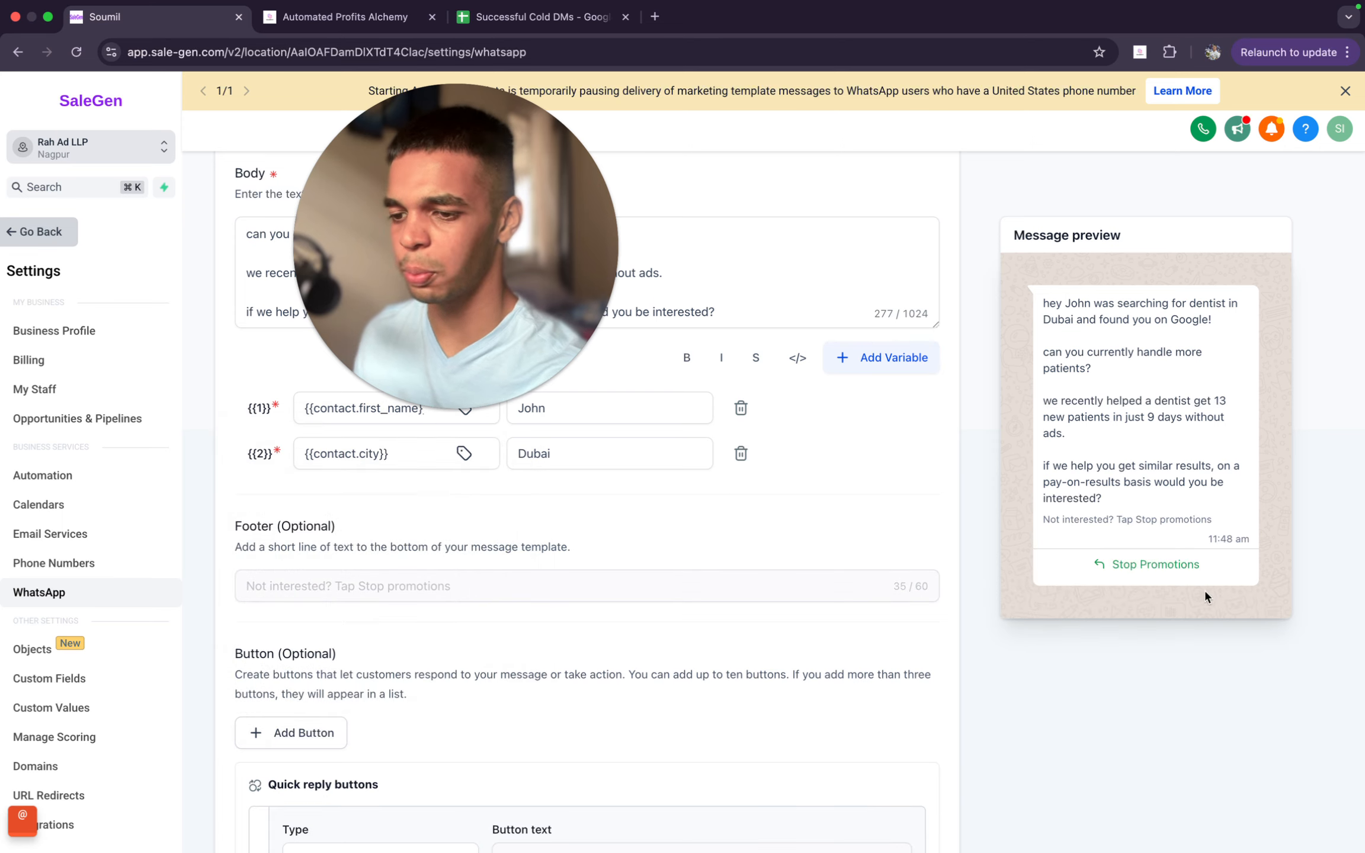
{"action": "scroll", "coordinate": [1174, 551], "scroll_direction": "down", "scroll_amount": 3}
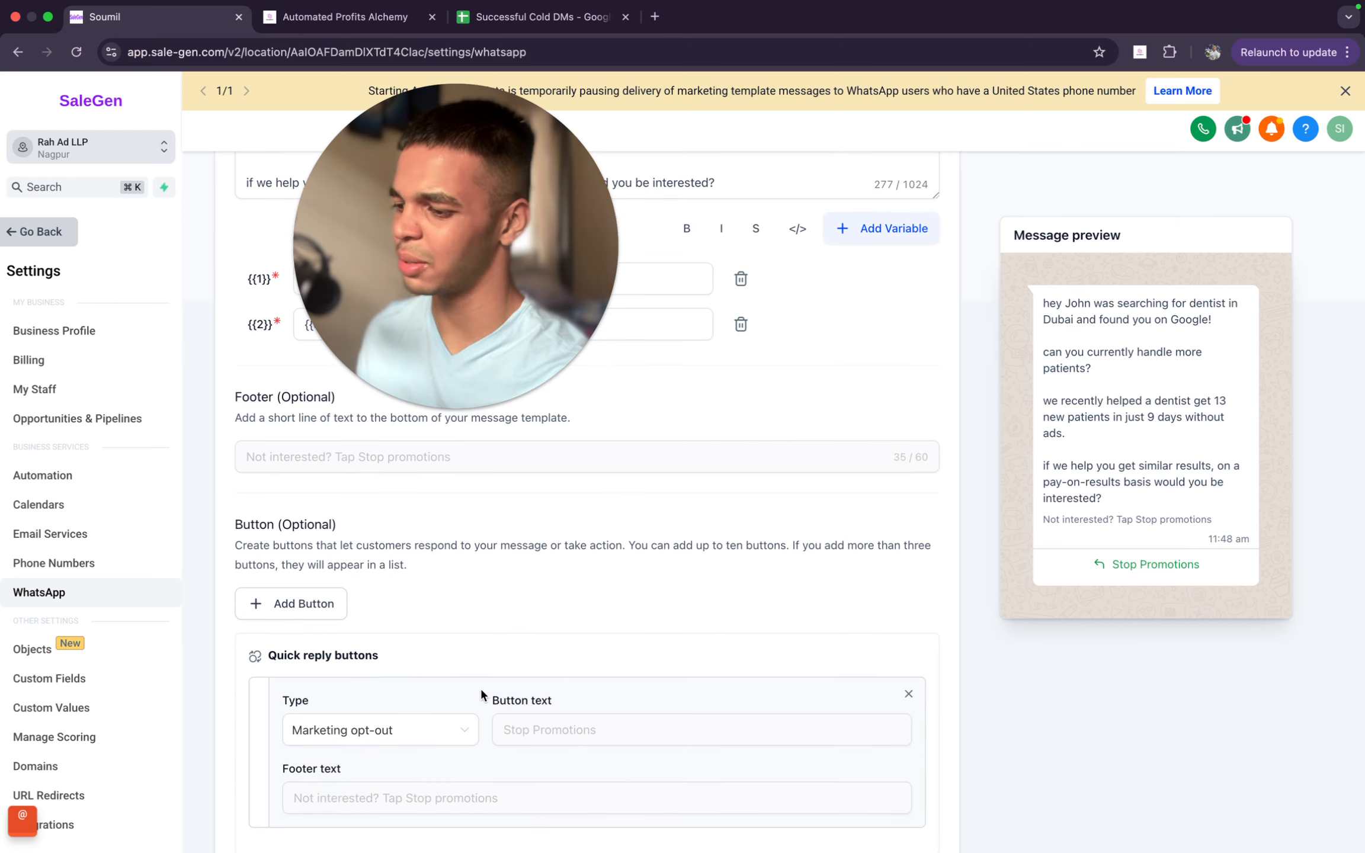
{"action": "scroll", "coordinate": [514, 694], "scroll_direction": "down", "scroll_amount": 3}
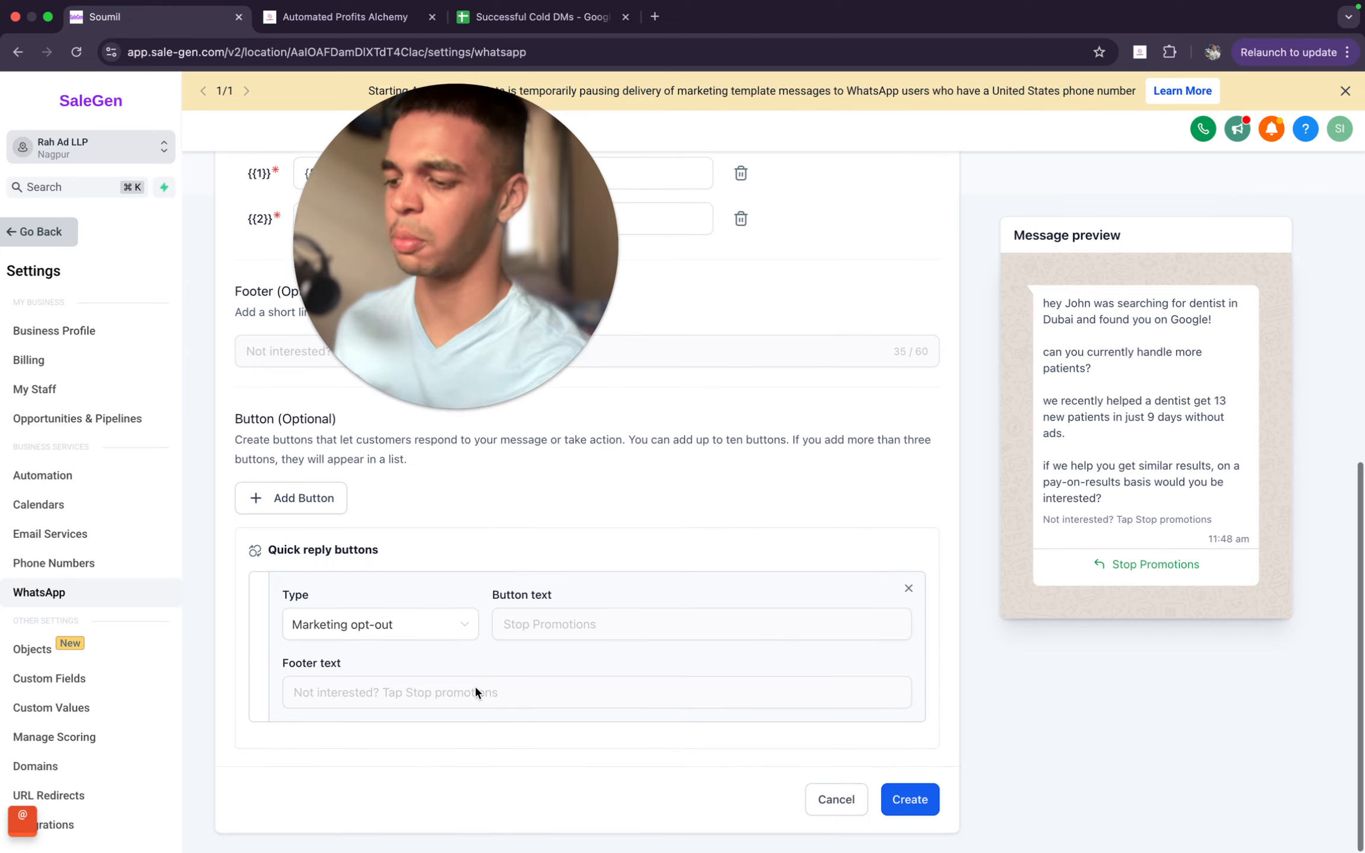
{"action": "left_click", "coordinate": [909, 591]}
- Try a Custom quick reply button with its type options and text, and remove both the button and the leftover footer text
{"action": "left_click", "coordinate": [296, 739]}
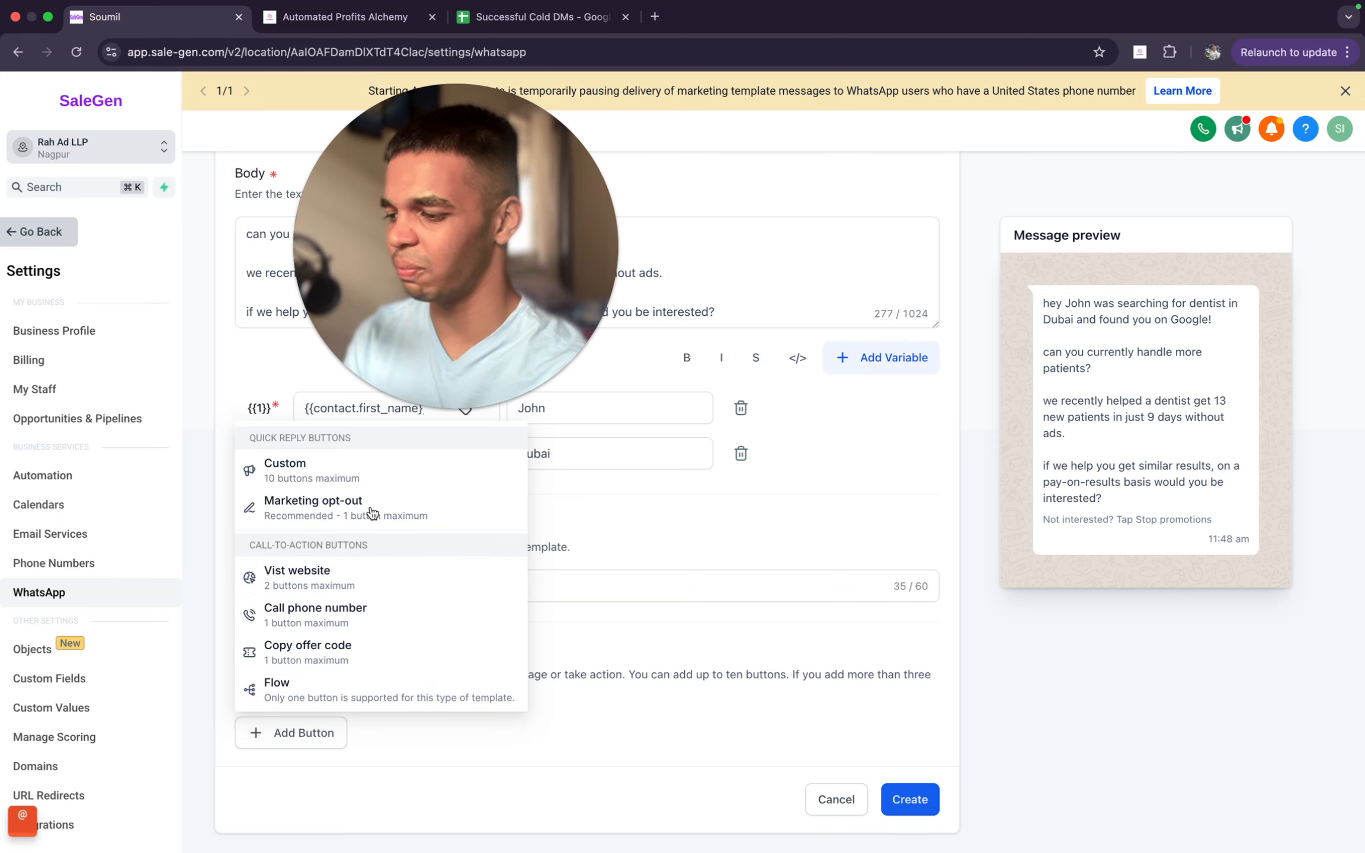
{"action": "left_click", "coordinate": [326, 481]}
{"action": "scroll", "coordinate": [375, 724], "scroll_direction": "down", "scroll_amount": 5}
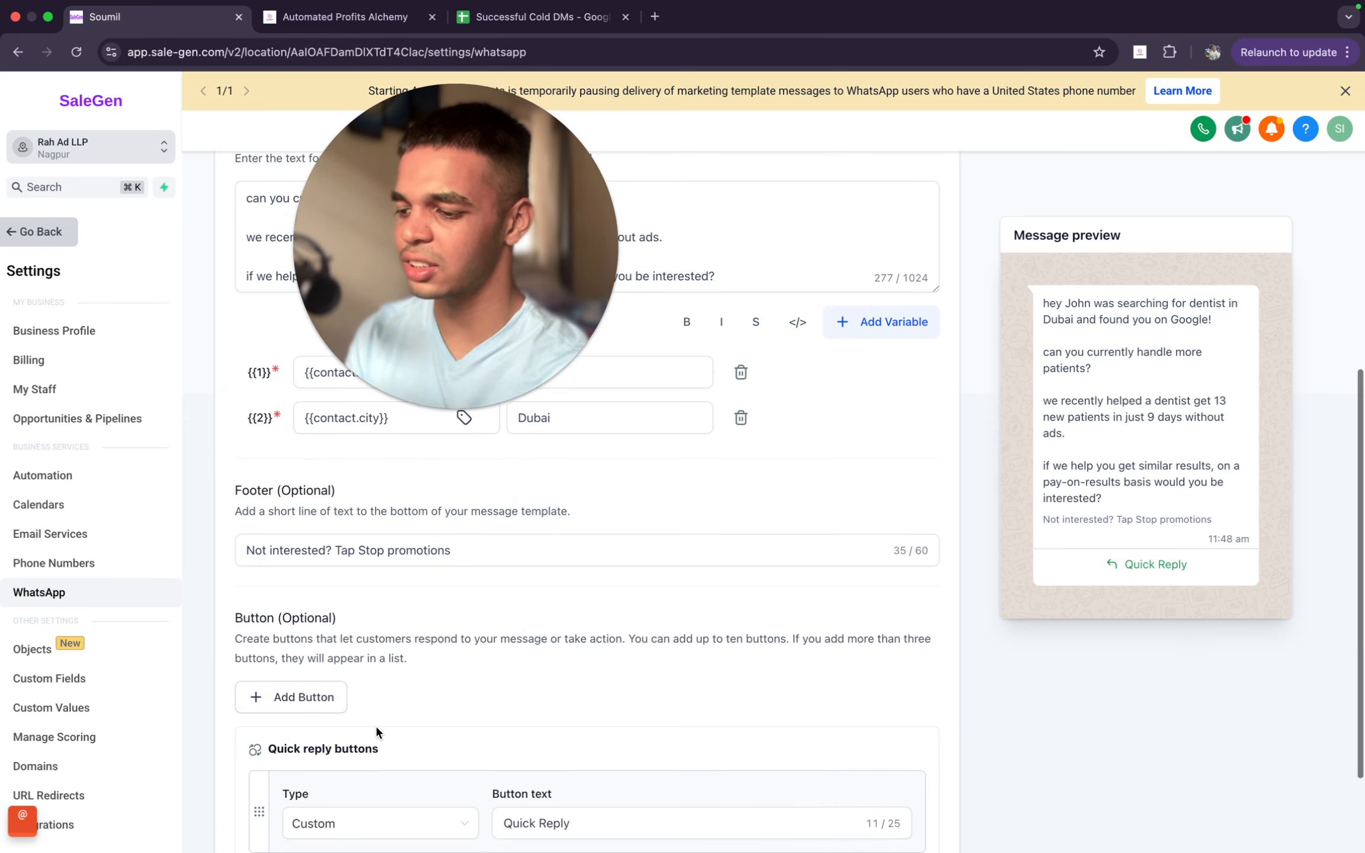
{"action": "left_click", "coordinate": [365, 702]}
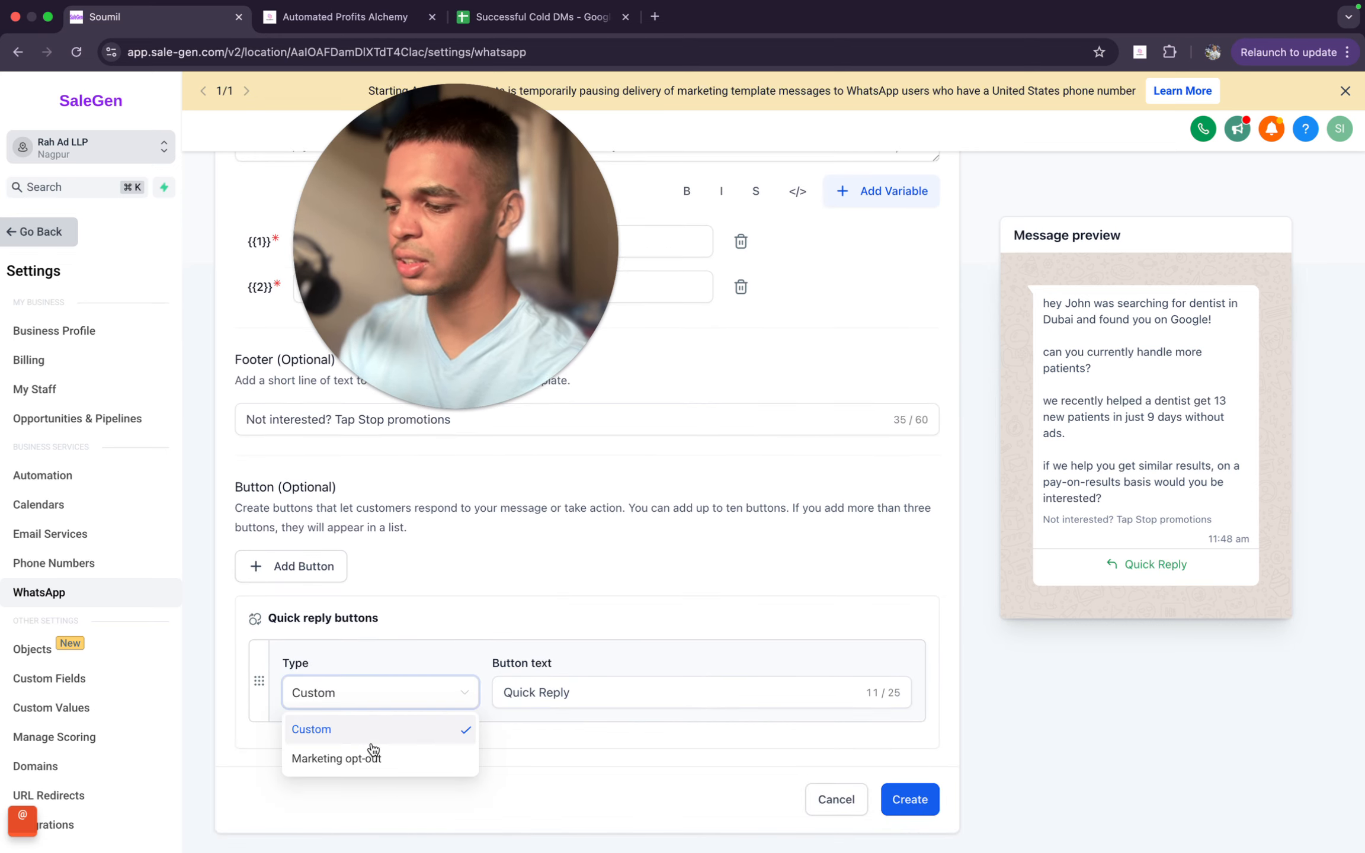
{"action": "left_click", "coordinate": [560, 705]}
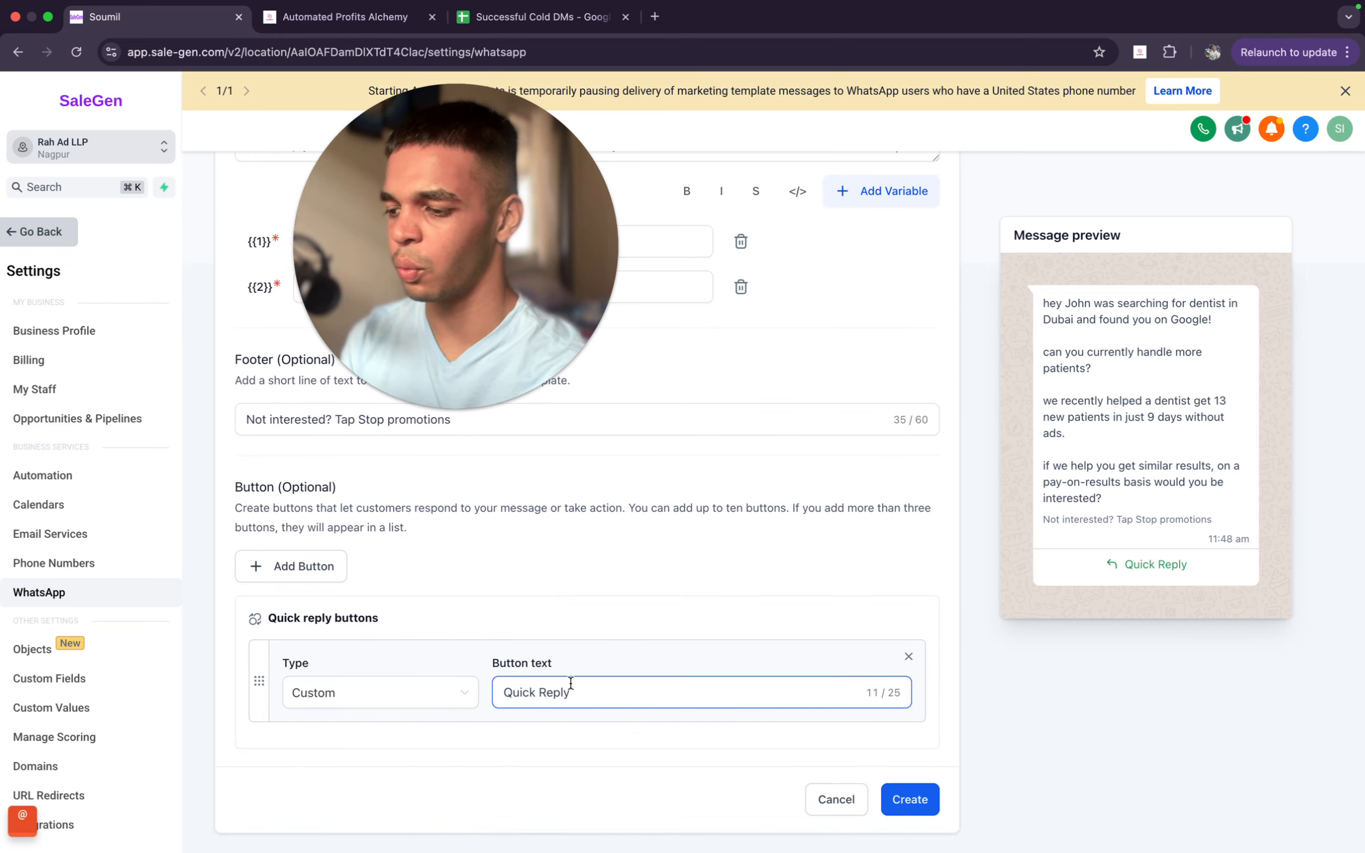
{"action": "left_click", "coordinate": [624, 692]}
{"action": "scroll", "coordinate": [625, 692], "scroll_direction": "down", "scroll_amount": 1}
{"action": "left_click", "coordinate": [906, 656]}
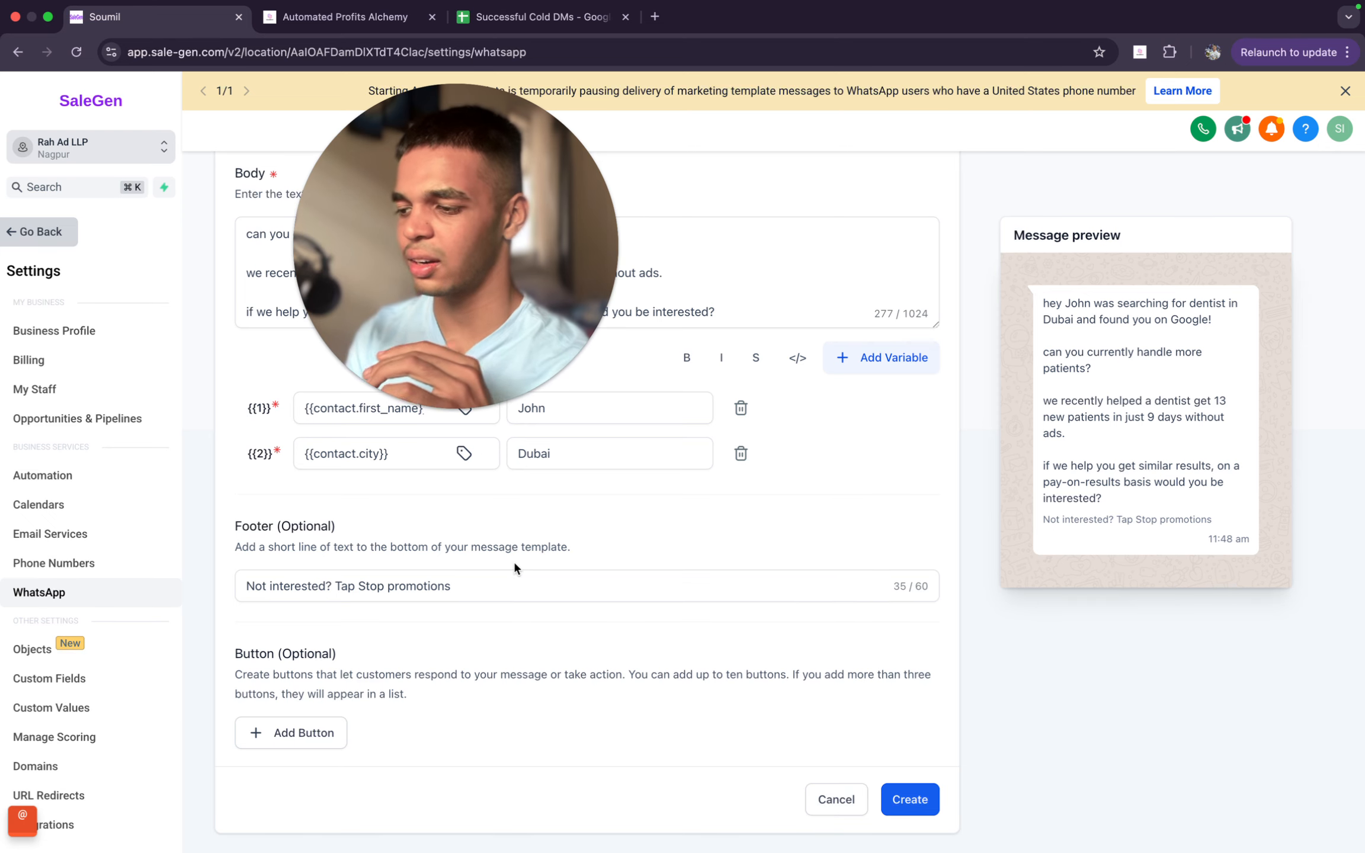
{"action": "left_click", "coordinate": [564, 601]}
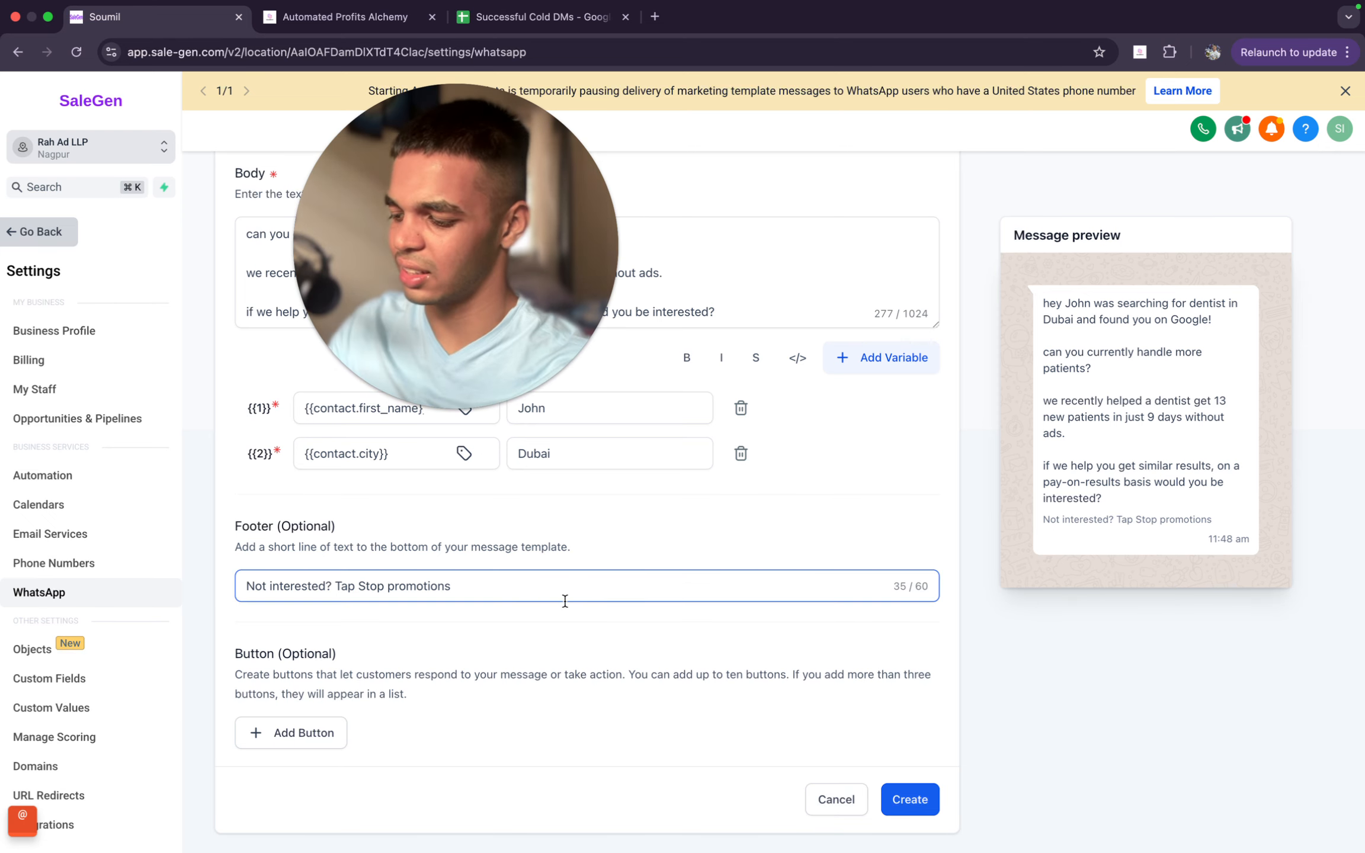
{"action": "key", "text": "BackSpace"}
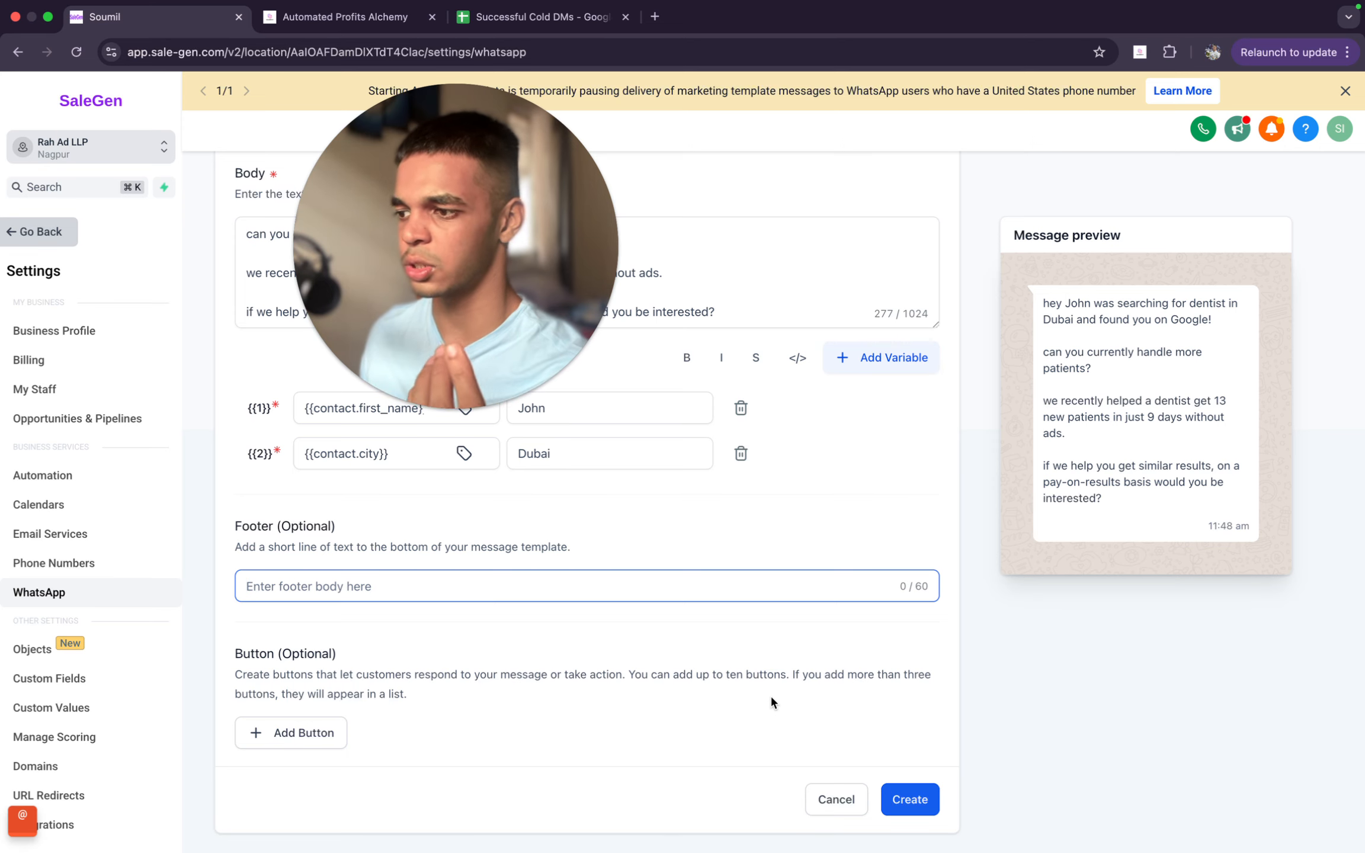
- Recheck the template's body and variables, and create the template without a footer or buttons
{"action": "scroll", "coordinate": [770, 702], "scroll_direction": "up", "scroll_amount": 10}
{"action": "left_click", "coordinate": [490, 670]}
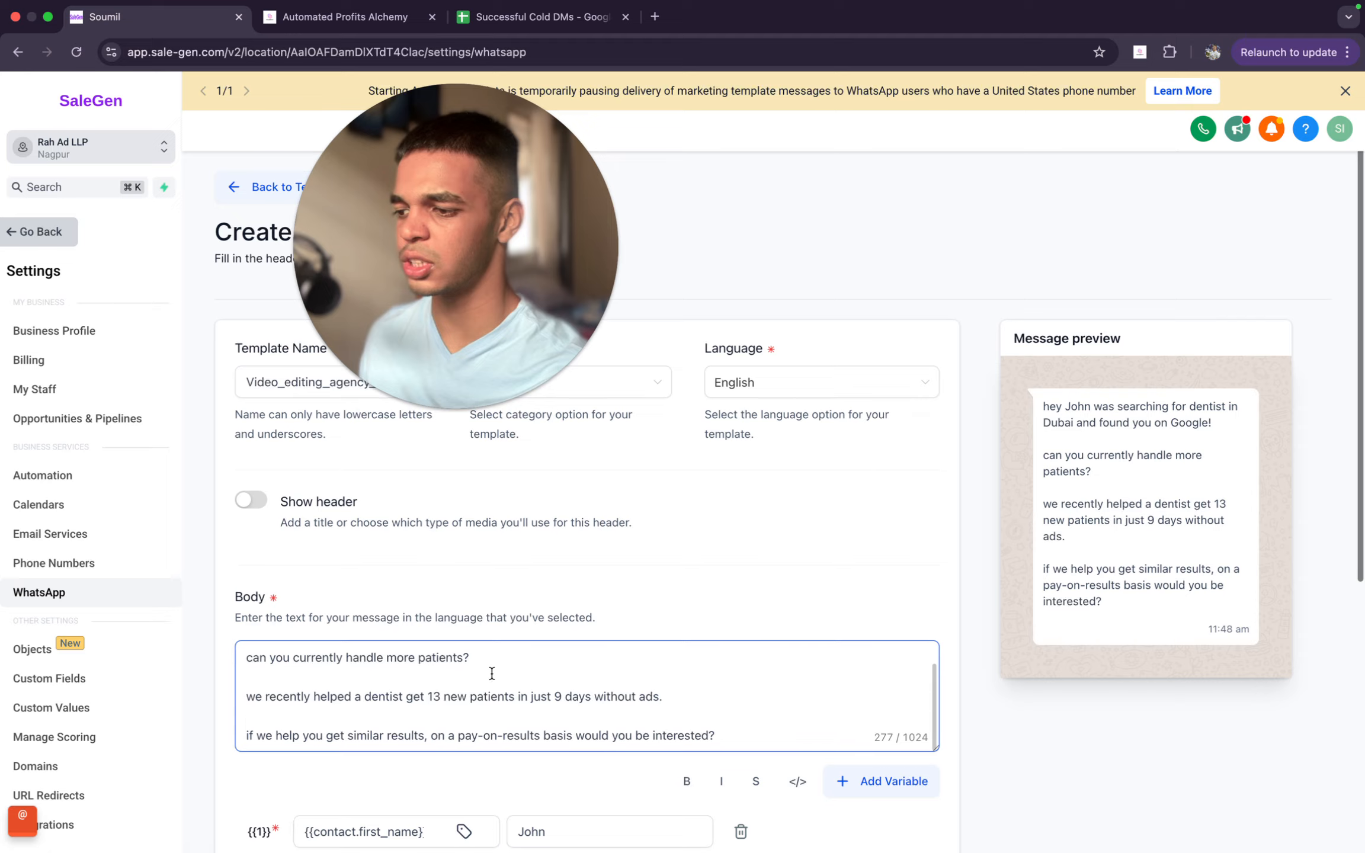
{"action": "scroll", "coordinate": [504, 675], "scroll_direction": "down", "scroll_amount": 2}
{"action": "scroll", "coordinate": [515, 681], "scroll_direction": "down", "scroll_amount": 2}
{"action": "scroll", "coordinate": [602, 570], "scroll_direction": "down", "scroll_amount": 4}
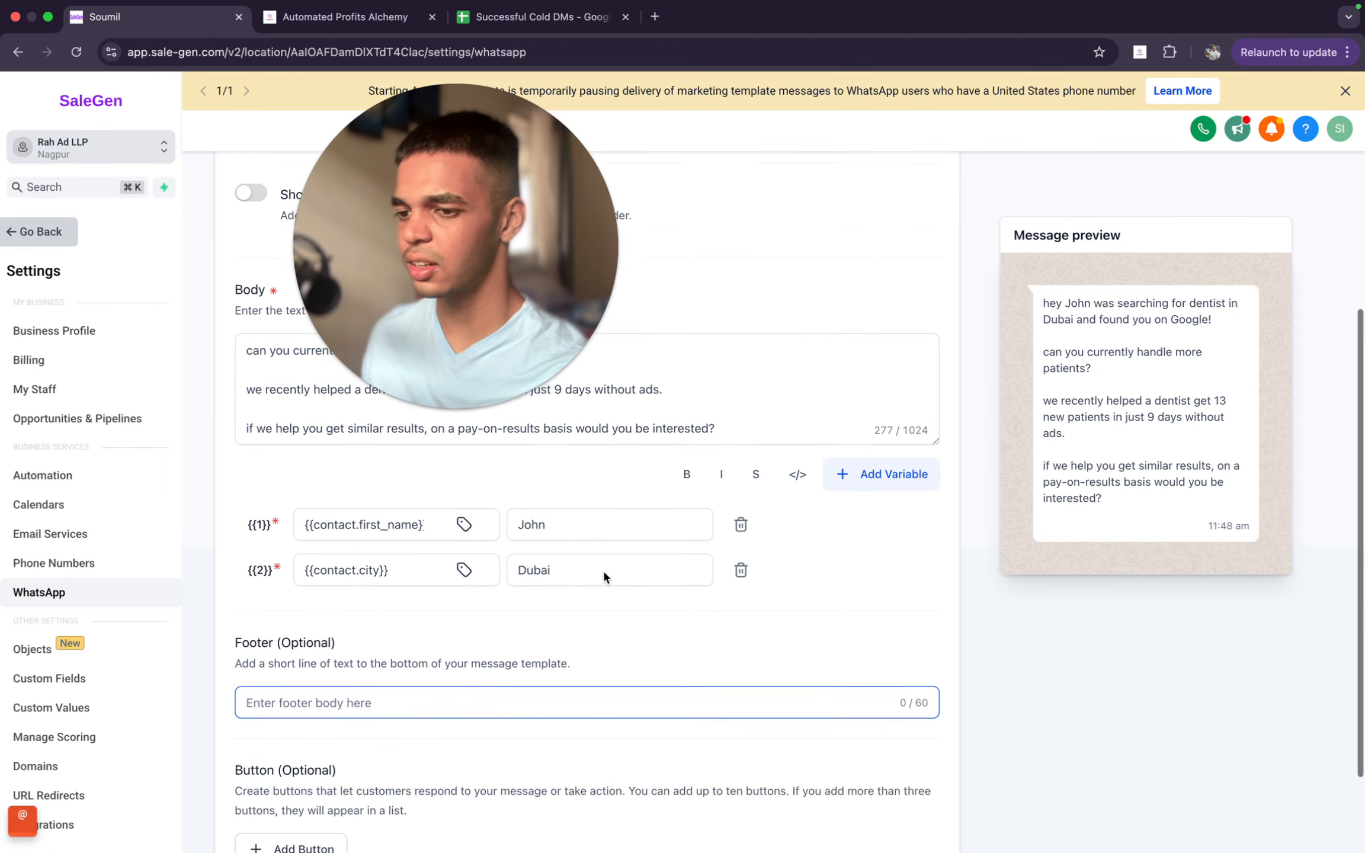
{"action": "left_click", "coordinate": [912, 810]}
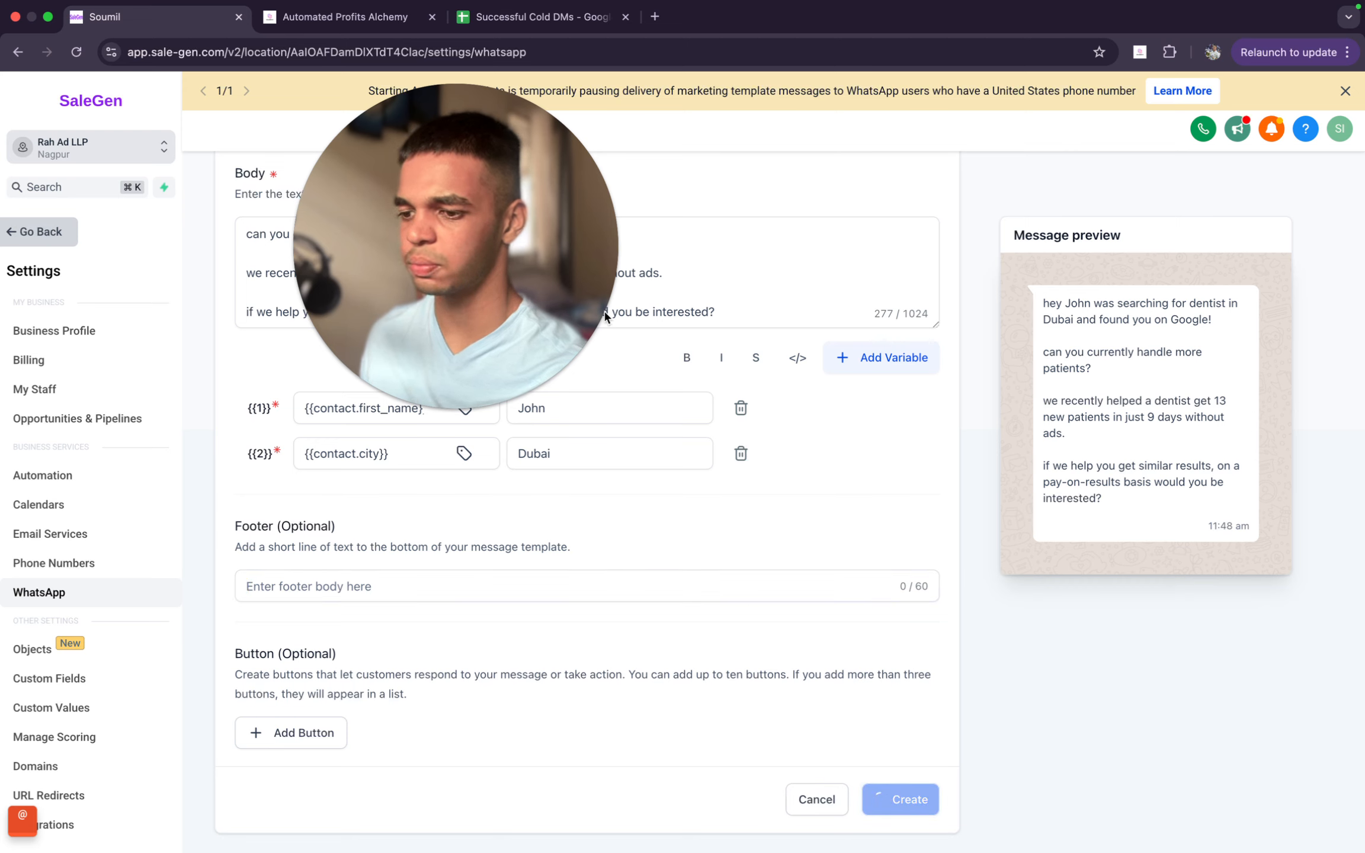
- Check the review status of the video_editing_agency_lead_gen template in the message templates list
{"action": "left_click_drag", "start_coordinate": [589, 313], "coordinate": [734, 437]}
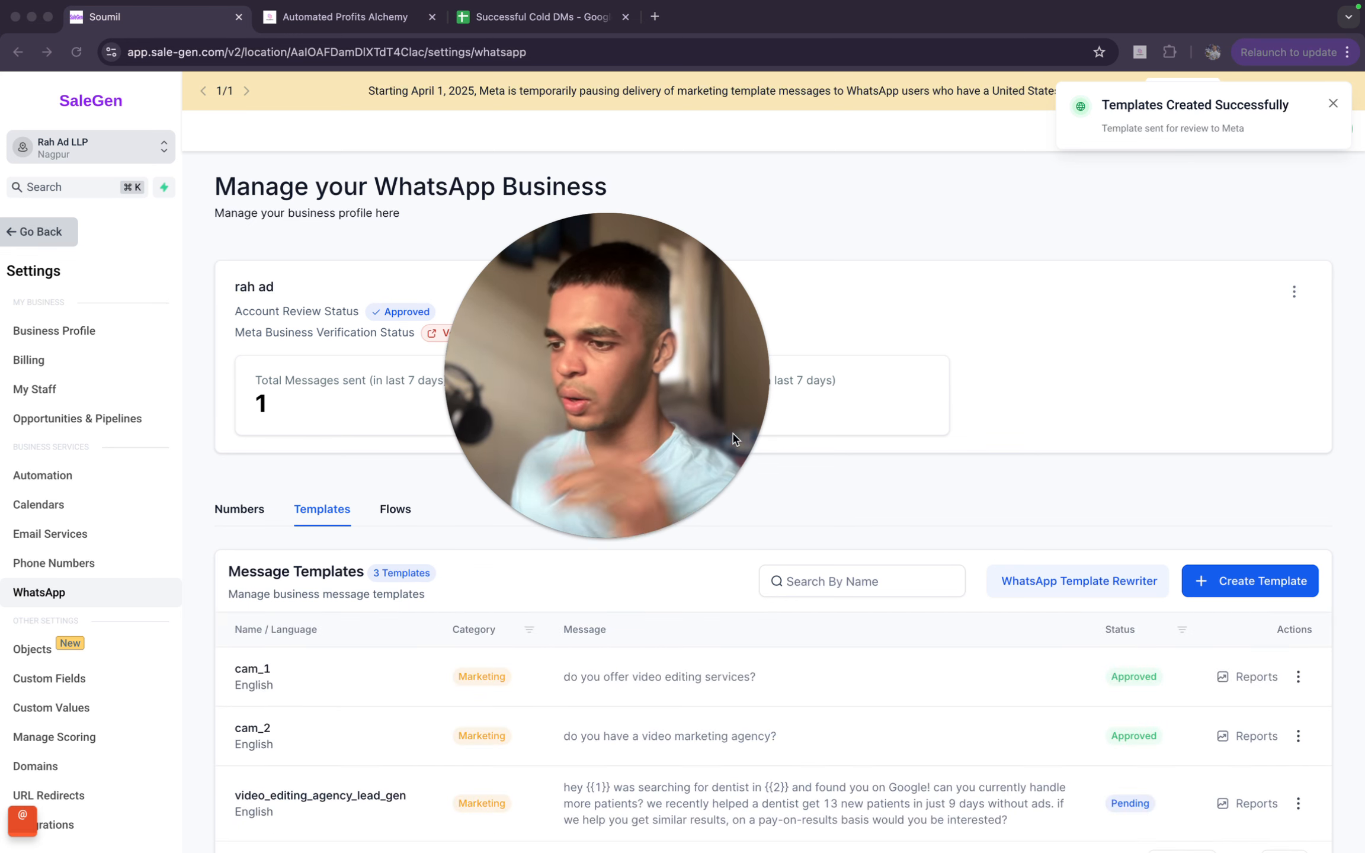
{"action": "scroll", "coordinate": [734, 438], "scroll_direction": "down", "scroll_amount": 2}
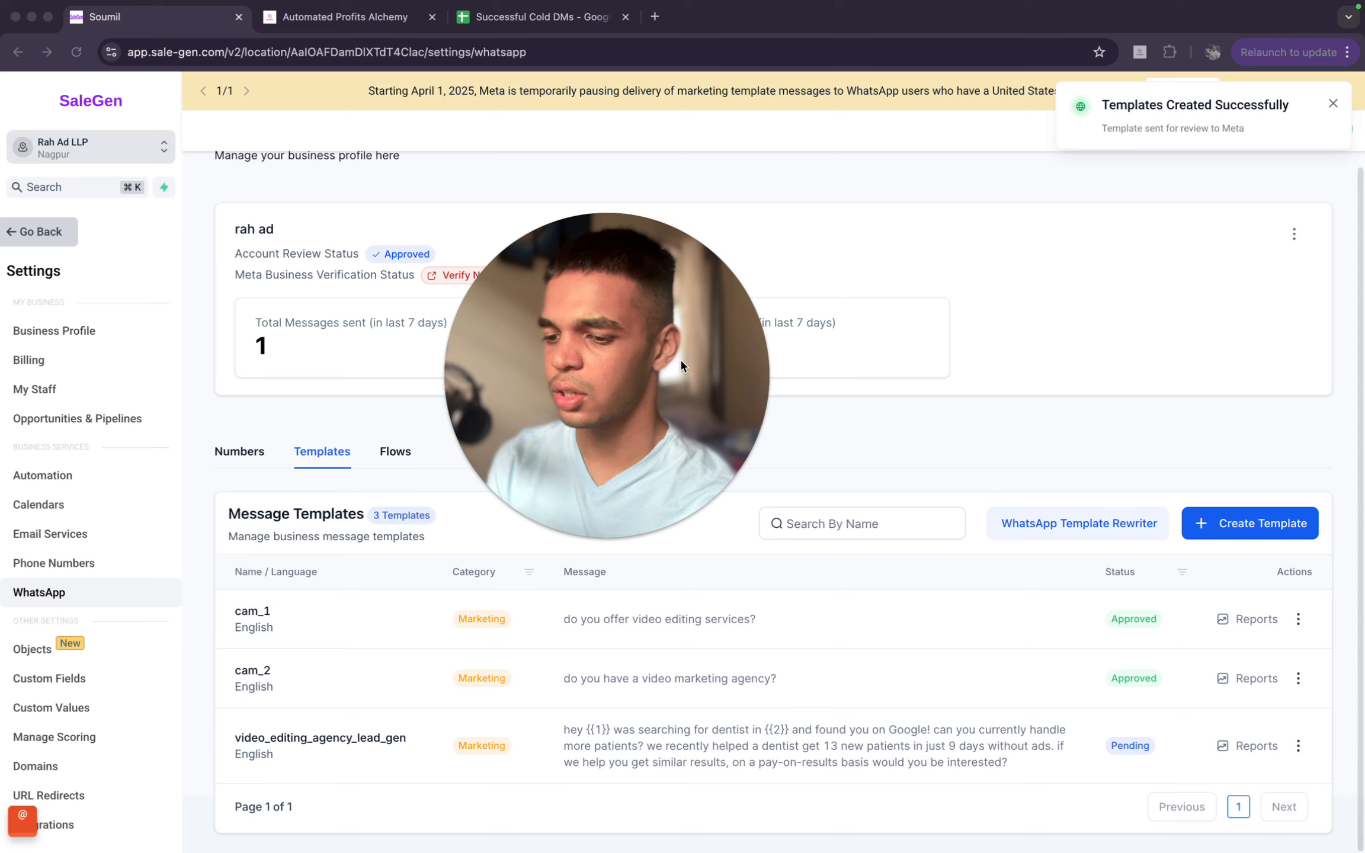
{"action": "left_click_drag", "start_coordinate": [619, 324], "coordinate": [629, 321]}
{"action": "left_click", "coordinate": [967, 460]}
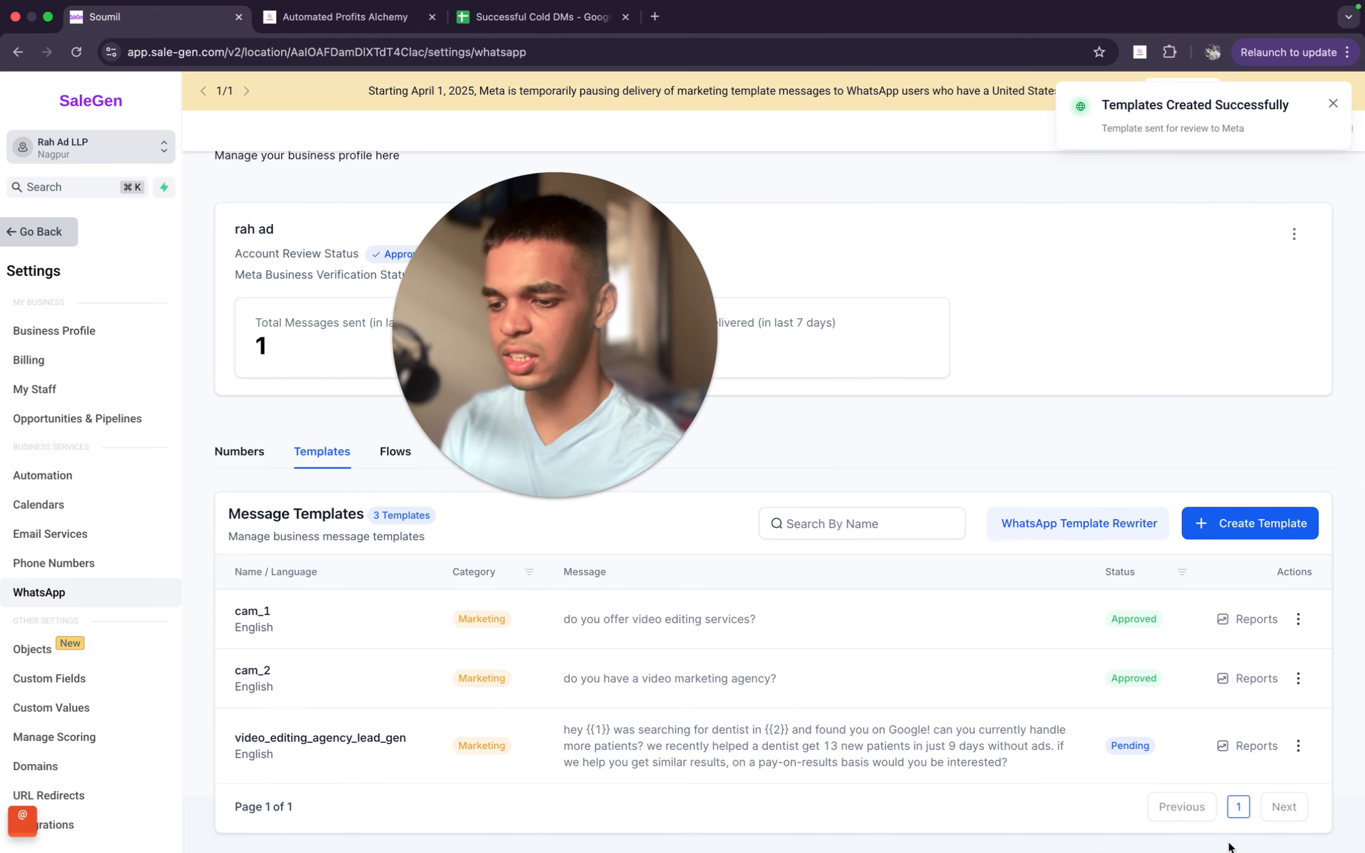
{"action": "left_click_drag", "start_coordinate": [1108, 745], "coordinate": [1181, 745]}
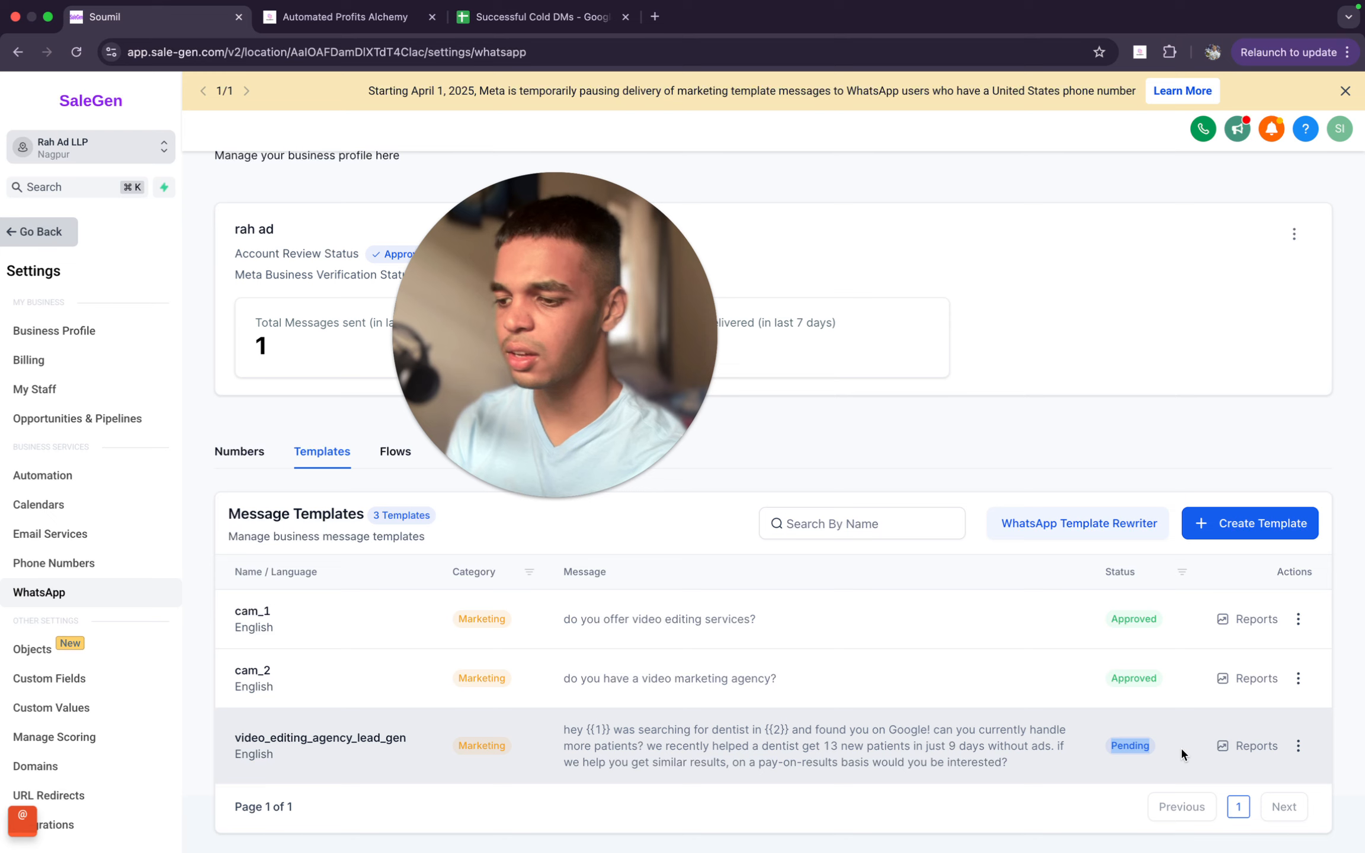
{"action": "left_click", "coordinate": [1181, 745]}
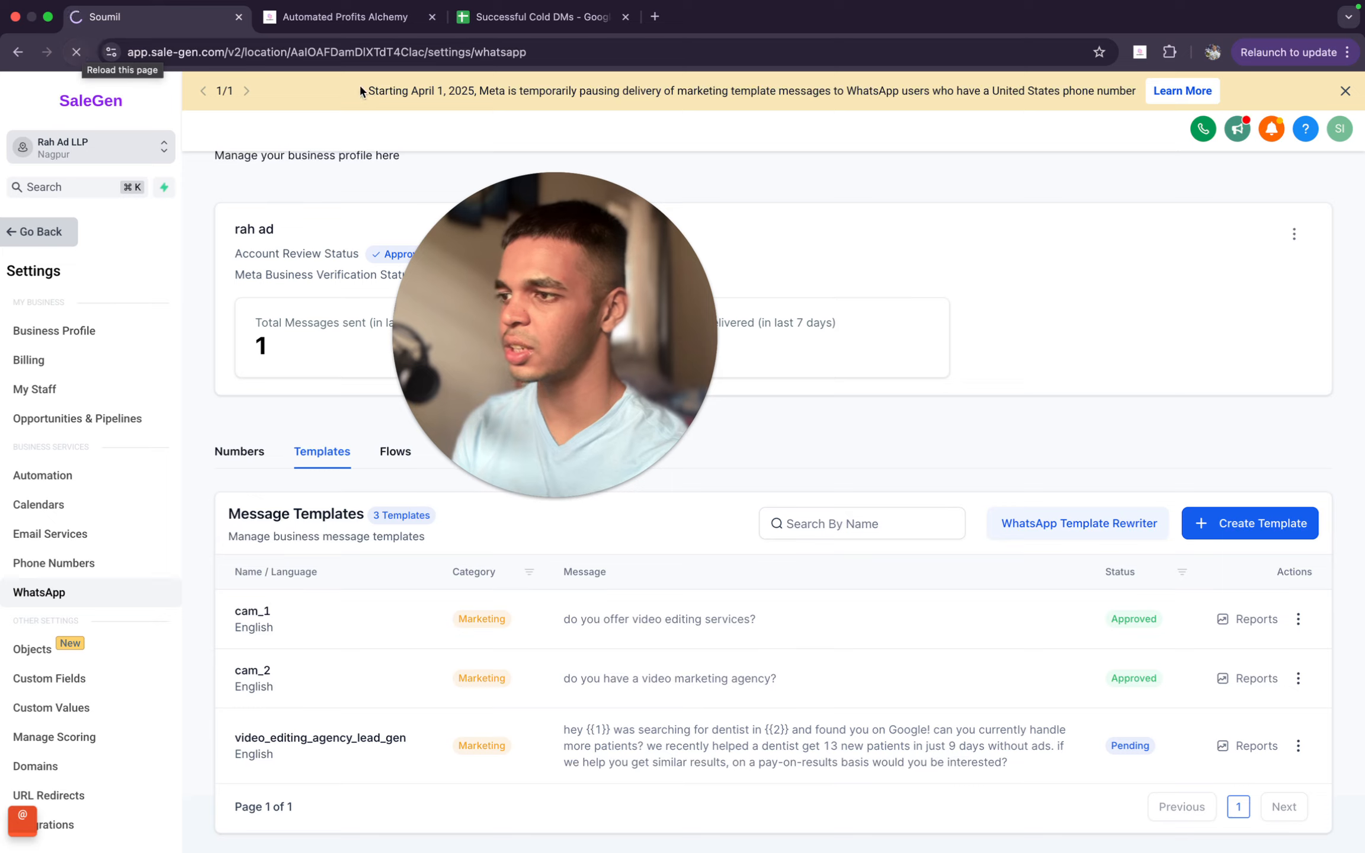
- Reload the WhatsApp settings page and reopen the message templates list to recheck the new template's approval status
{"action": "left_click", "coordinate": [81, 53]}
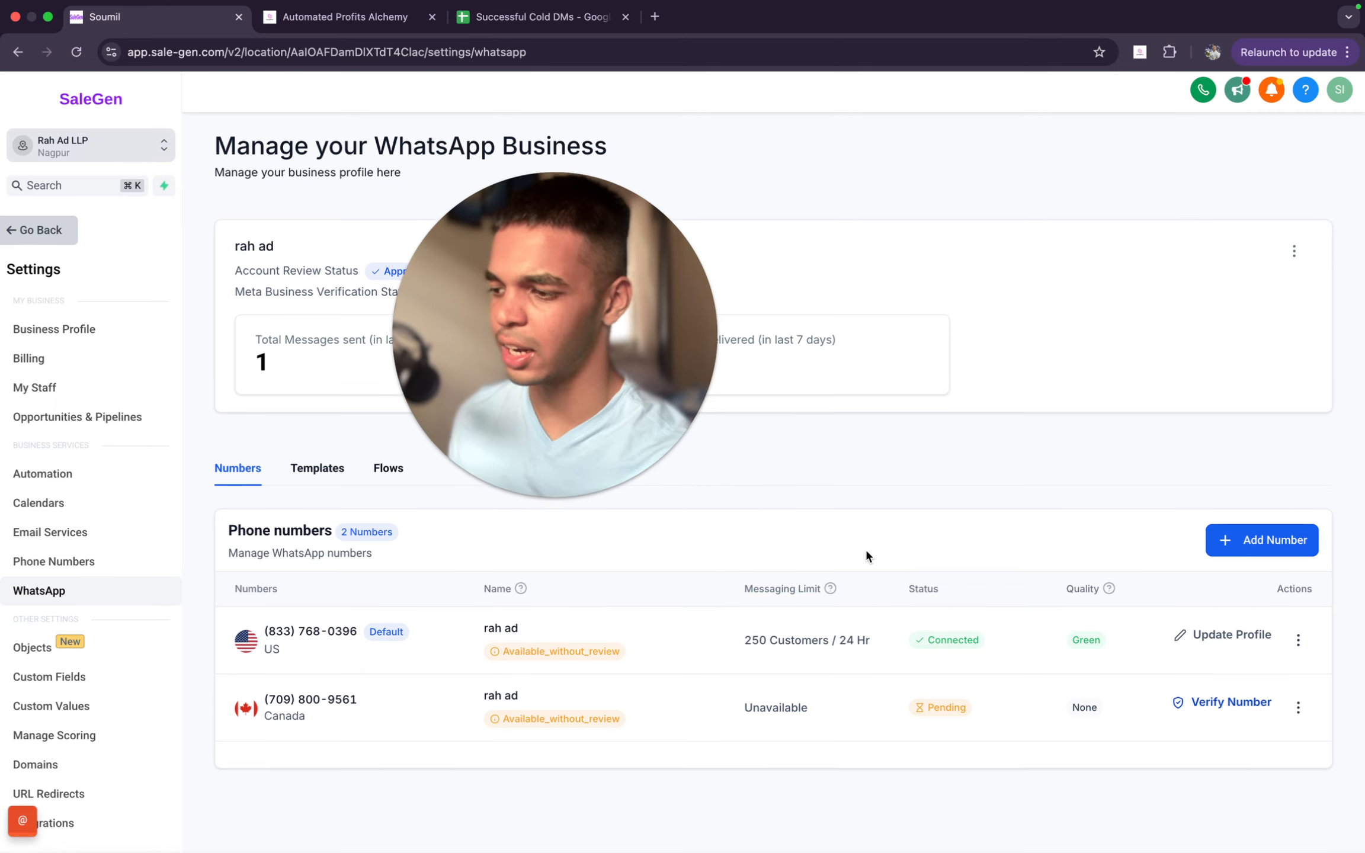
{"action": "left_click", "coordinate": [317, 470]}
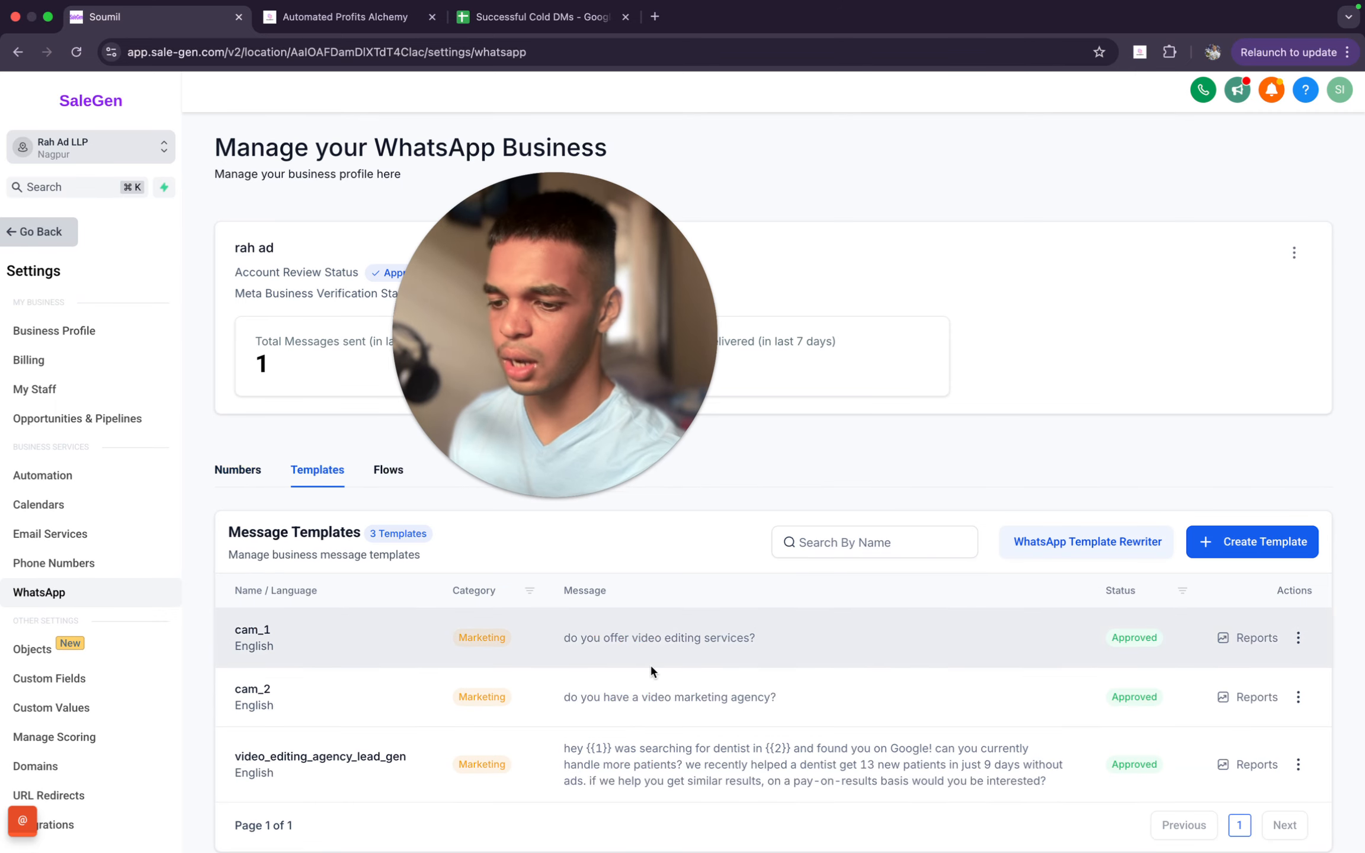
{"action": "scroll", "coordinate": [889, 676], "scroll_direction": "down", "scroll_amount": 1}
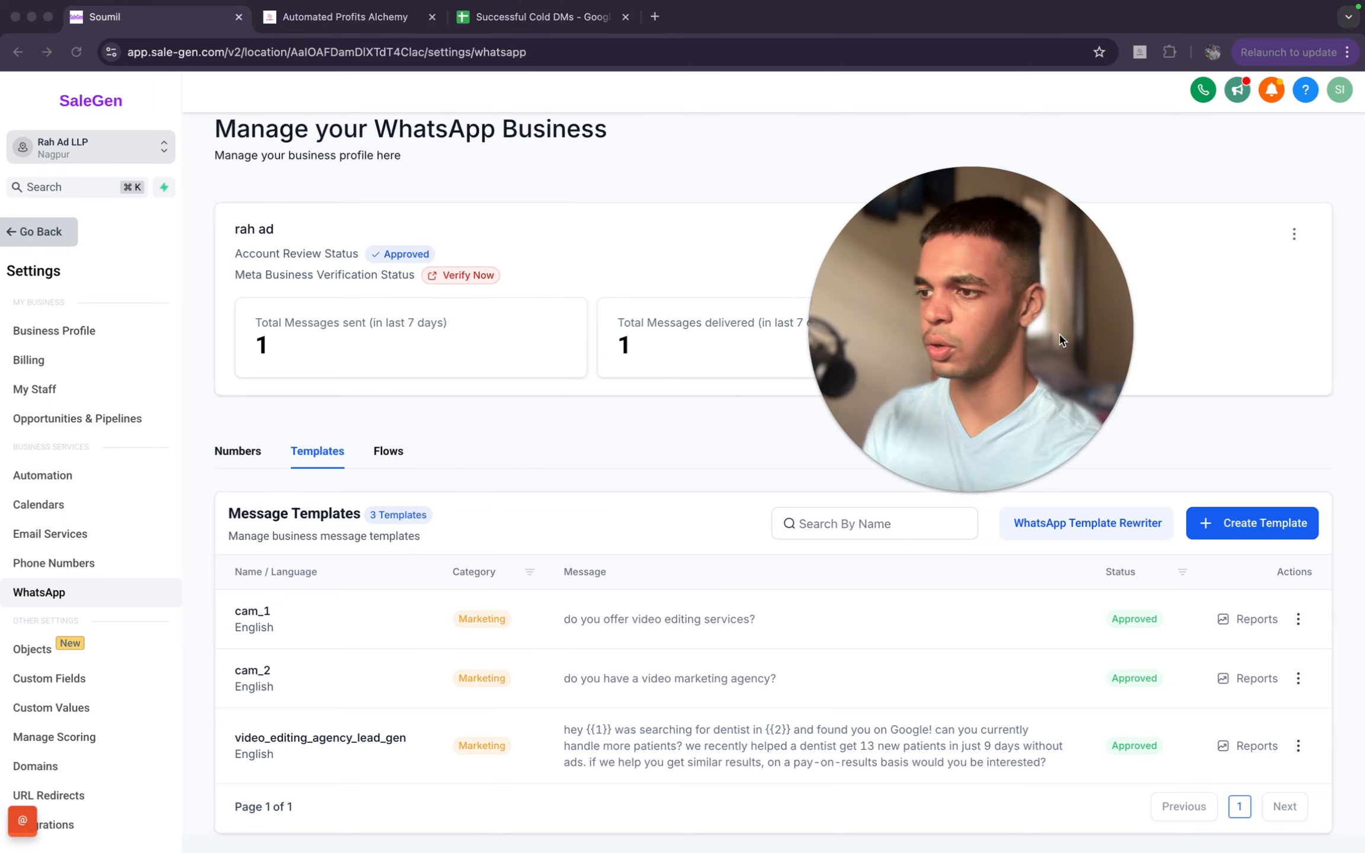
{"action": "scroll", "coordinate": [562, 415], "scroll_direction": "up", "scroll_amount": 1}
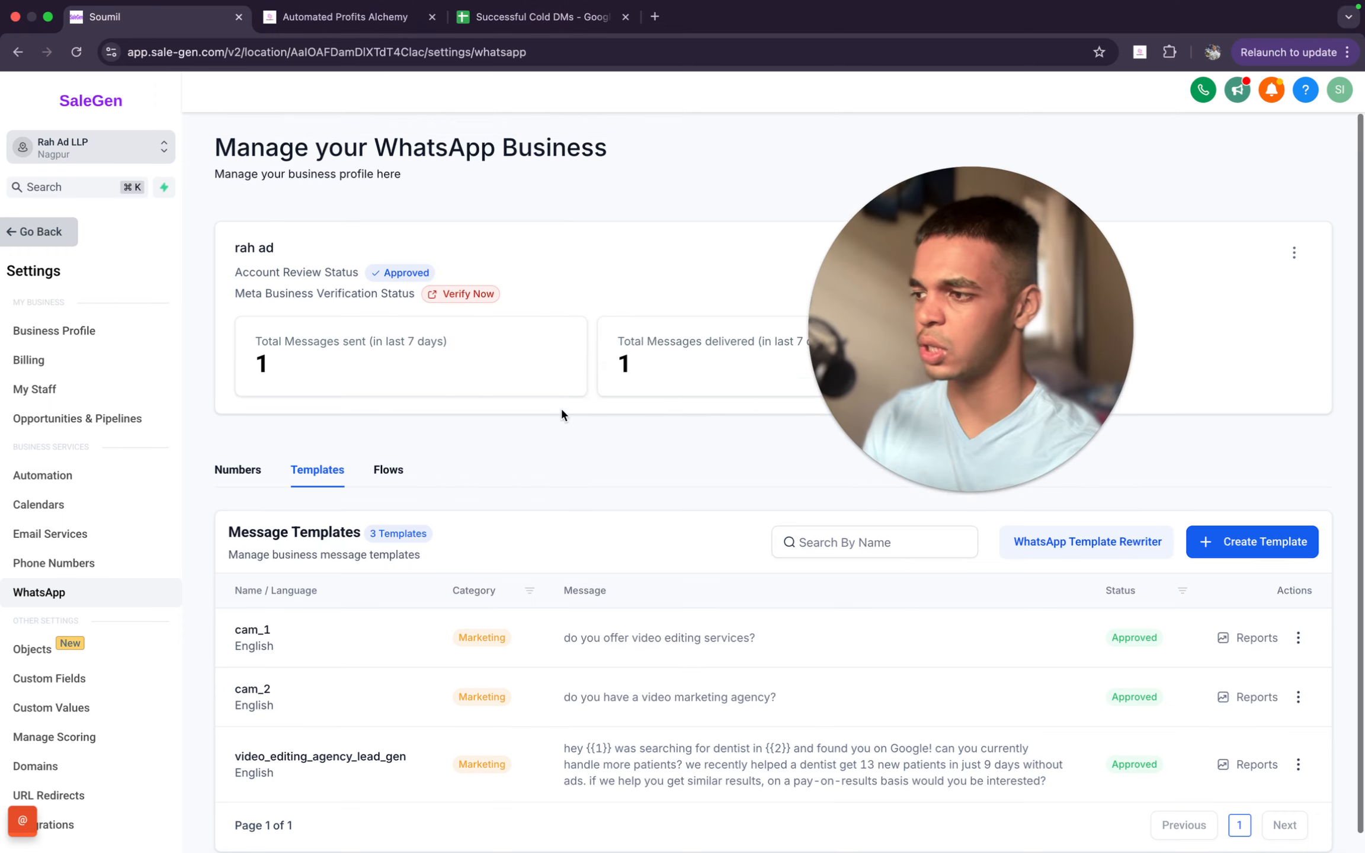
- Return to the Automated Profits Alchemy community post and read its closing note on headers, footers and custom buttons
{"action": "left_click", "coordinate": [378, 25]}
{"action": "scroll", "coordinate": [528, 352], "scroll_direction": "down", "scroll_amount": 2}
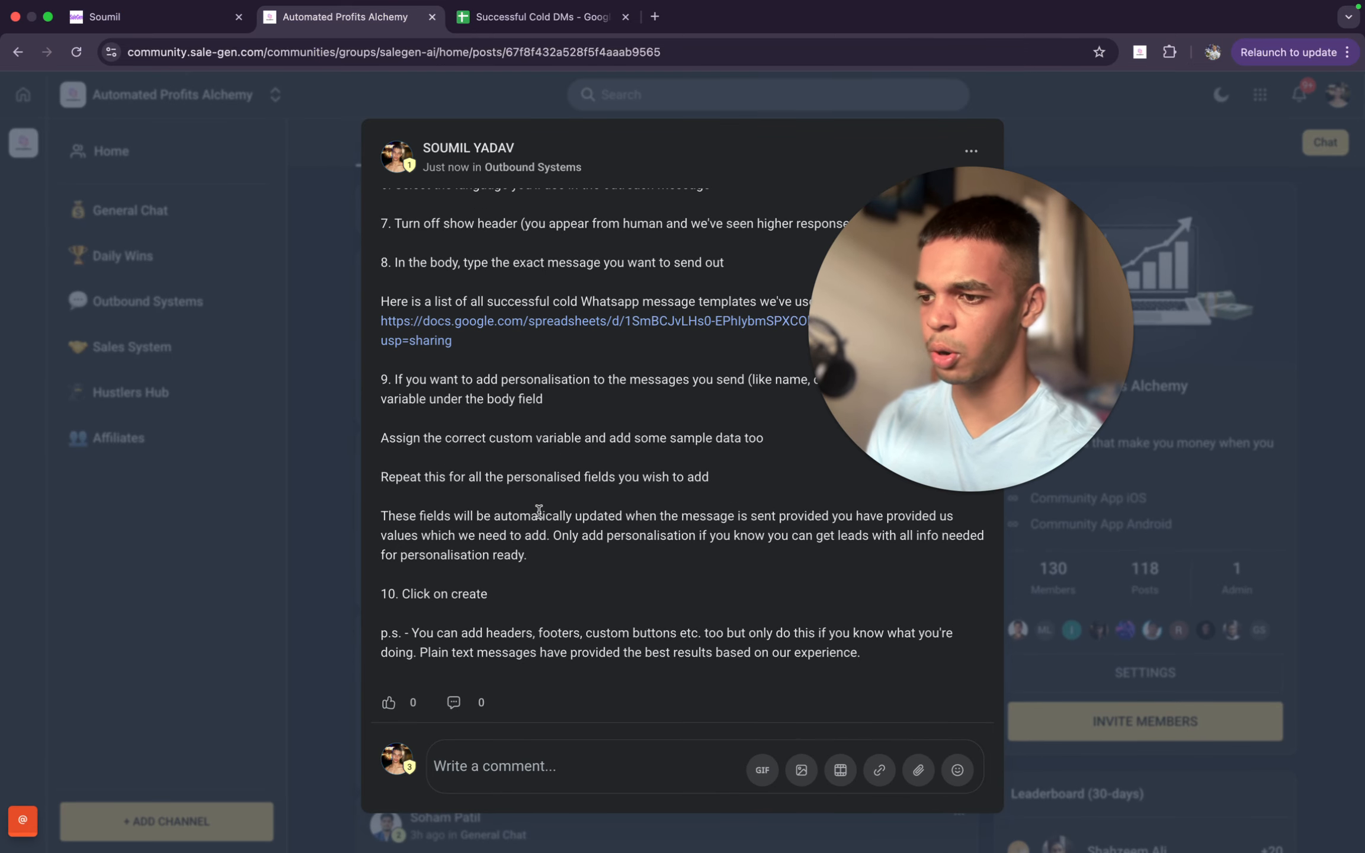
{"action": "left_click", "coordinate": [574, 765]}
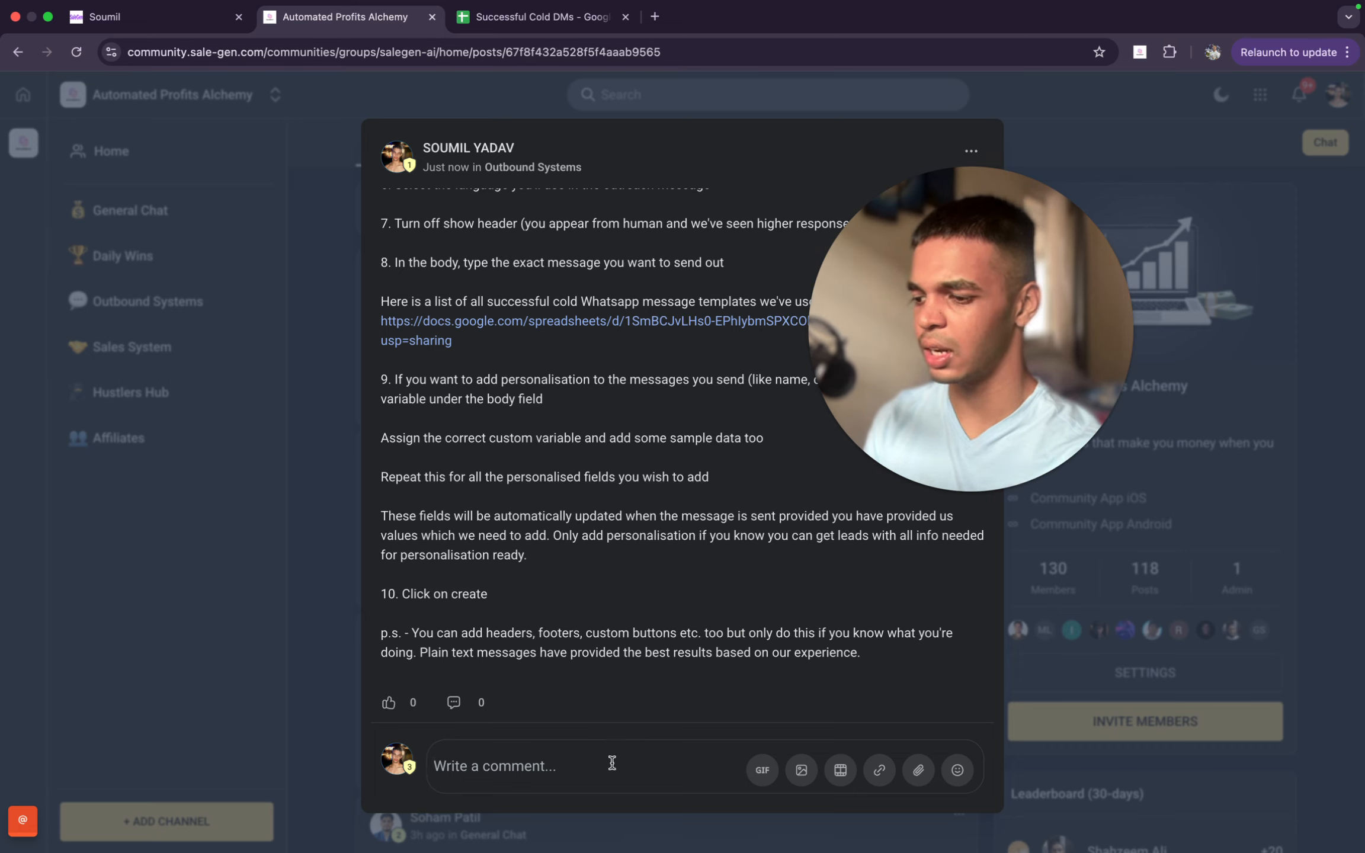